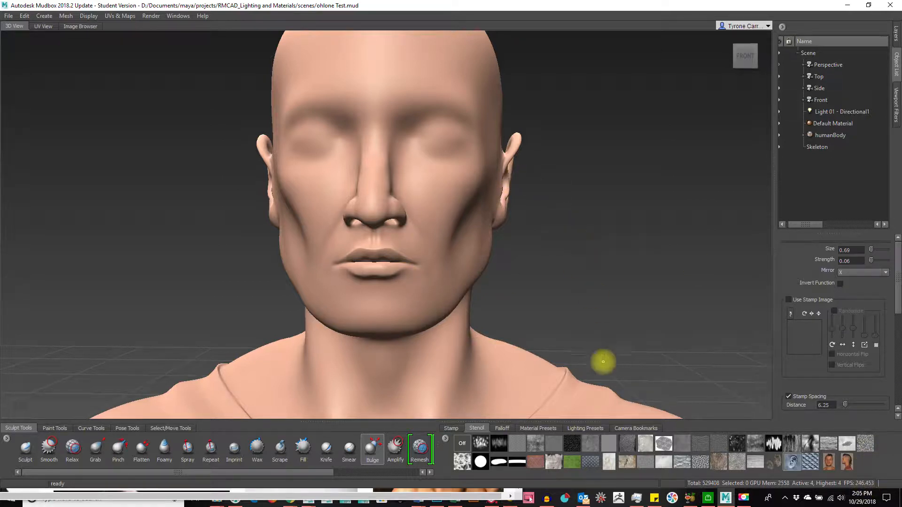
# Examine the human body sculpt from several angles, covering the head, shoulders, torso and arms.
pyautogui.keyDown('alt'); pyautogui.moveTo(592, 309); pyautogui.dragTo(482, 299); pyautogui.keyUp('alt')
pyautogui.keyDown('alt'); pyautogui.moveTo(575, 300); pyautogui.dragTo(475, 246, button='middle'); pyautogui.keyUp('alt')
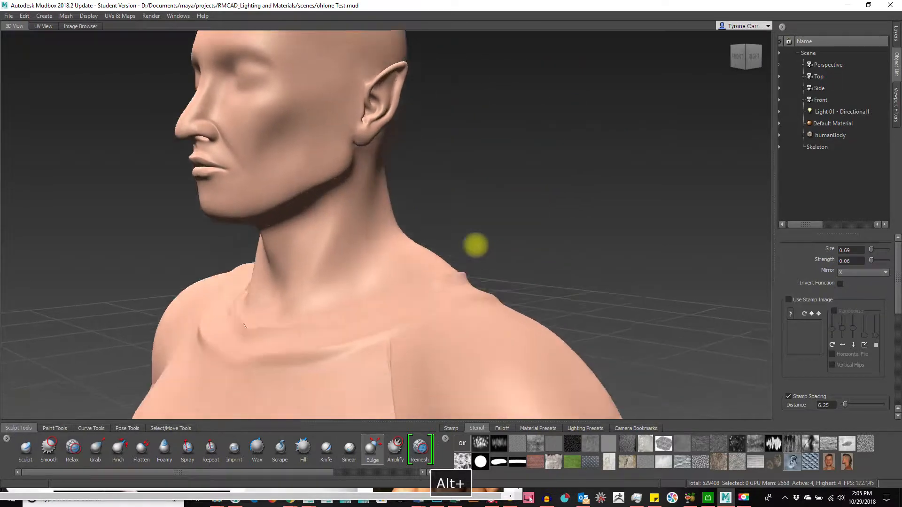
pyautogui.keyDown('alt'); pyautogui.moveTo(475, 245); pyautogui.dragTo(328, 258, button='right'); pyautogui.keyUp('alt')
pyautogui.keyDown('alt'); pyautogui.moveTo(470, 314); pyautogui.dragTo(529, 319); pyautogui.keyUp('alt')
pyautogui.keyDown('alt'); pyautogui.moveTo(530, 319); pyautogui.dragTo(568, 231, button='middle'); pyautogui.keyUp('alt')
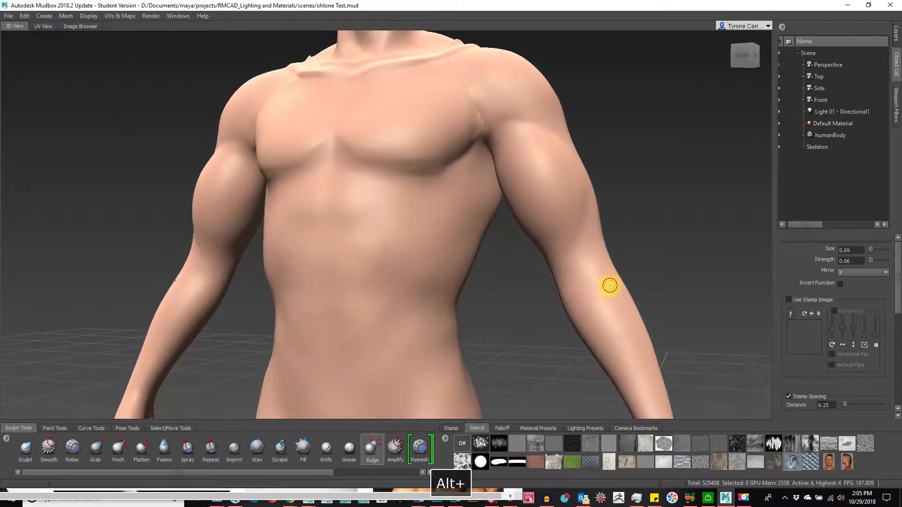
pyautogui.keyDown('alt'); pyautogui.moveTo(610, 286); pyautogui.dragTo(530, 316); pyautogui.keyUp('alt')
pyautogui.keyDown('alt'); pyautogui.moveTo(580, 240); pyautogui.dragTo(569, 330, button='middle'); pyautogui.keyUp('alt')
pyautogui.keyDown('alt'); pyautogui.moveTo(569, 331); pyautogui.dragTo(676, 301); pyautogui.keyUp('alt')
pyautogui.keyDown('alt'); pyautogui.moveTo(675, 301); pyautogui.dragTo(661, 318, button='middle'); pyautogui.keyUp('alt')
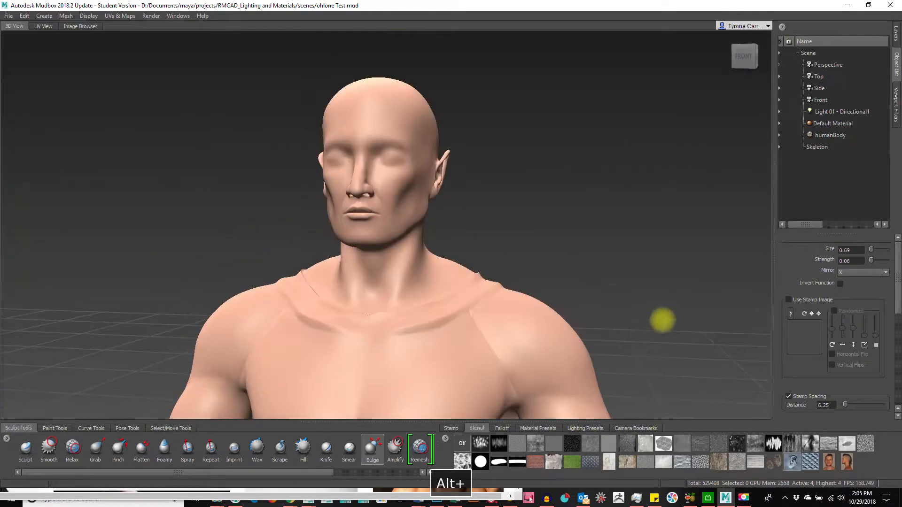
pyautogui.keyDown('alt'); pyautogui.moveTo(590, 332); pyautogui.dragTo(650, 336, button='right'); pyautogui.keyUp('alt')
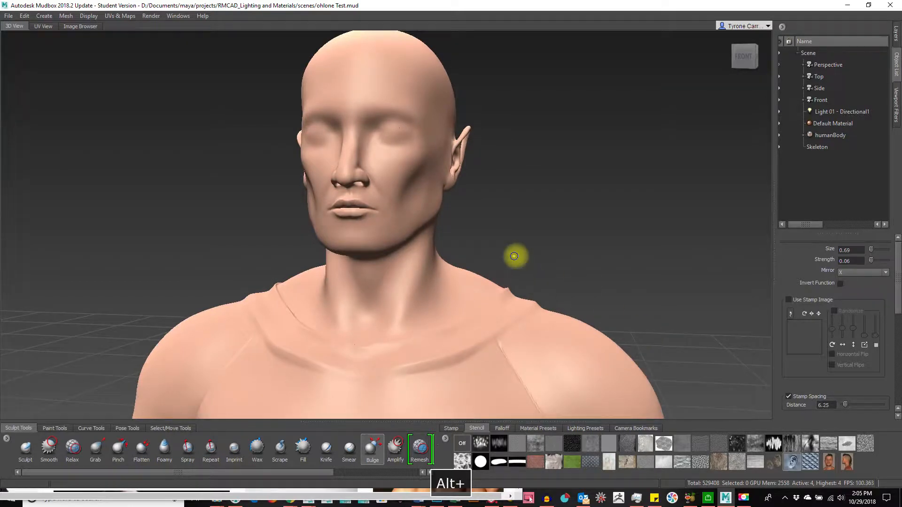
pyautogui.keyDown('alt'); pyautogui.moveTo(513, 258); pyautogui.dragTo(658, 245, button='right'); pyautogui.keyUp('alt')
pyautogui.keyDown('alt'); pyautogui.moveTo(544, 194); pyautogui.dragTo(579, 281, button='middle'); pyautogui.keyUp('alt')
pyautogui.keyDown('alt'); pyautogui.moveTo(540, 264); pyautogui.dragTo(625, 286, button='right'); pyautogui.keyUp('alt')
pyautogui.keyDown('alt'); pyautogui.moveTo(624, 286); pyautogui.dragTo(671, 288); pyautogui.keyUp('alt')
pyautogui.keyDown('alt'); pyautogui.moveTo(660, 305); pyautogui.dragTo(564, 287, button='middle'); pyautogui.keyUp('alt')
pyautogui.keyDown('alt'); pyautogui.moveTo(612, 296); pyautogui.dragTo(428, 296); pyautogui.keyUp('alt')
pyautogui.keyDown('alt'); pyautogui.moveTo(365, 303); pyautogui.dragTo(536, 210, button='middle'); pyautogui.keyUp('alt')
pyautogui.keyDown('alt'); pyautogui.moveTo(578, 257); pyautogui.dragTo(355, 235, button='right'); pyautogui.keyUp('alt')
pyautogui.keyDown('alt'); pyautogui.moveTo(493, 256); pyautogui.dragTo(518, 346); pyautogui.keyUp('alt')
pyautogui.keyDown('alt'); pyautogui.moveTo(518, 345); pyautogui.dragTo(538, 232, button='middle'); pyautogui.keyUp('alt')
pyautogui.keyDown('alt'); pyautogui.moveTo(558, 308); pyautogui.dragTo(530, 308); pyautogui.keyUp('alt')
pyautogui.keyDown('alt'); pyautogui.moveTo(572, 246); pyautogui.dragTo(564, 331, button='middle'); pyautogui.keyUp('alt')
pyautogui.keyDown('alt'); pyautogui.moveTo(577, 223); pyautogui.dragTo(575, 246, button='middle'); pyautogui.keyUp('alt')
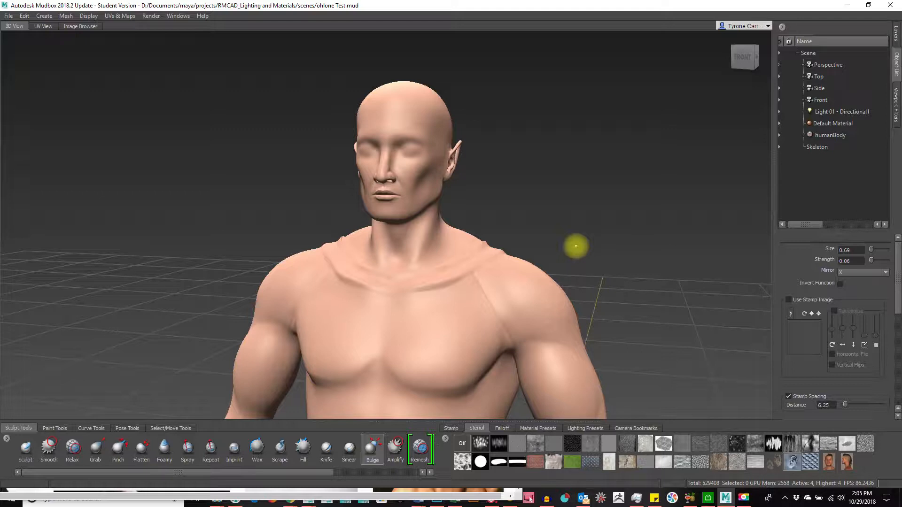
# Build up the eye area with the Bulge brush, mirrored on X, working from the inner corner across the eye mound.
pyautogui.keyDown('alt'); pyautogui.moveTo(377, 84); pyautogui.dragTo(591, 317, button='right'); pyautogui.keyUp('alt')
pyautogui.keyDown('alt'); pyautogui.moveTo(593, 316); pyautogui.dragTo(526, 306); pyautogui.keyUp('alt')
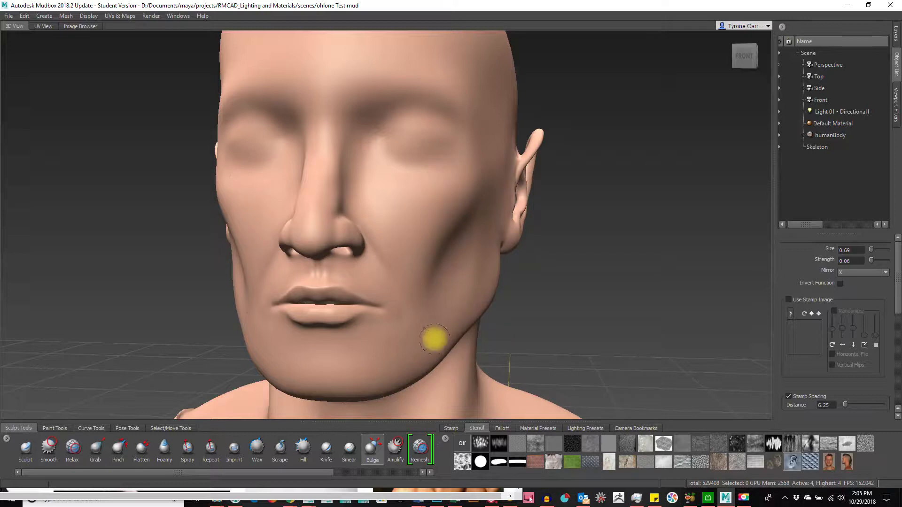
pyautogui.moveTo(597, 359)
pyautogui.keyDown('alt'); pyautogui.mouseDown()
pyautogui.moveTo(574, 360)
pyautogui.moveTo(594, 364)
pyautogui.moveTo(536, 298)
pyautogui.moveTo(341, 281)
pyautogui.mouseUp(); pyautogui.keyUp('alt')
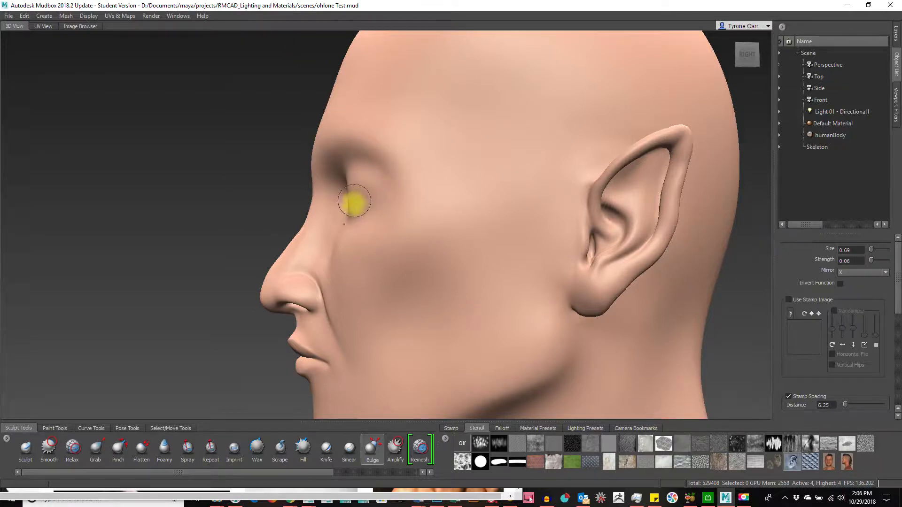
pyautogui.keyDown('alt'); pyautogui.moveTo(312, 272); pyautogui.dragTo(518, 282); pyautogui.keyUp('alt')
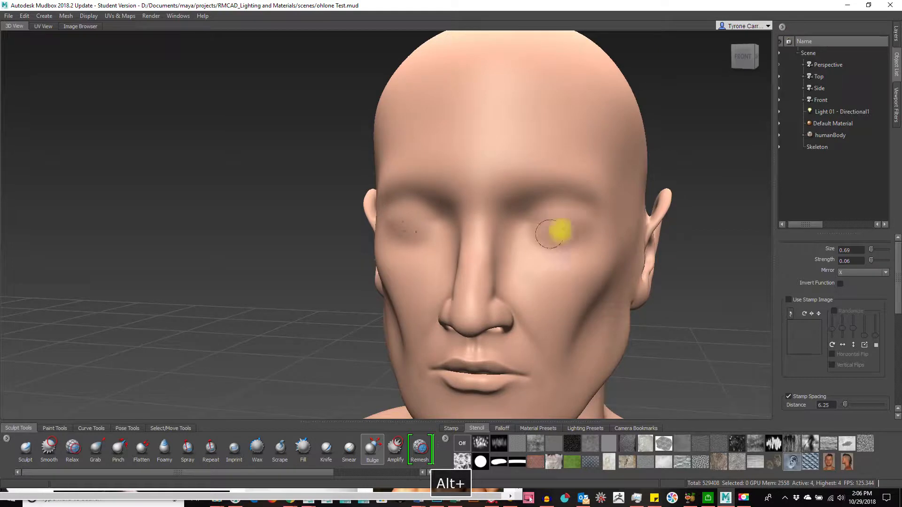
pyautogui.keyDown('alt'); pyautogui.moveTo(520, 263); pyautogui.dragTo(552, 272); pyautogui.keyUp('alt')
pyautogui.keyDown('alt'); pyautogui.moveTo(473, 292); pyautogui.dragTo(576, 296, button='right'); pyautogui.keyUp('alt')
pyautogui.keyDown('alt'); pyautogui.moveTo(576, 296); pyautogui.dragTo(441, 282, button='middle'); pyautogui.keyUp('alt')
pyautogui.keyDown('alt'); pyautogui.moveTo(441, 282); pyautogui.dragTo(491, 285, button='right'); pyautogui.keyUp('alt')
pyautogui.keyDown('alt'); pyautogui.moveTo(491, 285); pyautogui.dragTo(451, 270); pyautogui.keyUp('alt')
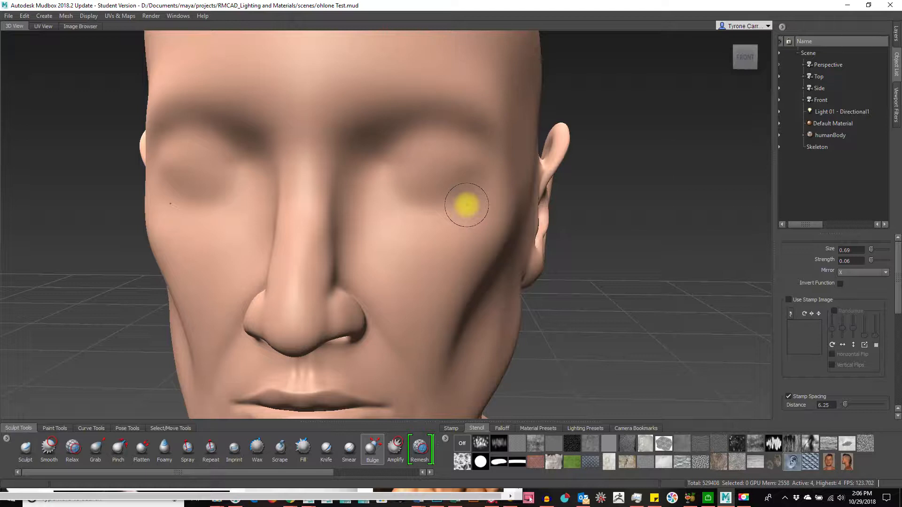
pyautogui.keyDown('alt'); pyautogui.moveTo(453, 228); pyautogui.dragTo(436, 218, button='right'); pyautogui.keyUp('alt')
pyautogui.keyDown('alt'); pyautogui.moveTo(436, 218); pyautogui.dragTo(452, 221); pyautogui.keyUp('alt')
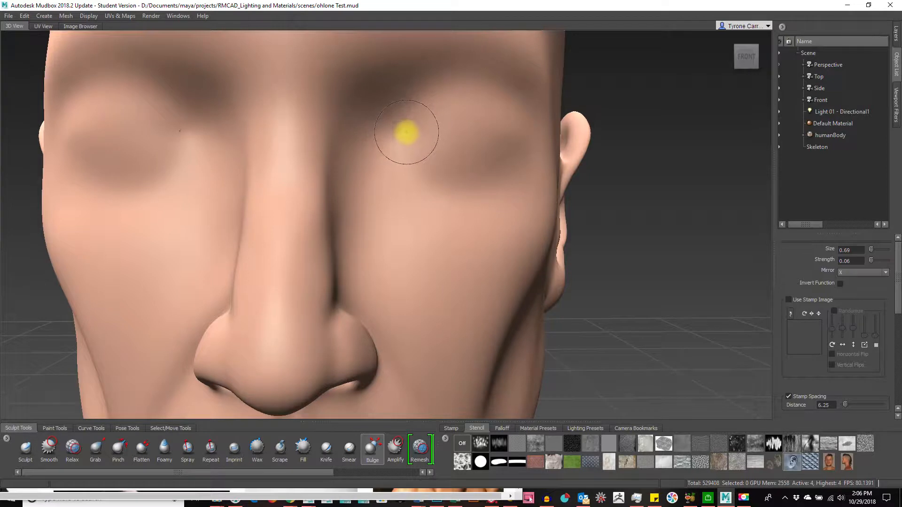
pyautogui.moveTo(408, 132)
pyautogui.mouseDown()
pyautogui.moveTo(407, 146)
pyautogui.moveTo(431, 167)
pyautogui.moveTo(433, 120)
pyautogui.moveTo(481, 149)
pyautogui.moveTo(437, 161)
pyautogui.moveTo(489, 159)
pyautogui.moveTo(433, 215)
pyautogui.moveTo(302, 215)
pyautogui.moveTo(423, 207)
pyautogui.moveTo(451, 157)
pyautogui.moveTo(443, 182)
pyautogui.moveTo(479, 147)
pyautogui.moveTo(432, 182)
pyautogui.mouseUp()
pyautogui.moveTo(610, 258)
pyautogui.keyDown('alt'); pyautogui.mouseDown(button='right')
pyautogui.moveTo(451, 282)
pyautogui.moveTo(474, 264)
pyautogui.moveTo(461, 269)
pyautogui.mouseUp(button='right'); pyautogui.keyUp('alt')
pyautogui.keyDown('alt'); pyautogui.moveTo(369, 215); pyautogui.dragTo(177, 226); pyautogui.keyUp('alt')
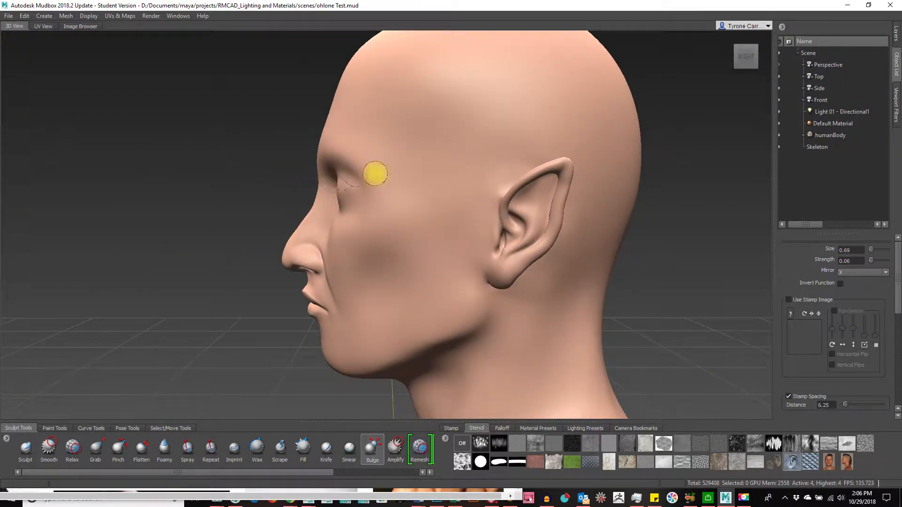
# Check the eye mounds in three-quarter and profile view and undo the last Bulge stroke.
pyautogui.moveTo(296, 215)
pyautogui.keyDown('alt'); pyautogui.mouseDown()
pyautogui.moveTo(444, 231)
pyautogui.moveTo(383, 232)
pyautogui.moveTo(417, 127)
pyautogui.mouseUp(); pyautogui.keyUp('alt')
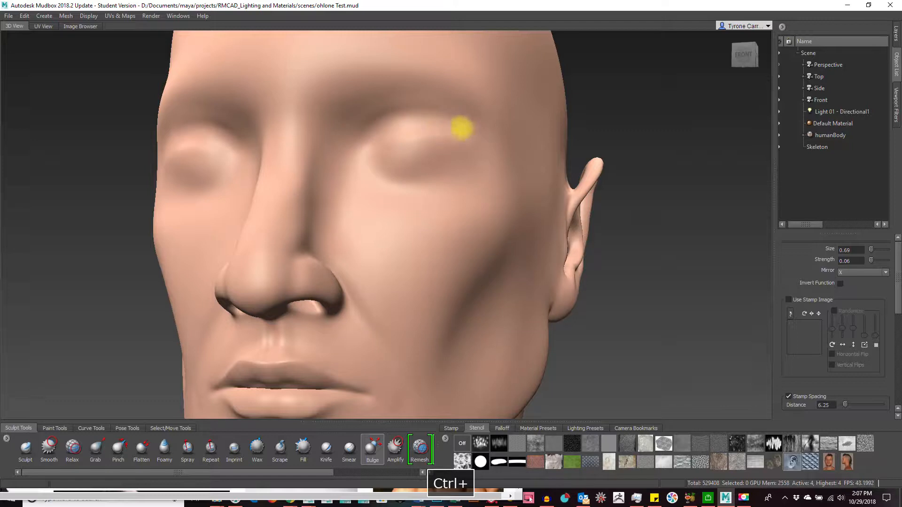
pyautogui.keyDown('alt'); pyautogui.moveTo(470, 197); pyautogui.dragTo(408, 203); pyautogui.keyUp('alt')
pyautogui.hotkey('ctrl', 'z')
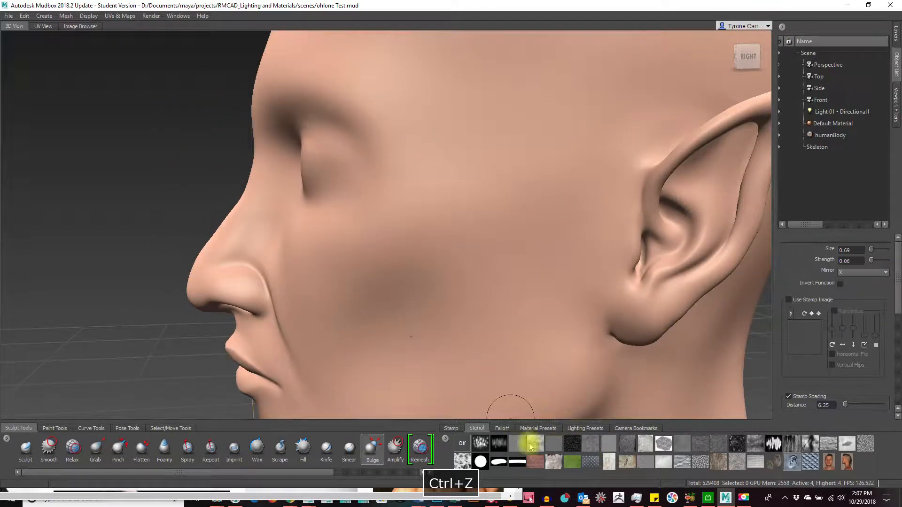
# Carve a recess around the upper and inner edge of the eye mounds with the inverted Bulge brush.
pyautogui.click(503, 428)
pyautogui.keyDown('alt'); pyautogui.moveTo(441, 274); pyautogui.dragTo(379, 136); pyautogui.keyUp('alt')
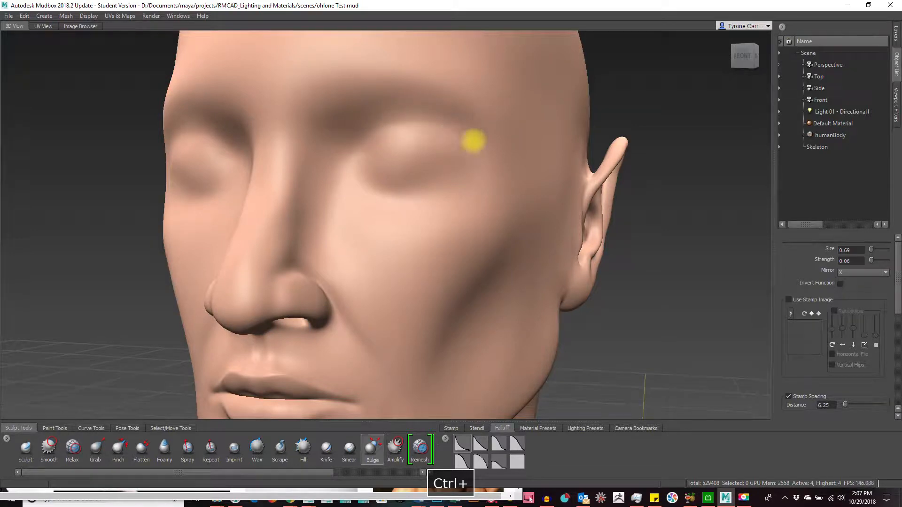
pyautogui.scroll(-4, 815, 364)
pyautogui.moveTo(625, 282)
pyautogui.keyDown('alt'); pyautogui.mouseDown()
pyautogui.moveTo(439, 222)
pyautogui.moveTo(458, 220)
pyautogui.mouseUp(); pyautogui.keyUp('alt')
pyautogui.moveTo(389, 159)
pyautogui.keyDown('ctrl'); pyautogui.mouseDown()
pyautogui.moveTo(446, 116)
pyautogui.moveTo(466, 117)
pyautogui.moveTo(496, 139)
pyautogui.moveTo(503, 174)
pyautogui.moveTo(407, 141)
pyautogui.moveTo(457, 115)
pyautogui.moveTo(503, 131)
pyautogui.moveTo(521, 187)
pyautogui.moveTo(396, 216)
pyautogui.moveTo(425, 177)
pyautogui.moveTo(353, 127)
pyautogui.moveTo(324, 130)
pyautogui.mouseUp(); pyautogui.keyUp('ctrl')
pyautogui.moveTo(415, 162)
pyautogui.keyDown('ctrl'); pyautogui.mouseDown()
pyautogui.moveTo(362, 129)
pyautogui.moveTo(310, 123)
pyautogui.mouseUp(); pyautogui.keyUp('ctrl')
pyautogui.keyDown('ctrl'); pyautogui.moveTo(420, 177); pyautogui.dragTo(371, 138); pyautogui.keyUp('ctrl')
pyautogui.moveTo(308, 150)
pyautogui.keyDown('ctrl'); pyautogui.mouseDown()
pyautogui.moveTo(306, 191)
pyautogui.moveTo(432, 159)
pyautogui.mouseUp(); pyautogui.keyUp('ctrl')
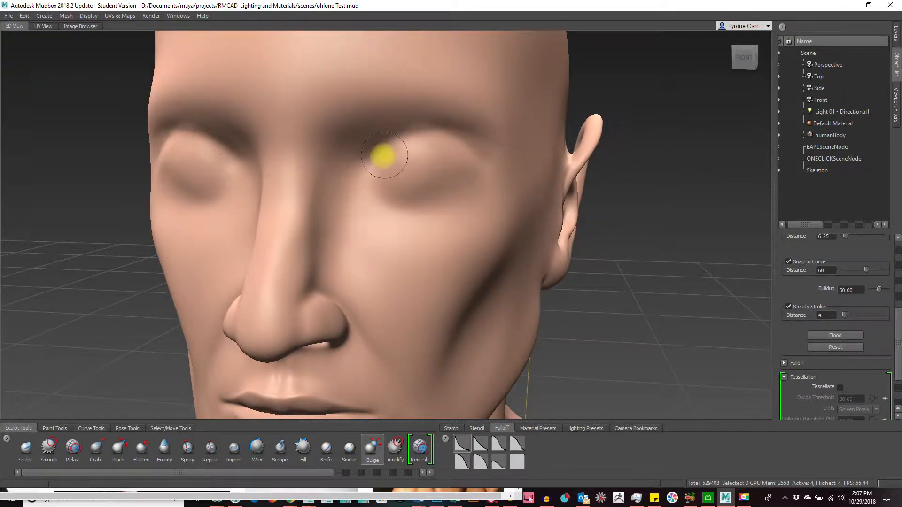
# Undo the last Bulge stroke, adjust the brush strength and soften the area around the eyes with the Smooth brush.
pyautogui.keyDown('alt'); pyautogui.moveTo(523, 191); pyautogui.dragTo(479, 256, button='right'); pyautogui.keyUp('alt')
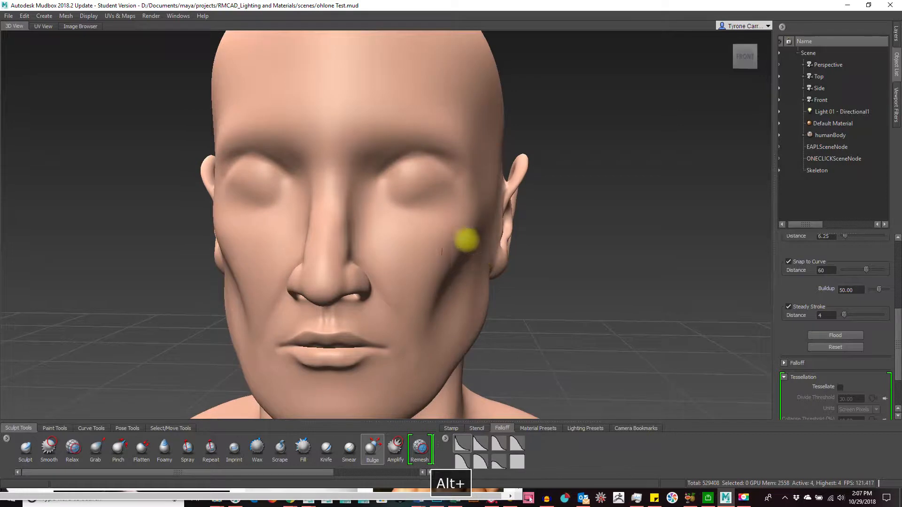
pyautogui.keyDown('alt'); pyautogui.moveTo(441, 253); pyautogui.dragTo(423, 211); pyautogui.keyUp('alt')
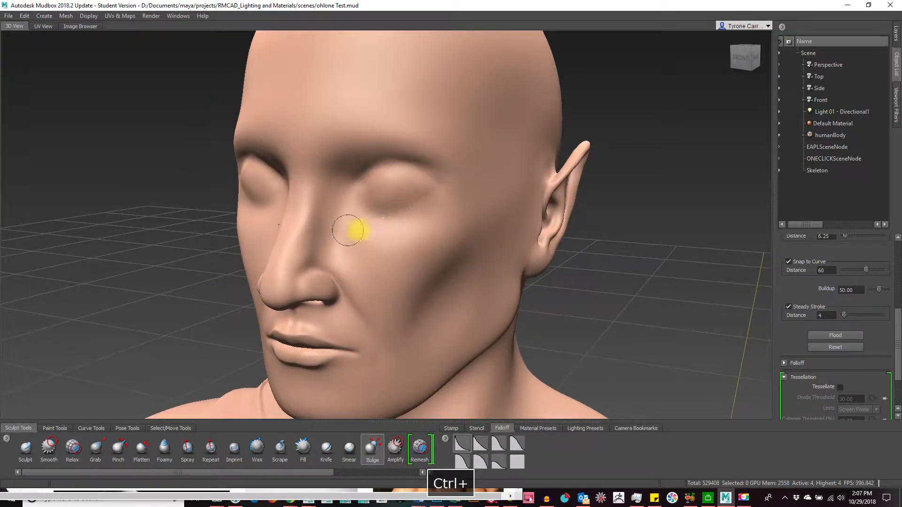
pyautogui.keyDown('alt'); pyautogui.moveTo(355, 230); pyautogui.dragTo(477, 242); pyautogui.keyUp('alt')
pyautogui.hotkey('ctrl', 'z')
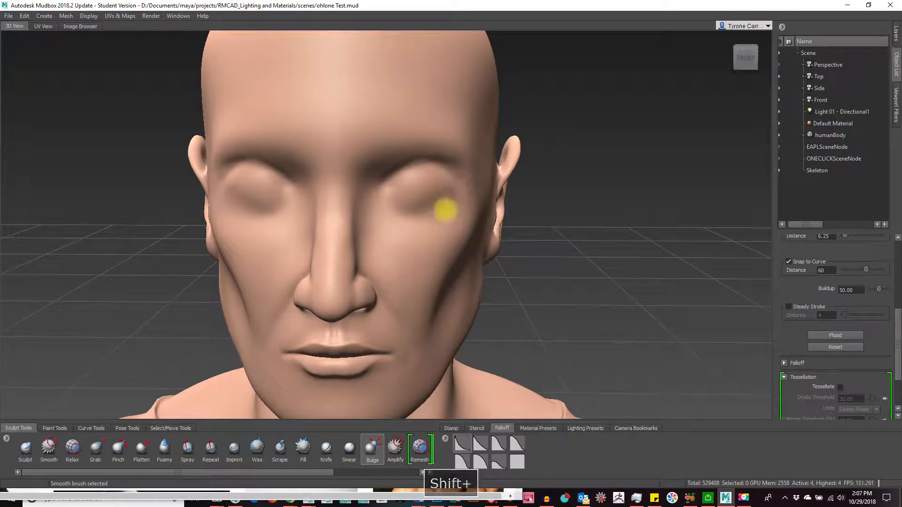
pyautogui.moveTo(448, 274); pyautogui.dragTo(468, 182)
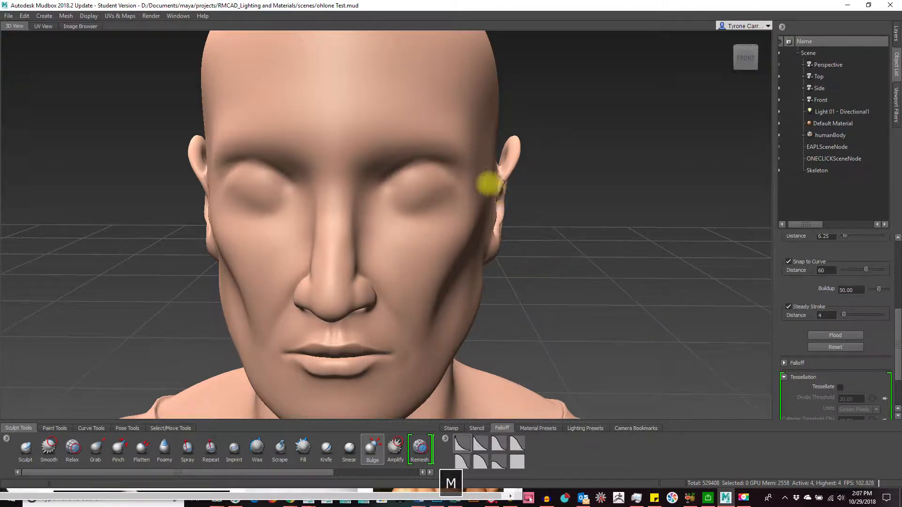
pyautogui.press('shift')
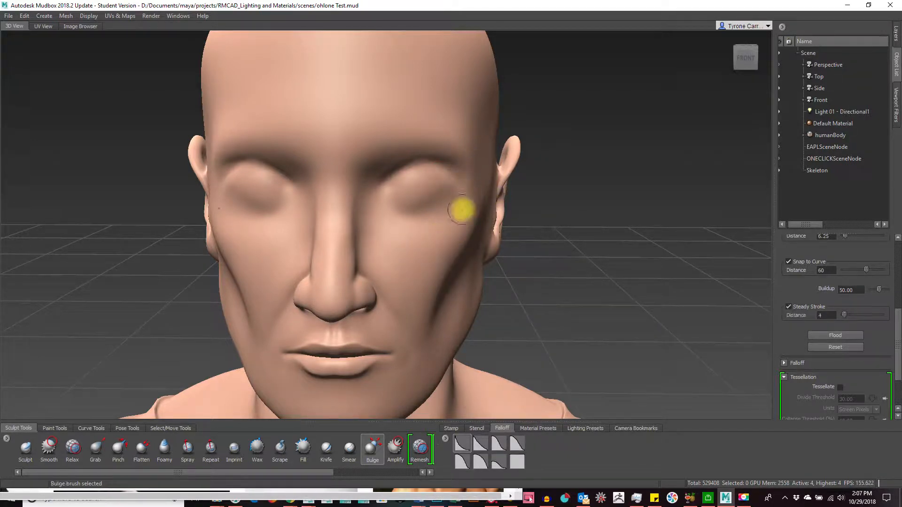
pyautogui.click(49, 447)
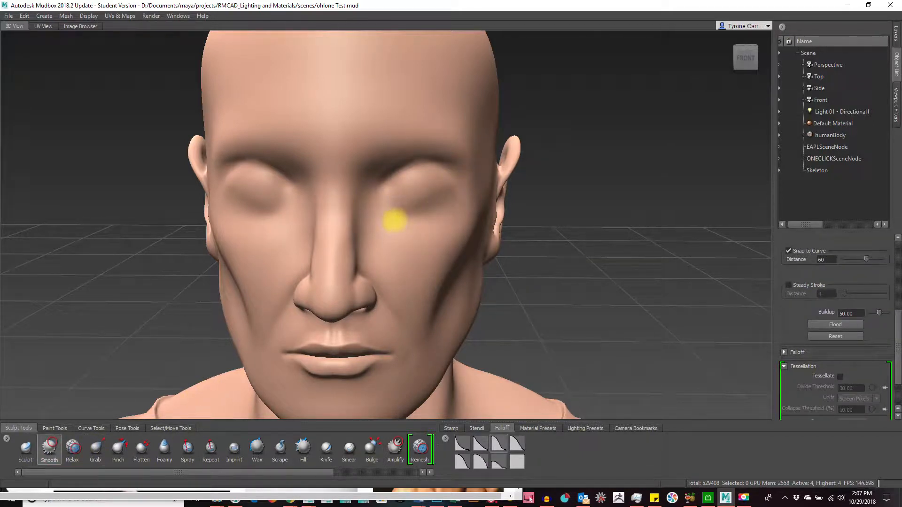
pyautogui.keyDown('alt'); pyautogui.moveTo(302, 282); pyautogui.dragTo(351, 288); pyautogui.keyUp('alt')
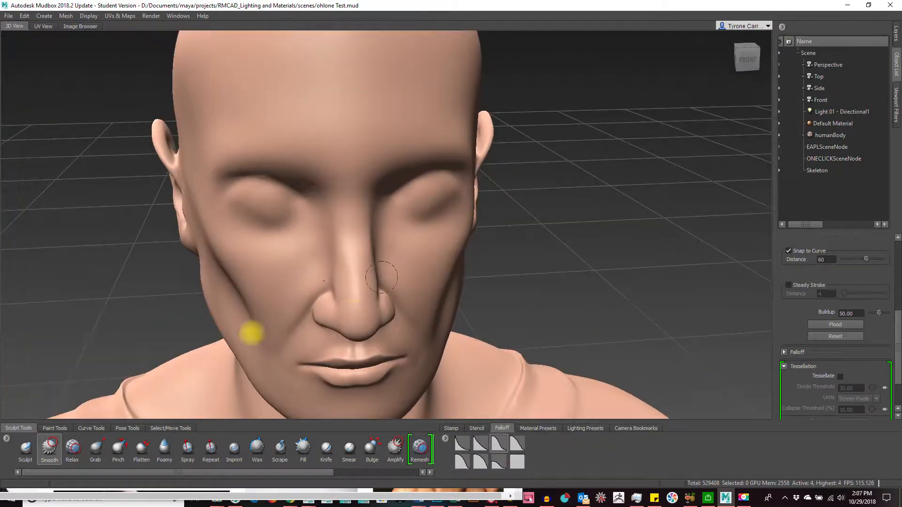
# Reshape the outer corners of the eye mounds with the Grab brush, checking them from the front and three-quarter views.
pyautogui.click(96, 454)
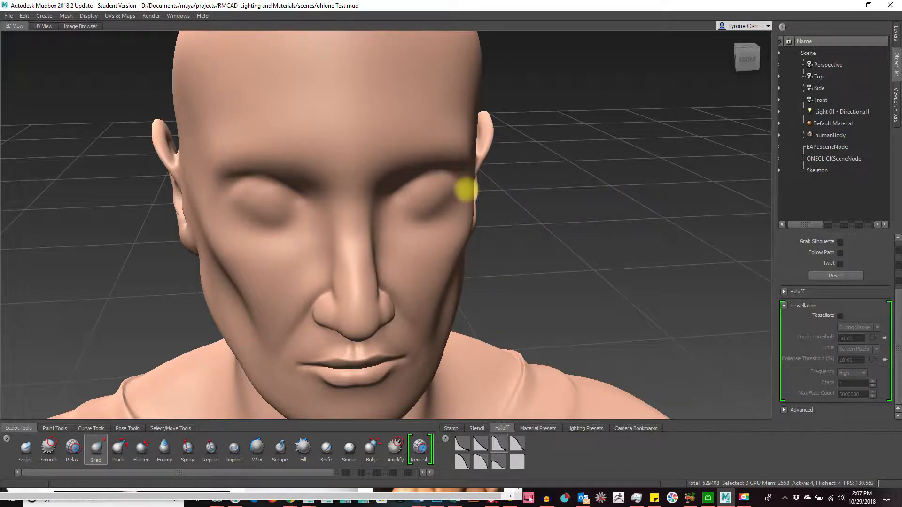
pyautogui.moveTo(465, 190)
pyautogui.keyDown('alt'); pyautogui.mouseDown()
pyautogui.moveTo(469, 225)
pyautogui.moveTo(467, 201)
pyautogui.mouseUp(); pyautogui.keyUp('alt')
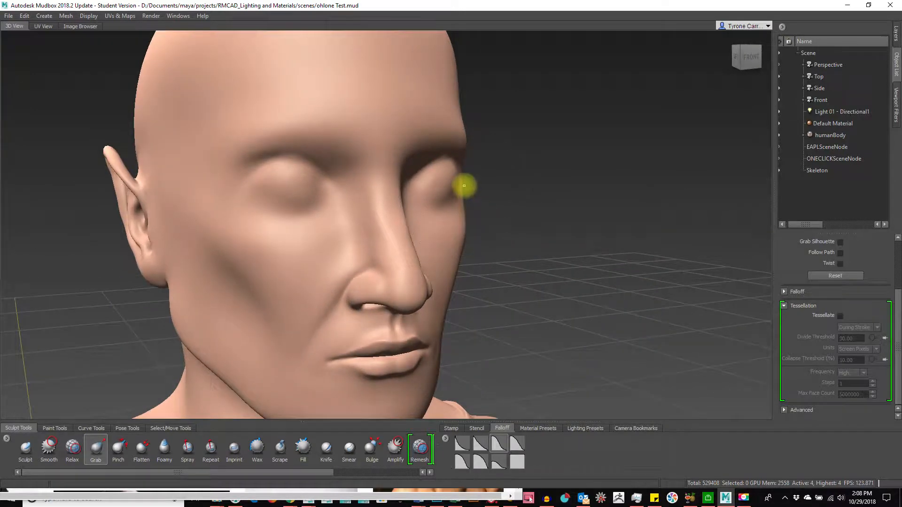
pyautogui.keyDown('alt'); pyautogui.moveTo(523, 230); pyautogui.dragTo(458, 249); pyautogui.keyUp('alt')
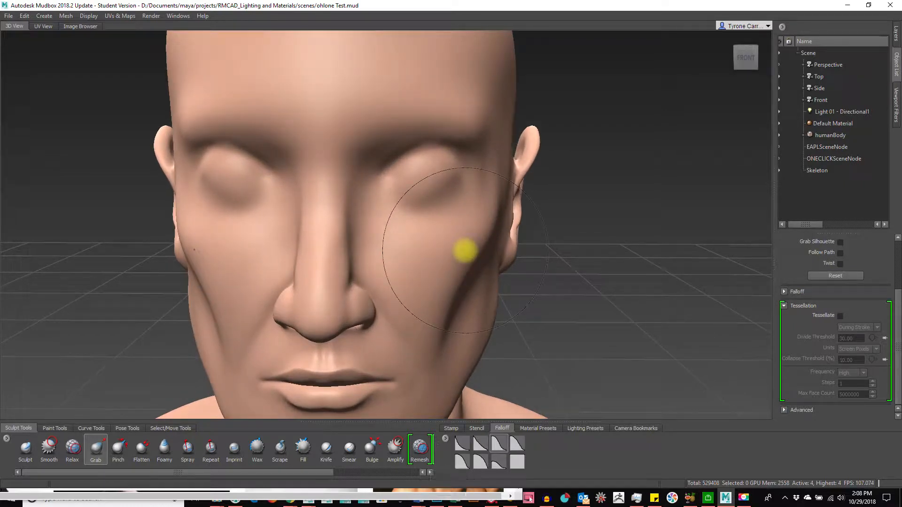
pyautogui.moveTo(407, 230)
pyautogui.keyDown('alt'); pyautogui.mouseDown()
pyautogui.moveTo(487, 244)
pyautogui.moveTo(379, 262)
pyautogui.moveTo(326, 237)
pyautogui.moveTo(423, 226)
pyautogui.moveTo(423, 235)
pyautogui.moveTo(459, 147)
pyautogui.mouseUp(); pyautogui.keyUp('alt')
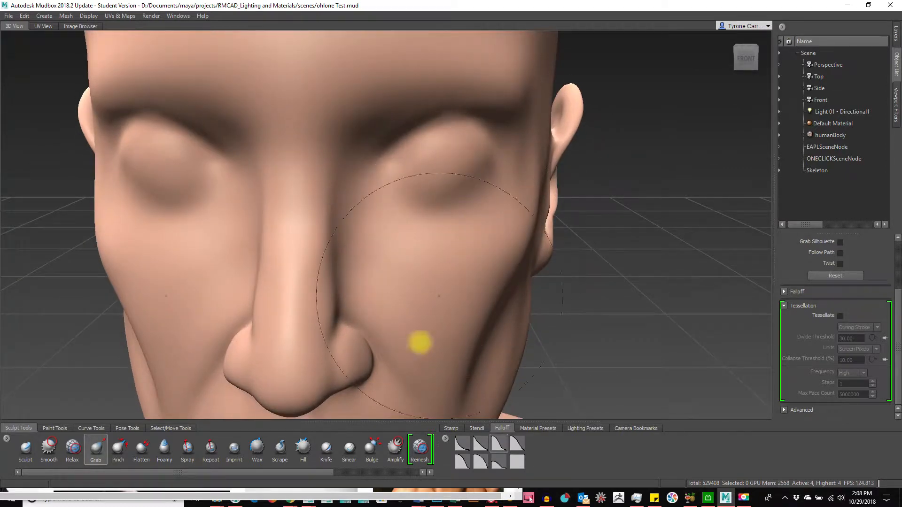
# Set up the Sculpt brush with the thin vertical-line stamp and a small brush size for detailing the eyelid.
pyautogui.click(20, 454)
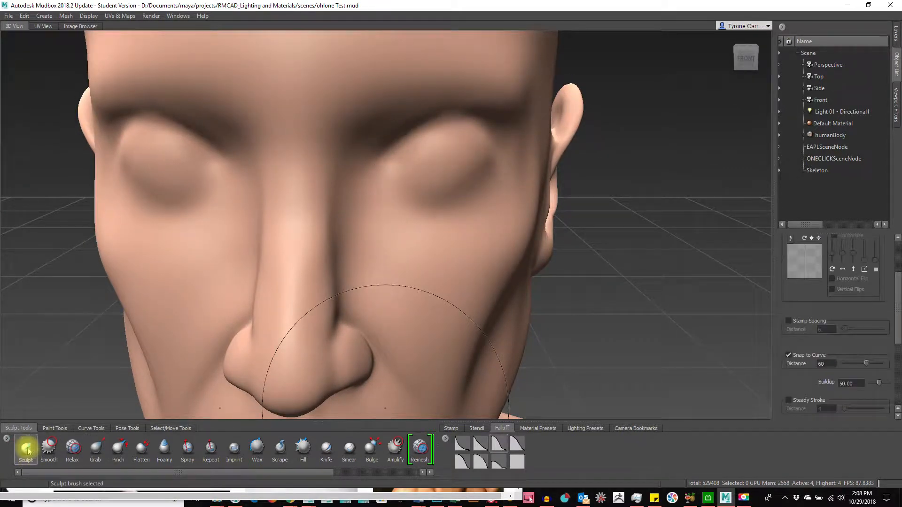
pyautogui.click(448, 429)
pyautogui.click(836, 462)
pyautogui.moveTo(371, 238)
pyautogui.keyDown('alt'); pyautogui.mouseDown(button='right')
pyautogui.moveTo(490, 210)
pyautogui.moveTo(445, 280)
pyautogui.moveTo(435, 238)
pyautogui.moveTo(484, 244)
pyautogui.mouseUp(button='right'); pyautogui.keyUp('alt')
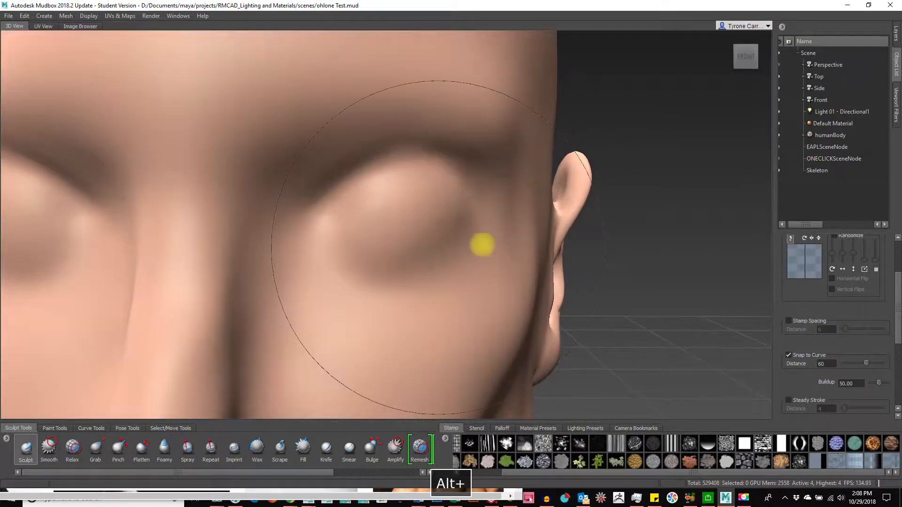
pyautogui.moveTo(501, 239); pyautogui.dragTo(417, 257)
# Test crease strokes around the eye with the Sculpt brush, undoing each one and adjusting the brush strength.
pyautogui.moveTo(470, 203)
pyautogui.mouseDown()
pyautogui.moveTo(419, 192)
pyautogui.moveTo(436, 178)
pyautogui.moveTo(422, 348)
pyautogui.mouseUp()
pyautogui.hotkey('ctrl', 'z')
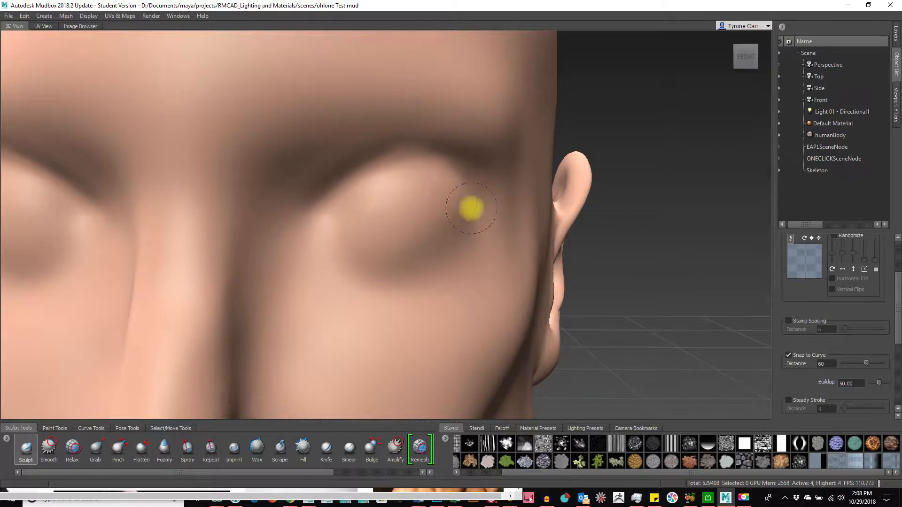
pyautogui.hotkey('ctrl', 'z')
pyautogui.press('m')
pyautogui.moveTo(433, 268); pyautogui.dragTo(448, 123)
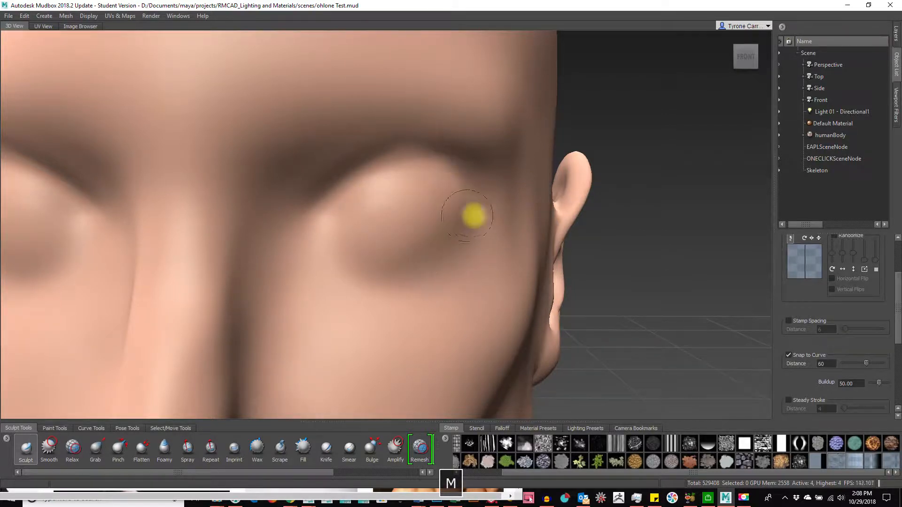
pyautogui.hotkey('ctrl', 'z')
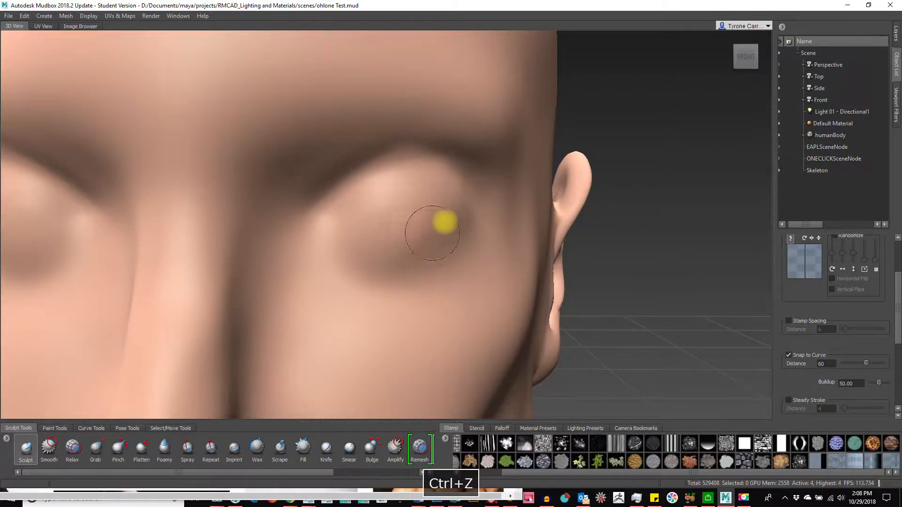
pyautogui.press('m')
pyautogui.moveTo(450, 238); pyautogui.dragTo(475, 47)
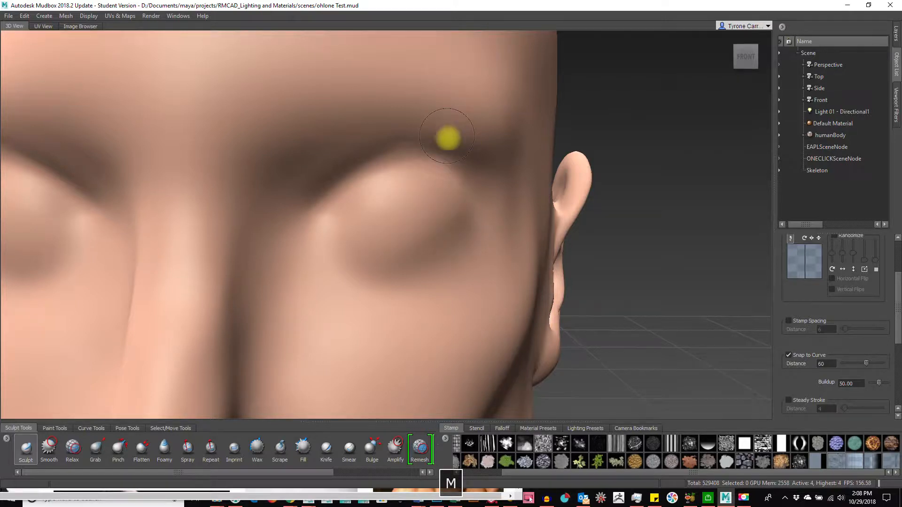
pyautogui.hotkey('ctrl', 'z')
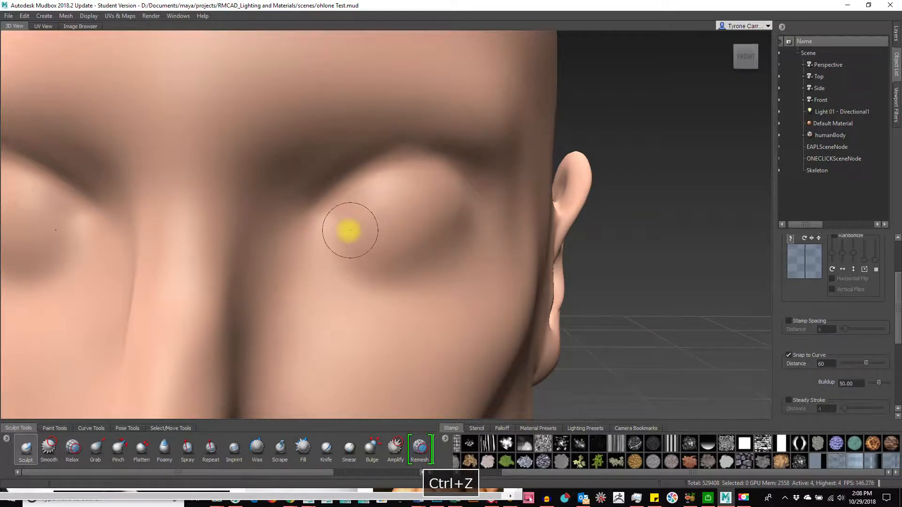
# Undo the last trial crease, enable Steady Stroke and sculpt a thin arched upper-eyelid crease across the eye mound.
pyautogui.moveTo(311, 240)
pyautogui.mouseDown()
pyautogui.moveTo(299, 236)
pyautogui.moveTo(345, 204)
pyautogui.moveTo(413, 186)
pyautogui.mouseUp()
pyautogui.hotkey('ctrl', 'z')
pyautogui.scroll(-2, 799, 357)
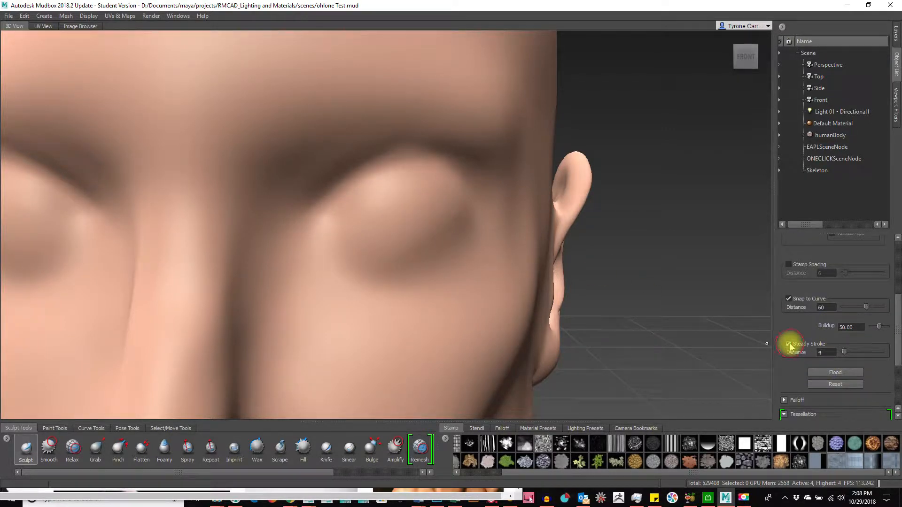
pyautogui.moveTo(341, 212)
pyautogui.mouseDown()
pyautogui.moveTo(413, 185)
pyautogui.moveTo(464, 201)
pyautogui.moveTo(510, 244)
pyautogui.mouseUp()
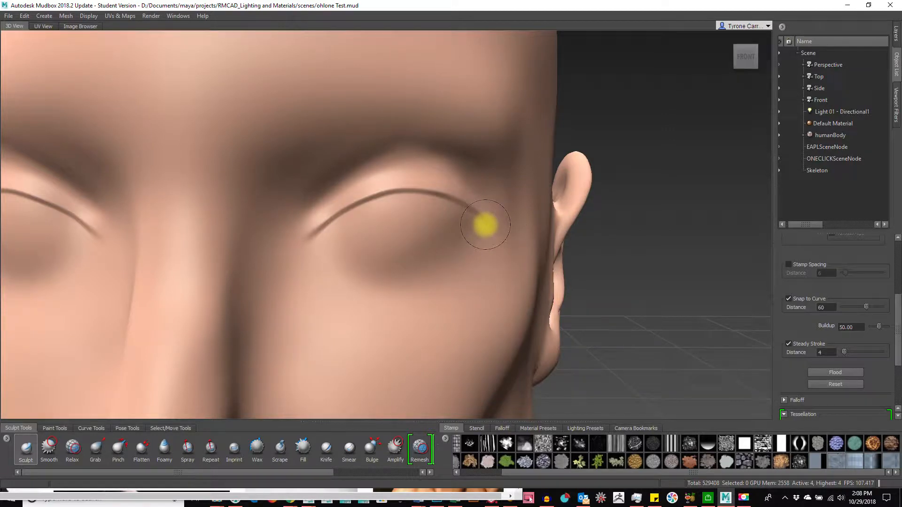
# Sculpt a thin raised lower-eyelid line along the bottom of the eye mound to its outer corner.
pyautogui.moveTo(432, 261)
pyautogui.mouseDown()
pyautogui.moveTo(400, 267)
pyautogui.moveTo(312, 256)
pyautogui.moveTo(293, 269)
pyautogui.moveTo(325, 219)
pyautogui.moveTo(389, 199)
pyautogui.moveTo(498, 225)
pyautogui.mouseUp()
pyautogui.keyDown('alt'); pyautogui.moveTo(509, 231); pyautogui.dragTo(201, 245, button='right'); pyautogui.keyUp('alt')
pyautogui.moveTo(200, 246)
pyautogui.keyDown('alt'); pyautogui.mouseDown()
pyautogui.moveTo(475, 300)
pyautogui.moveTo(262, 302)
pyautogui.moveTo(495, 300)
pyautogui.moveTo(253, 472)
pyautogui.mouseUp(); pyautogui.keyUp('alt')
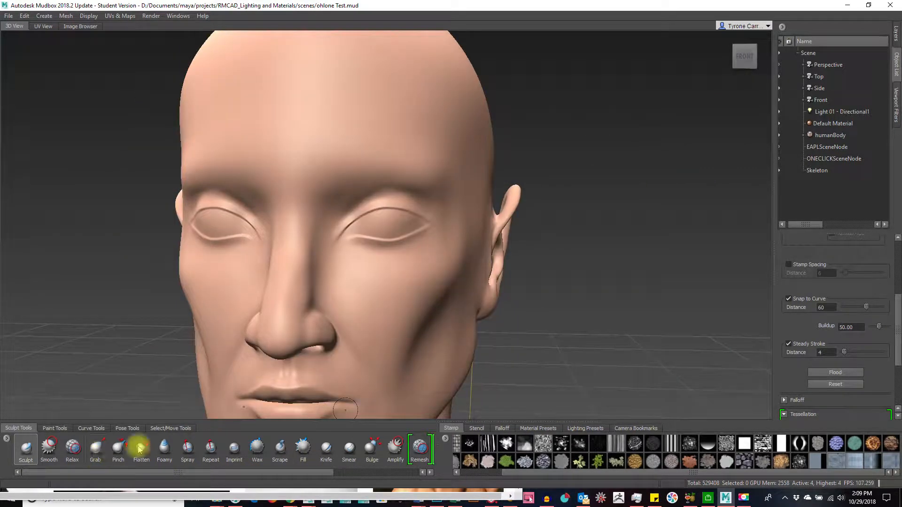
# Set up the Bulge brush with an adjusted size and strength and undo a test stroke along the brow.
pyautogui.click(372, 449)
pyautogui.press('b')
pyautogui.moveTo(340, 190)
pyautogui.mouseDown()
pyautogui.moveTo(371, 183)
pyautogui.moveTo(338, 182)
pyautogui.moveTo(334, 313)
pyautogui.mouseUp()
pyautogui.press('m')
pyautogui.moveTo(332, 182)
pyautogui.mouseDown()
pyautogui.moveTo(400, 165)
pyautogui.moveTo(433, 169)
pyautogui.mouseUp()
pyautogui.hotkey('ctrl', 'z')
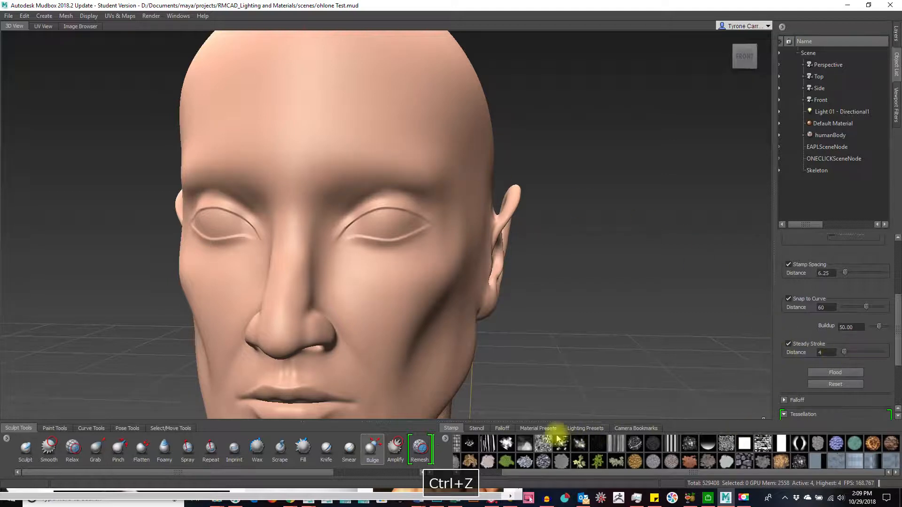
# Disable Steady Stroke for the Bulge brush, undo another brow test stroke and readjust the strength.
pyautogui.click(524, 428)
pyautogui.click(511, 429)
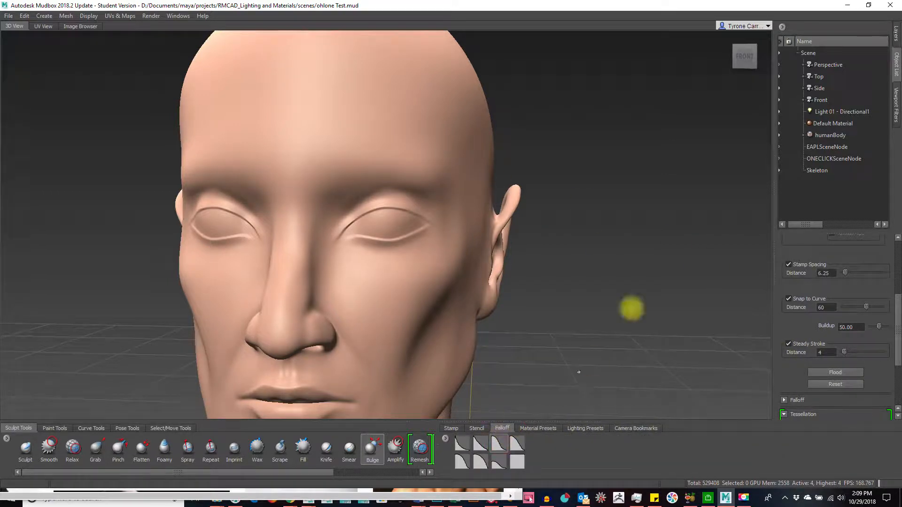
pyautogui.press('m')
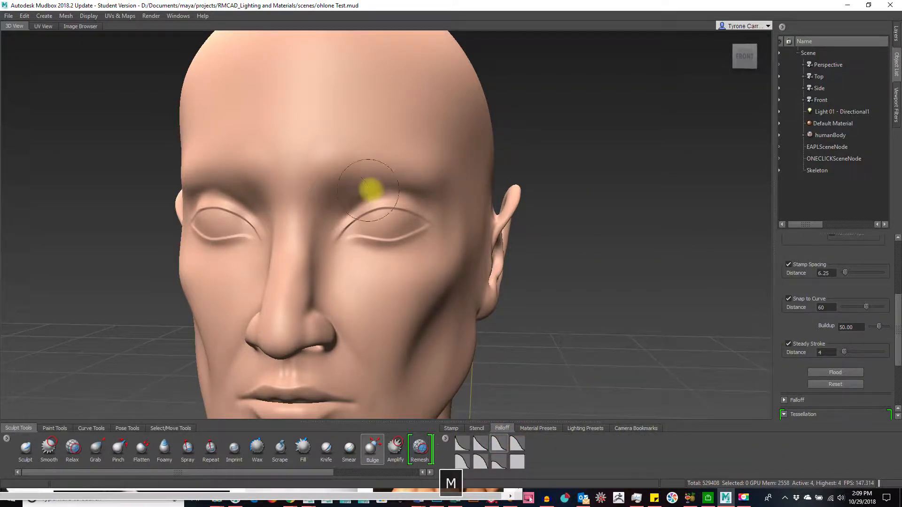
pyautogui.hotkey('ctrl', 'z')
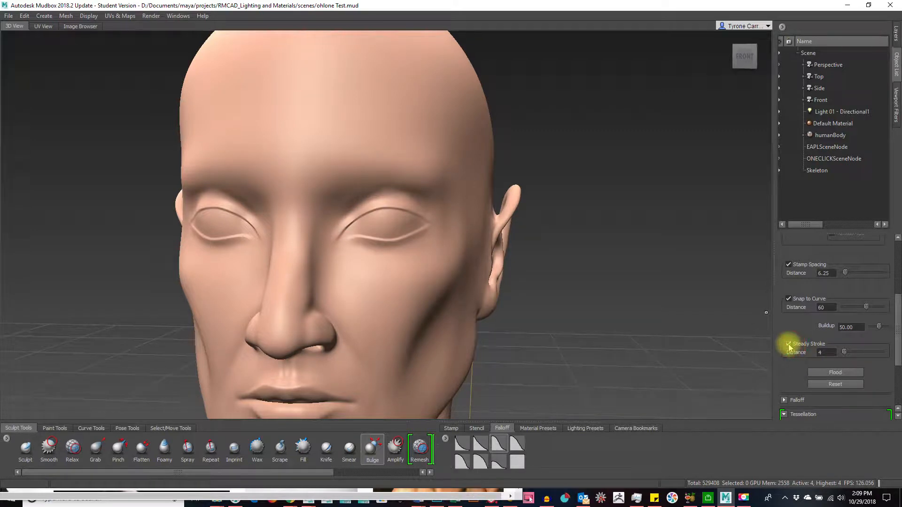
pyautogui.click(788, 344)
pyautogui.moveTo(306, 181); pyautogui.dragTo(336, 161)
pyautogui.hotkey('ctrl', 'z')
pyautogui.press('m')
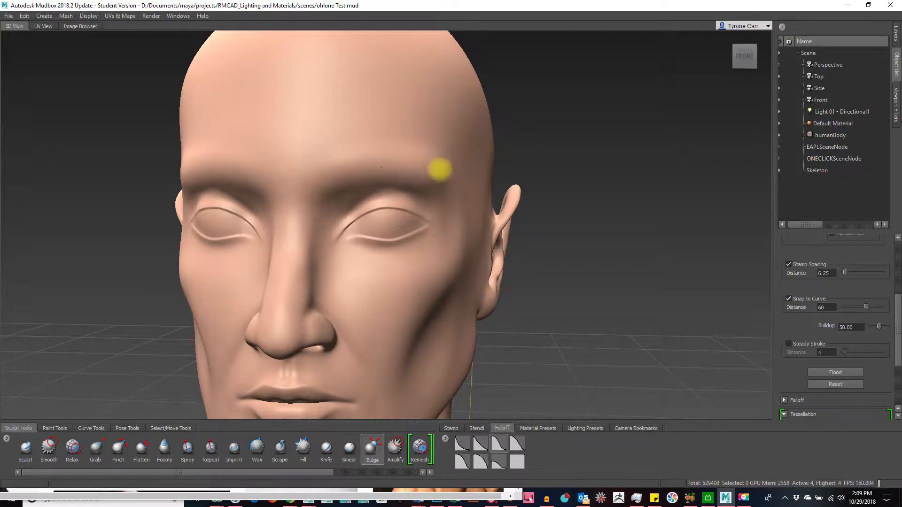
# Build up the brow ridge above the eyes with the Bulge brush, checking it from above and from a three-quarter view.
pyautogui.keyDown('alt'); pyautogui.moveTo(402, 185); pyautogui.dragTo(399, 210); pyautogui.keyUp('alt')
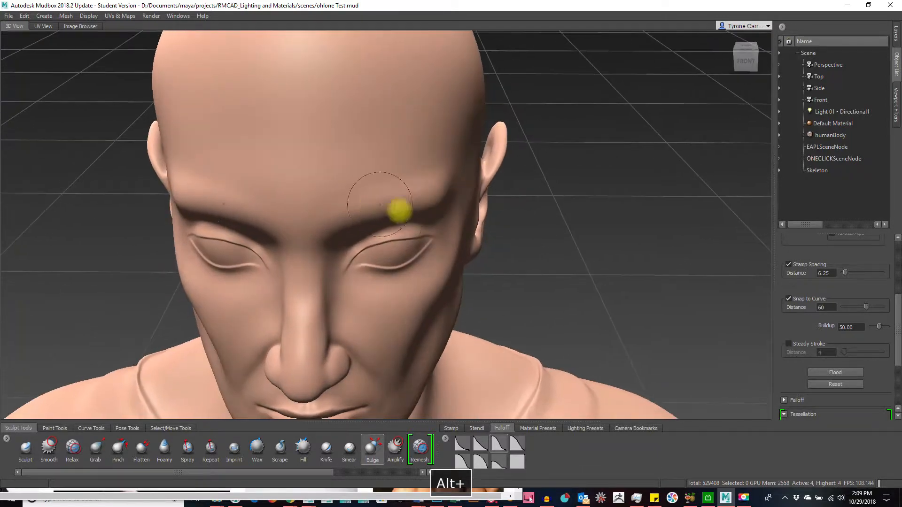
pyautogui.press('b')
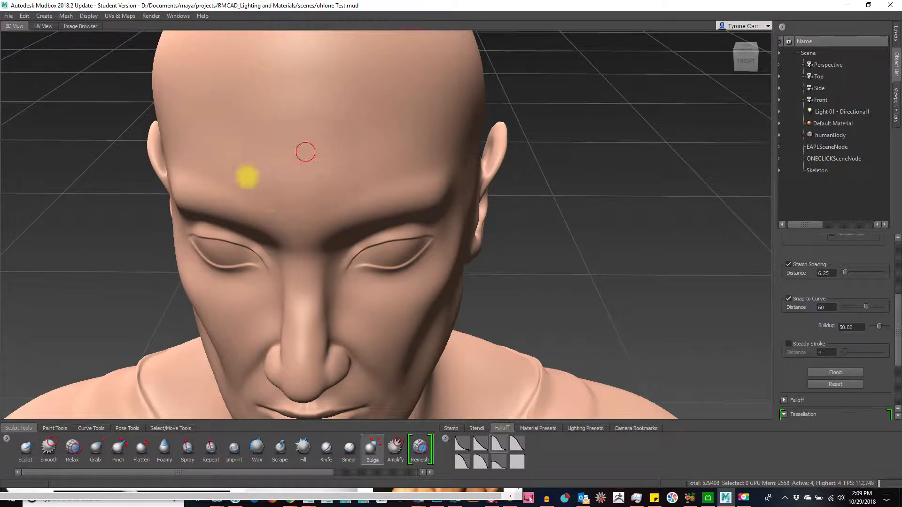
pyautogui.moveTo(531, 271)
pyautogui.keyDown('alt'); pyautogui.mouseDown()
pyautogui.moveTo(342, 240)
pyautogui.moveTo(465, 239)
pyautogui.moveTo(531, 223)
pyautogui.moveTo(306, 195)
pyautogui.moveTo(284, 182)
pyautogui.mouseUp(); pyautogui.keyUp('alt')
pyautogui.press('b')
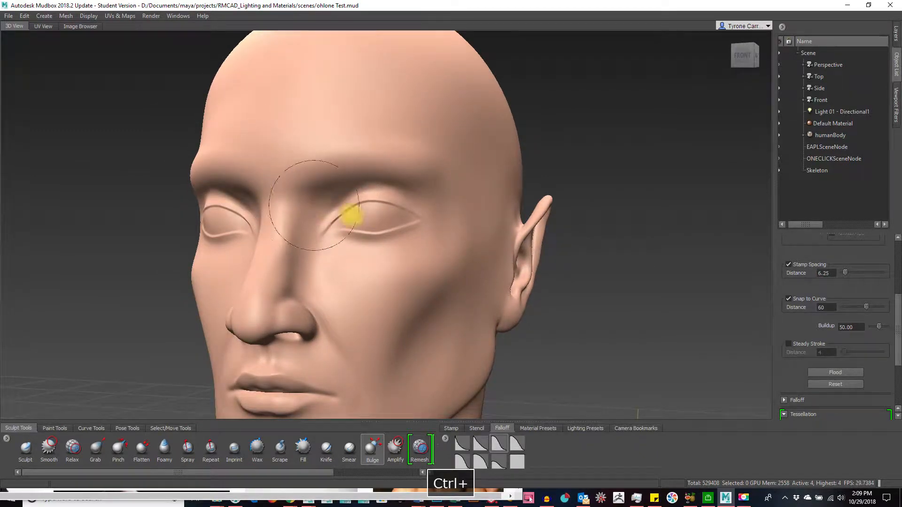
# Carve small furrows between the brows with the inverted Bulge brush and a sharper falloff, undoing unwanted strokes.
pyautogui.keyDown('alt'); pyautogui.moveTo(235, 242); pyautogui.dragTo(346, 232, button='right'); pyautogui.keyUp('alt')
pyautogui.moveTo(369, 234)
pyautogui.keyDown('alt'); pyautogui.mouseDown()
pyautogui.moveTo(389, 234)
pyautogui.moveTo(371, 215)
pyautogui.moveTo(350, 215)
pyautogui.mouseUp(); pyautogui.keyUp('alt')
pyautogui.press('b')
pyautogui.keyDown('ctrl'); pyautogui.moveTo(230, 137); pyautogui.dragTo(226, 177); pyautogui.keyUp('ctrl')
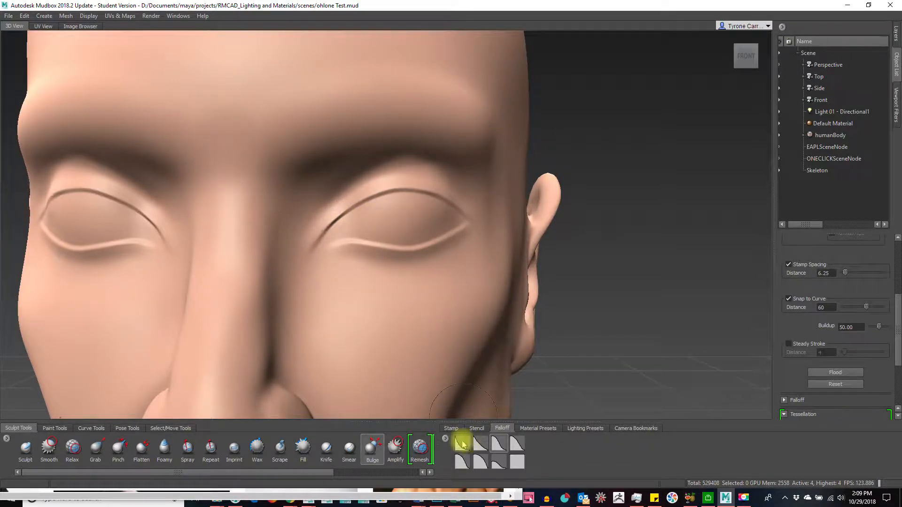
pyautogui.keyDown('ctrl'); pyautogui.moveTo(221, 124); pyautogui.dragTo(268, 195); pyautogui.keyUp('ctrl')
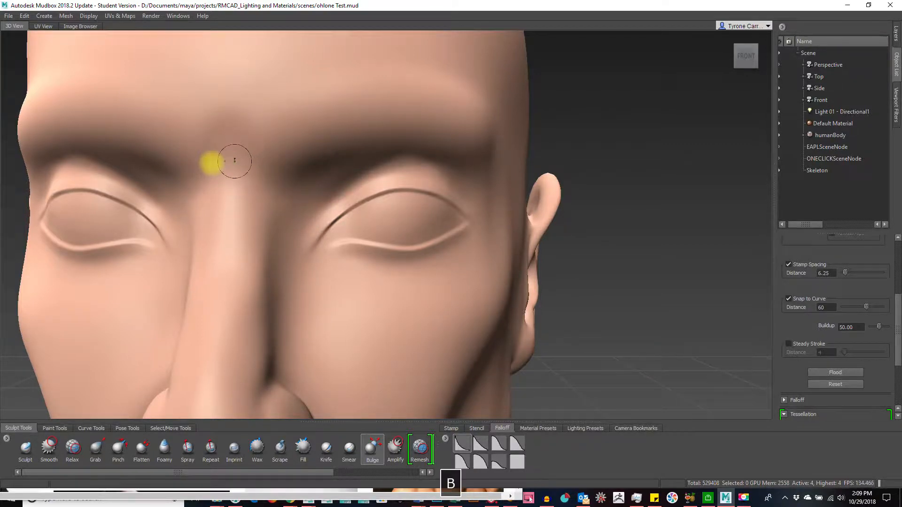
pyautogui.hotkey('ctrl', 'z')
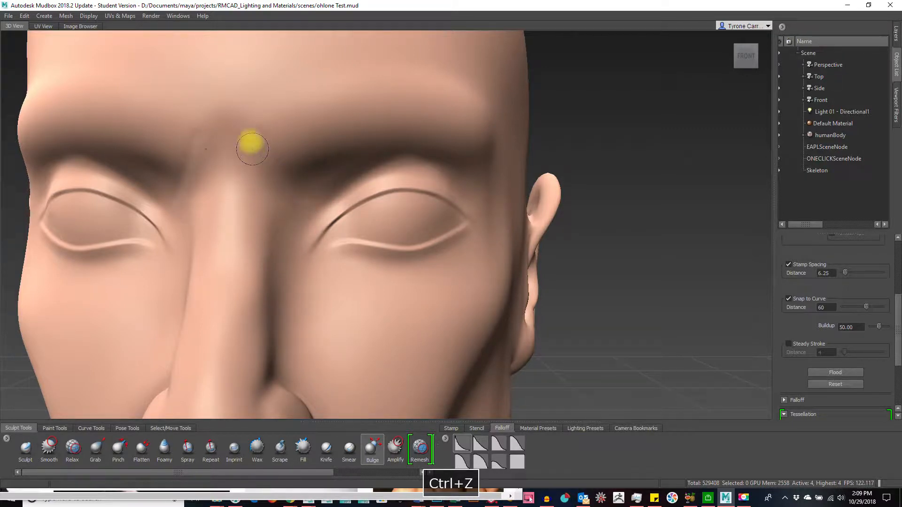
pyautogui.hotkey('ctrl', 'z')
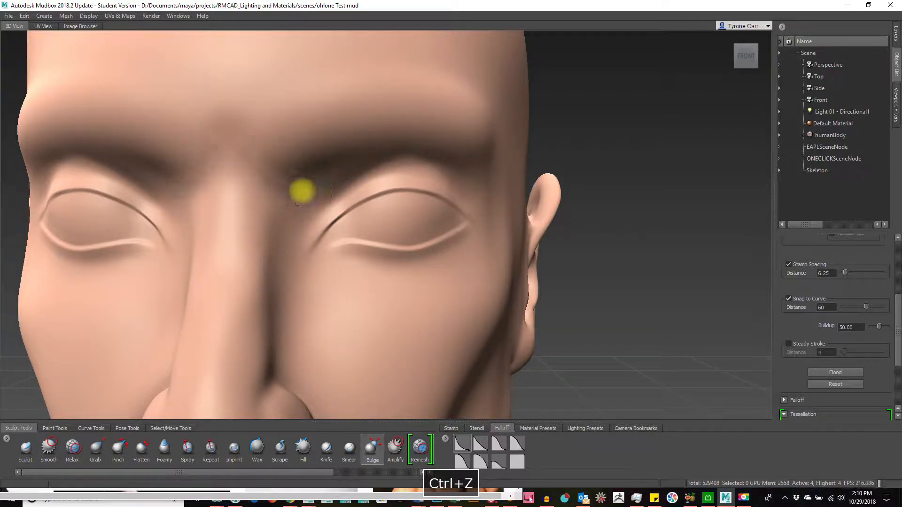
pyautogui.keyDown('ctrl'); pyautogui.moveTo(257, 136); pyautogui.dragTo(287, 148); pyautogui.keyUp('ctrl')
# Examine the brow ridge and eye sockets from the front and three-quarter views.
pyautogui.keyDown('alt'); pyautogui.moveTo(559, 272); pyautogui.dragTo(369, 258, button='right'); pyautogui.keyUp('alt')
pyautogui.moveTo(479, 284)
pyautogui.keyDown('alt'); pyautogui.mouseDown()
pyautogui.moveTo(365, 296)
pyautogui.moveTo(522, 296)
pyautogui.moveTo(416, 312)
pyautogui.moveTo(413, 294)
pyautogui.moveTo(303, 210)
pyautogui.mouseUp(); pyautogui.keyUp('alt')
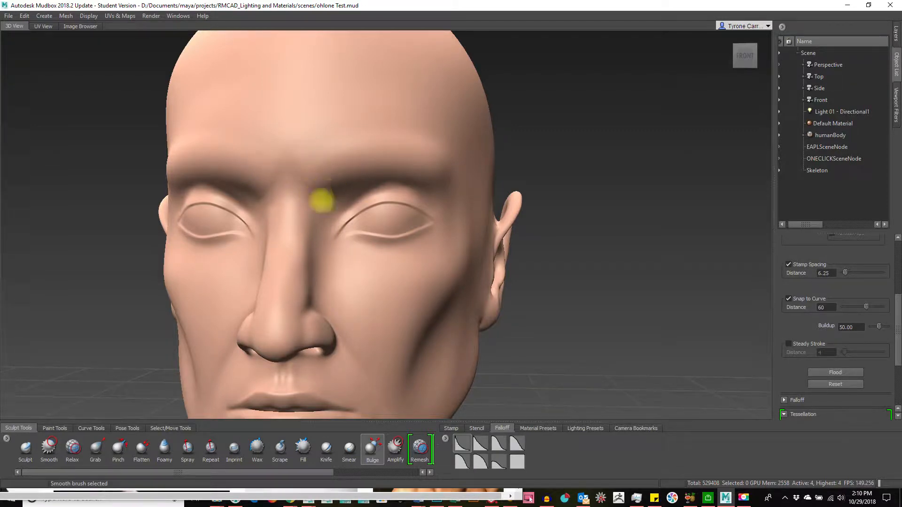
pyautogui.keyDown('alt'); pyautogui.moveTo(459, 231); pyautogui.dragTo(412, 219); pyautogui.keyUp('alt')
pyautogui.press('b')
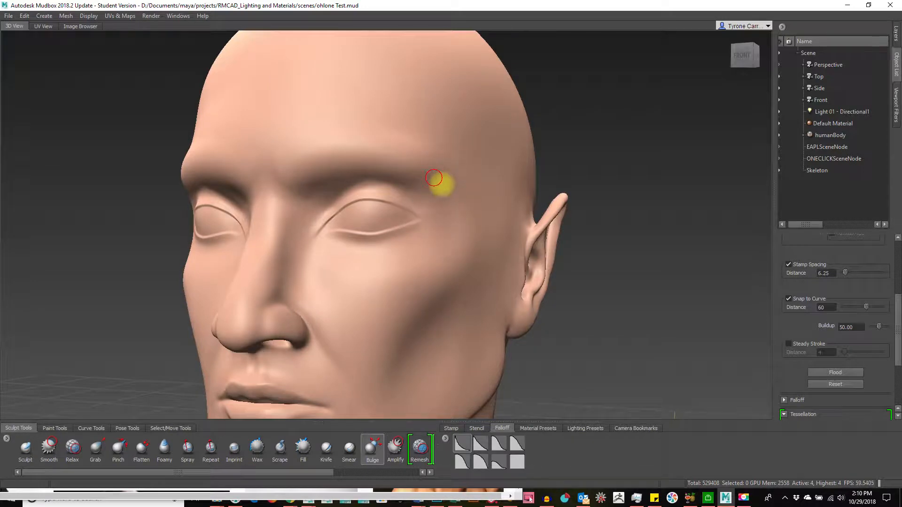
pyautogui.keyDown('alt'); pyautogui.moveTo(406, 158); pyautogui.dragTo(345, 218); pyautogui.keyUp('alt')
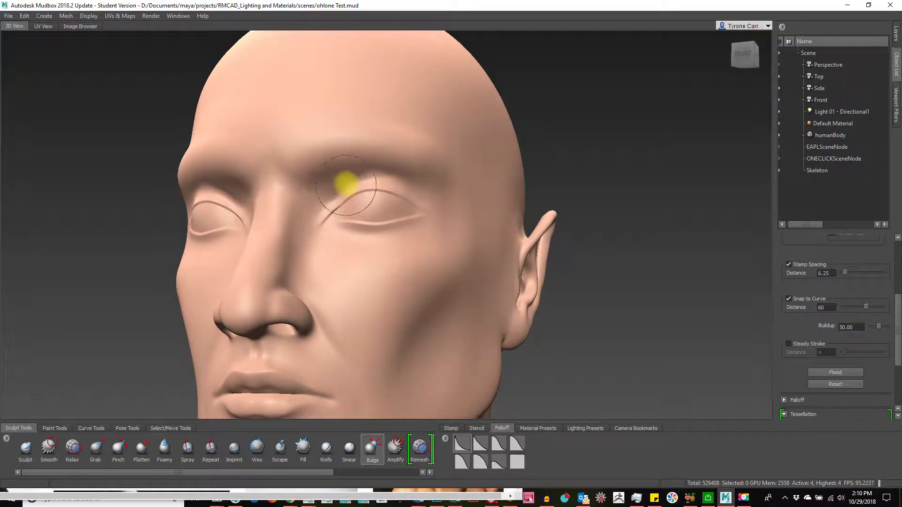
pyautogui.moveTo(316, 227)
pyautogui.keyDown('alt'); pyautogui.mouseDown()
pyautogui.moveTo(399, 252)
pyautogui.moveTo(338, 246)
pyautogui.moveTo(448, 259)
pyautogui.moveTo(513, 249)
pyautogui.moveTo(513, 258)
pyautogui.mouseUp(); pyautogui.keyUp('alt')
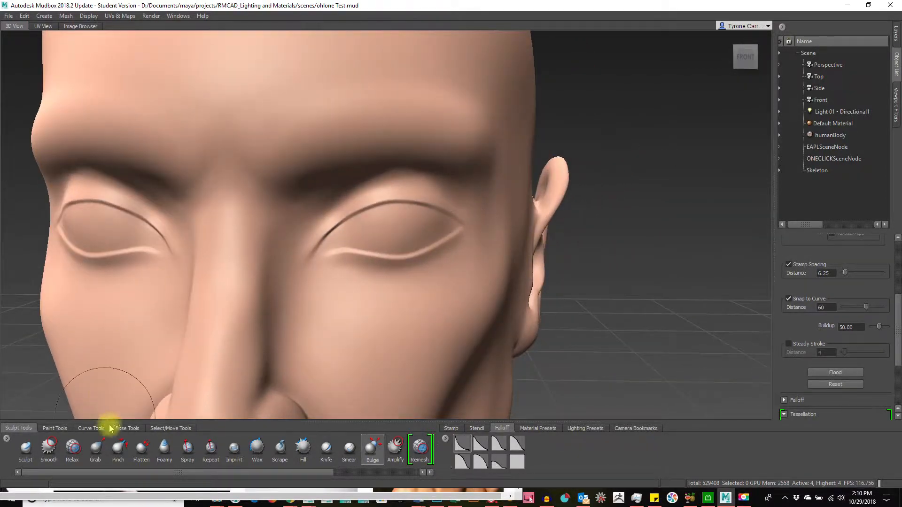
# Try to pull the outer corner of the eye inward with the Grab brush and undo it.
pyautogui.click(96, 458)
pyautogui.press('b')
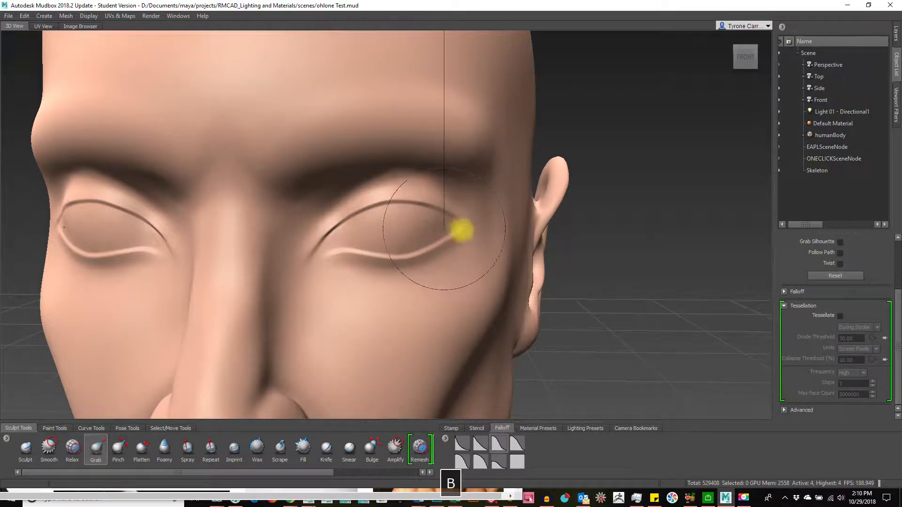
pyautogui.moveTo(458, 224); pyautogui.dragTo(454, 224)
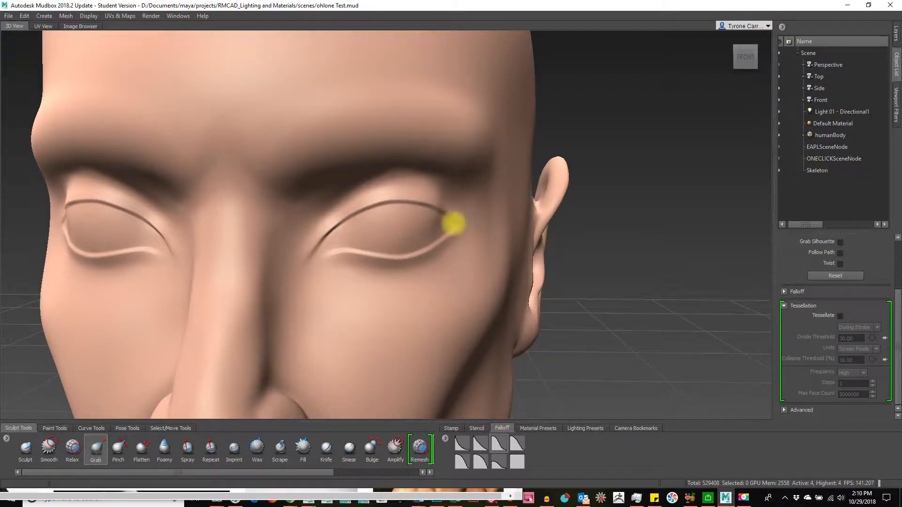
pyautogui.hotkey('ctrl', 'z')
# Examine the eyelids and overall facial shape from the side, front and three-quarter views.
pyautogui.moveTo(535, 272)
pyautogui.keyDown('alt'); pyautogui.mouseDown()
pyautogui.moveTo(354, 279)
pyautogui.moveTo(413, 277)
pyautogui.moveTo(514, 227)
pyautogui.moveTo(570, 296)
pyautogui.mouseUp(); pyautogui.keyUp('alt')
pyautogui.moveTo(342, 263)
pyautogui.keyDown('alt'); pyautogui.mouseDown()
pyautogui.moveTo(302, 298)
pyautogui.moveTo(195, 288)
pyautogui.mouseUp(); pyautogui.keyUp('alt')
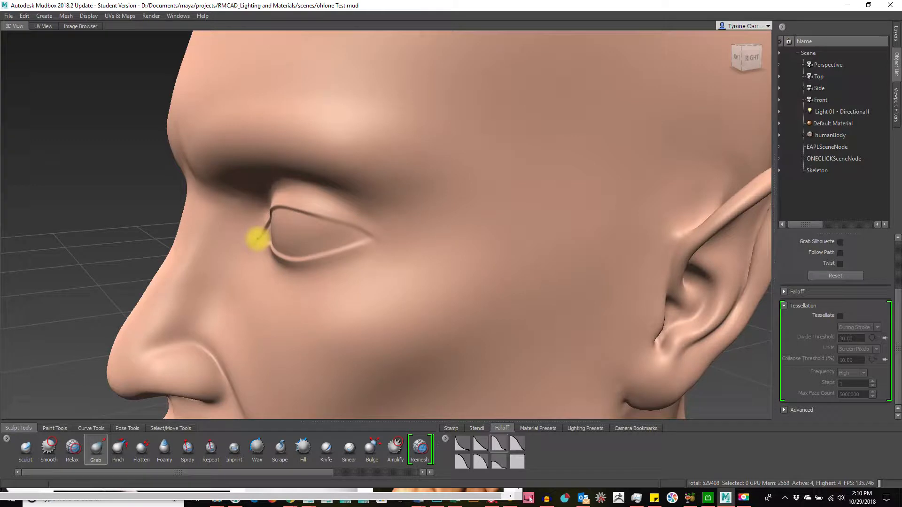
pyautogui.keyDown('alt'); pyautogui.moveTo(323, 277); pyautogui.dragTo(409, 268); pyautogui.keyUp('alt')
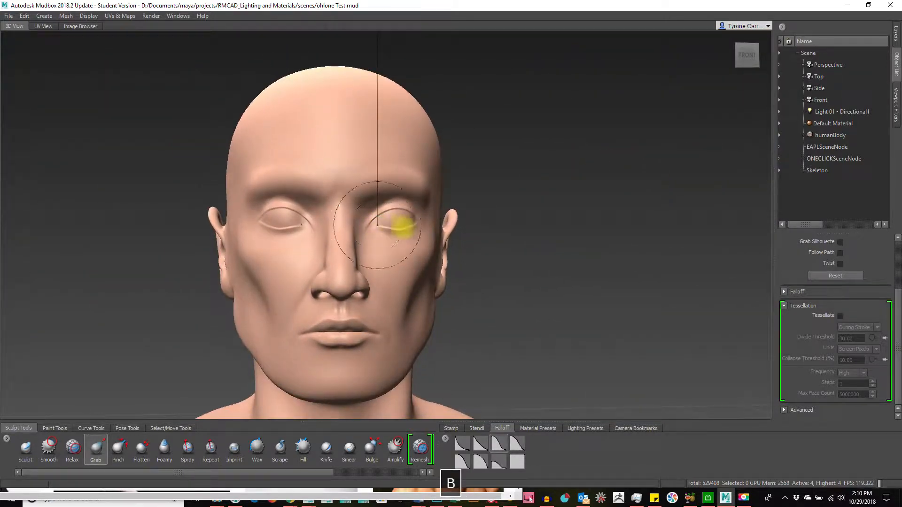
pyautogui.keyDown('alt'); pyautogui.moveTo(412, 233); pyautogui.dragTo(382, 258); pyautogui.keyUp('alt')
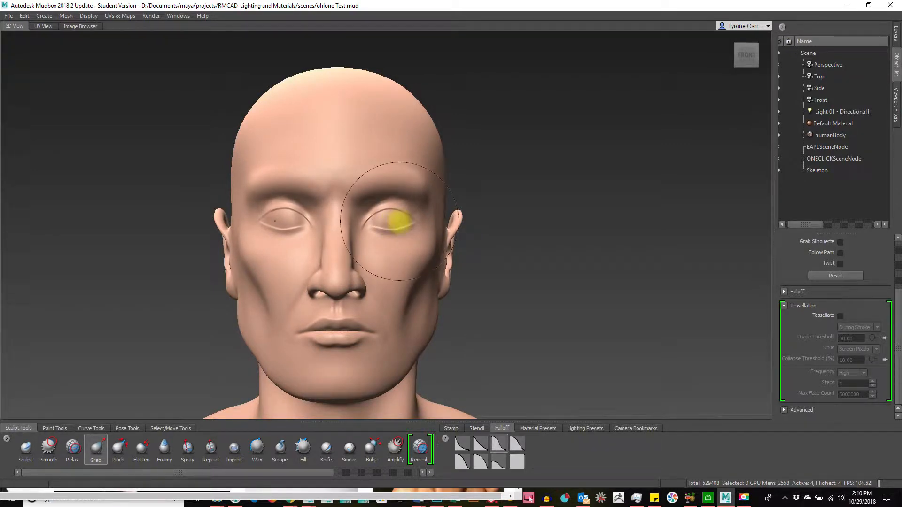
pyautogui.keyDown('alt'); pyautogui.moveTo(403, 237); pyautogui.dragTo(418, 225); pyautogui.keyUp('alt')
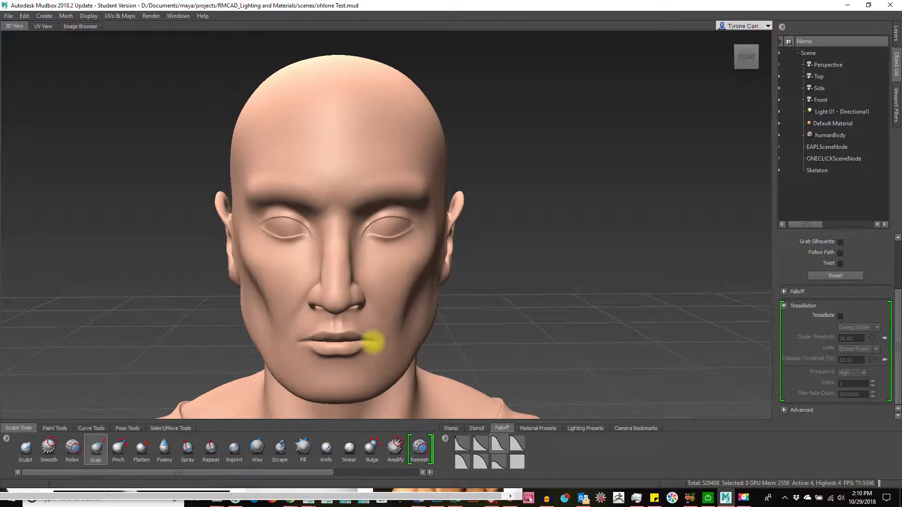
pyautogui.keyDown('alt'); pyautogui.moveTo(414, 333); pyautogui.dragTo(306, 336); pyautogui.keyUp('alt')
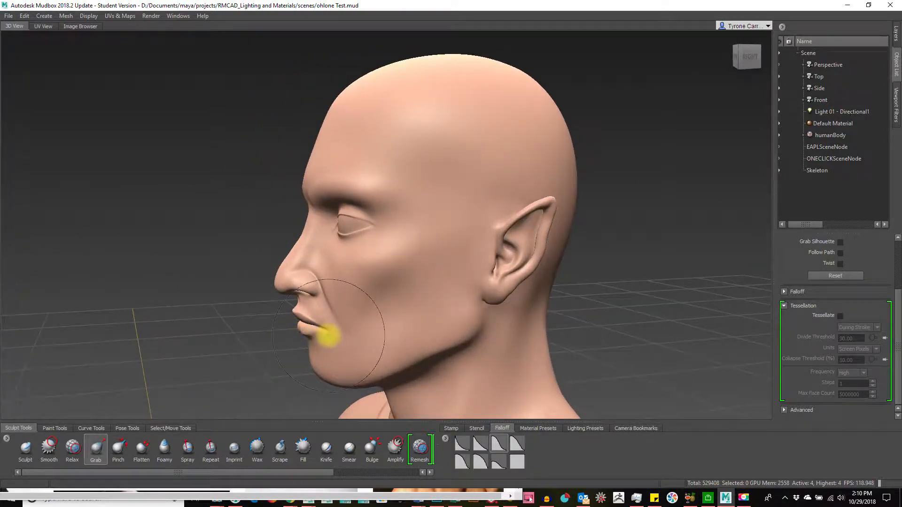
pyautogui.keyDown('alt'); pyautogui.moveTo(366, 325); pyautogui.dragTo(628, 316); pyautogui.keyUp('alt')
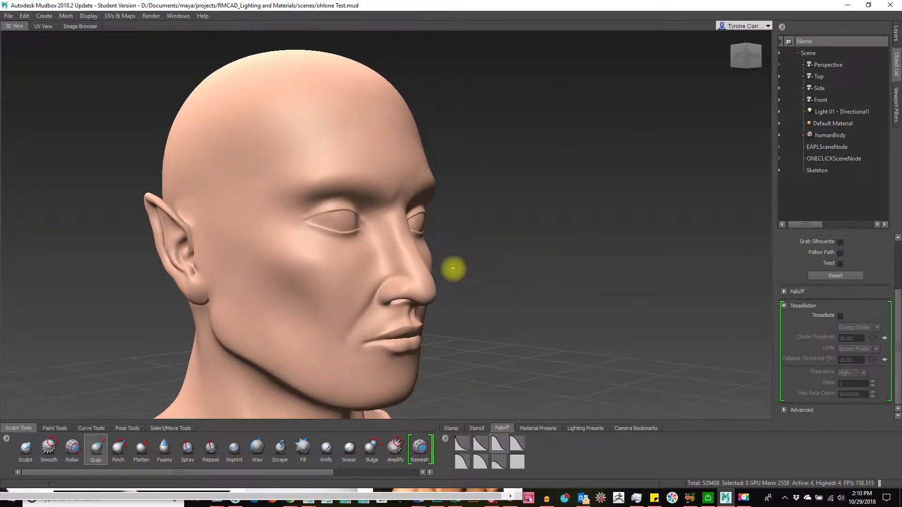
pyautogui.keyDown('alt'); pyautogui.moveTo(453, 268); pyautogui.dragTo(526, 283, button='right'); pyautogui.keyUp('alt')
pyautogui.keyDown('alt'); pyautogui.moveTo(480, 299); pyautogui.dragTo(330, 292); pyautogui.keyUp('alt')
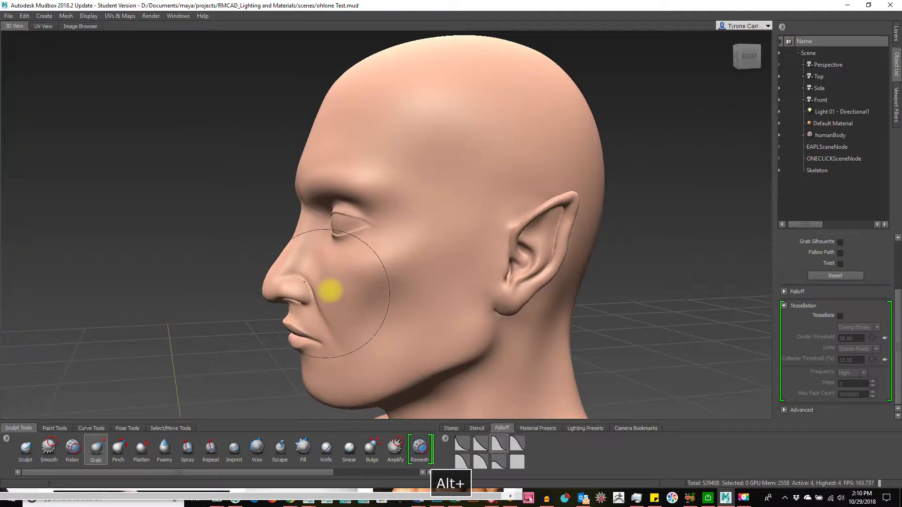
pyautogui.keyDown('alt'); pyautogui.moveTo(330, 292); pyautogui.dragTo(427, 282, button='right'); pyautogui.keyUp('alt')
pyautogui.keyDown('alt'); pyautogui.moveTo(427, 281); pyautogui.dragTo(447, 263); pyautogui.keyUp('alt')
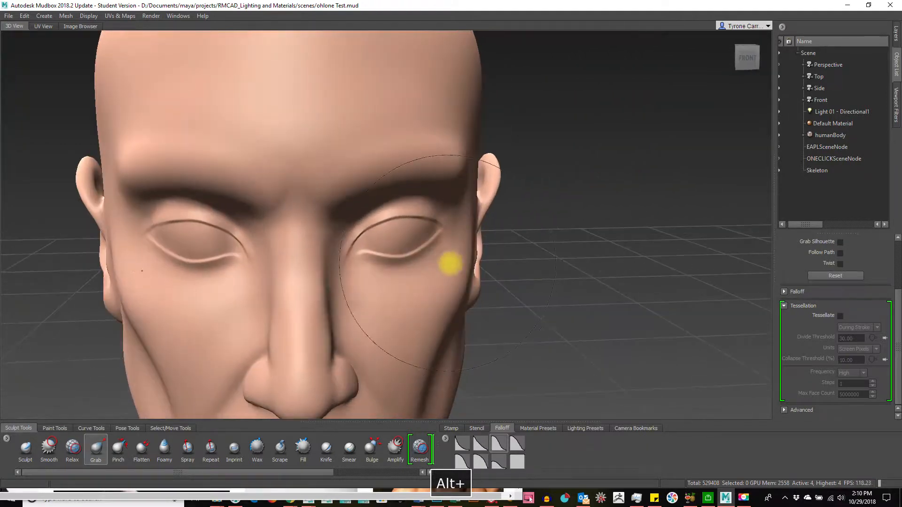
# Switch to the Sculpt brush and reduce its size and adjust its strength for detailing the upper eyelid.
pyautogui.click(28, 452)
pyautogui.keyDown('alt'); pyautogui.moveTo(356, 314); pyautogui.dragTo(540, 302, button='right'); pyautogui.keyUp('alt')
pyautogui.keyDown('alt'); pyautogui.moveTo(539, 302); pyautogui.dragTo(433, 296); pyautogui.keyUp('alt')
pyautogui.press('m')
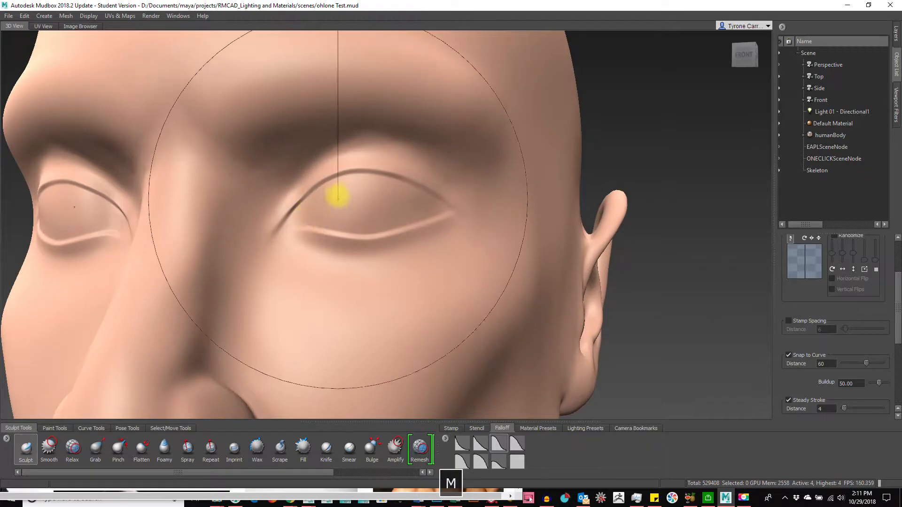
pyautogui.press('b')
pyautogui.moveTo(360, 209)
pyautogui.mouseDown()
pyautogui.moveTo(284, 231)
pyautogui.moveTo(276, 241)
pyautogui.mouseUp()
pyautogui.press('m')
pyautogui.click(303, 215)
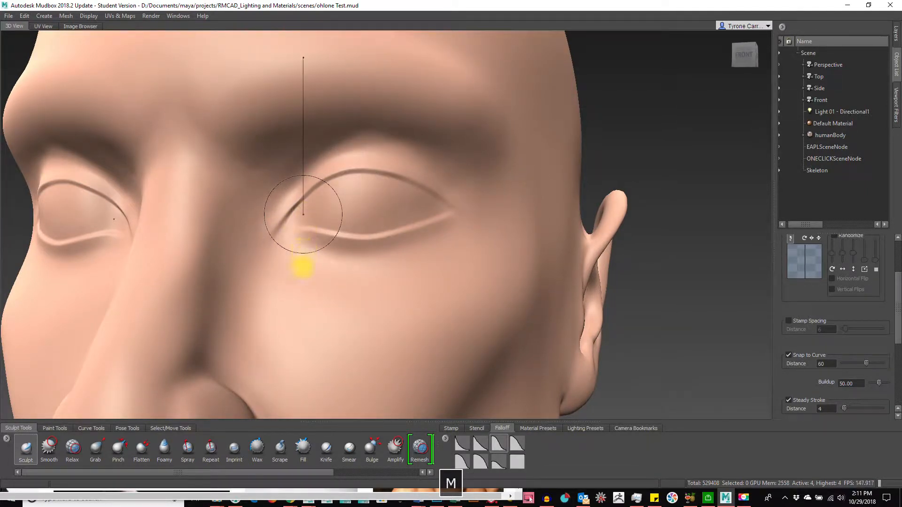
# Test eyelid fold strokes above the upper-lid crease at adjusted strength, undoing each one.
pyautogui.moveTo(288, 208); pyautogui.dragTo(357, 144)
pyautogui.moveTo(450, 164); pyautogui.dragTo(463, 173)
pyautogui.hotkey('ctrl', 'z')
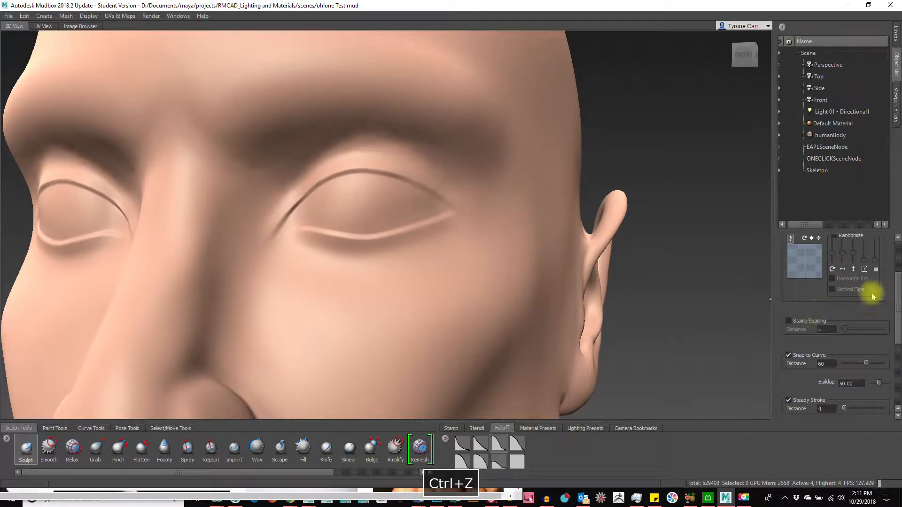
pyautogui.press('m')
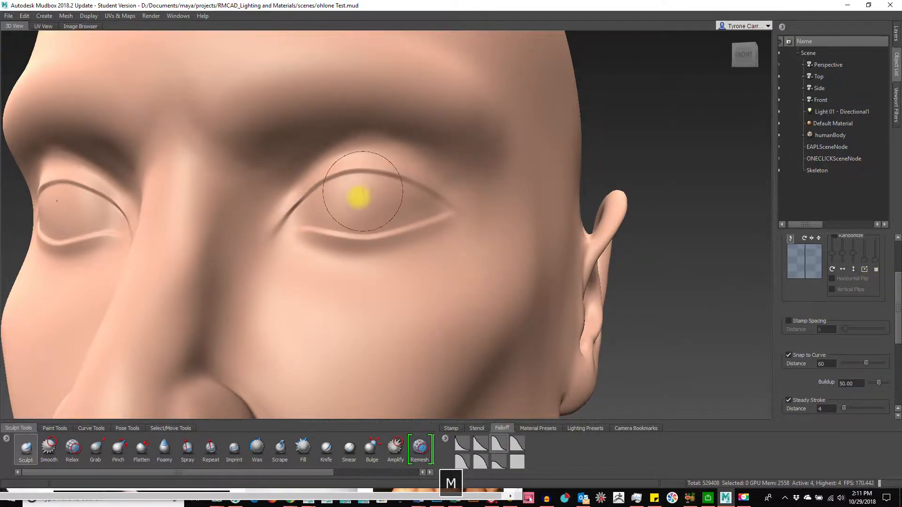
pyautogui.moveTo(328, 165)
pyautogui.mouseDown()
pyautogui.moveTo(380, 143)
pyautogui.moveTo(395, 159)
pyautogui.moveTo(376, 153)
pyautogui.mouseUp()
pyautogui.hotkey('ctrl', 'z')
pyautogui.hotkey('ctrl', 'z')
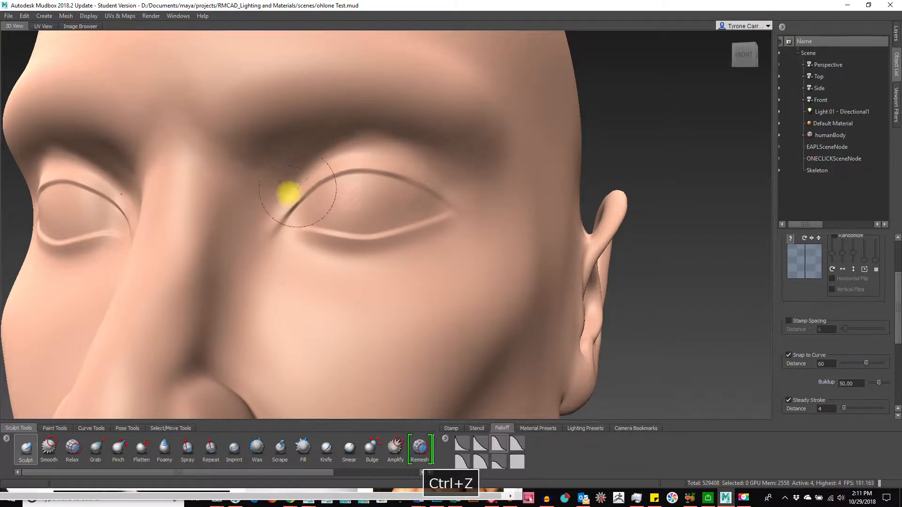
# Resize the Sculpt brush and sculpt a second arched fold just above the upper-eyelid crease, checking it from several angles.
pyautogui.press('b')
pyautogui.moveTo(315, 187)
pyautogui.mouseDown()
pyautogui.moveTo(295, 186)
pyautogui.moveTo(355, 148)
pyautogui.mouseUp()
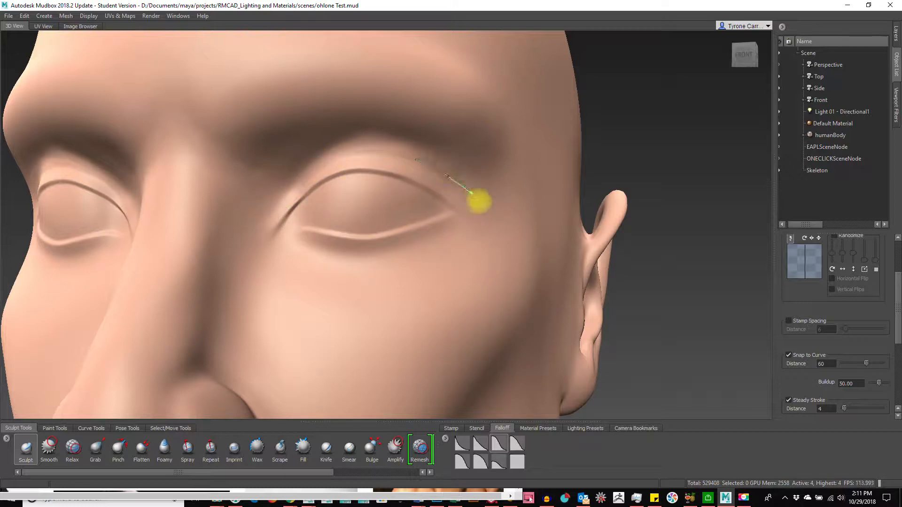
pyautogui.keyDown('alt'); pyautogui.moveTo(341, 214); pyautogui.dragTo(378, 216); pyautogui.keyUp('alt')
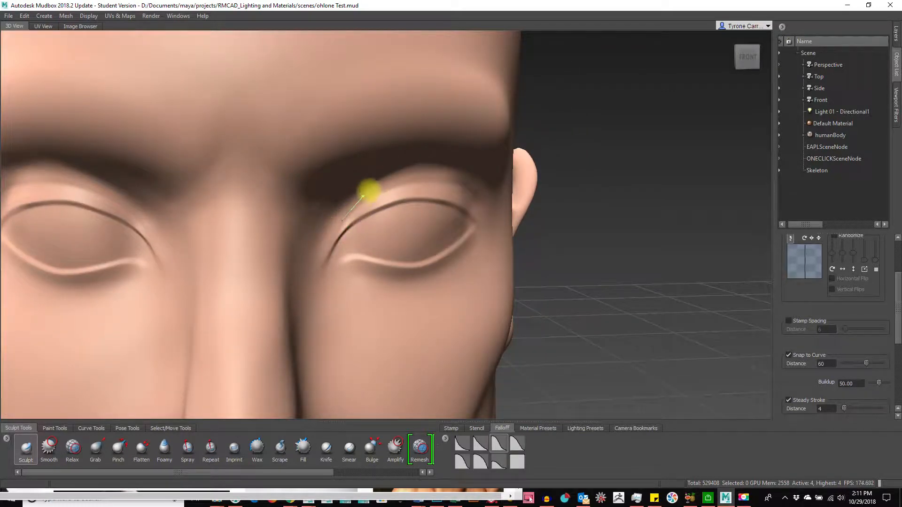
pyautogui.moveTo(414, 177); pyautogui.dragTo(461, 179)
pyautogui.keyDown('alt'); pyautogui.moveTo(512, 198); pyautogui.dragTo(429, 268); pyautogui.keyUp('alt')
pyautogui.keyDown('alt'); pyautogui.moveTo(451, 280); pyautogui.dragTo(399, 297, button='right'); pyautogui.keyUp('alt')
pyautogui.keyDown('alt'); pyautogui.moveTo(398, 297); pyautogui.dragTo(301, 286); pyautogui.keyUp('alt')
pyautogui.keyDown('alt'); pyautogui.moveTo(300, 286); pyautogui.dragTo(511, 289, button='right'); pyautogui.keyUp('alt')
pyautogui.moveTo(416, 247)
pyautogui.keyDown('alt'); pyautogui.mouseDown()
pyautogui.moveTo(353, 204)
pyautogui.moveTo(377, 198)
pyautogui.mouseUp(); pyautogui.keyUp('alt')
pyautogui.keyDown('alt'); pyautogui.moveTo(434, 270); pyautogui.dragTo(485, 278); pyautogui.keyUp('alt')
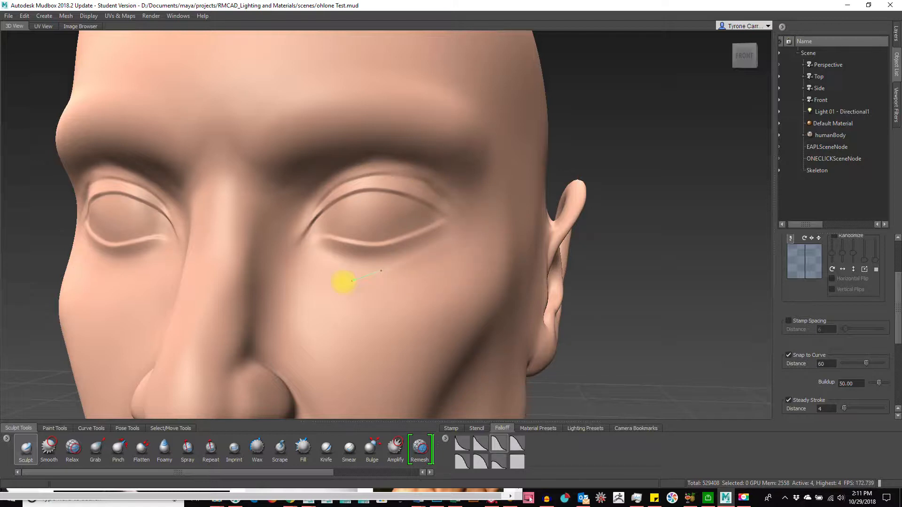
# Test Sculpt brush strokes below the lower eyelid and at the eye's inner corner, undoing them.
pyautogui.hotkey('ctrl', 'z')
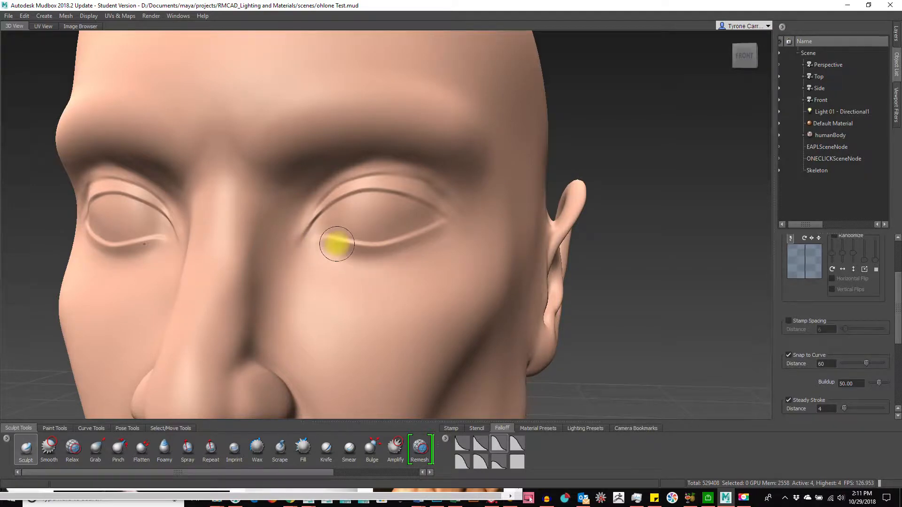
pyautogui.hotkey('ctrl', 'z')
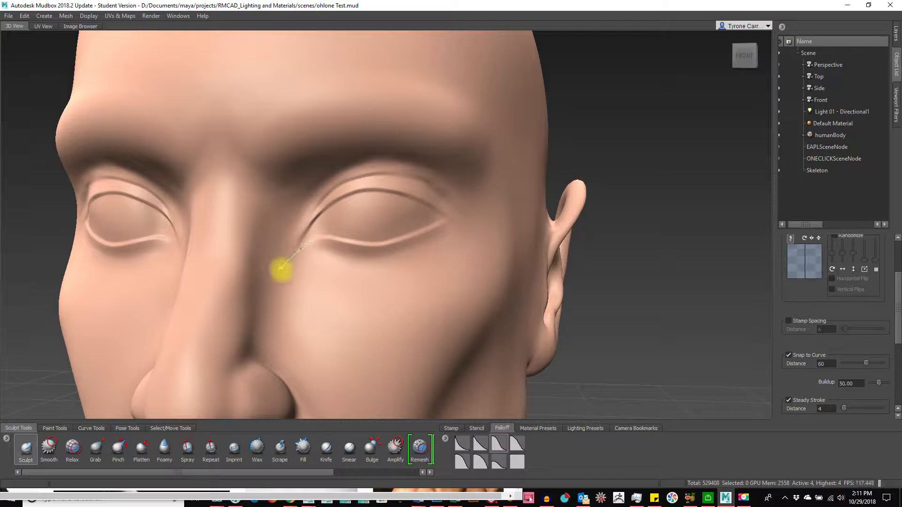
pyautogui.keyDown('alt'); pyautogui.moveTo(489, 261); pyautogui.dragTo(380, 275, button='right'); pyautogui.keyUp('alt')
pyautogui.keyDown('alt'); pyautogui.moveTo(388, 273); pyautogui.dragTo(331, 278); pyautogui.keyUp('alt')
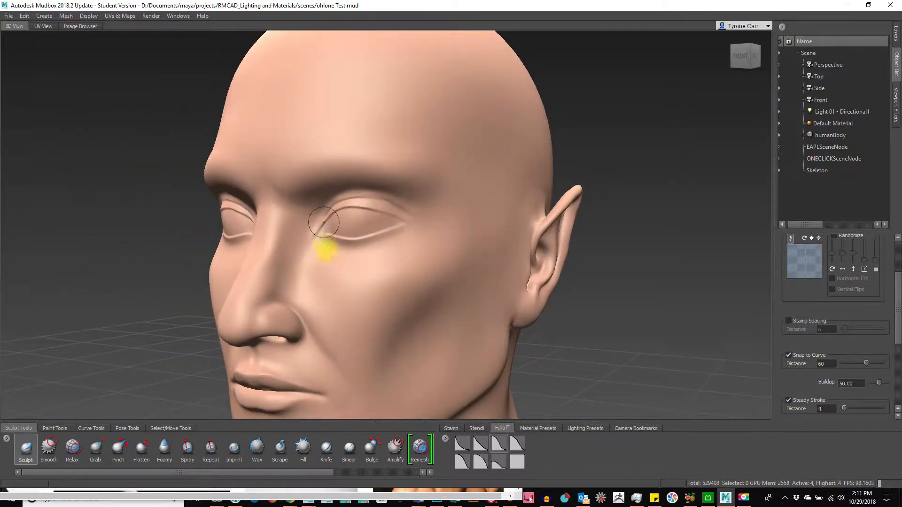
pyautogui.keyDown('alt'); pyautogui.moveTo(302, 241); pyautogui.dragTo(494, 235, button='right'); pyautogui.keyUp('alt')
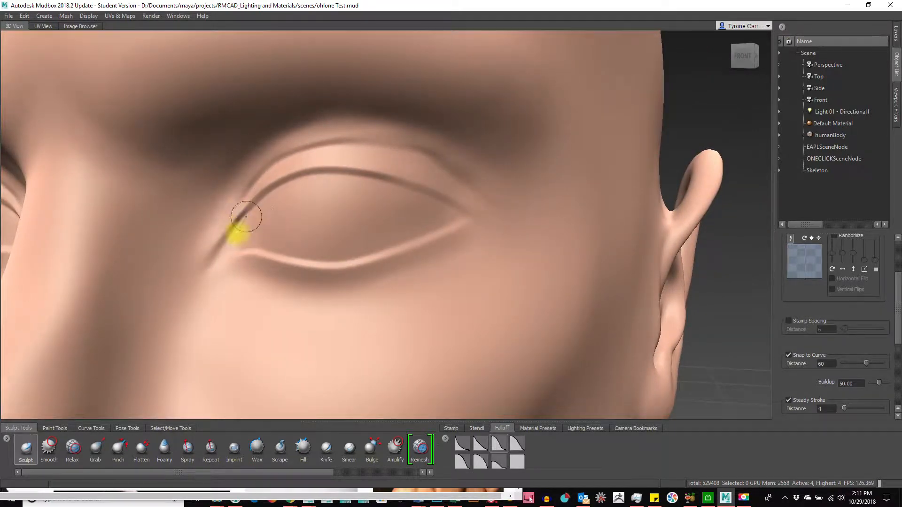
pyautogui.hotkey('ctrl', 'z')
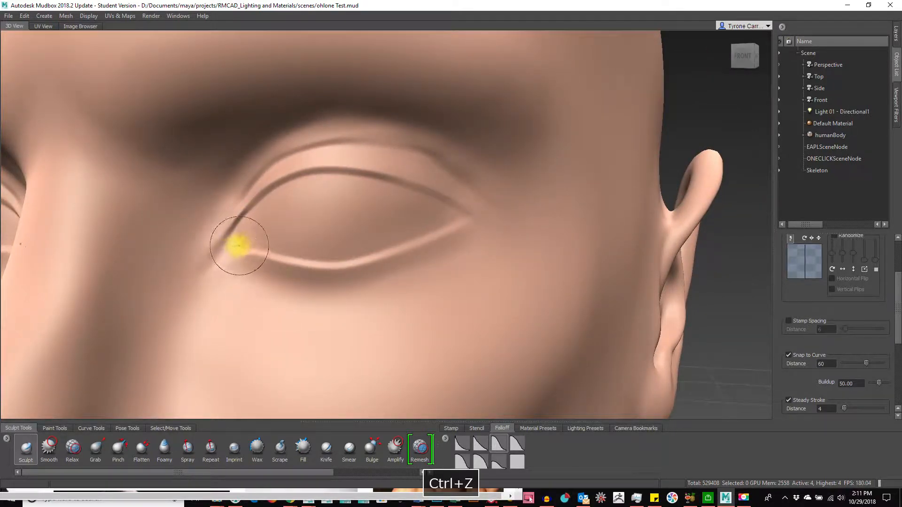
# Refine the inner corner of the eye with the brush and check the face from the front and side.
pyautogui.moveTo(239, 245); pyautogui.dragTo(259, 184)
pyautogui.keyDown('alt'); pyautogui.moveTo(616, 246); pyautogui.dragTo(433, 266, button='right'); pyautogui.keyUp('alt')
pyautogui.keyDown('alt'); pyautogui.moveTo(437, 268); pyautogui.dragTo(443, 270); pyautogui.keyUp('alt')
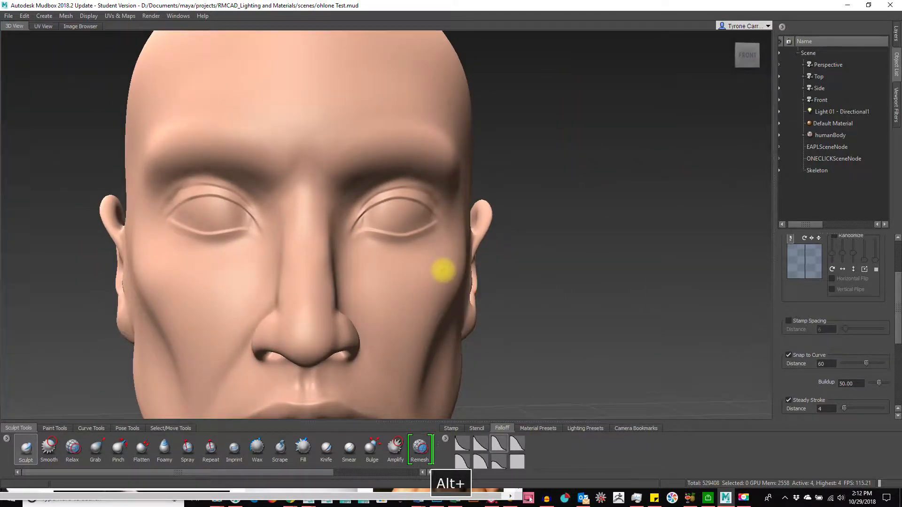
pyautogui.keyDown('alt'); pyautogui.moveTo(554, 261); pyautogui.dragTo(338, 268, button='right'); pyautogui.keyUp('alt')
pyautogui.keyDown('alt'); pyautogui.moveTo(338, 267); pyautogui.dragTo(372, 282); pyautogui.keyUp('alt')
pyautogui.keyDown('alt'); pyautogui.moveTo(261, 302); pyautogui.dragTo(530, 319, button='right'); pyautogui.keyUp('alt')
pyautogui.keyDown('alt'); pyautogui.moveTo(531, 320); pyautogui.dragTo(161, 313); pyautogui.keyUp('alt')
# Switch to the Bulge brush and set its size to 3.24 and strength to 0.21 over the side of the skull.
pyautogui.click(372, 447)
pyautogui.keyDown('alt'); pyautogui.moveTo(423, 357); pyautogui.dragTo(455, 326); pyautogui.keyUp('alt')
pyautogui.scroll(3, 823, 373)
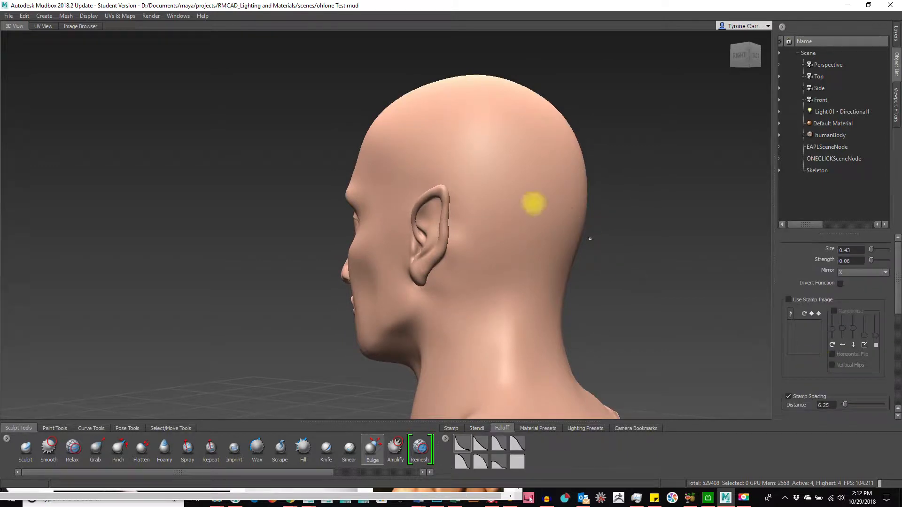
pyautogui.moveTo(513, 175); pyautogui.dragTo(555, 178)
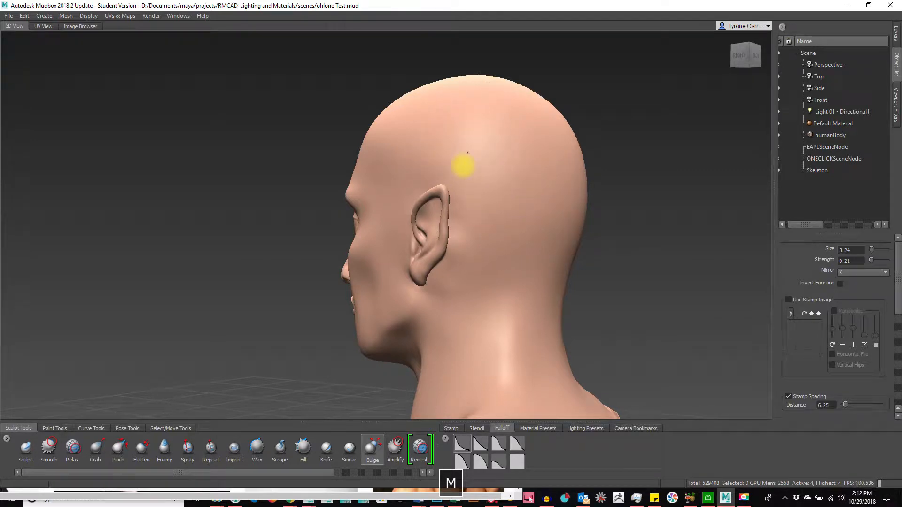
# Examine the skull's shape from both sides, the front and above.
pyautogui.keyDown('alt'); pyautogui.moveTo(501, 291); pyautogui.dragTo(442, 174); pyautogui.keyUp('alt')
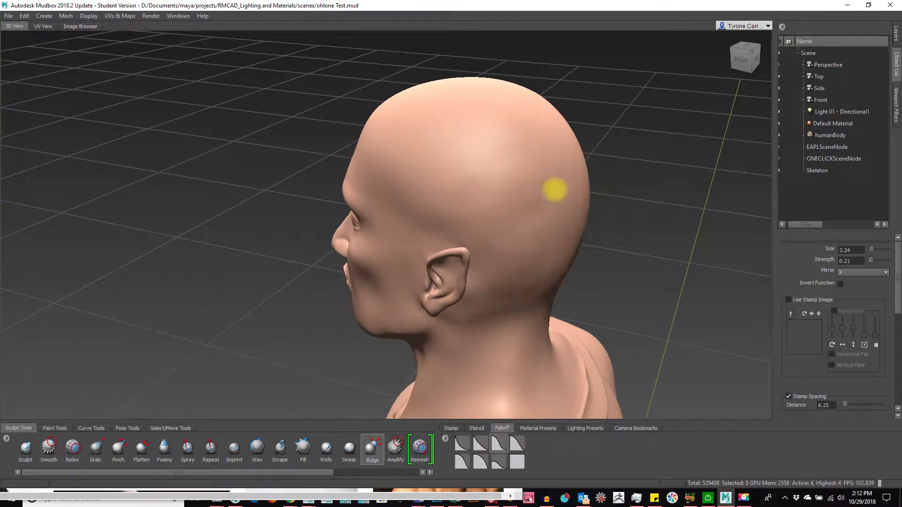
pyautogui.moveTo(510, 266)
pyautogui.keyDown('alt'); pyautogui.mouseDown()
pyautogui.moveTo(705, 256)
pyautogui.moveTo(860, 272)
pyautogui.moveTo(526, 216)
pyautogui.mouseUp(); pyautogui.keyUp('alt')
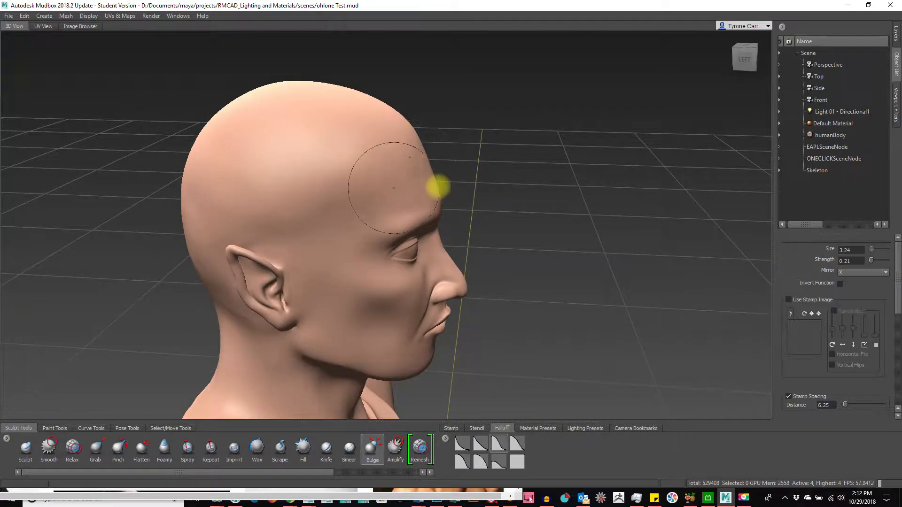
pyautogui.keyDown('alt'); pyautogui.moveTo(390, 177); pyautogui.dragTo(366, 177); pyautogui.keyUp('alt')
pyautogui.moveTo(296, 249)
pyautogui.keyDown('alt'); pyautogui.mouseDown()
pyautogui.moveTo(420, 280)
pyautogui.moveTo(528, 272)
pyautogui.moveTo(572, 201)
pyautogui.mouseUp(); pyautogui.keyUp('alt')
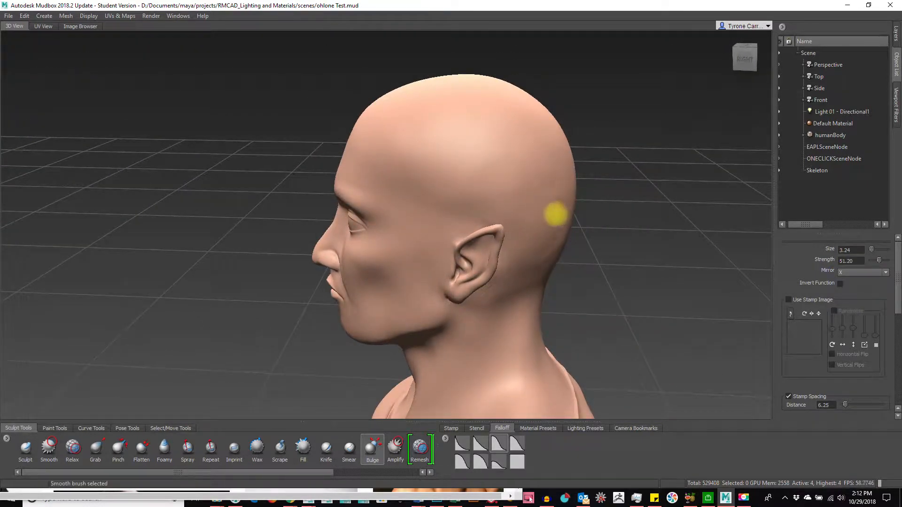
pyautogui.moveTo(598, 234)
pyautogui.keyDown('alt'); pyautogui.mouseDown()
pyautogui.moveTo(603, 220)
pyautogui.moveTo(407, 140)
pyautogui.moveTo(328, 196)
pyautogui.mouseUp(); pyautogui.keyUp('alt')
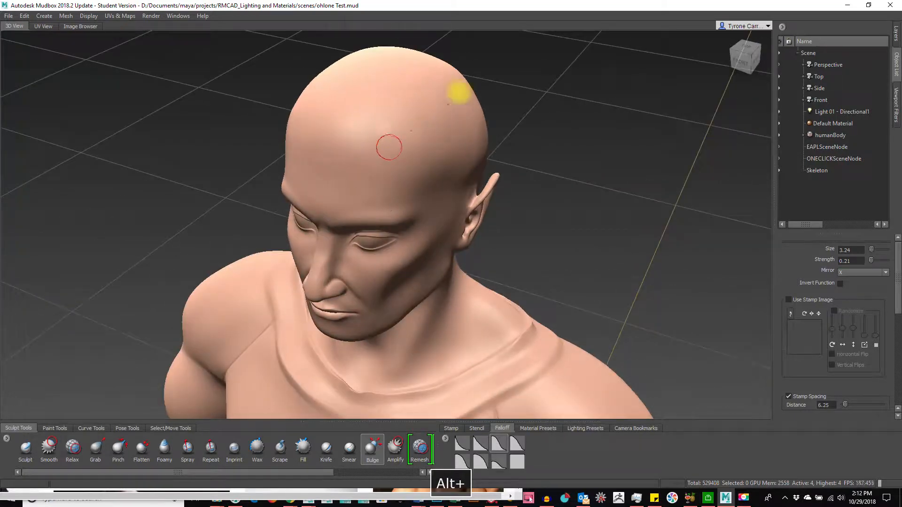
pyautogui.keyDown('alt'); pyautogui.moveTo(436, 201); pyautogui.dragTo(396, 139); pyautogui.keyUp('alt')
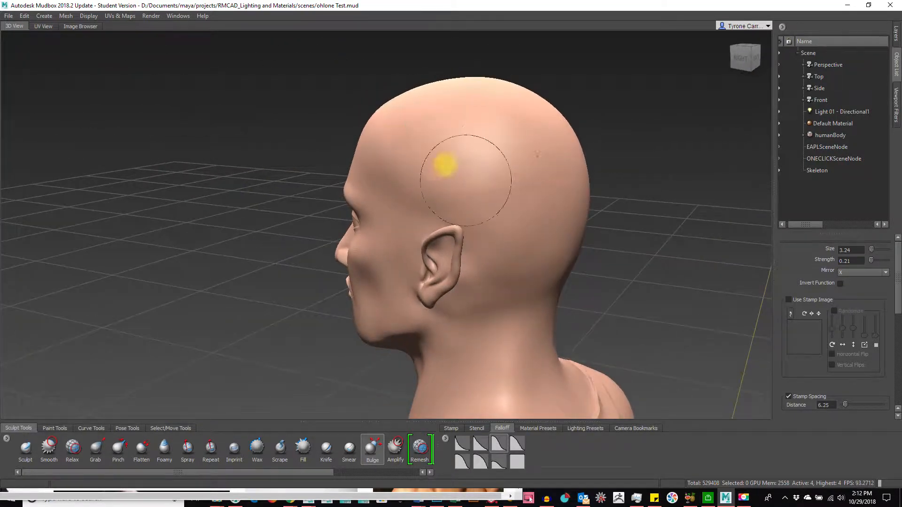
pyautogui.keyDown('alt'); pyautogui.moveTo(548, 192); pyautogui.dragTo(359, 302); pyautogui.keyUp('alt')
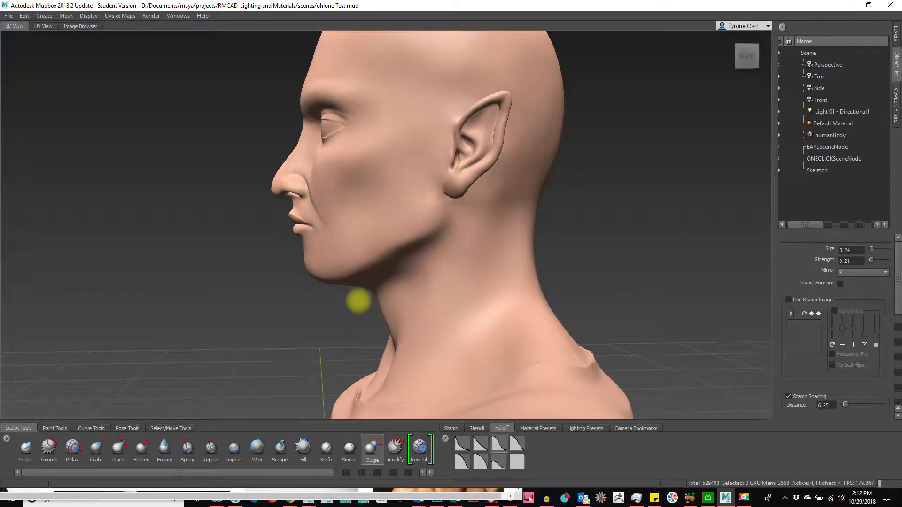
# Examine the head, neck, shoulders and chest from the side and front.
pyautogui.keyDown('alt'); pyautogui.moveTo(227, 242); pyautogui.dragTo(353, 253, button='right'); pyautogui.keyUp('alt')
pyautogui.keyDown('alt'); pyautogui.moveTo(353, 253); pyautogui.dragTo(353, 314, button='middle'); pyautogui.keyUp('alt')
pyautogui.keyDown('alt'); pyautogui.moveTo(352, 314); pyautogui.dragTo(416, 316, button='right'); pyautogui.keyUp('alt')
pyautogui.keyDown('alt'); pyautogui.moveTo(416, 316); pyautogui.dragTo(493, 300); pyautogui.keyUp('alt')
pyautogui.keyDown('alt'); pyautogui.moveTo(493, 299); pyautogui.dragTo(540, 262, button='right'); pyautogui.keyUp('alt')
pyautogui.keyDown('alt'); pyautogui.moveTo(540, 261); pyautogui.dragTo(439, 270, button='middle'); pyautogui.keyUp('alt')
pyautogui.keyDown('alt'); pyautogui.moveTo(532, 270); pyautogui.dragTo(413, 258, button='right'); pyautogui.keyUp('alt')
pyautogui.keyDown('alt'); pyautogui.moveTo(413, 258); pyautogui.dragTo(479, 266); pyautogui.keyUp('alt')
pyautogui.keyDown('alt'); pyautogui.moveTo(411, 315); pyautogui.dragTo(493, 326); pyautogui.keyUp('alt')
pyautogui.keyDown('alt'); pyautogui.moveTo(493, 326); pyautogui.dragTo(464, 275, button='right'); pyautogui.keyUp('alt')
pyautogui.keyDown('alt'); pyautogui.moveTo(464, 275); pyautogui.dragTo(366, 305); pyautogui.keyUp('alt')
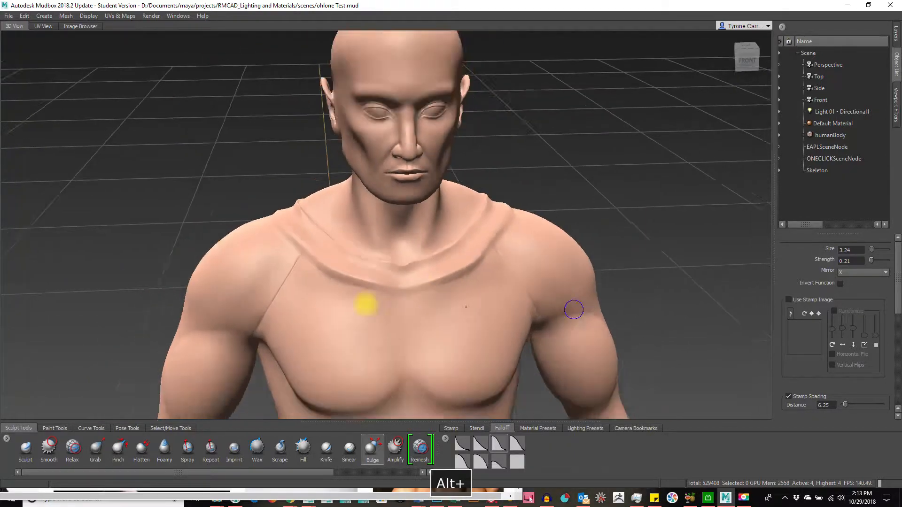
# Examine the figure further down the body to the lower legs and feet.
pyautogui.keyDown('alt'); pyautogui.moveTo(366, 305); pyautogui.dragTo(301, 310, button='right'); pyautogui.keyUp('alt')
pyautogui.keyDown('alt'); pyautogui.moveTo(470, 343); pyautogui.dragTo(470, 270, button='middle'); pyautogui.keyUp('alt')
pyautogui.keyDown('alt'); pyautogui.moveTo(523, 328); pyautogui.dragTo(431, 330, button='right'); pyautogui.keyUp('alt')
pyautogui.keyDown('alt'); pyautogui.moveTo(431, 331); pyautogui.dragTo(463, 367); pyautogui.keyUp('alt')
pyautogui.keyDown('alt'); pyautogui.moveTo(463, 367); pyautogui.dragTo(364, 319, button='middle'); pyautogui.keyUp('alt')
pyautogui.keyDown('alt'); pyautogui.moveTo(364, 319); pyautogui.dragTo(399, 228); pyautogui.keyUp('alt')
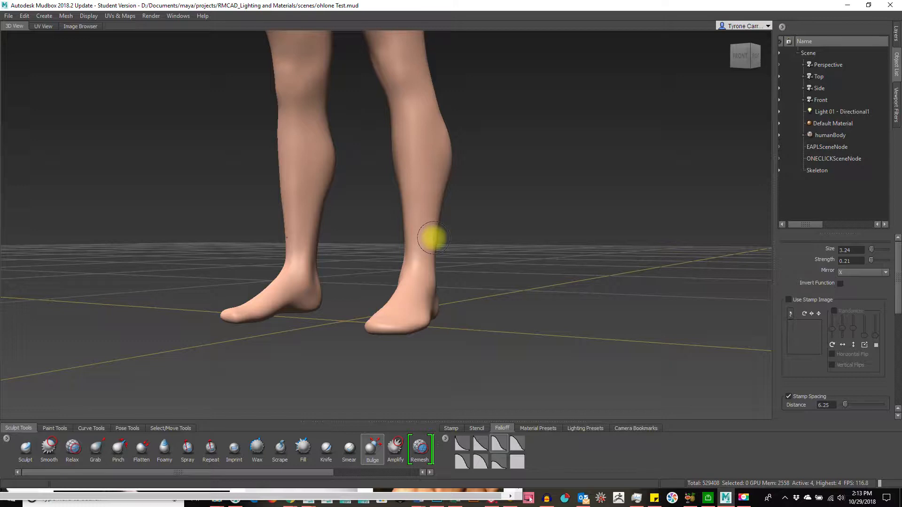
pyautogui.keyDown('alt'); pyautogui.moveTo(590, 312); pyautogui.dragTo(479, 343); pyautogui.keyUp('alt')
pyautogui.keyDown('alt'); pyautogui.moveTo(360, 316); pyautogui.dragTo(487, 310, button='right'); pyautogui.keyUp('alt')
pyautogui.keyDown('alt'); pyautogui.moveTo(500, 303); pyautogui.dragTo(419, 328, button='middle'); pyautogui.keyUp('alt')
pyautogui.keyDown('alt'); pyautogui.moveTo(473, 324); pyautogui.dragTo(330, 226); pyautogui.keyUp('alt')
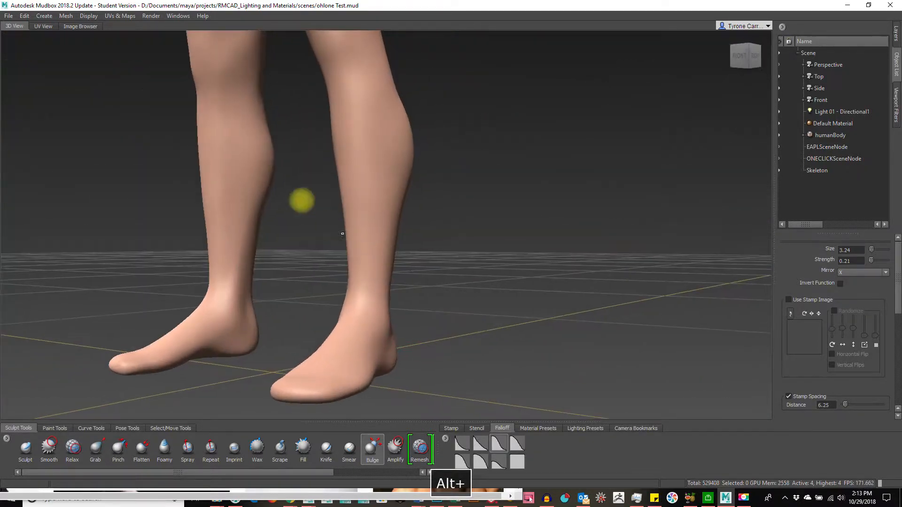
pyautogui.moveTo(338, 300)
pyautogui.keyDown('alt'); pyautogui.mouseDown()
pyautogui.moveTo(392, 326)
pyautogui.moveTo(266, 302)
pyautogui.moveTo(329, 300)
pyautogui.mouseUp(); pyautogui.keyUp('alt')
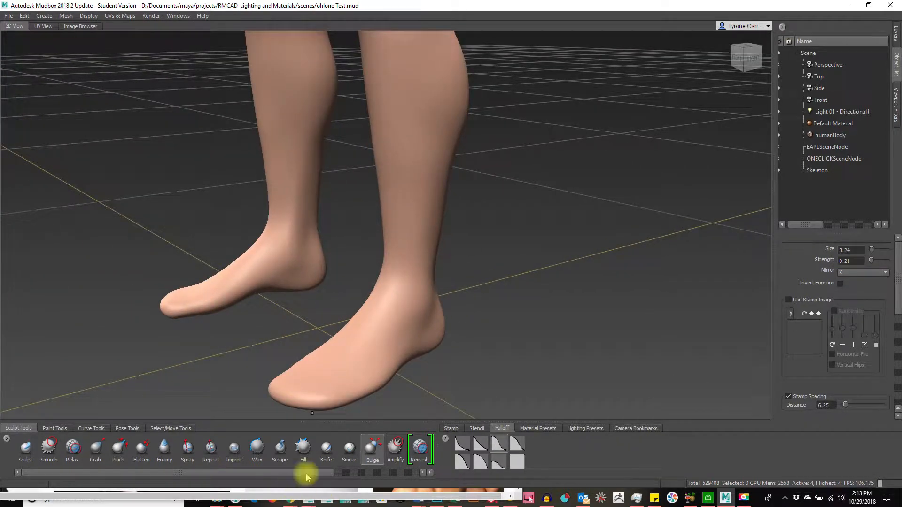
# Switch to the Freeze brush at size 3.24 and strength 100, mirrored in X, and freeze the top of the foot and the front of the ankle.
pyautogui.moveTo(306, 472); pyautogui.dragTo(406, 481)
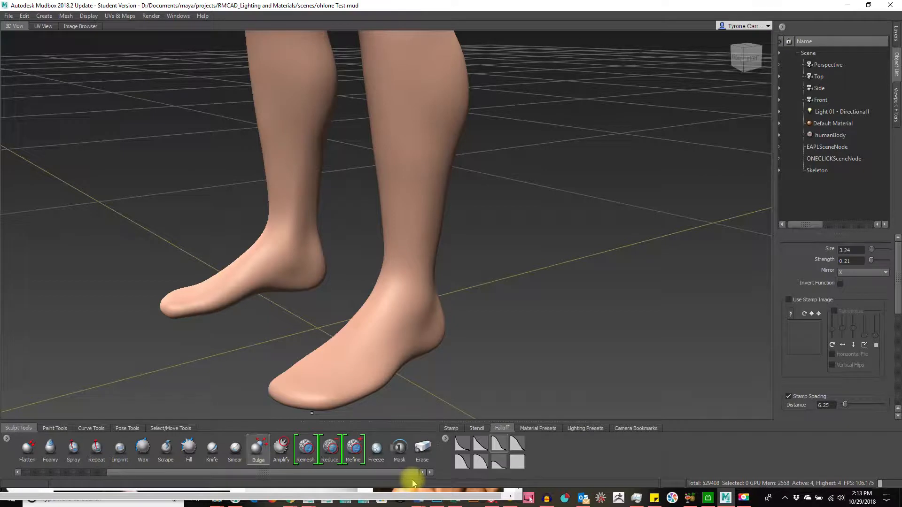
pyautogui.click(376, 449)
pyautogui.keyDown('alt'); pyautogui.moveTo(433, 245); pyautogui.dragTo(555, 310); pyautogui.keyUp('alt')
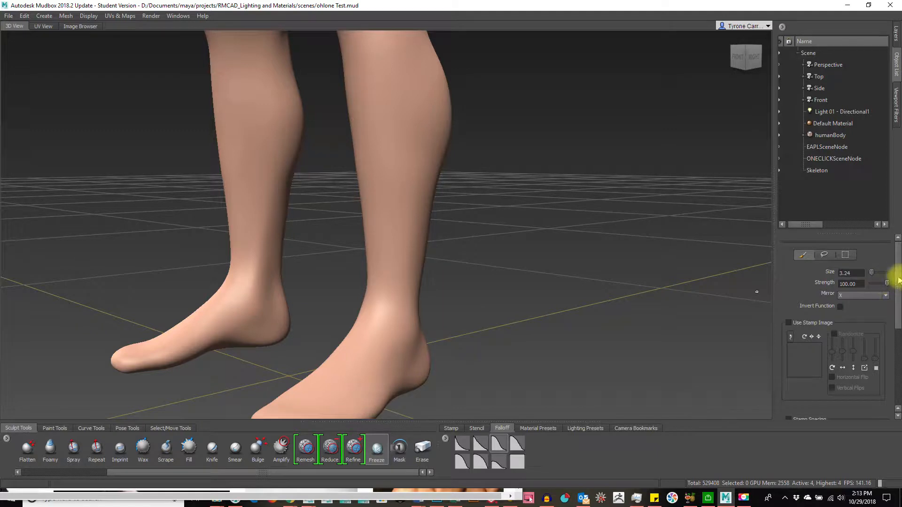
pyautogui.moveTo(897, 239)
pyautogui.mouseDown()
pyautogui.moveTo(897, 368)
pyautogui.moveTo(897, 228)
pyautogui.mouseUp()
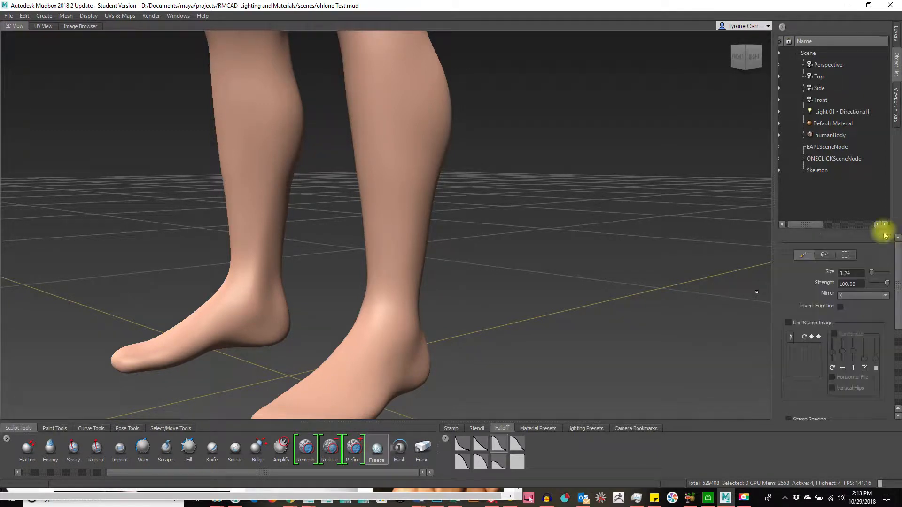
pyautogui.keyDown('alt'); pyautogui.moveTo(382, 262); pyautogui.dragTo(465, 299); pyautogui.keyUp('alt')
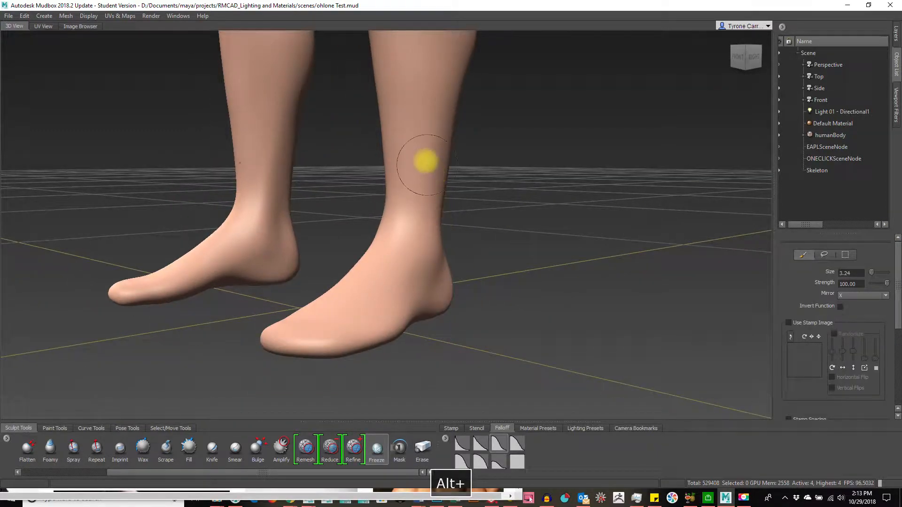
pyautogui.moveTo(421, 145)
pyautogui.mouseDown()
pyautogui.moveTo(413, 199)
pyautogui.moveTo(347, 298)
pyautogui.moveTo(294, 323)
pyautogui.moveTo(342, 296)
pyautogui.moveTo(387, 311)
pyautogui.mouseUp()
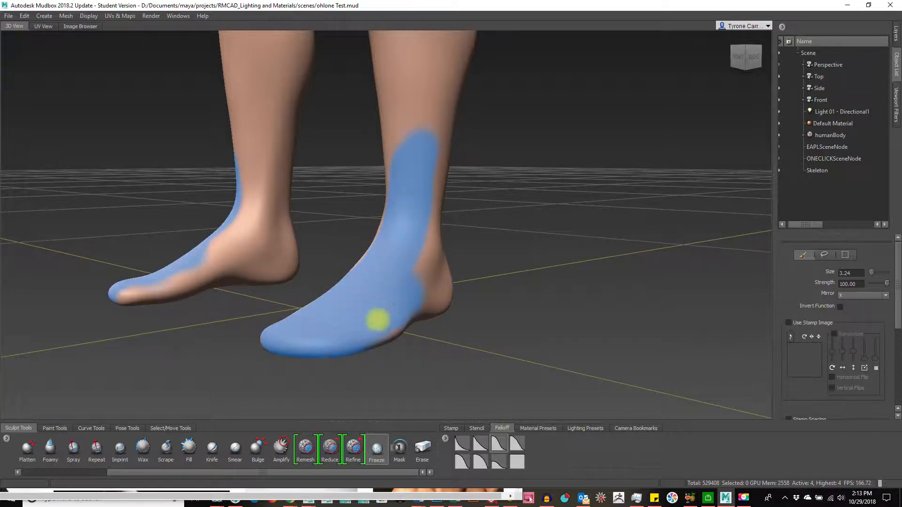
# Extend the frozen area around the lower shin, the ankle and the inner side of the foot.
pyautogui.moveTo(434, 288)
pyautogui.keyDown('alt'); pyautogui.mouseDown()
pyautogui.moveTo(465, 213)
pyautogui.moveTo(421, 308)
pyautogui.moveTo(457, 295)
pyautogui.moveTo(440, 270)
pyautogui.moveTo(475, 306)
pyautogui.moveTo(432, 262)
pyautogui.moveTo(517, 142)
pyautogui.moveTo(540, 197)
pyautogui.moveTo(520, 298)
pyautogui.moveTo(493, 356)
pyautogui.moveTo(517, 333)
pyautogui.moveTo(535, 397)
pyautogui.mouseUp(); pyautogui.keyUp('alt')
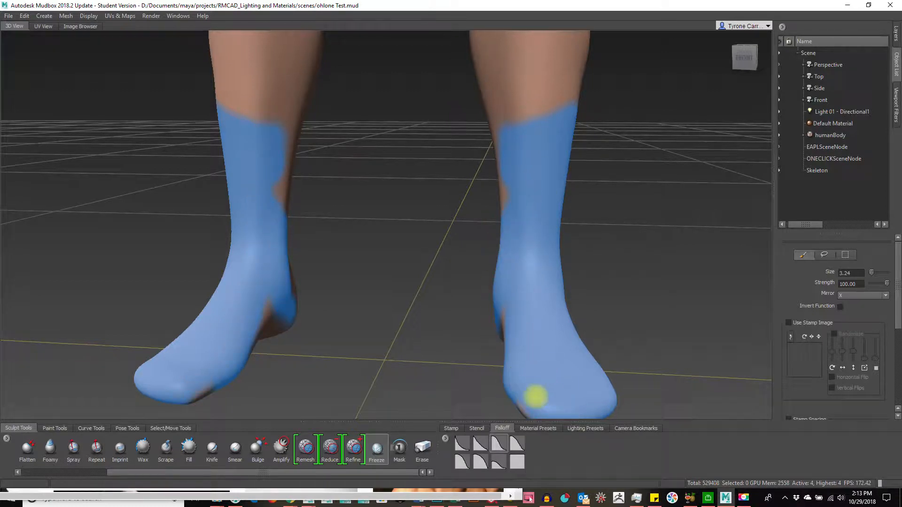
pyautogui.moveTo(440, 340)
pyautogui.keyDown('alt'); pyautogui.mouseDown()
pyautogui.moveTo(576, 286)
pyautogui.moveTo(334, 167)
pyautogui.mouseUp(); pyautogui.keyUp('alt')
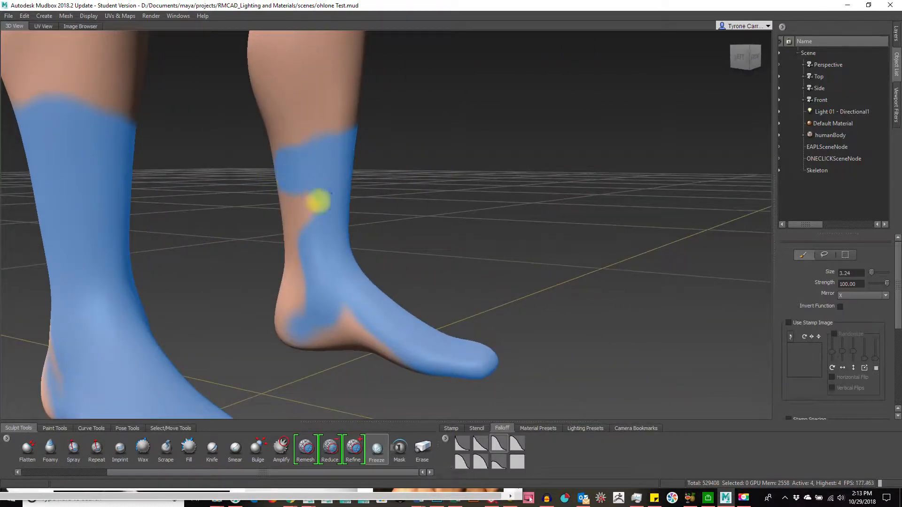
pyautogui.moveTo(322, 214)
pyautogui.mouseDown()
pyautogui.moveTo(338, 328)
pyautogui.moveTo(310, 338)
pyautogui.mouseUp()
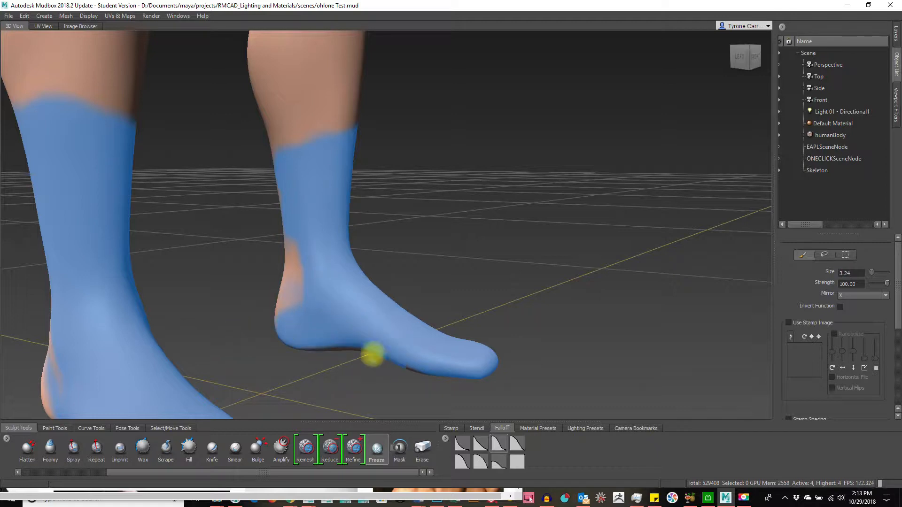
# Freeze the remaining unpainted areas on the sole and the back of the heel.
pyautogui.moveTo(426, 364)
pyautogui.keyDown('alt'); pyautogui.mouseDown()
pyautogui.moveTo(493, 332)
pyautogui.moveTo(377, 153)
pyautogui.moveTo(405, 117)
pyautogui.moveTo(432, 221)
pyautogui.mouseUp(); pyautogui.keyUp('alt')
pyautogui.moveTo(443, 270)
pyautogui.keyDown('alt'); pyautogui.mouseDown()
pyautogui.moveTo(528, 254)
pyautogui.moveTo(546, 175)
pyautogui.moveTo(545, 232)
pyautogui.moveTo(512, 276)
pyautogui.moveTo(540, 216)
pyautogui.moveTo(439, 139)
pyautogui.mouseUp(); pyautogui.keyUp('alt')
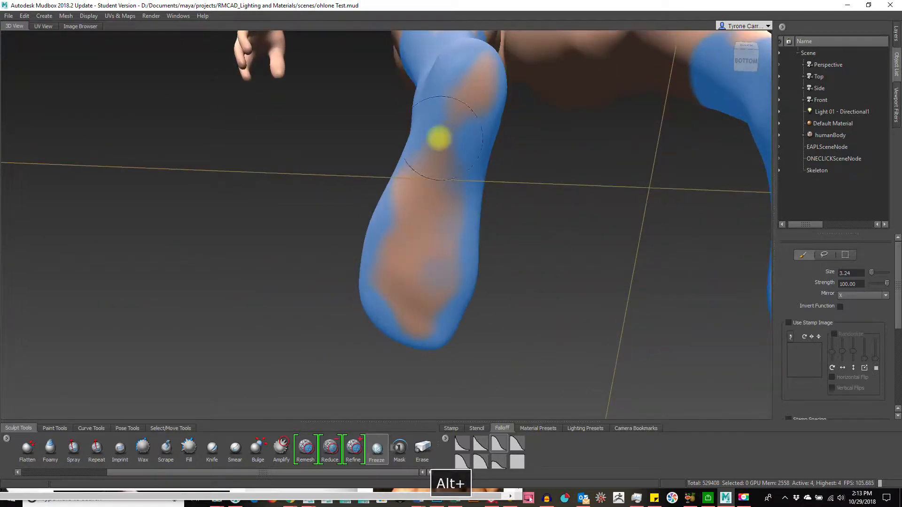
pyautogui.moveTo(478, 125)
pyautogui.mouseDown()
pyautogui.moveTo(455, 116)
pyautogui.moveTo(481, 230)
pyautogui.moveTo(474, 298)
pyautogui.moveTo(361, 187)
pyautogui.mouseUp()
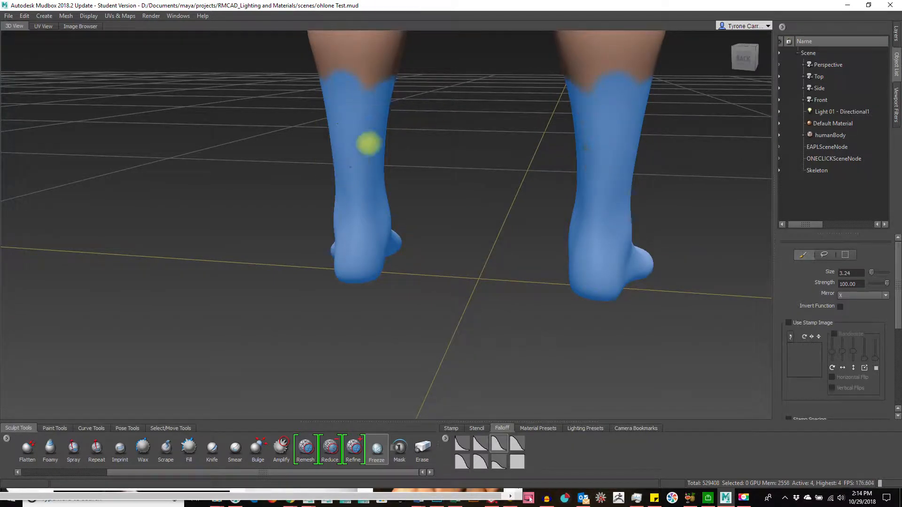
# Extend the frozen area up the leg to a level edge just below the calf.
pyautogui.keyDown('alt'); pyautogui.moveTo(523, 193); pyautogui.dragTo(452, 236); pyautogui.keyUp('alt')
pyautogui.keyDown('alt'); pyautogui.moveTo(167, 224); pyautogui.dragTo(175, 211, button='right'); pyautogui.keyUp('alt')
pyautogui.keyDown('alt'); pyautogui.moveTo(175, 211); pyautogui.dragTo(216, 219); pyautogui.keyUp('alt')
pyautogui.keyDown('alt'); pyautogui.moveTo(221, 219); pyautogui.dragTo(276, 212, button='right'); pyautogui.keyUp('alt')
pyautogui.keyDown('alt'); pyautogui.moveTo(275, 212); pyautogui.dragTo(336, 261, button='middle'); pyautogui.keyUp('alt')
pyautogui.keyDown('alt'); pyautogui.moveTo(336, 262); pyautogui.dragTo(329, 249); pyautogui.keyUp('alt')
pyautogui.moveTo(391, 201); pyautogui.dragTo(417, 192)
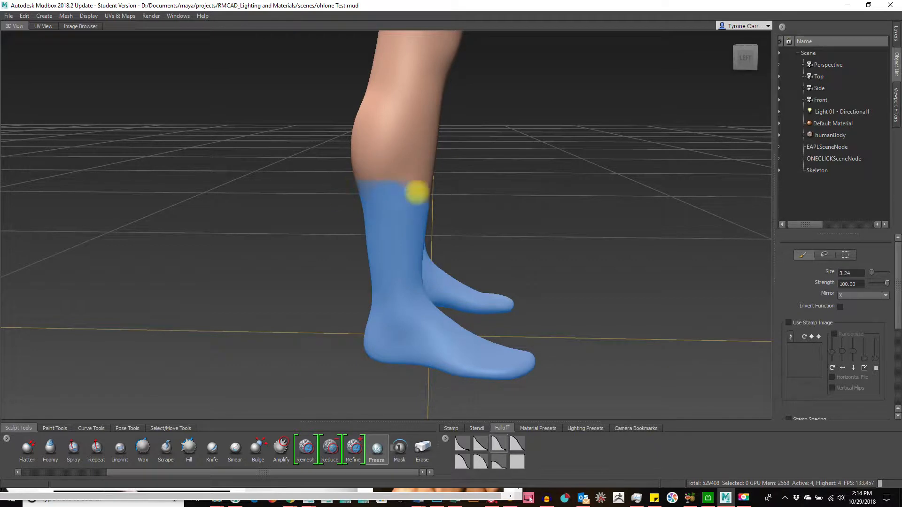
# Fill the unfrozen gap at the upper edge on the back of the calves.
pyautogui.keyDown('alt'); pyautogui.moveTo(473, 203); pyautogui.dragTo(215, 161); pyautogui.keyUp('alt')
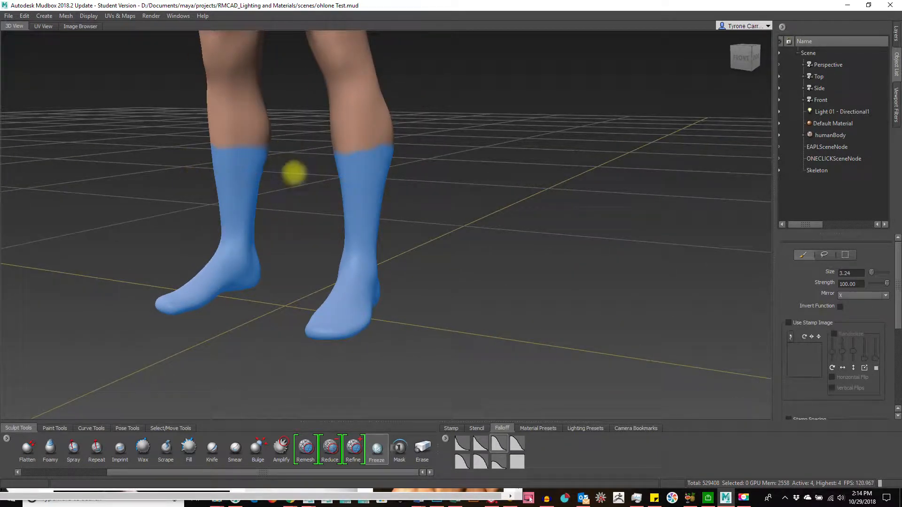
pyautogui.keyDown('alt'); pyautogui.moveTo(302, 173); pyautogui.dragTo(194, 191); pyautogui.keyUp('alt')
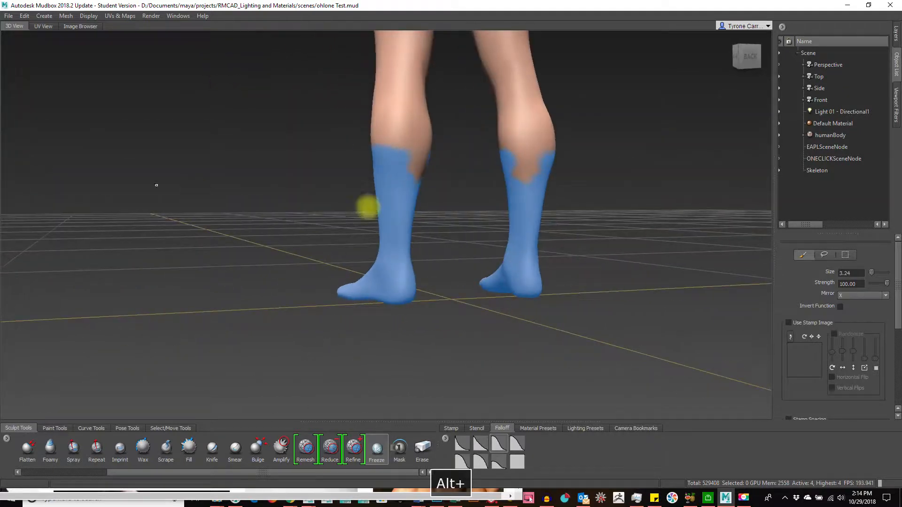
pyautogui.moveTo(569, 158); pyautogui.dragTo(537, 158)
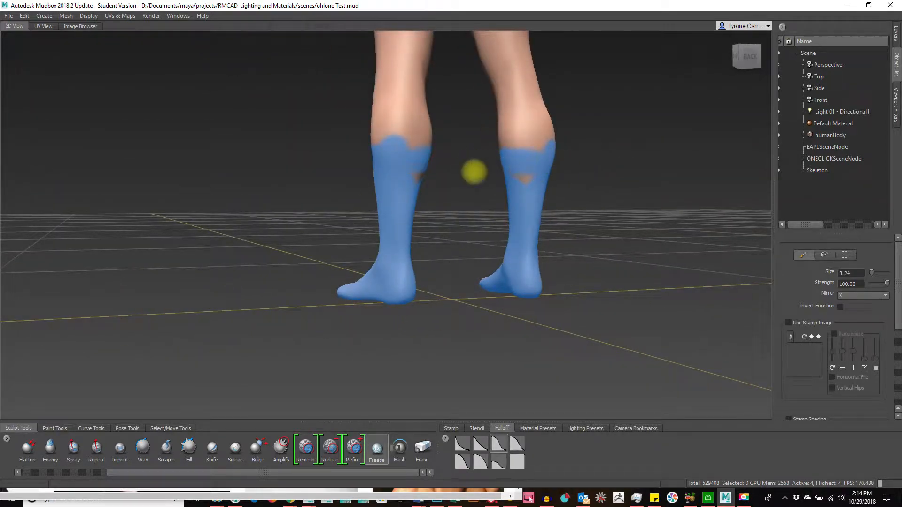
# Reduce the Freeze brush size to about 1.05 and unfreeze the raised bump along the upper edge on the back of the calf.
pyautogui.keyDown('alt'); pyautogui.moveTo(436, 217); pyautogui.dragTo(256, 221); pyautogui.keyUp('alt')
pyautogui.keyDown('alt'); pyautogui.moveTo(433, 195); pyautogui.dragTo(224, 248, button='middle'); pyautogui.keyUp('alt')
pyautogui.keyDown('alt'); pyautogui.moveTo(224, 248); pyautogui.dragTo(380, 243, button='right'); pyautogui.keyUp('alt')
pyautogui.keyDown('alt'); pyautogui.moveTo(380, 243); pyautogui.dragTo(302, 215); pyautogui.keyUp('alt')
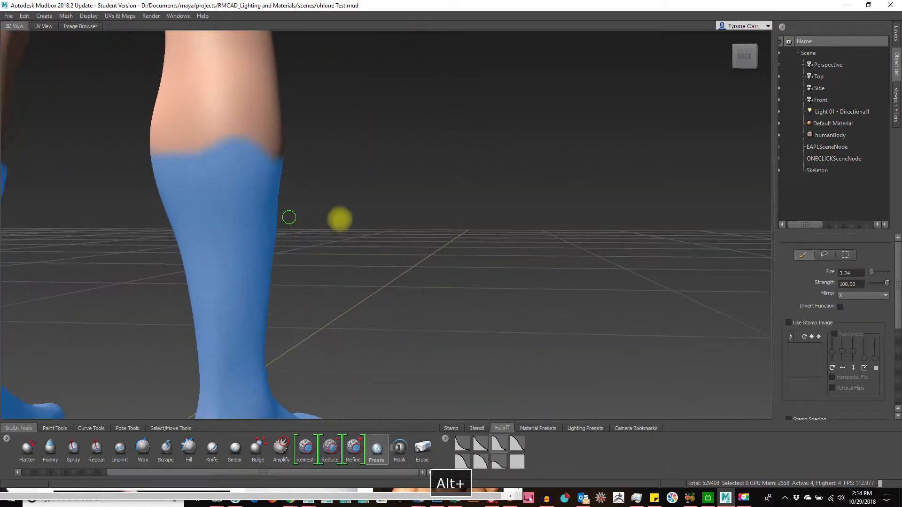
pyautogui.keyDown('alt'); pyautogui.moveTo(302, 216); pyautogui.dragTo(409, 231, button='middle'); pyautogui.keyUp('alt')
pyautogui.keyDown('alt'); pyautogui.moveTo(409, 231); pyautogui.dragTo(502, 134, button='right'); pyautogui.keyUp('alt')
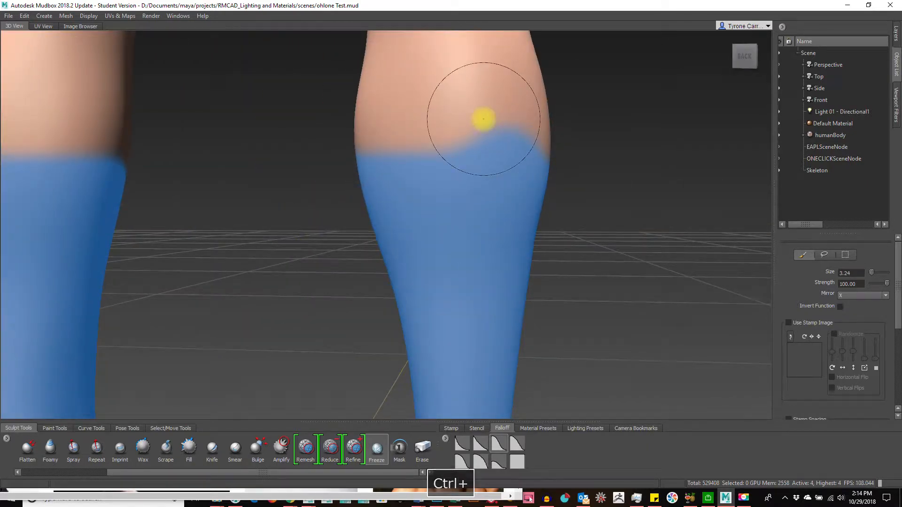
pyautogui.press('b')
pyautogui.moveTo(484, 119); pyautogui.dragTo(461, 121)
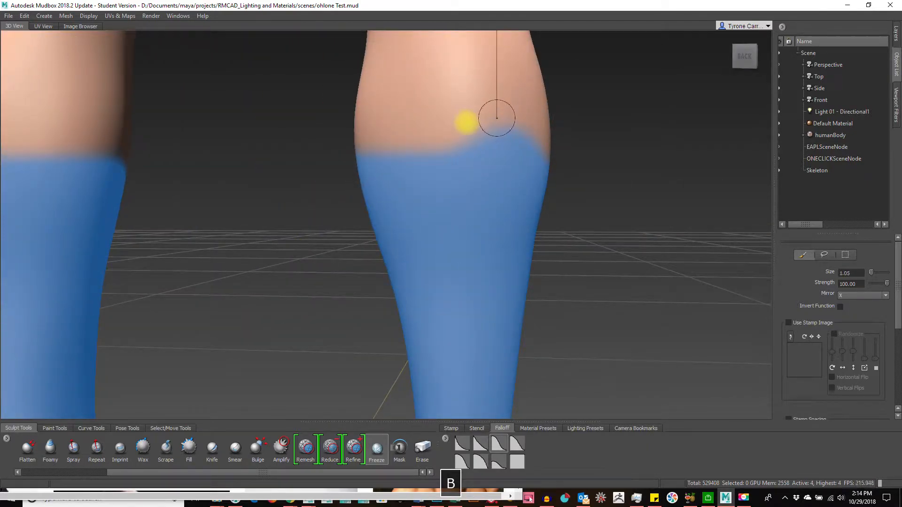
pyautogui.moveTo(528, 128)
pyautogui.keyDown('ctrl'); pyautogui.mouseDown()
pyautogui.moveTo(438, 130)
pyautogui.moveTo(455, 128)
pyautogui.mouseUp(); pyautogui.keyUp('ctrl')
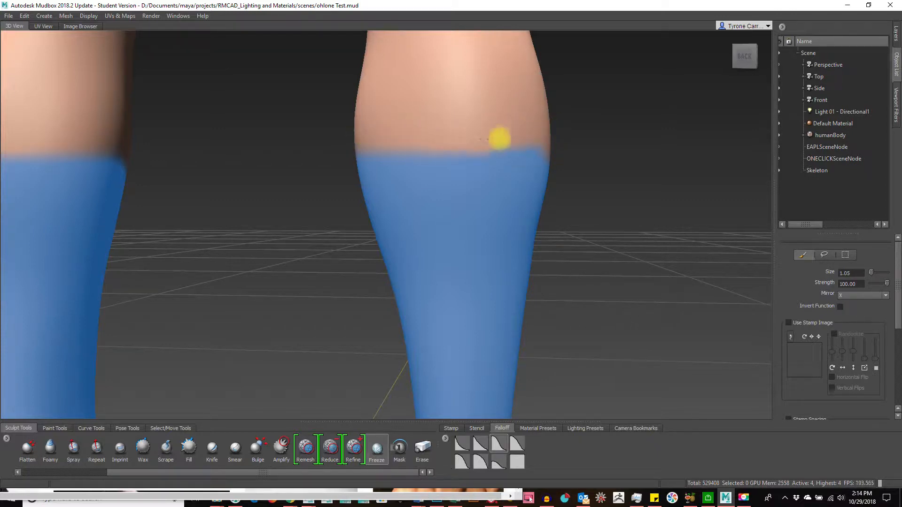
# Unfreeze the uneven parts of the upper edge around the outer side and front of the calf to level it.
pyautogui.keyDown('alt'); pyautogui.moveTo(568, 137); pyautogui.dragTo(298, 159); pyautogui.keyUp('alt')
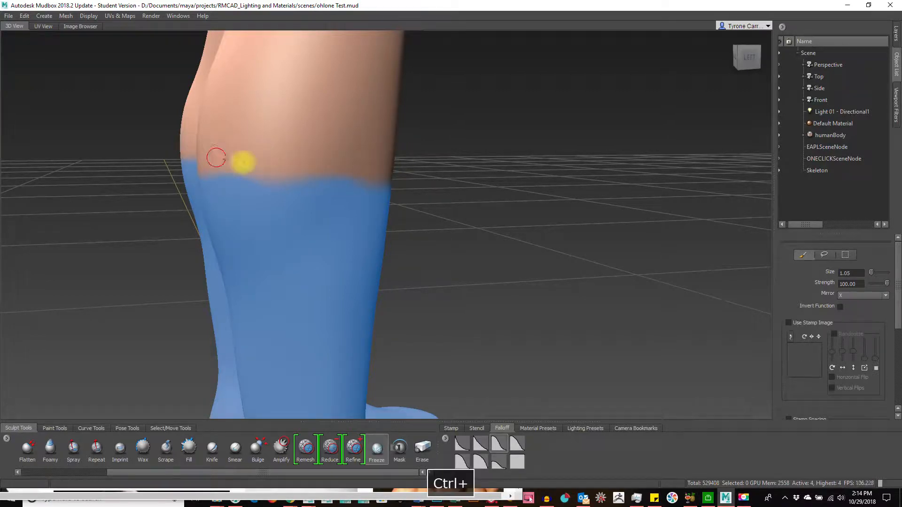
pyautogui.keyDown('alt'); pyautogui.moveTo(402, 177); pyautogui.dragTo(429, 157); pyautogui.keyUp('alt')
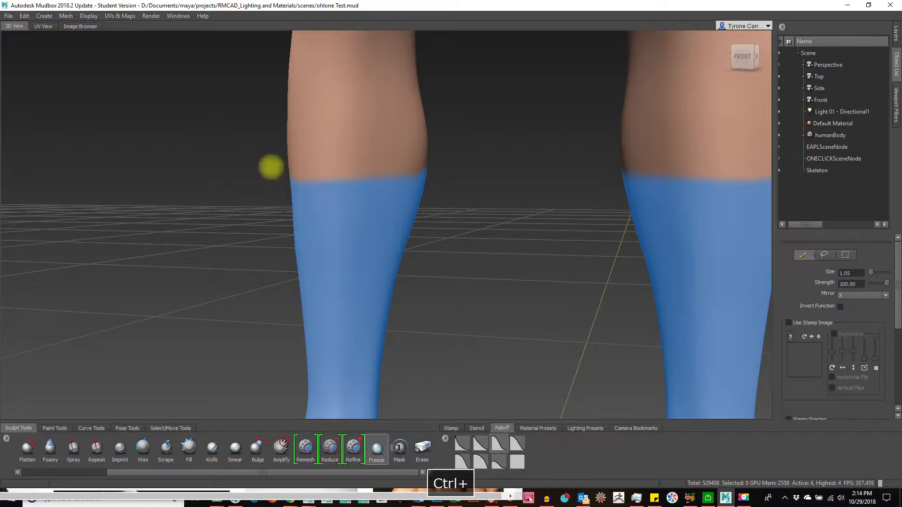
pyautogui.keyDown('alt'); pyautogui.moveTo(484, 159); pyautogui.dragTo(357, 186); pyautogui.keyUp('alt')
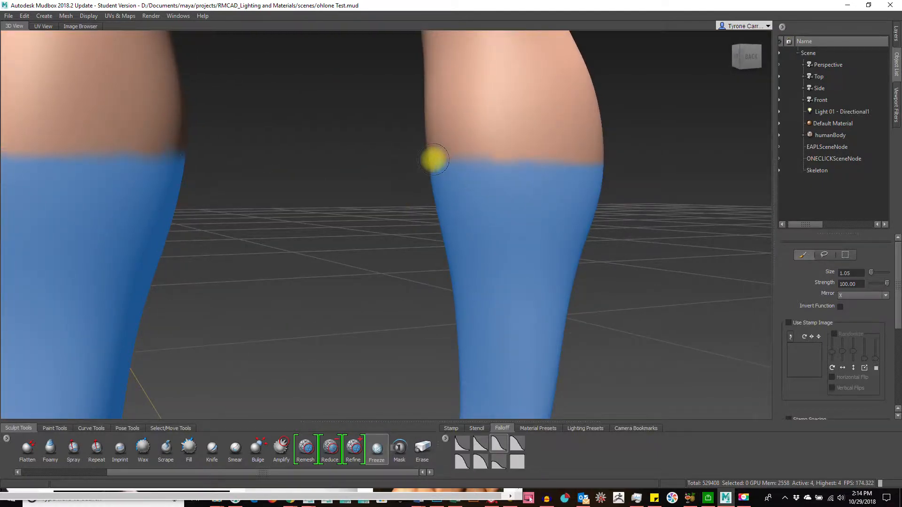
# Examine the frozen area on the lower legs and feet from the front, above and the sides.
pyautogui.keyDown('alt'); pyautogui.moveTo(484, 169); pyautogui.dragTo(329, 268); pyautogui.keyUp('alt')
pyautogui.keyDown('alt'); pyautogui.moveTo(328, 267); pyautogui.dragTo(404, 260, button='right'); pyautogui.keyUp('alt')
pyautogui.keyDown('alt'); pyautogui.moveTo(314, 250); pyautogui.dragTo(352, 245, button='middle'); pyautogui.keyUp('alt')
pyautogui.keyDown('alt'); pyautogui.moveTo(352, 246); pyautogui.dragTo(473, 225, button='right'); pyautogui.keyUp('alt')
pyautogui.keyDown('alt'); pyautogui.moveTo(473, 226); pyautogui.dragTo(400, 185); pyautogui.keyUp('alt')
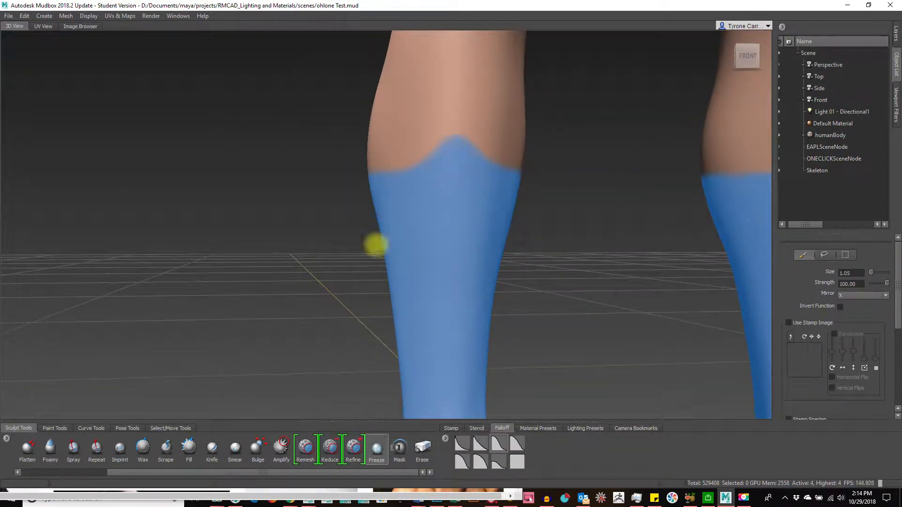
pyautogui.keyDown('alt'); pyautogui.moveTo(376, 244); pyautogui.dragTo(568, 332, button='right'); pyautogui.keyUp('alt')
pyautogui.keyDown('alt'); pyautogui.moveTo(568, 332); pyautogui.dragTo(431, 305); pyautogui.keyUp('alt')
pyautogui.keyDown('alt'); pyautogui.moveTo(431, 306); pyautogui.dragTo(409, 312, button='right'); pyautogui.keyUp('alt')
pyautogui.keyDown('alt'); pyautogui.moveTo(409, 312); pyautogui.dragTo(481, 294); pyautogui.keyUp('alt')
pyautogui.keyDown('alt'); pyautogui.moveTo(481, 294); pyautogui.dragTo(431, 284, button='middle'); pyautogui.keyUp('alt')
pyautogui.keyDown('alt'); pyautogui.moveTo(431, 283); pyautogui.dragTo(512, 274, button='right'); pyautogui.keyUp('alt')
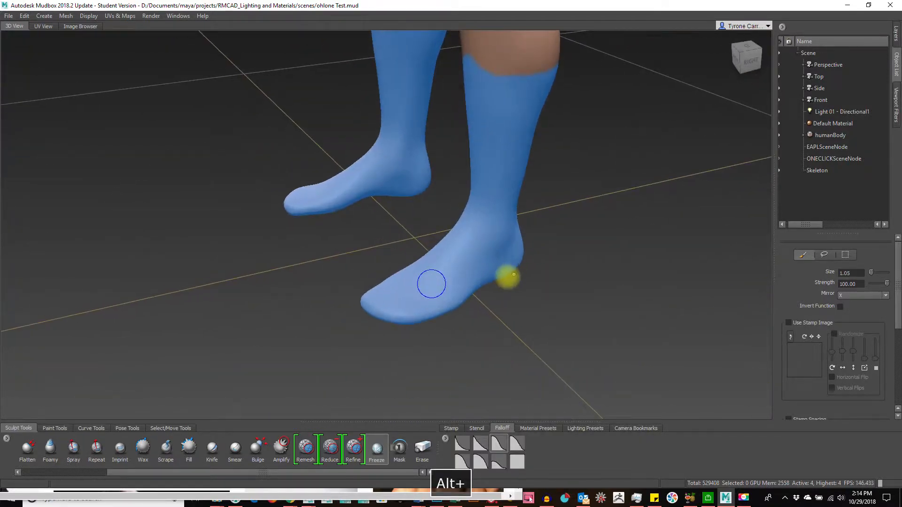
pyautogui.keyDown('alt'); pyautogui.moveTo(511, 274); pyautogui.dragTo(507, 272); pyautogui.keyUp('alt')
pyautogui.keyDown('alt'); pyautogui.moveTo(508, 272); pyautogui.dragTo(439, 310, button='middle'); pyautogui.keyUp('alt')
pyautogui.keyDown('alt'); pyautogui.moveTo(438, 310); pyautogui.dragTo(508, 252, button='right'); pyautogui.keyUp('alt')
pyautogui.keyDown('alt'); pyautogui.moveTo(508, 252); pyautogui.dragTo(489, 280, button='middle'); pyautogui.keyUp('alt')
pyautogui.keyDown('alt'); pyautogui.moveTo(483, 277); pyautogui.dragTo(562, 279, button='right'); pyautogui.keyUp('alt')
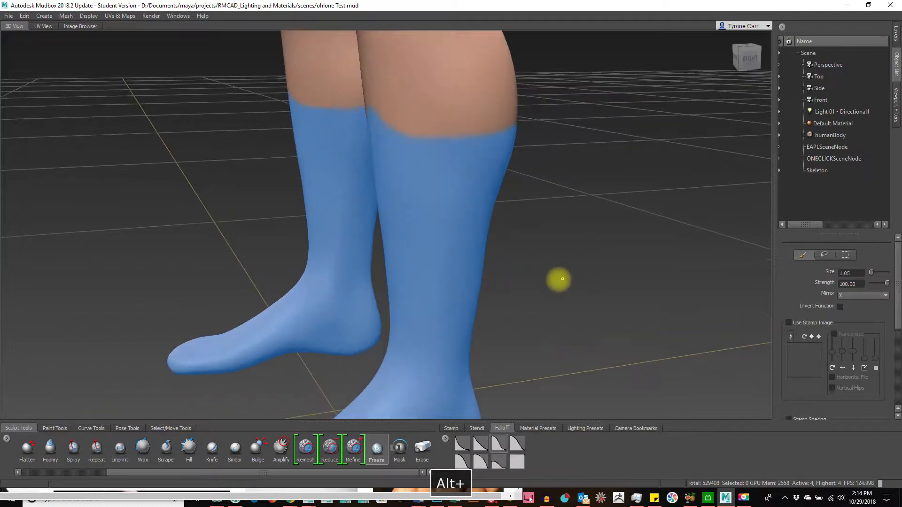
# Unfreeze a round spot on the outer side of the calf, enlarging the brush to about 2.27 to finish it.
pyautogui.keyDown('alt'); pyautogui.moveTo(568, 275); pyautogui.dragTo(542, 260); pyautogui.keyUp('alt')
pyautogui.keyDown('alt'); pyautogui.moveTo(541, 259); pyautogui.dragTo(561, 258, button='right'); pyautogui.keyUp('alt')
pyautogui.keyDown('alt'); pyautogui.moveTo(475, 231); pyautogui.dragTo(487, 268, button='middle'); pyautogui.keyUp('alt')
pyautogui.keyDown('alt'); pyautogui.moveTo(487, 268); pyautogui.dragTo(509, 266, button='right'); pyautogui.keyUp('alt')
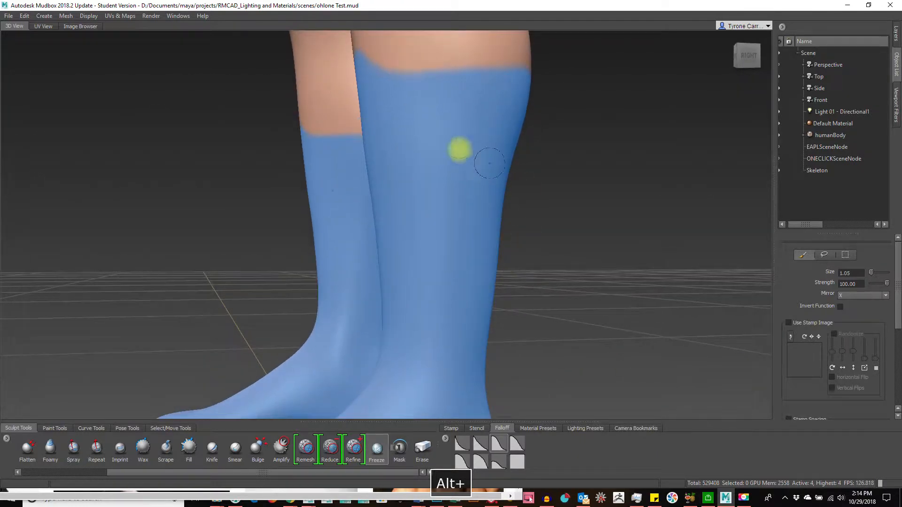
pyautogui.press('ctrl')
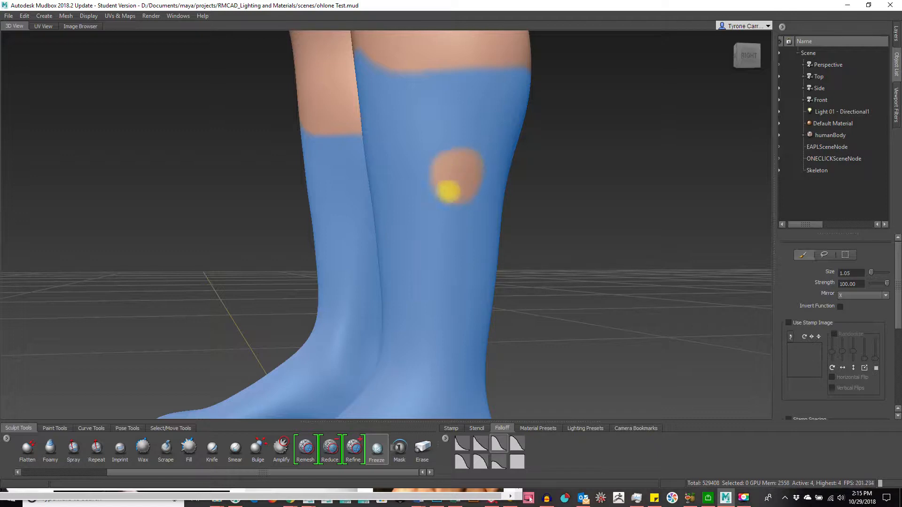
pyautogui.keyDown('alt'); pyautogui.moveTo(443, 167); pyautogui.dragTo(402, 177); pyautogui.keyUp('alt')
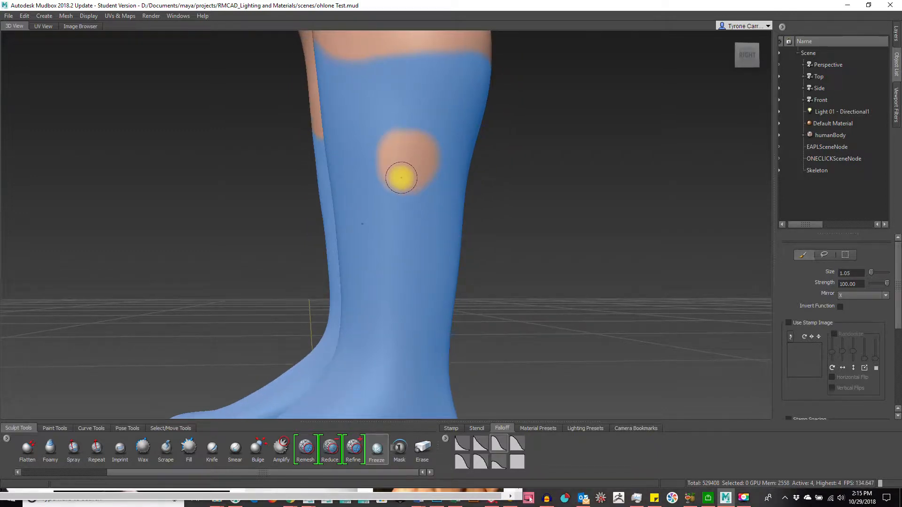
pyautogui.moveTo(401, 177)
pyautogui.mouseDown()
pyautogui.moveTo(427, 173)
pyautogui.moveTo(402, 173)
pyautogui.moveTo(416, 153)
pyautogui.mouseUp()
pyautogui.press('ctrl')
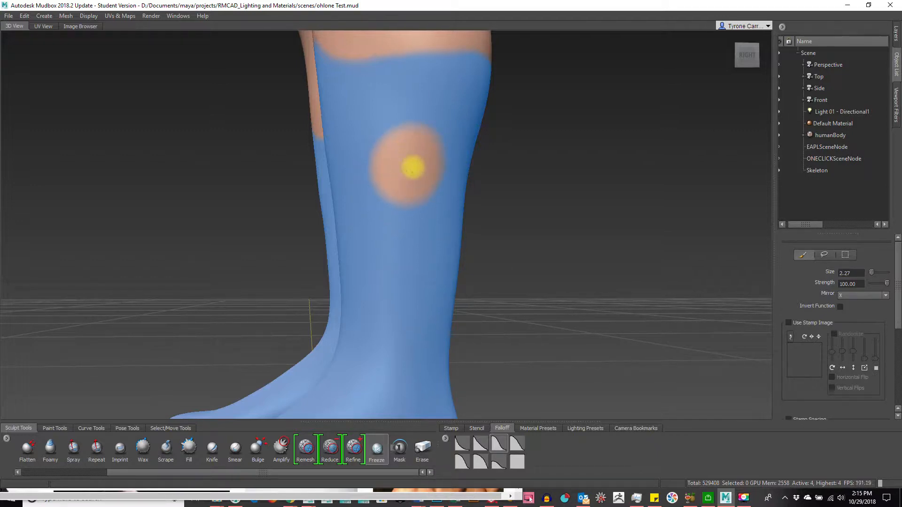
# Unfreeze two smaller round spots below the first one, using brush sizes of about 1.00 and 0.64.
pyautogui.moveTo(403, 235)
pyautogui.mouseDown()
pyautogui.moveTo(384, 242)
pyautogui.moveTo(413, 282)
pyautogui.moveTo(419, 269)
pyautogui.mouseUp()
pyautogui.press('ctrl')
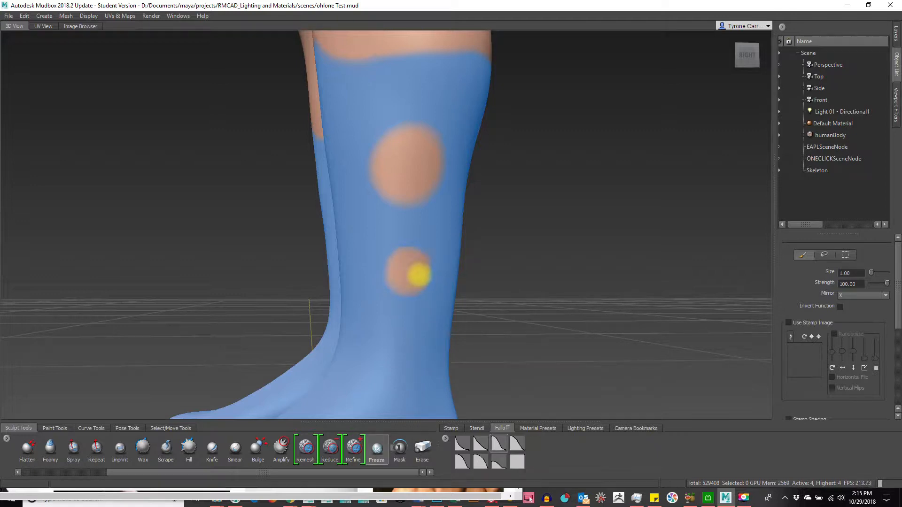
pyautogui.keyDown('alt'); pyautogui.moveTo(395, 276); pyautogui.dragTo(388, 313); pyautogui.keyUp('alt')
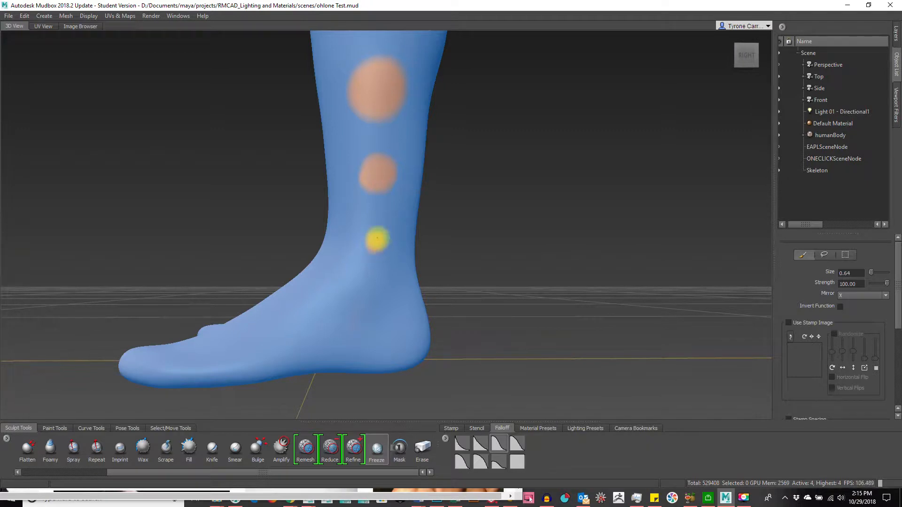
# Examine the round unfrozen spots and the upper edge of the frozen area from the side and front.
pyautogui.keyDown('alt'); pyautogui.moveTo(523, 252); pyautogui.dragTo(262, 231, button='right'); pyautogui.keyUp('alt')
pyautogui.keyDown('alt'); pyautogui.moveTo(262, 231); pyautogui.dragTo(364, 189); pyautogui.keyUp('alt')
pyautogui.keyDown('alt'); pyautogui.moveTo(546, 284); pyautogui.dragTo(445, 284); pyautogui.keyUp('alt')
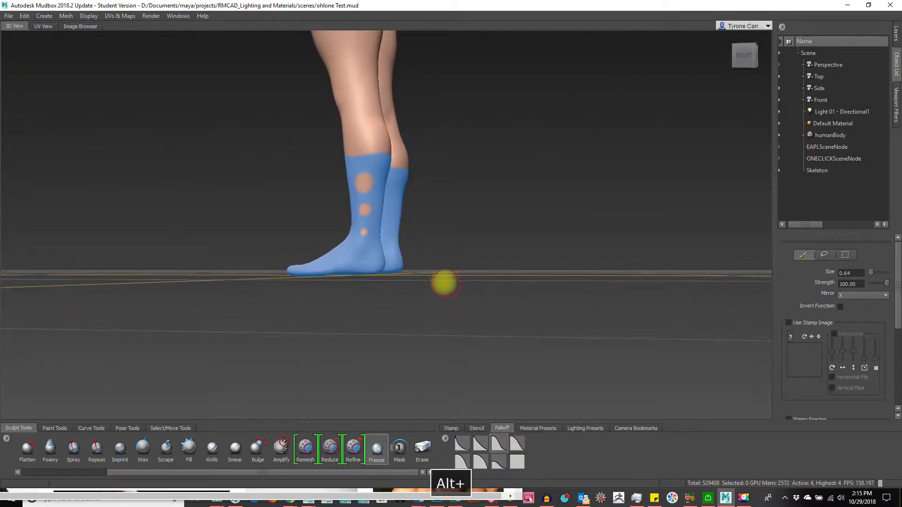
pyautogui.keyDown('alt'); pyautogui.moveTo(316, 281); pyautogui.dragTo(449, 268); pyautogui.keyUp('alt')
pyautogui.keyDown('alt'); pyautogui.moveTo(449, 268); pyautogui.dragTo(304, 267, button='right'); pyautogui.keyUp('alt')
pyautogui.keyDown('alt'); pyautogui.moveTo(304, 268); pyautogui.dragTo(423, 225); pyautogui.keyUp('alt')
pyautogui.keyDown('alt'); pyautogui.moveTo(423, 225); pyautogui.dragTo(576, 211, button='right'); pyautogui.keyUp('alt')
pyautogui.keyDown('alt'); pyautogui.moveTo(576, 211); pyautogui.dragTo(401, 231, button='middle'); pyautogui.keyUp('alt')
pyautogui.keyDown('alt'); pyautogui.moveTo(401, 231); pyautogui.dragTo(405, 153, button='right'); pyautogui.keyUp('alt')
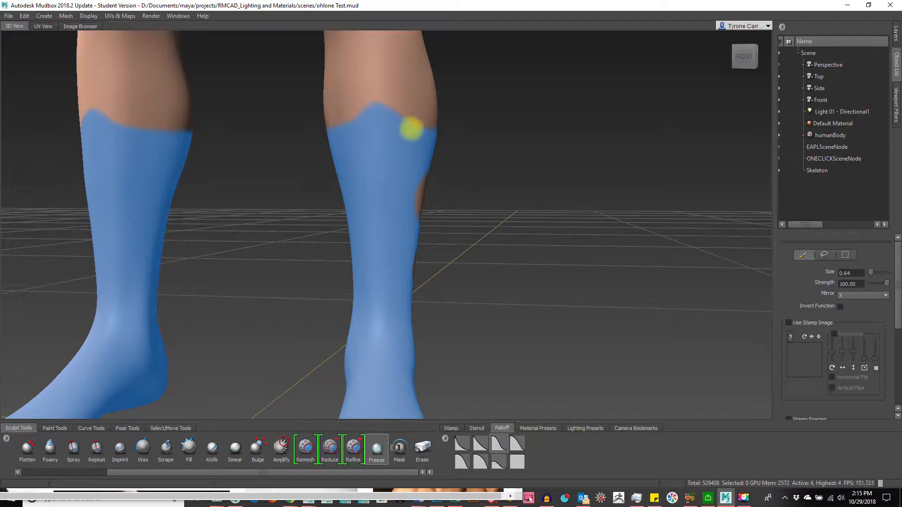
# Invert the freeze so the body and the round spots are frozen and the lower legs and feet are free.
pyautogui.keyDown('alt'); pyautogui.moveTo(427, 139); pyautogui.dragTo(246, 90, button='right'); pyautogui.keyUp('alt')
pyautogui.click(25, 16)
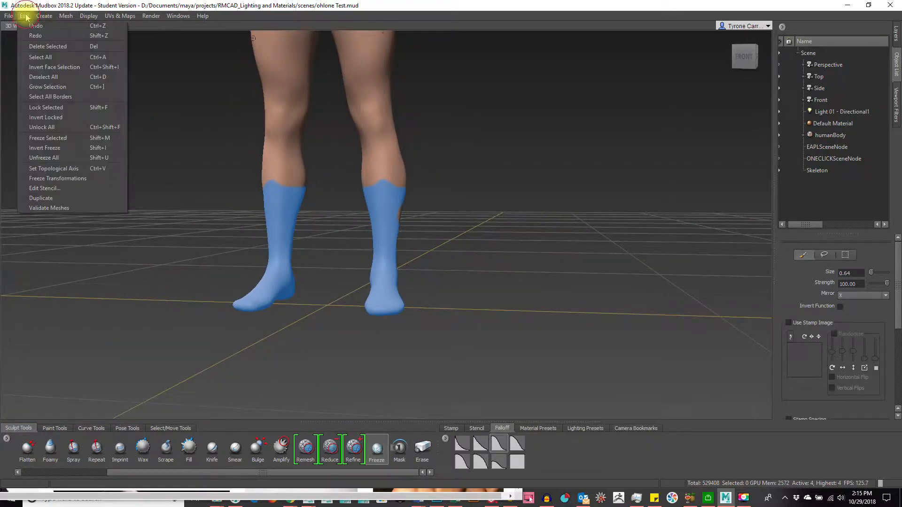
pyautogui.click(71, 149)
pyautogui.keyDown('alt'); pyautogui.moveTo(574, 289); pyautogui.dragTo(433, 222); pyautogui.keyUp('alt')
pyautogui.keyDown('alt'); pyautogui.moveTo(306, 312); pyautogui.dragTo(440, 305); pyautogui.keyUp('alt')
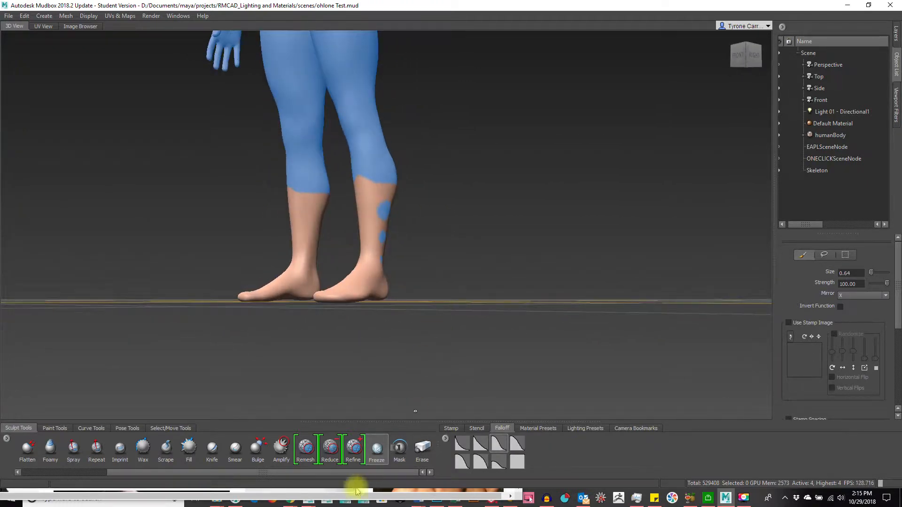
# Inflate the unfrozen lower legs all around with the Bulge tool at size 7.60 and strength 0.21.
pyautogui.click(258, 456)
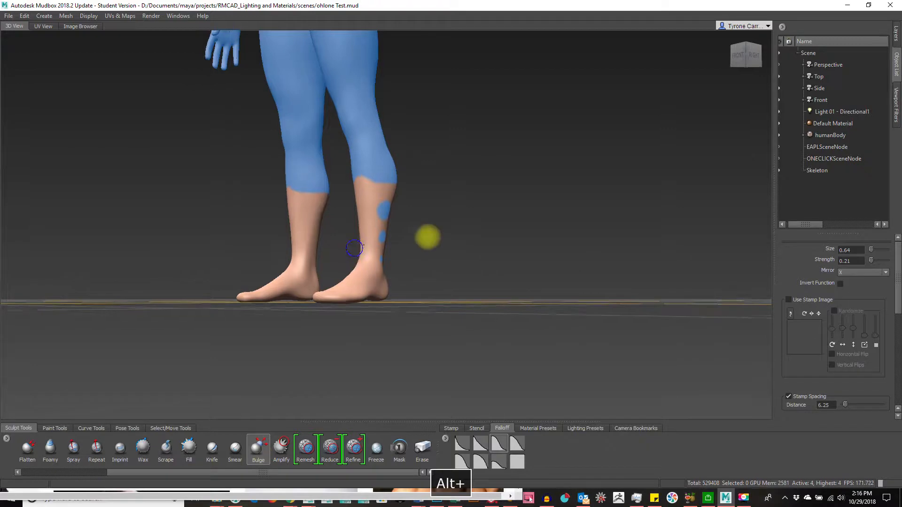
pyautogui.keyDown('alt'); pyautogui.moveTo(376, 242); pyautogui.dragTo(401, 238, button='right'); pyautogui.keyUp('alt')
pyautogui.moveTo(385, 226); pyautogui.dragTo(421, 218)
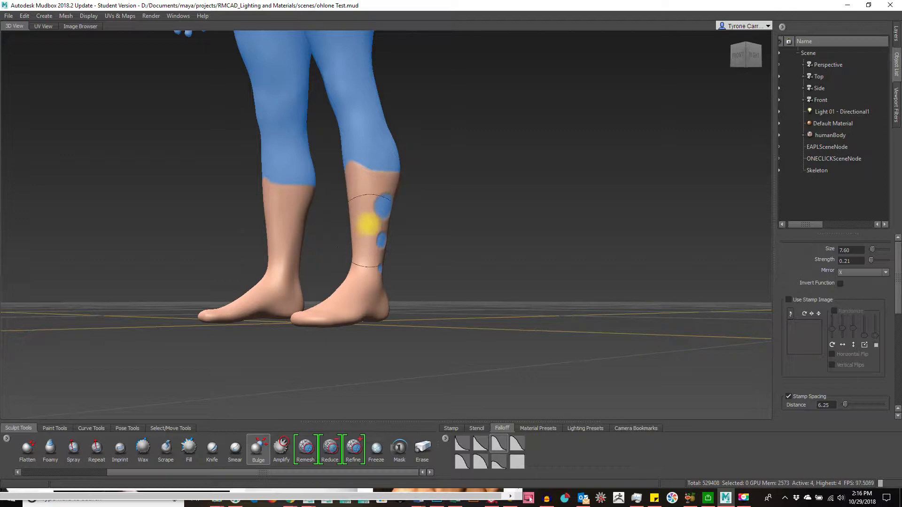
pyautogui.keyDown('alt'); pyautogui.moveTo(325, 271); pyautogui.dragTo(371, 230); pyautogui.keyUp('alt')
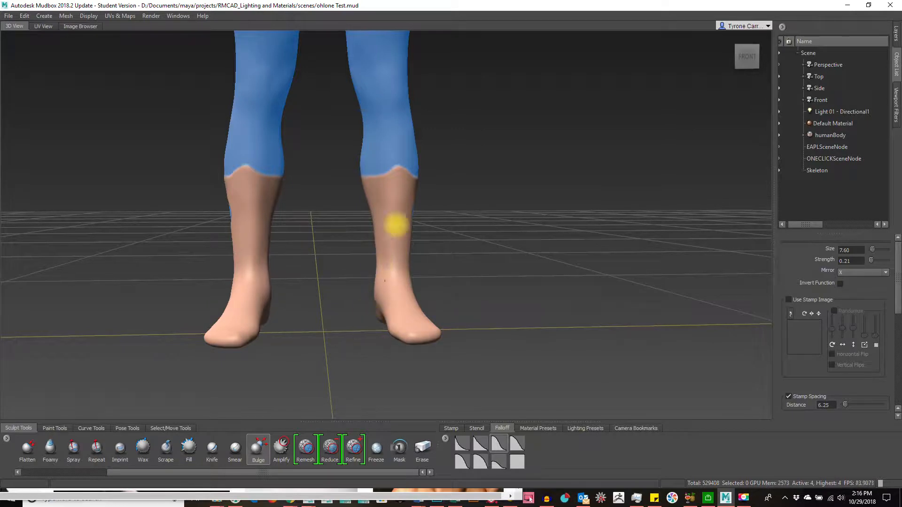
pyautogui.keyDown('alt'); pyautogui.moveTo(402, 376); pyautogui.dragTo(332, 192); pyautogui.keyUp('alt')
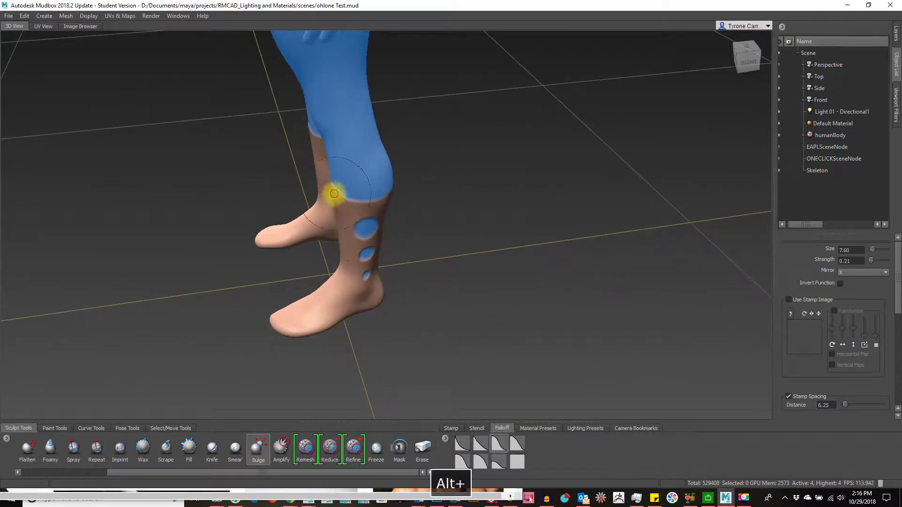
pyautogui.moveTo(374, 308)
pyautogui.keyDown('alt'); pyautogui.mouseDown()
pyautogui.moveTo(357, 266)
pyautogui.moveTo(411, 193)
pyautogui.moveTo(422, 210)
pyautogui.mouseUp(); pyautogui.keyUp('alt')
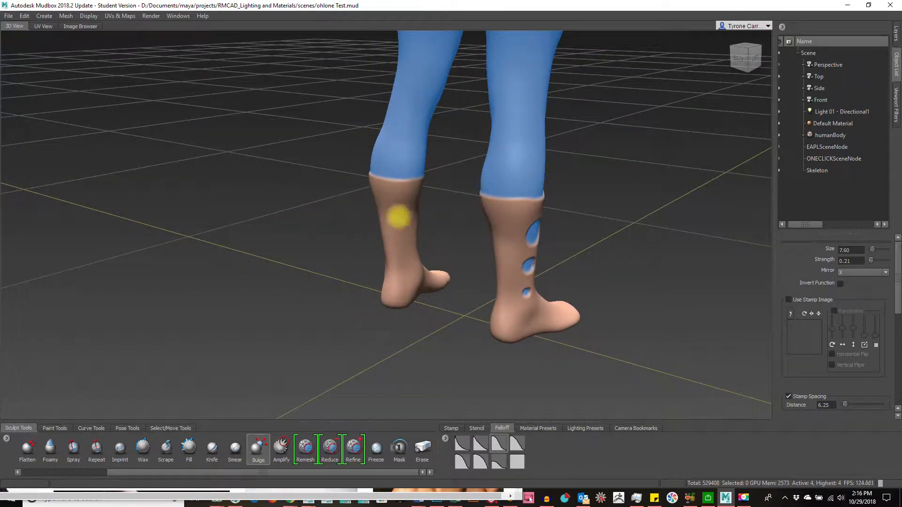
pyautogui.keyDown('alt'); pyautogui.moveTo(404, 308); pyautogui.dragTo(594, 293); pyautogui.keyUp('alt')
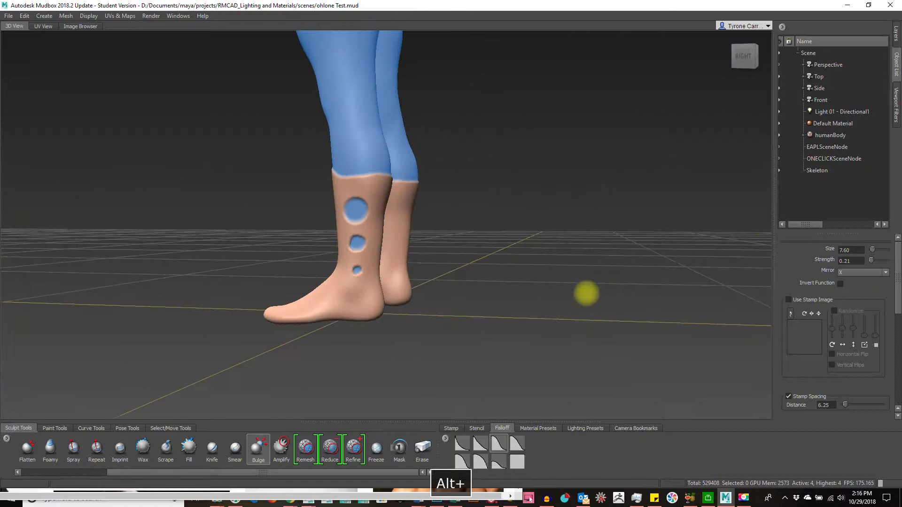
pyautogui.keyDown('alt'); pyautogui.moveTo(308, 349); pyautogui.dragTo(388, 298); pyautogui.keyUp('alt')
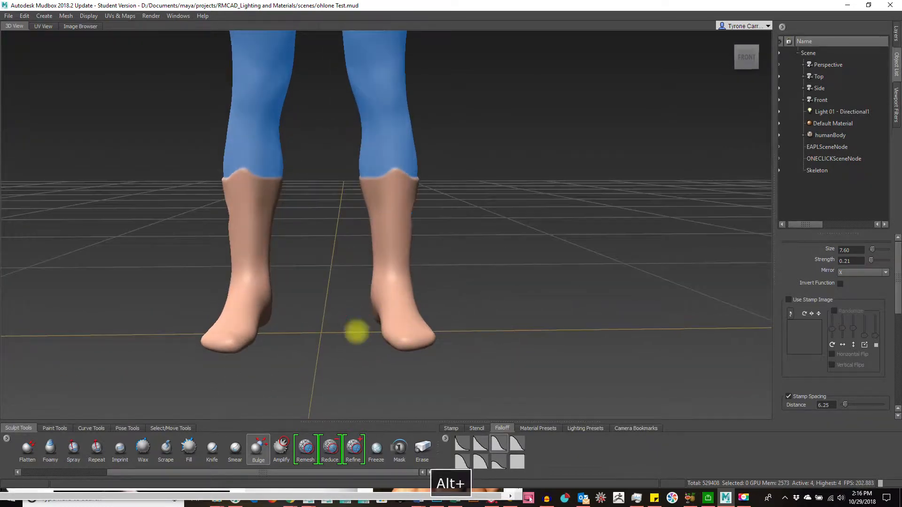
pyautogui.keyDown('alt'); pyautogui.moveTo(220, 249); pyautogui.dragTo(377, 244); pyautogui.keyUp('alt')
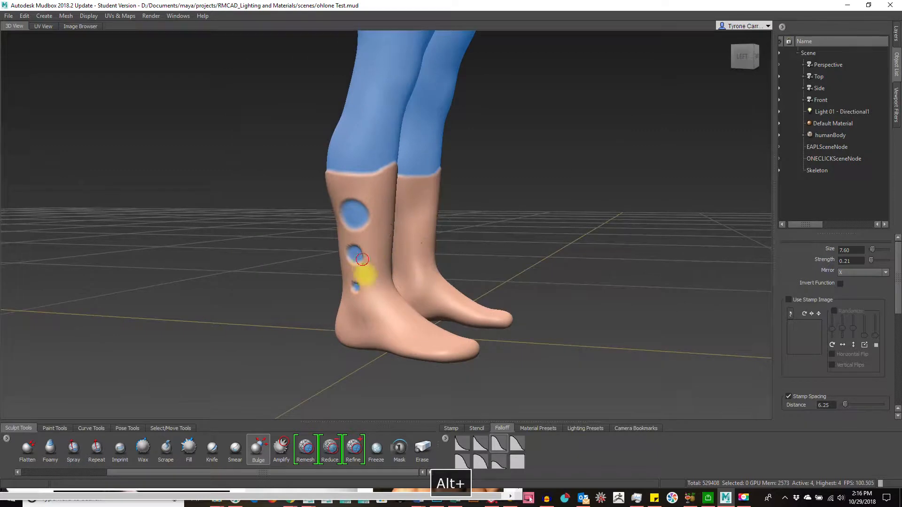
pyautogui.keyDown('alt'); pyautogui.moveTo(383, 296); pyautogui.dragTo(249, 280); pyautogui.keyUp('alt')
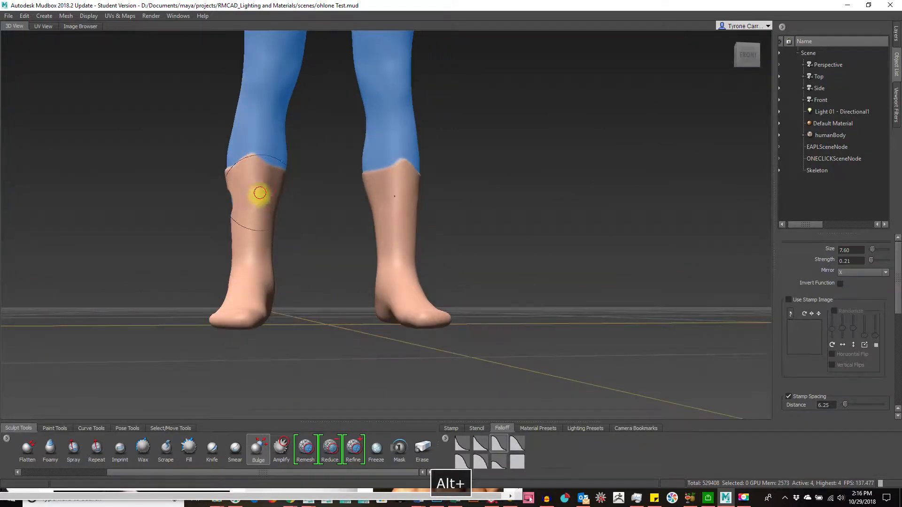
# Give the Bulge brush the first falloff preset and reduce its size to about 3.42.
pyautogui.press('b')
pyautogui.moveTo(270, 236)
pyautogui.mouseDown()
pyautogui.moveTo(253, 238)
pyautogui.moveTo(255, 214)
pyautogui.moveTo(237, 170)
pyautogui.mouseUp()
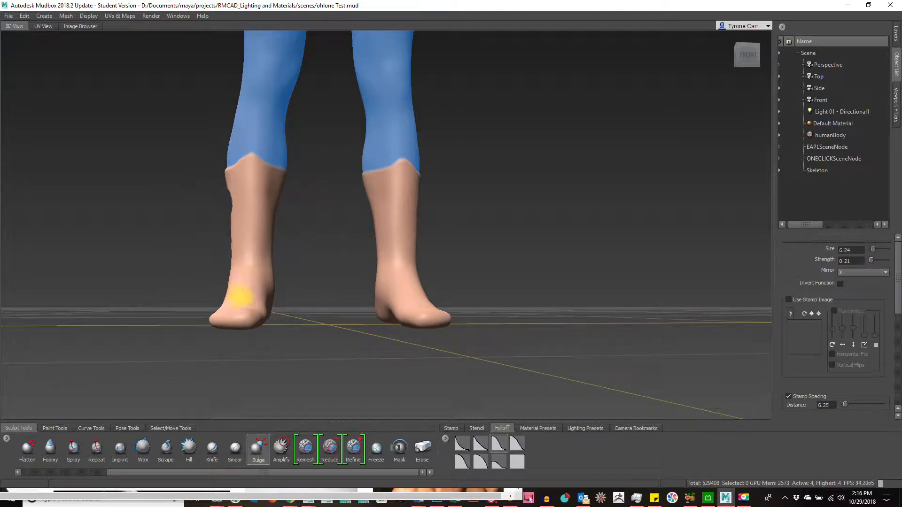
pyautogui.click(463, 444)
pyautogui.keyDown('alt'); pyautogui.moveTo(237, 306); pyautogui.dragTo(354, 242); pyautogui.keyUp('alt')
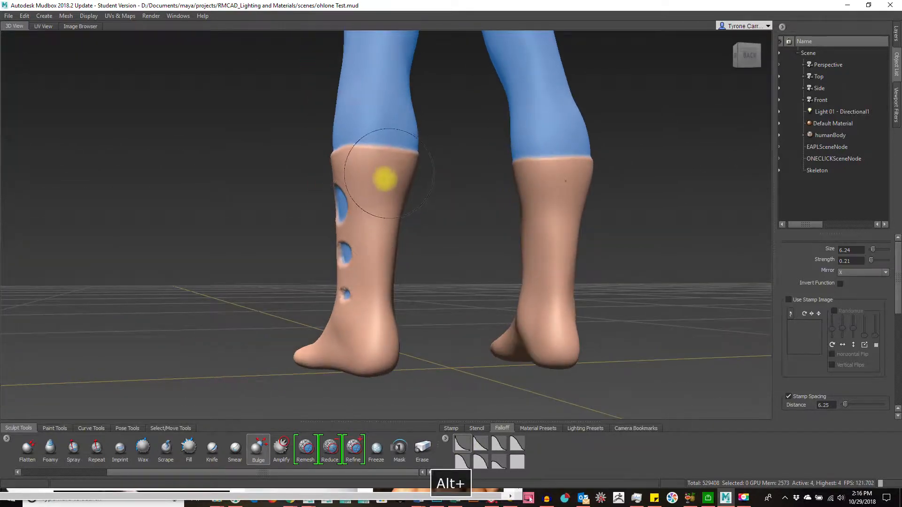
pyautogui.press('b')
pyautogui.moveTo(389, 193); pyautogui.dragTo(376, 195)
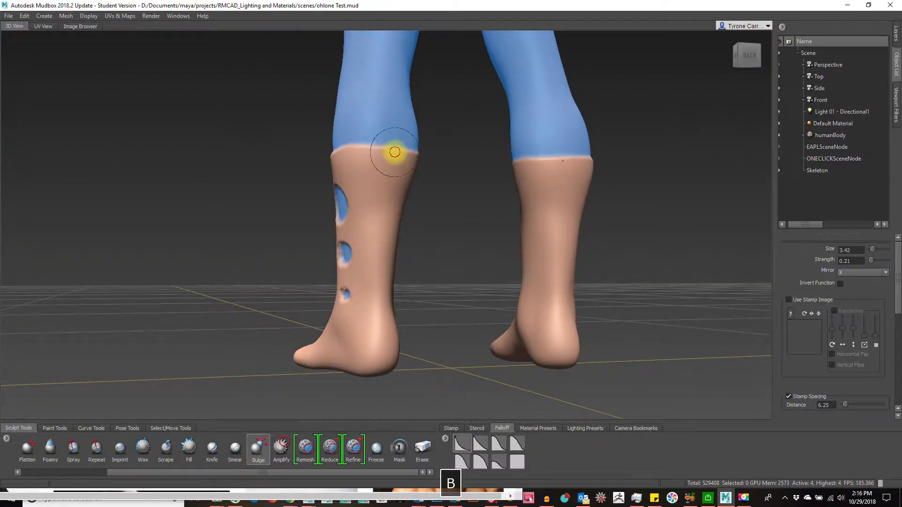
# Turn on Steady Stroke for the Bulge brush and shrink the brush further over the back of the calf.
pyautogui.scroll(-3, 817, 362)
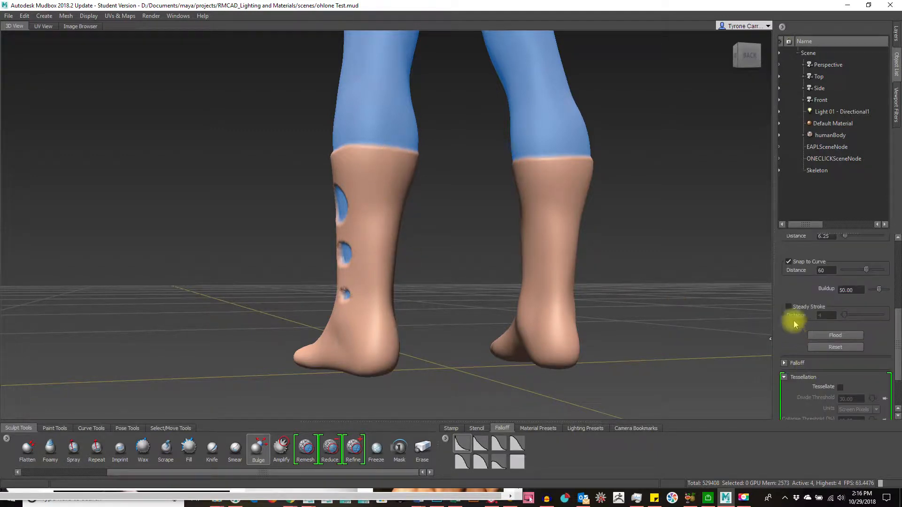
pyautogui.click(789, 308)
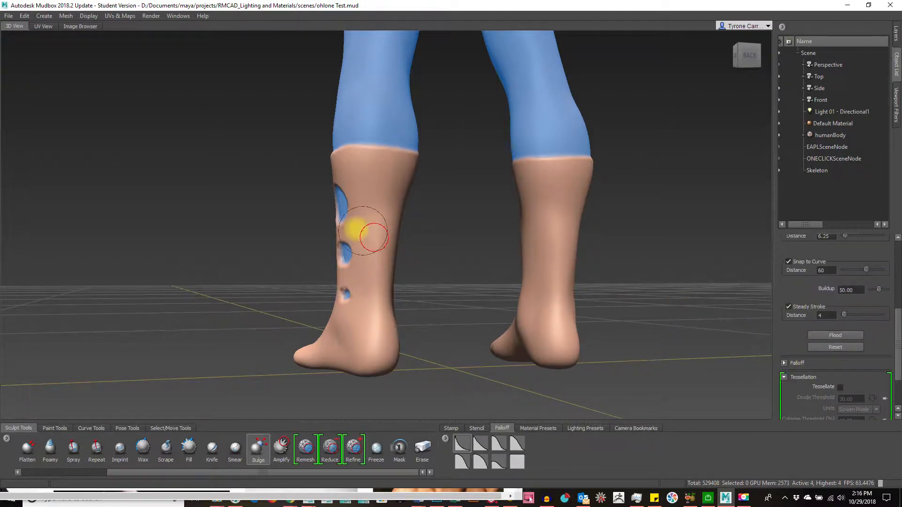
pyautogui.press('b')
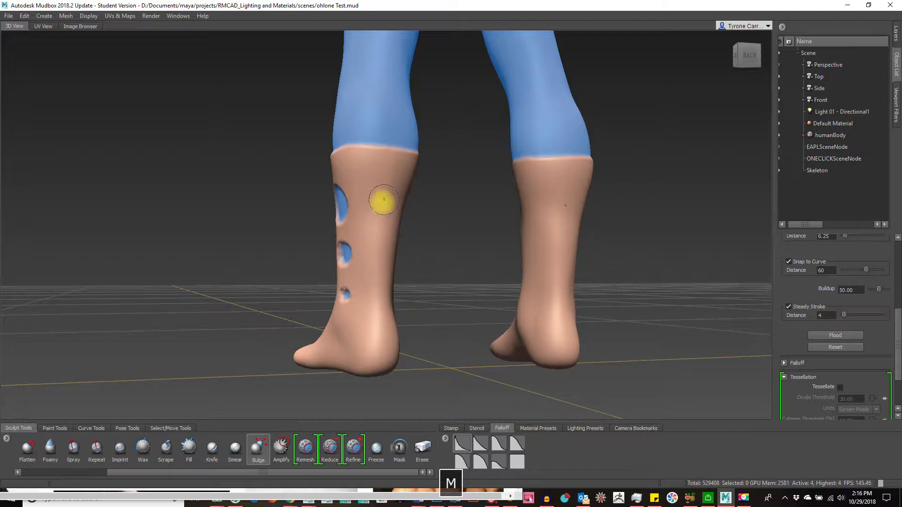
# Bulge a narrow vertical ridge down the back of each calf, undoing and repeating strokes that come out wrong.
pyautogui.moveTo(391, 155); pyautogui.dragTo(368, 314)
pyautogui.hotkey('ctrl', 'z')
pyautogui.keyDown('alt'); pyautogui.moveTo(420, 193); pyautogui.dragTo(336, 213); pyautogui.keyUp('alt')
pyautogui.moveTo(381, 155); pyautogui.dragTo(378, 282)
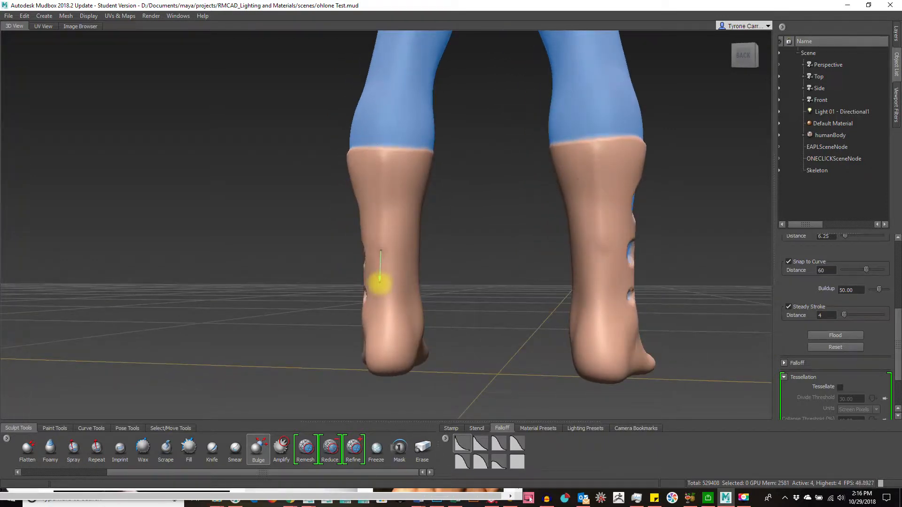
pyautogui.hotkey('ctrl', 'z')
pyautogui.moveTo(387, 154)
pyautogui.mouseDown()
pyautogui.moveTo(379, 393)
pyautogui.moveTo(497, 356)
pyautogui.moveTo(499, 364)
pyautogui.moveTo(327, 362)
pyautogui.moveTo(447, 177)
pyautogui.mouseUp()
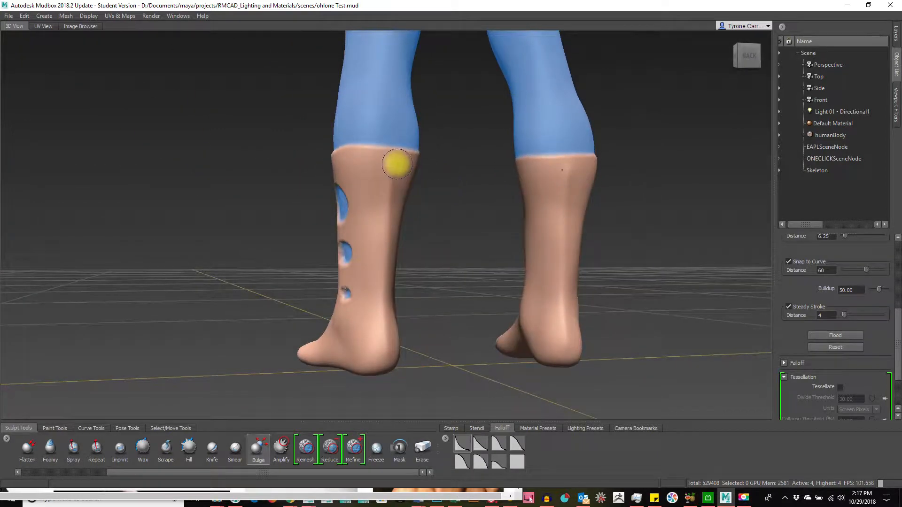
pyautogui.moveTo(392, 168)
pyautogui.keyDown('alt'); pyautogui.mouseDown()
pyautogui.moveTo(373, 177)
pyautogui.moveTo(399, 221)
pyautogui.mouseUp(); pyautogui.keyUp('alt')
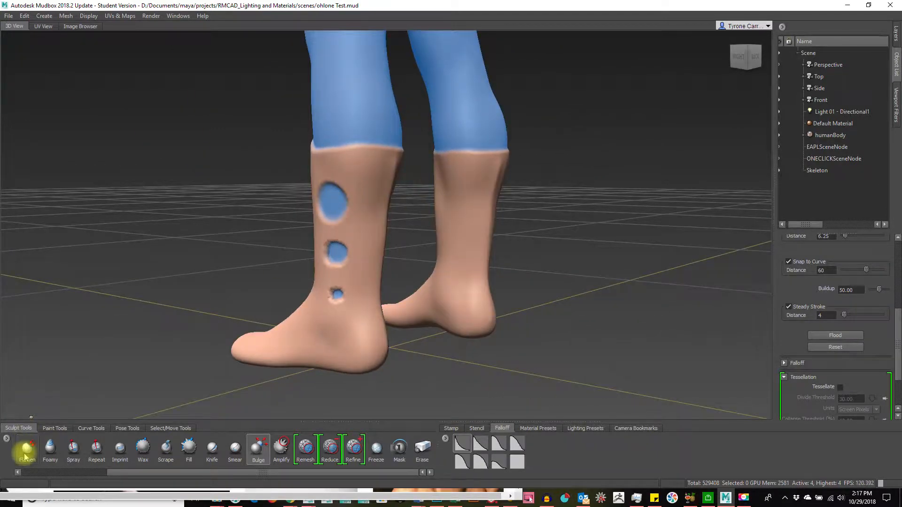
# Switch to the Sculpt tool and give it the blue-grey stamp image with a vertical seam line.
pyautogui.click(64, 472)
pyautogui.click(26, 446)
pyautogui.moveTo(238, 352)
pyautogui.keyDown('alt'); pyautogui.mouseDown()
pyautogui.moveTo(514, 247)
pyautogui.moveTo(445, 171)
pyautogui.moveTo(397, 164)
pyautogui.mouseUp(); pyautogui.keyUp('alt')
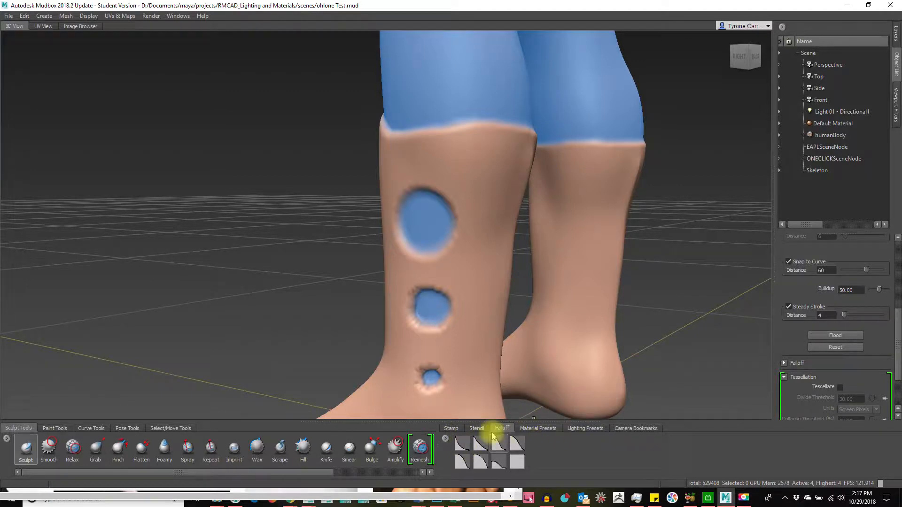
pyautogui.click(452, 428)
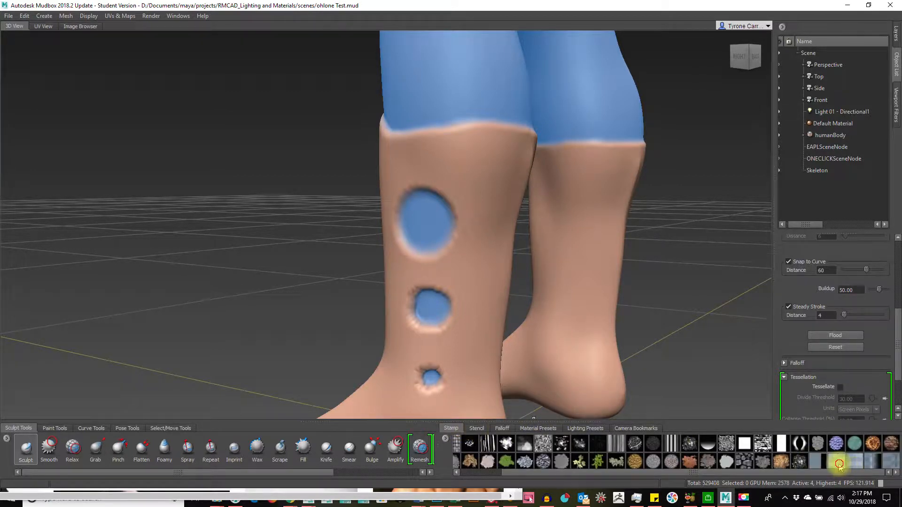
pyautogui.scroll(3, 854, 331)
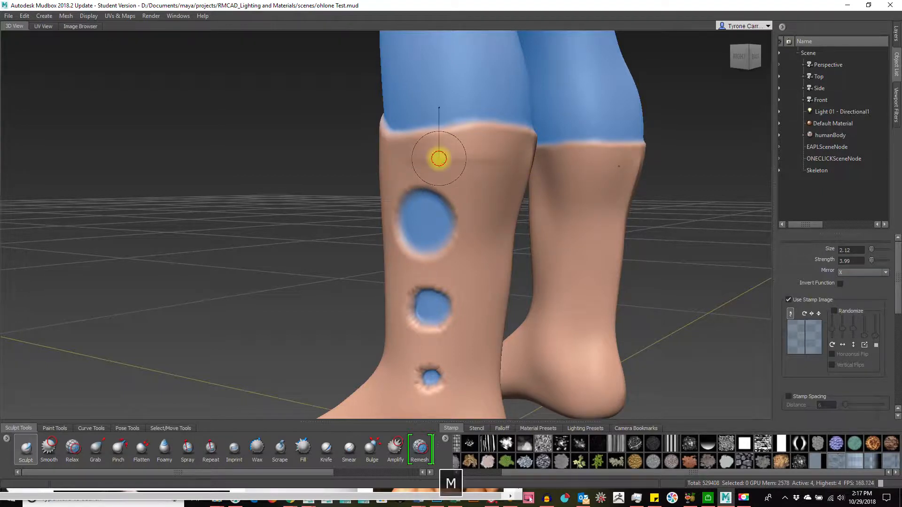
# Stamp a seam around the top of the boots to form a cuff, using size 2.12 and strength 6.77.
pyautogui.moveTo(399, 160)
pyautogui.mouseDown()
pyautogui.moveTo(562, 165)
pyautogui.moveTo(471, 159)
pyautogui.moveTo(556, 162)
pyautogui.moveTo(485, 183)
pyautogui.moveTo(329, 171)
pyautogui.mouseUp()
pyautogui.moveTo(317, 140)
pyautogui.mouseDown()
pyautogui.moveTo(403, 165)
pyautogui.moveTo(462, 155)
pyautogui.mouseUp()
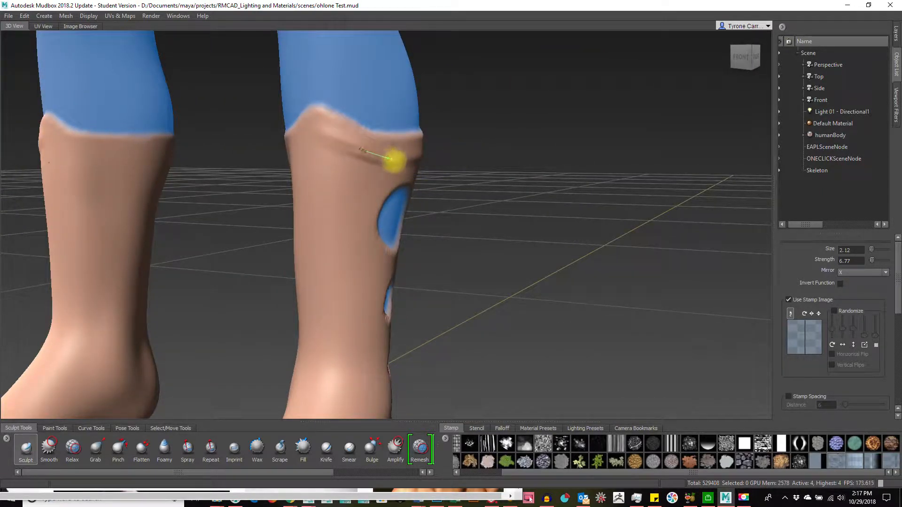
pyautogui.hotkey('ctrl', 'z')
pyautogui.moveTo(327, 144)
pyautogui.mouseDown()
pyautogui.moveTo(393, 170)
pyautogui.moveTo(474, 151)
pyautogui.mouseUp()
pyautogui.keyDown('alt'); pyautogui.moveTo(308, 160); pyautogui.dragTo(540, 141); pyautogui.keyUp('alt')
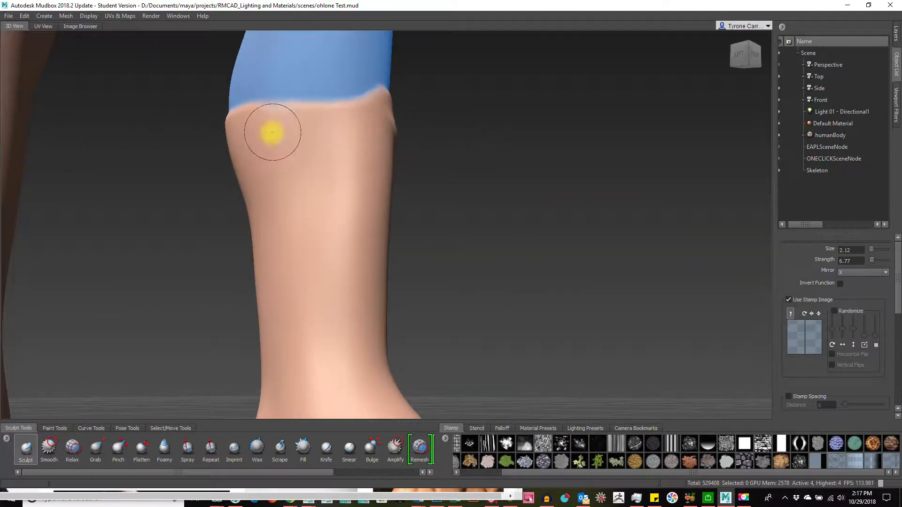
pyautogui.moveTo(312, 134)
pyautogui.mouseDown()
pyautogui.moveTo(368, 127)
pyautogui.moveTo(410, 103)
pyautogui.mouseUp()
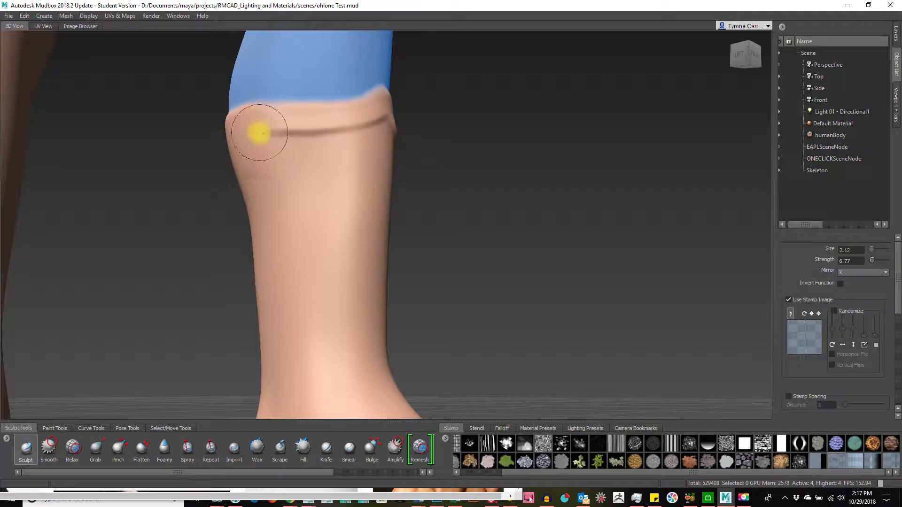
pyautogui.keyDown('alt'); pyautogui.moveTo(397, 120); pyautogui.dragTo(318, 105); pyautogui.keyUp('alt')
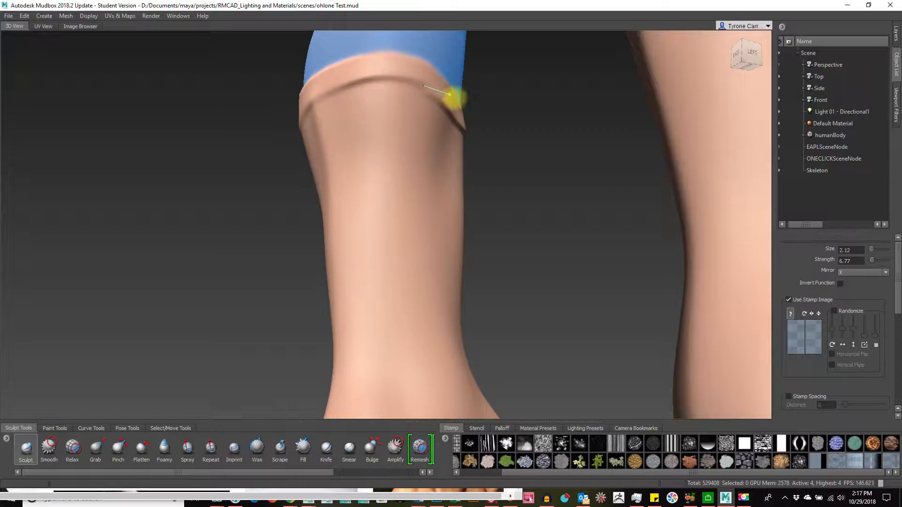
pyautogui.hotkey('ctrl', 'z')
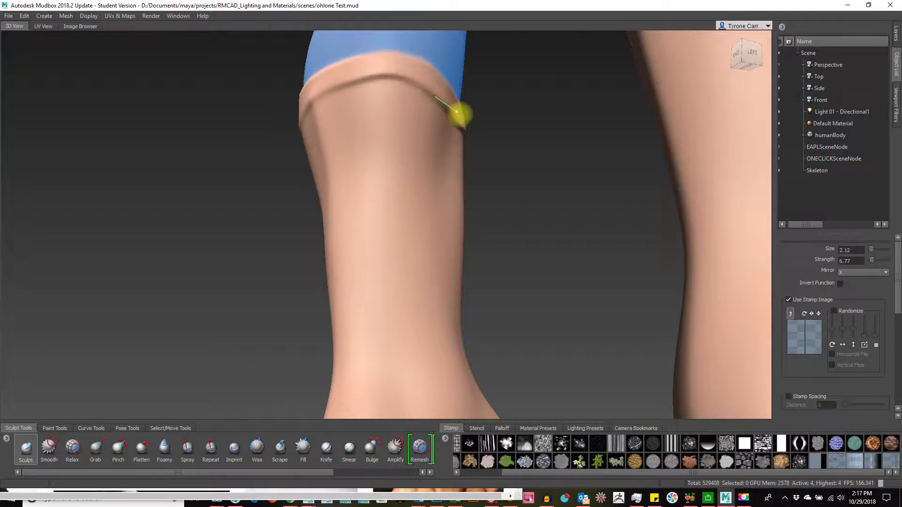
pyautogui.moveTo(496, 159)
pyautogui.keyDown('alt'); pyautogui.mouseDown()
pyautogui.moveTo(355, 208)
pyautogui.moveTo(220, 214)
pyautogui.moveTo(333, 250)
pyautogui.moveTo(548, 224)
pyautogui.mouseUp(); pyautogui.keyUp('alt')
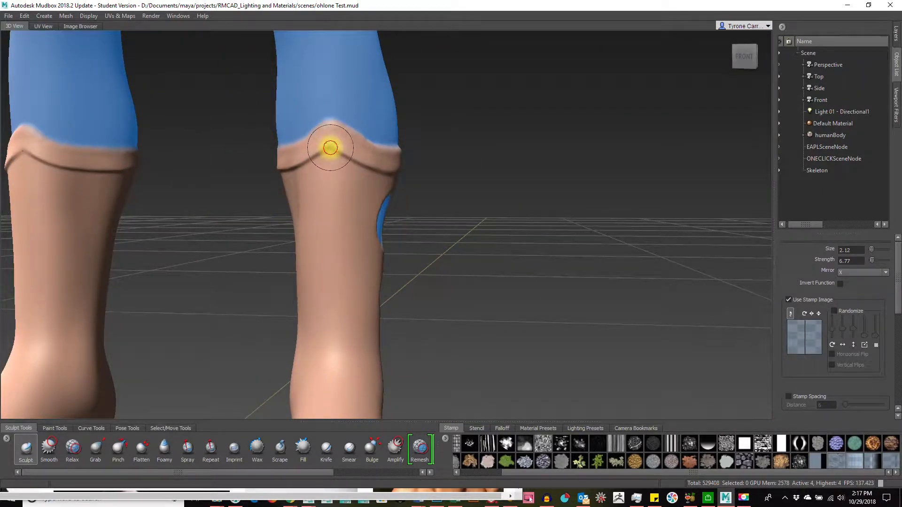
# Try to stamp a seam around the largest round recess with the brush reduced to size 1.51.
pyautogui.keyDown('alt'); pyautogui.moveTo(459, 199); pyautogui.dragTo(478, 239); pyautogui.keyUp('alt')
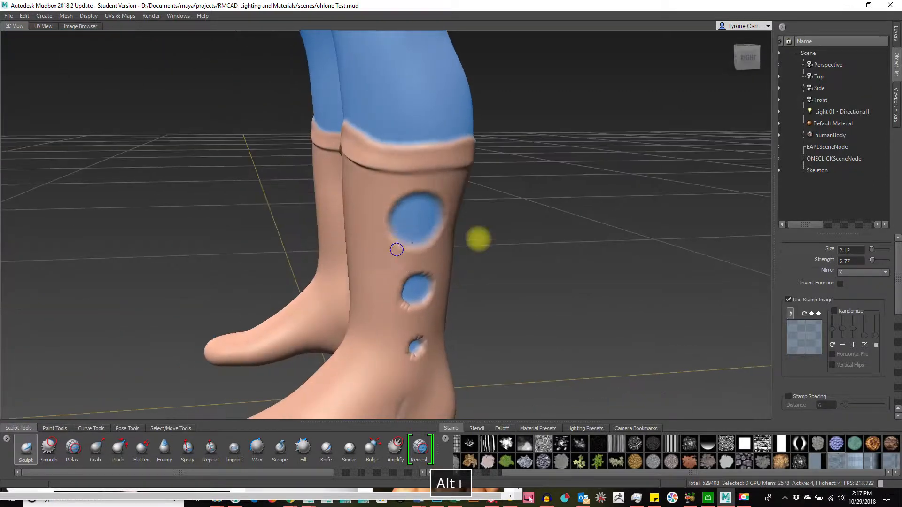
pyautogui.keyDown('alt'); pyautogui.moveTo(478, 240); pyautogui.dragTo(506, 205, button='right'); pyautogui.keyUp('alt')
pyautogui.keyDown('alt'); pyautogui.moveTo(437, 195); pyautogui.dragTo(418, 181); pyautogui.keyUp('alt')
pyautogui.keyDown('alt'); pyautogui.moveTo(418, 181); pyautogui.dragTo(446, 213, button='right'); pyautogui.keyUp('alt')
pyautogui.keyDown('alt'); pyautogui.moveTo(446, 213); pyautogui.dragTo(430, 197, button='middle'); pyautogui.keyUp('alt')
pyautogui.press('b')
pyautogui.moveTo(456, 198); pyautogui.dragTo(432, 193)
pyautogui.moveTo(469, 129)
pyautogui.mouseDown()
pyautogui.moveTo(497, 149)
pyautogui.moveTo(510, 177)
pyautogui.moveTo(503, 153)
pyautogui.mouseUp()
pyautogui.hotkey('ctrl', 'z')
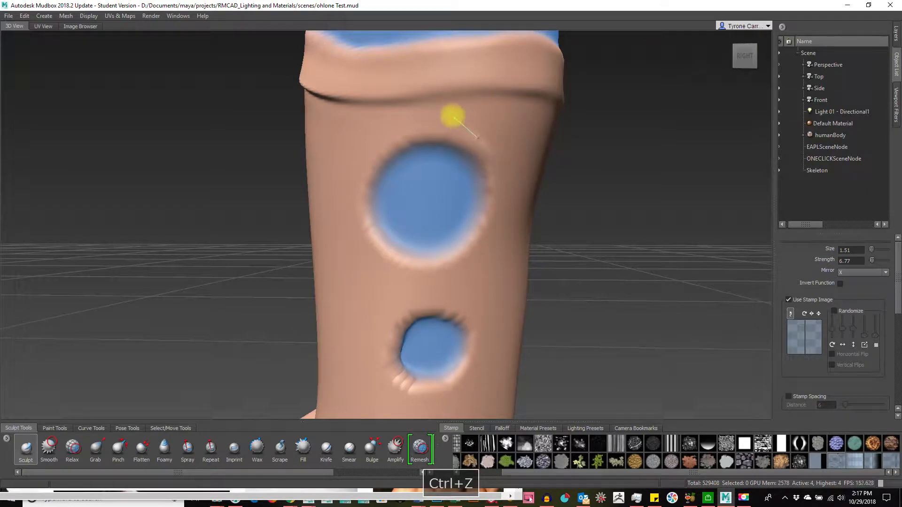
pyautogui.moveTo(376, 127)
pyautogui.mouseDown()
pyautogui.moveTo(346, 153)
pyautogui.moveTo(333, 197)
pyautogui.mouseUp()
pyautogui.moveTo(348, 248)
pyautogui.mouseDown()
pyautogui.moveTo(382, 280)
pyautogui.moveTo(431, 286)
pyautogui.moveTo(480, 269)
pyautogui.moveTo(517, 203)
pyautogui.moveTo(508, 150)
pyautogui.moveTo(399, 115)
pyautogui.moveTo(336, 205)
pyautogui.mouseUp()
pyautogui.keyDown('alt'); pyautogui.moveTo(552, 182); pyautogui.dragTo(320, 235, button='right'); pyautogui.keyUp('alt')
pyautogui.keyDown('alt'); pyautogui.moveTo(320, 235); pyautogui.dragTo(495, 243); pyautogui.keyUp('alt')
pyautogui.hotkey('ctrl', 'z')
# Stamp two seam lines across the ankle and instep of the boots with the brush at size 2.54.
pyautogui.keyDown('alt'); pyautogui.moveTo(309, 273); pyautogui.dragTo(467, 296); pyautogui.keyUp('alt')
pyautogui.keyDown('alt'); pyautogui.moveTo(372, 296); pyautogui.dragTo(443, 238, button='middle'); pyautogui.keyUp('alt')
pyautogui.keyDown('alt'); pyautogui.moveTo(434, 244); pyautogui.dragTo(410, 277); pyautogui.keyUp('alt')
pyautogui.keyDown('alt'); pyautogui.moveTo(505, 302); pyautogui.dragTo(437, 260, button='middle'); pyautogui.keyUp('alt')
pyautogui.keyDown('alt'); pyautogui.moveTo(437, 260); pyautogui.dragTo(538, 291, button='right'); pyautogui.keyUp('alt')
pyautogui.keyDown('alt'); pyautogui.moveTo(538, 292); pyautogui.dragTo(449, 193); pyautogui.keyUp('alt')
pyautogui.moveTo(384, 164)
pyautogui.mouseDown()
pyautogui.moveTo(475, 195)
pyautogui.moveTo(467, 224)
pyautogui.moveTo(374, 163)
pyautogui.moveTo(418, 155)
pyautogui.moveTo(465, 164)
pyautogui.moveTo(501, 187)
pyautogui.moveTo(423, 175)
pyautogui.moveTo(318, 218)
pyautogui.moveTo(471, 250)
pyautogui.moveTo(455, 252)
pyautogui.moveTo(497, 236)
pyautogui.moveTo(531, 187)
pyautogui.moveTo(503, 263)
pyautogui.moveTo(374, 174)
pyautogui.moveTo(355, 198)
pyautogui.moveTo(344, 195)
pyautogui.moveTo(404, 187)
pyautogui.moveTo(458, 200)
pyautogui.mouseUp()
pyautogui.moveTo(458, 234)
pyautogui.keyDown('alt'); pyautogui.mouseDown()
pyautogui.moveTo(382, 161)
pyautogui.moveTo(404, 242)
pyautogui.moveTo(378, 316)
pyautogui.moveTo(542, 313)
pyautogui.moveTo(429, 312)
pyautogui.moveTo(487, 317)
pyautogui.moveTo(574, 288)
pyautogui.moveTo(348, 188)
pyautogui.mouseUp(); pyautogui.keyUp('alt')
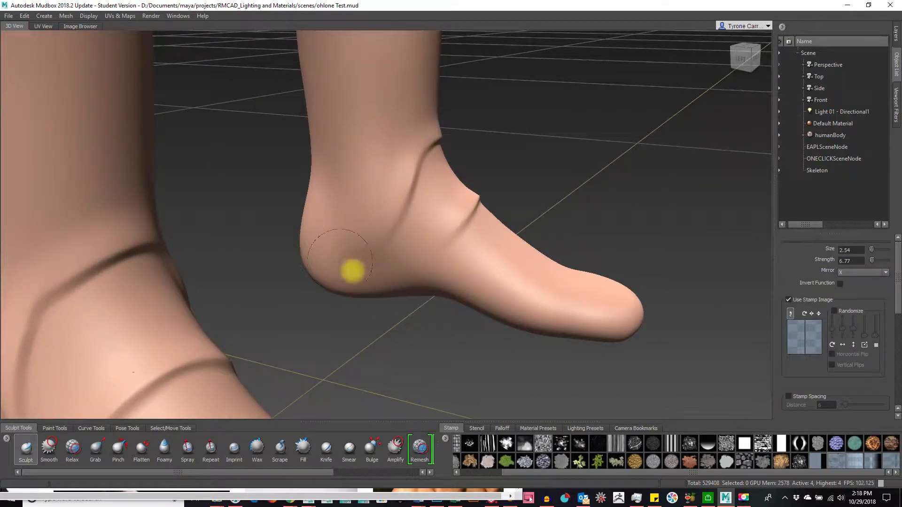
# Stamp a sole seam along the inner side of the foot and around the back of the heel.
pyautogui.moveTo(305, 248)
pyautogui.mouseDown()
pyautogui.moveTo(396, 250)
pyautogui.moveTo(527, 308)
pyautogui.mouseUp()
pyautogui.hotkey('ctrl', 'z')
pyautogui.moveTo(598, 320)
pyautogui.mouseDown()
pyautogui.moveTo(409, 260)
pyautogui.moveTo(344, 262)
pyautogui.moveTo(280, 248)
pyautogui.mouseUp()
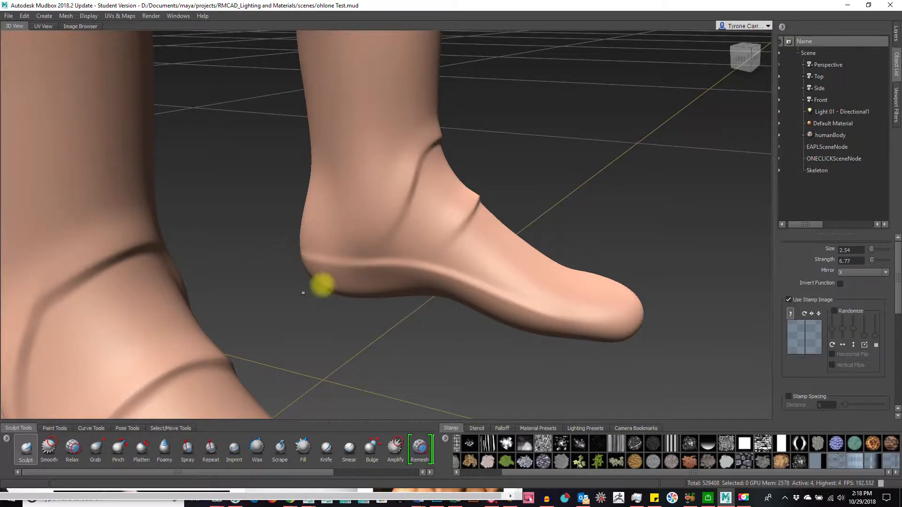
pyautogui.keyDown('alt'); pyautogui.moveTo(312, 288); pyautogui.dragTo(527, 295); pyautogui.keyUp('alt')
pyautogui.moveTo(391, 284); pyautogui.dragTo(331, 229)
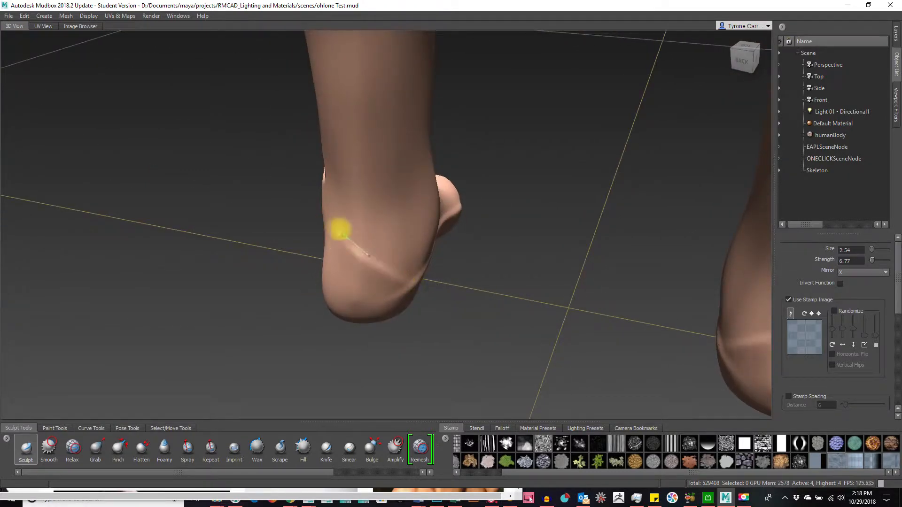
pyautogui.keyDown('alt'); pyautogui.moveTo(329, 214); pyautogui.dragTo(399, 240); pyautogui.keyUp('alt')
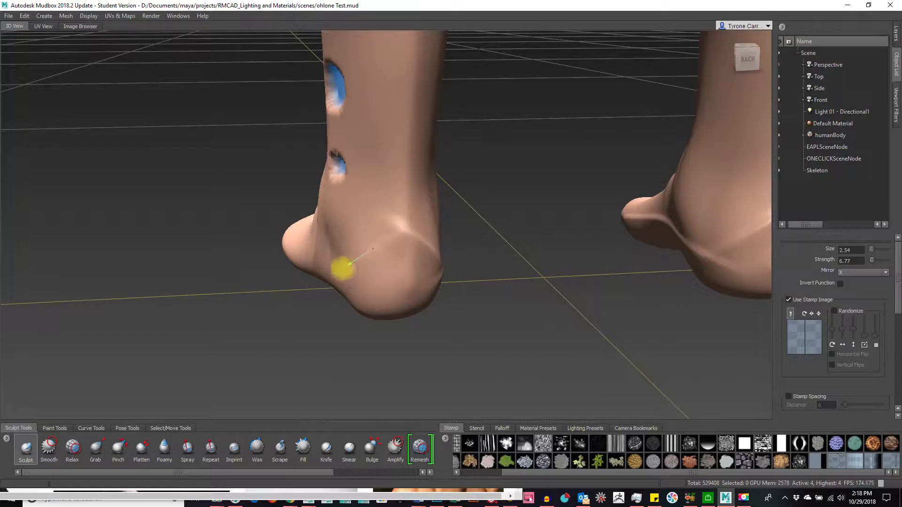
# Continue the sole seam along the outer side of the foot and around the toe.
pyautogui.moveTo(323, 277)
pyautogui.keyDown('alt'); pyautogui.mouseDown()
pyautogui.moveTo(353, 258)
pyautogui.moveTo(431, 274)
pyautogui.mouseUp(); pyautogui.keyUp('alt')
pyautogui.moveTo(312, 281); pyautogui.dragTo(249, 289)
pyautogui.keyDown('alt'); pyautogui.moveTo(183, 287); pyautogui.dragTo(475, 231); pyautogui.keyUp('alt')
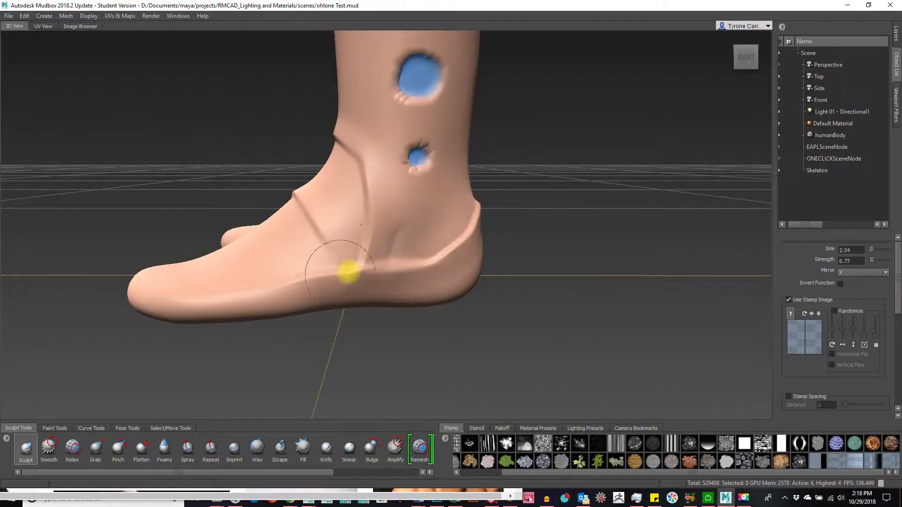
pyautogui.moveTo(434, 261); pyautogui.dragTo(416, 271)
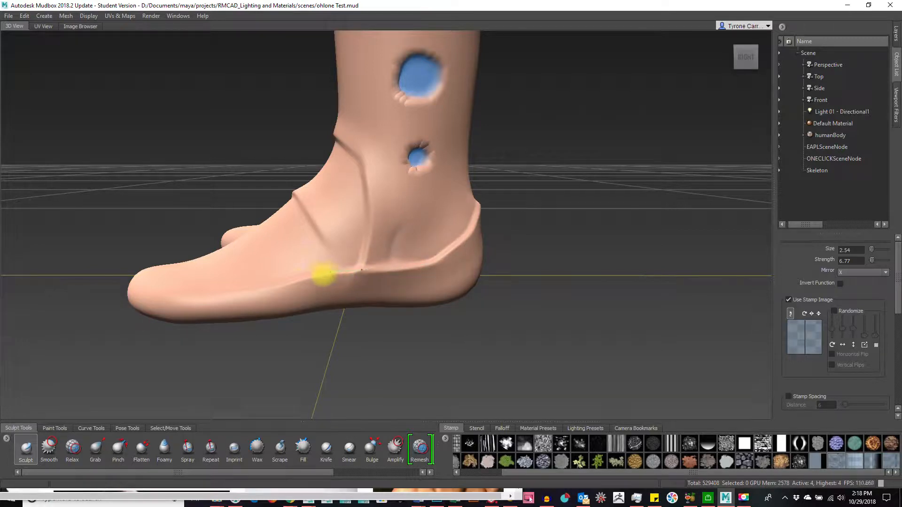
pyautogui.keyDown('alt'); pyautogui.moveTo(173, 294); pyautogui.dragTo(477, 375); pyautogui.keyUp('alt')
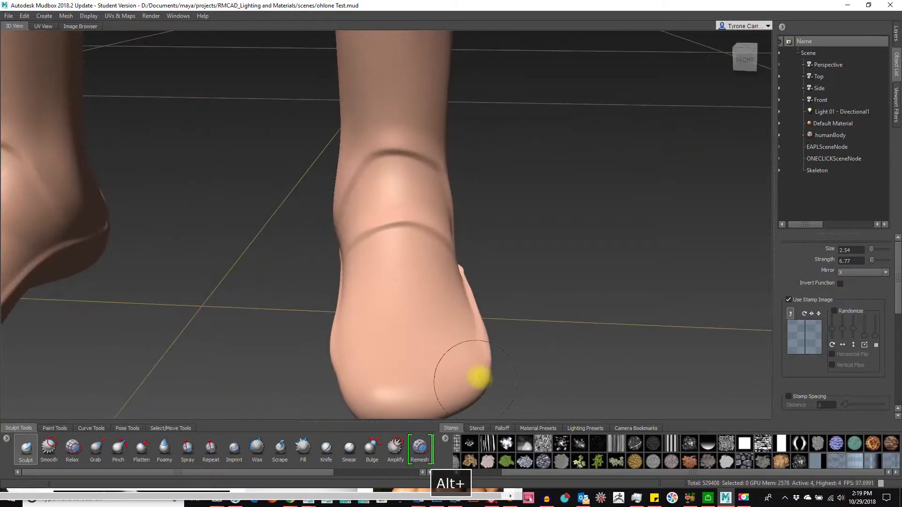
pyautogui.keyDown('alt'); pyautogui.moveTo(456, 329); pyautogui.dragTo(422, 280); pyautogui.keyUp('alt')
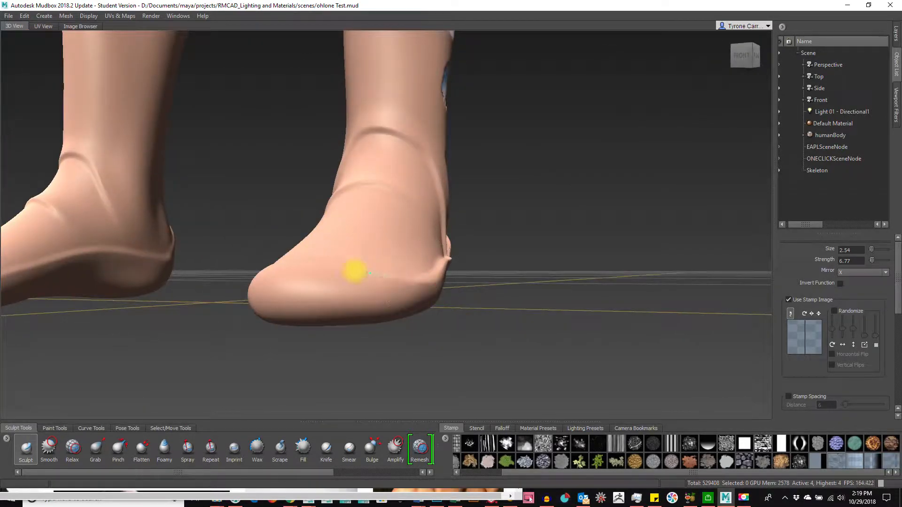
pyautogui.keyDown('alt'); pyautogui.moveTo(260, 270); pyautogui.dragTo(582, 318); pyautogui.keyUp('alt')
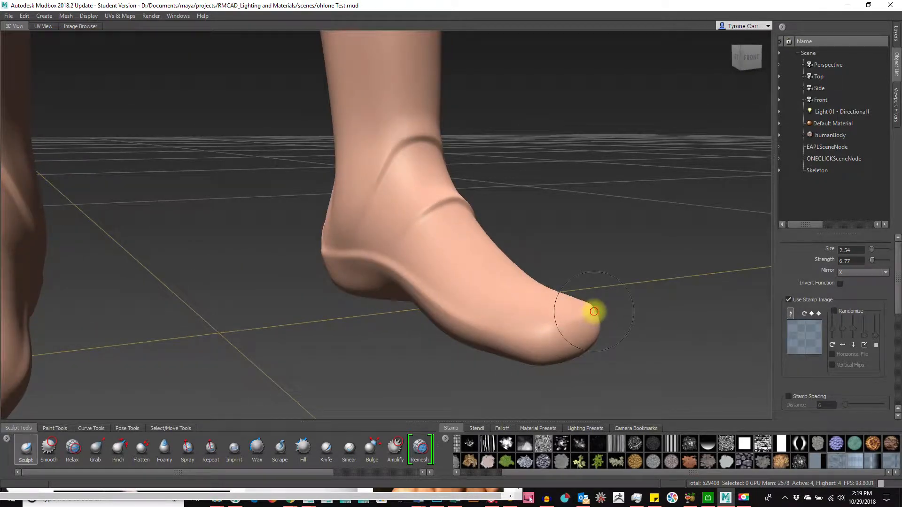
pyautogui.keyDown('alt'); pyautogui.moveTo(447, 316); pyautogui.dragTo(329, 315); pyautogui.keyUp('alt')
pyautogui.keyDown('alt'); pyautogui.moveTo(334, 241); pyautogui.dragTo(733, 277, button='right'); pyautogui.keyUp('alt')
pyautogui.keyDown('alt'); pyautogui.moveTo(471, 277); pyautogui.dragTo(309, 296); pyautogui.keyUp('alt')
# Extend the ankle and instep seam lines down the inner side of the foot to the sole seam.
pyautogui.keyDown('alt'); pyautogui.moveTo(407, 311); pyautogui.dragTo(450, 209); pyautogui.keyUp('alt')
pyautogui.keyDown('alt'); pyautogui.moveTo(382, 204); pyautogui.dragTo(446, 214, button='right'); pyautogui.keyUp('alt')
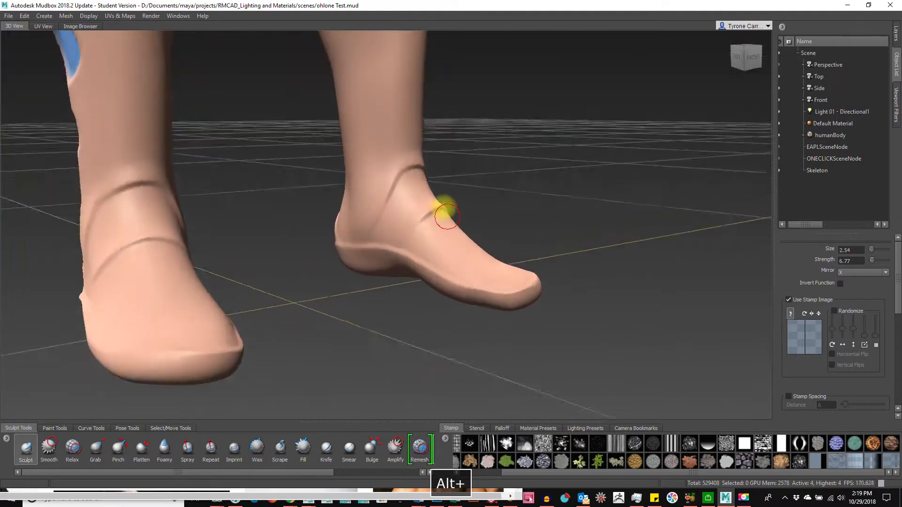
pyautogui.keyDown('alt'); pyautogui.moveTo(447, 216); pyautogui.dragTo(423, 202); pyautogui.keyUp('alt')
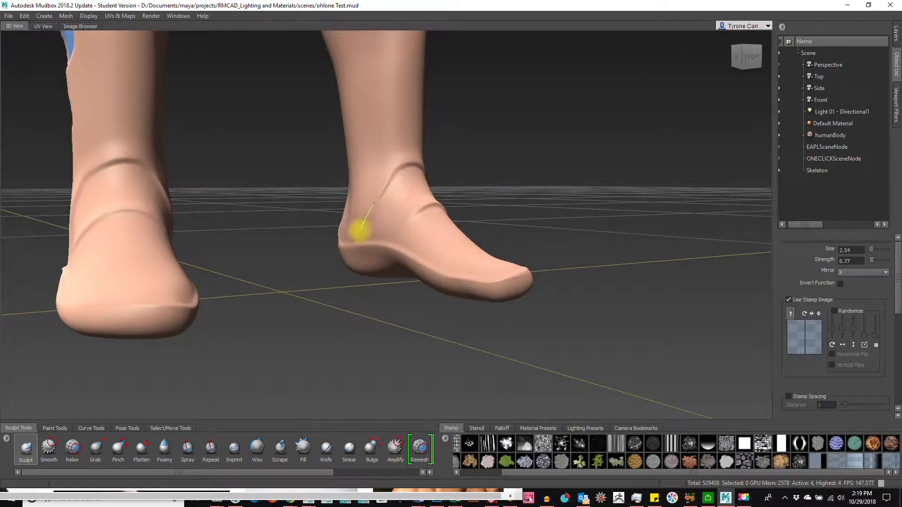
pyautogui.keyDown('alt'); pyautogui.moveTo(494, 243); pyautogui.dragTo(371, 227, button='right'); pyautogui.keyUp('alt')
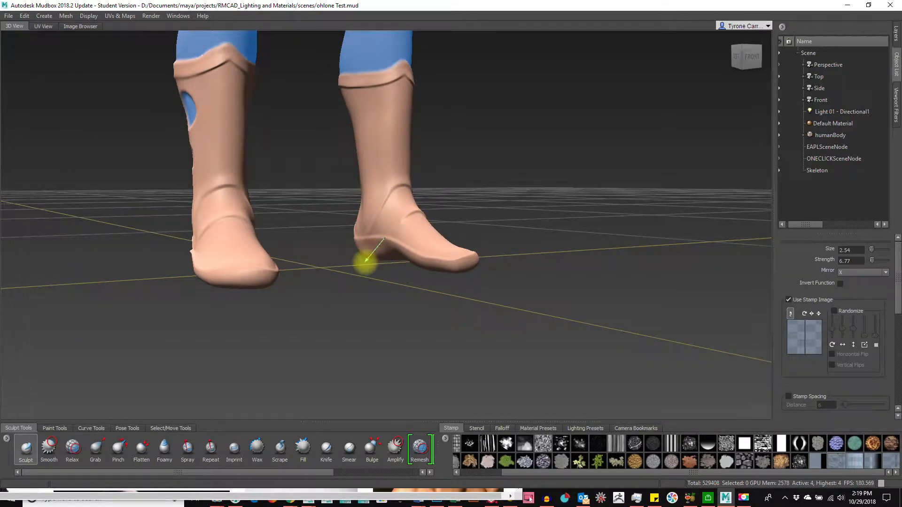
pyautogui.keyDown('alt'); pyautogui.moveTo(365, 262); pyautogui.dragTo(626, 262, button='right'); pyautogui.keyUp('alt')
pyautogui.keyDown('alt'); pyautogui.moveTo(627, 262); pyautogui.dragTo(447, 202); pyautogui.keyUp('alt')
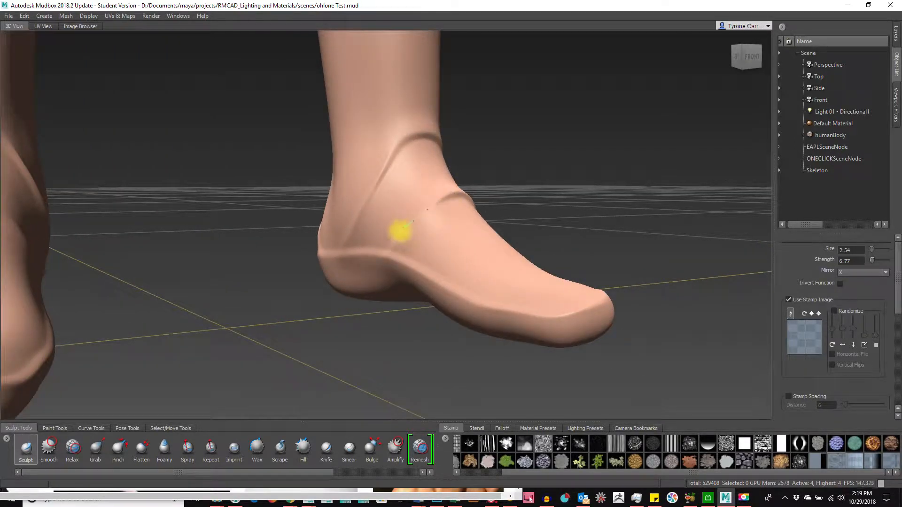
pyautogui.hotkey('ctrl', 'z')
pyautogui.moveTo(410, 215); pyautogui.dragTo(455, 184)
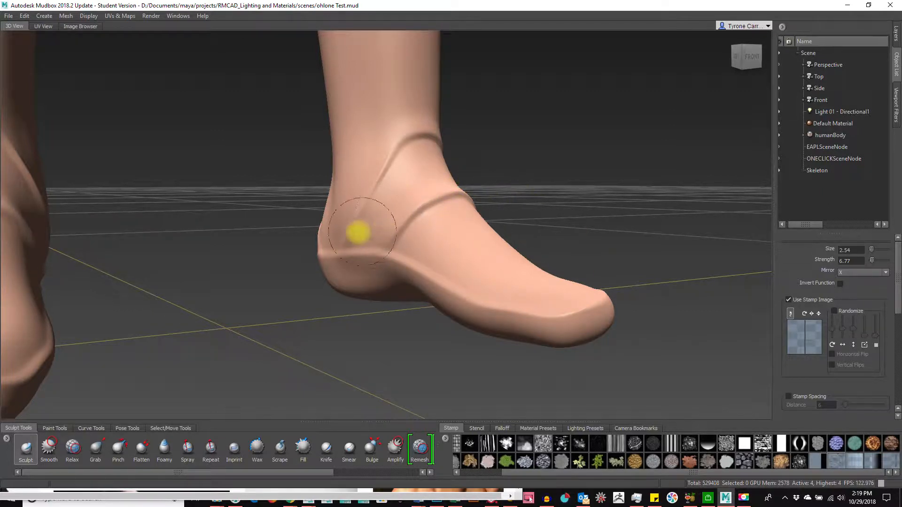
pyautogui.moveTo(394, 164); pyautogui.dragTo(432, 118)
# Unfreeze the whole body.
pyautogui.keyDown('alt'); pyautogui.moveTo(490, 214); pyautogui.dragTo(287, 214, button='right'); pyautogui.keyUp('alt')
pyautogui.moveTo(432, 235)
pyautogui.keyDown('alt'); pyautogui.mouseDown()
pyautogui.moveTo(343, 263)
pyautogui.moveTo(274, 265)
pyautogui.moveTo(403, 258)
pyautogui.moveTo(480, 234)
pyautogui.mouseUp(); pyautogui.keyUp('alt')
pyautogui.keyDown('alt'); pyautogui.moveTo(471, 153); pyautogui.dragTo(277, 49, button='right'); pyautogui.keyUp('alt')
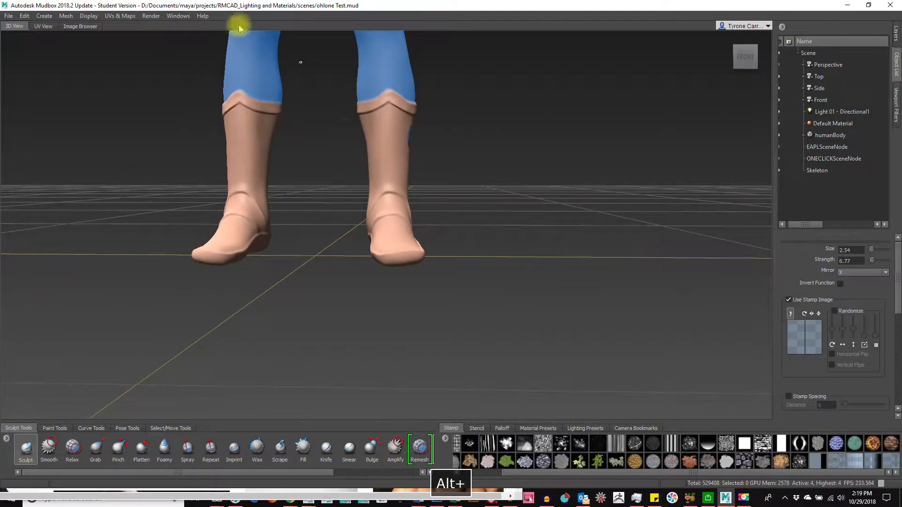
pyautogui.click(25, 16)
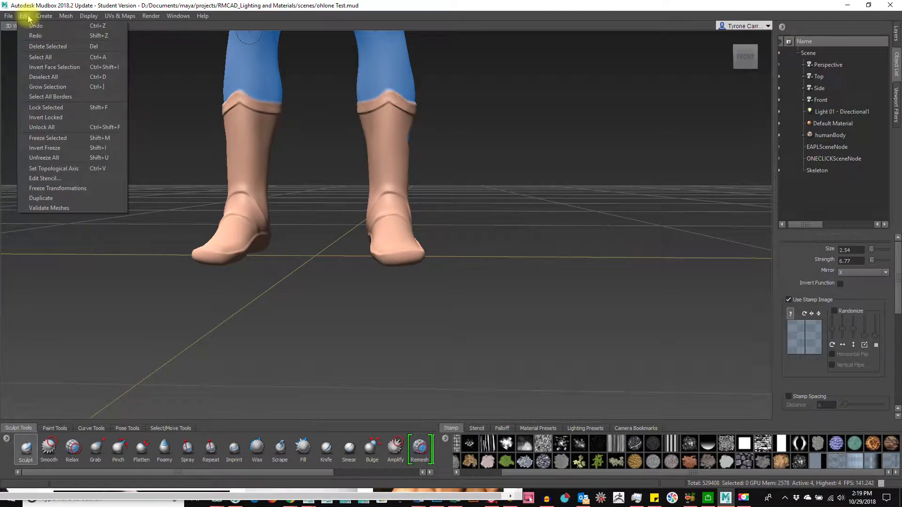
pyautogui.click(44, 157)
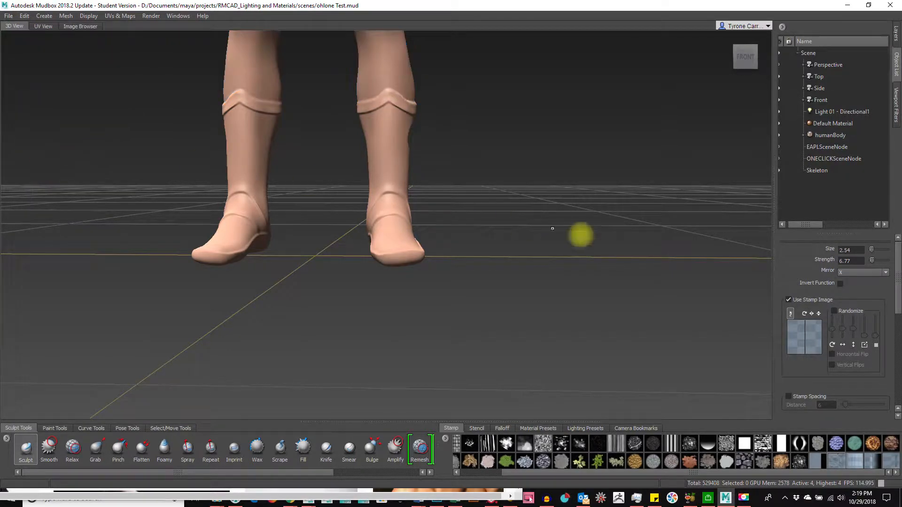
# Examine the finished boots from several sides and check them against the whole figure.
pyautogui.keyDown('alt'); pyautogui.moveTo(578, 233); pyautogui.dragTo(427, 246); pyautogui.keyUp('alt')
pyautogui.keyDown('alt'); pyautogui.moveTo(427, 246); pyautogui.dragTo(322, 311, button='right'); pyautogui.keyUp('alt')
pyautogui.keyDown('alt'); pyautogui.moveTo(322, 312); pyautogui.dragTo(593, 300); pyautogui.keyUp('alt')
pyautogui.keyDown('alt'); pyautogui.moveTo(524, 322); pyautogui.dragTo(522, 229, button='right'); pyautogui.keyUp('alt')
pyautogui.keyDown('alt'); pyautogui.moveTo(498, 245); pyautogui.dragTo(486, 193); pyautogui.keyUp('alt')
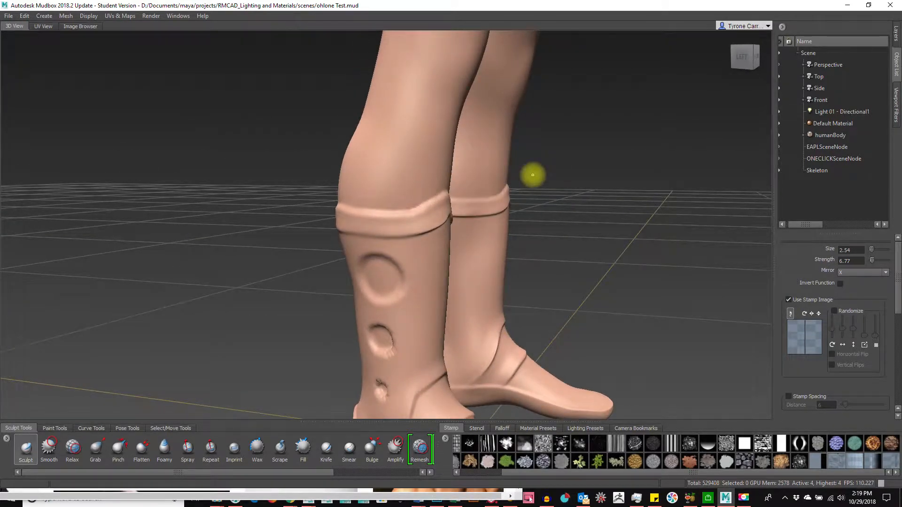
pyautogui.keyDown('alt'); pyautogui.moveTo(645, 192); pyautogui.dragTo(373, 127, button='right'); pyautogui.keyUp('alt')
pyautogui.keyDown('alt'); pyautogui.moveTo(372, 126); pyautogui.dragTo(371, 211, button='middle'); pyautogui.keyUp('alt')
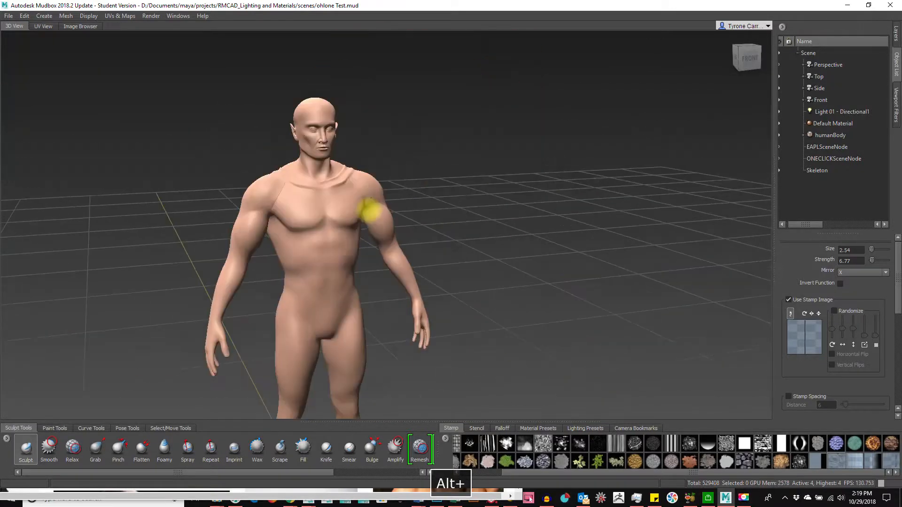
# Add a new sculpt layer above Sculpt Layer 3 and subdivide the body mesh one level higher.
pyautogui.keyDown('alt'); pyautogui.moveTo(371, 212); pyautogui.dragTo(533, 229, button='right'); pyautogui.keyUp('alt')
pyautogui.keyDown('alt'); pyautogui.moveTo(534, 230); pyautogui.dragTo(666, 101); pyautogui.keyUp('alt')
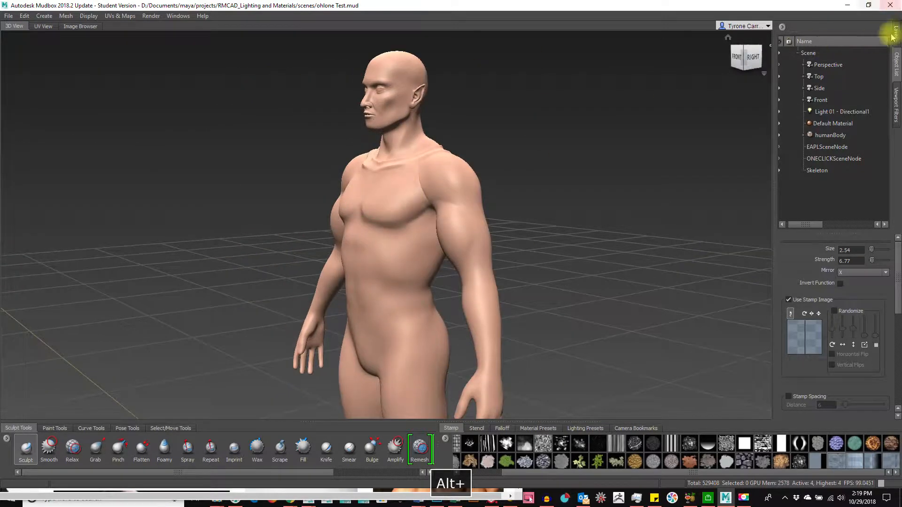
pyautogui.click(894, 38)
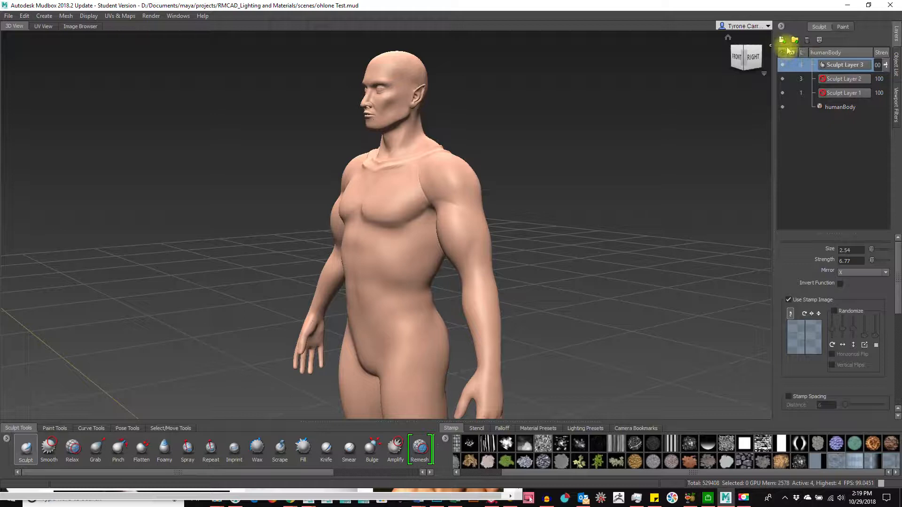
pyautogui.click(781, 40)
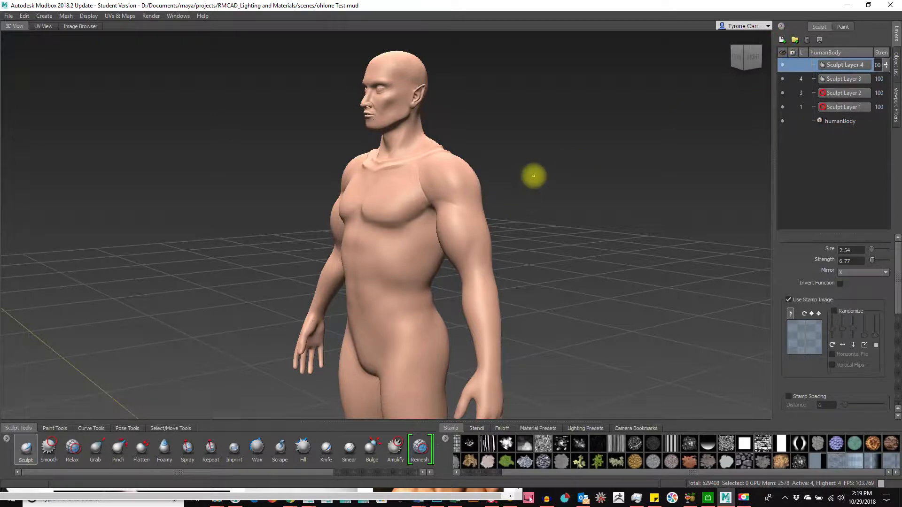
pyautogui.hotkey('shift', 'd')
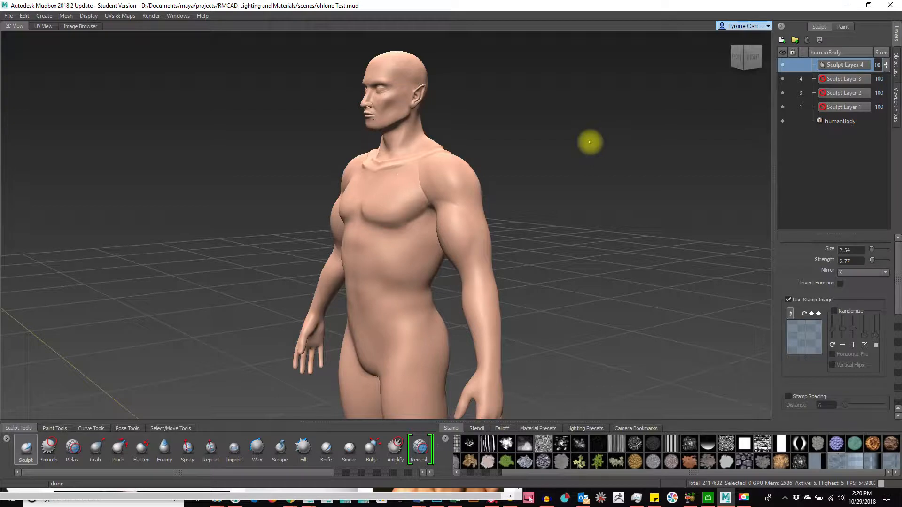
# Set the body mesh to subdivision level 4 and make Sculpt Layer 3 the active layer.
pyautogui.press('pagedown')
pyautogui.press('pagedown')
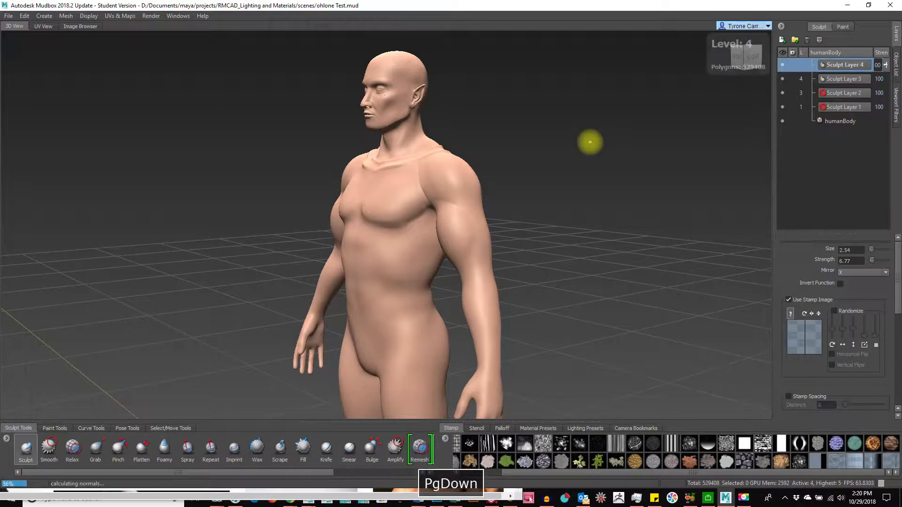
pyautogui.press('pageup')
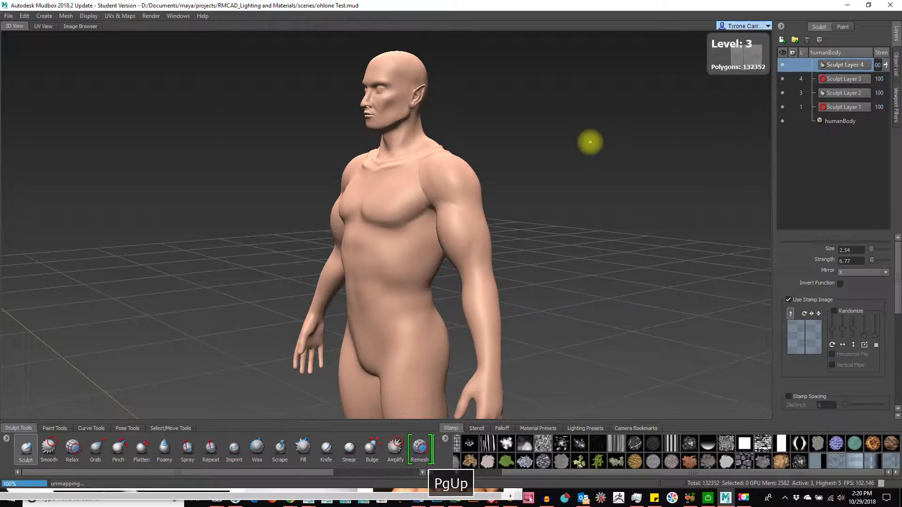
pyautogui.click(839, 81)
# Hide and show Sculpt Layer 3 to compare the legs without and with the sculpted boots.
pyautogui.moveTo(663, 284)
pyautogui.keyDown('alt'); pyautogui.mouseDown(button='right')
pyautogui.moveTo(554, 314)
pyautogui.moveTo(509, 312)
pyautogui.mouseUp(button='right'); pyautogui.keyUp('alt')
pyautogui.keyDown('alt'); pyautogui.moveTo(509, 311); pyautogui.dragTo(494, 234, button='middle'); pyautogui.keyUp('alt')
pyautogui.keyDown('alt'); pyautogui.moveTo(494, 233); pyautogui.dragTo(700, 282, button='right'); pyautogui.keyUp('alt')
pyautogui.keyDown('alt'); pyautogui.moveTo(627, 250); pyautogui.dragTo(570, 274, button='middle'); pyautogui.keyUp('alt')
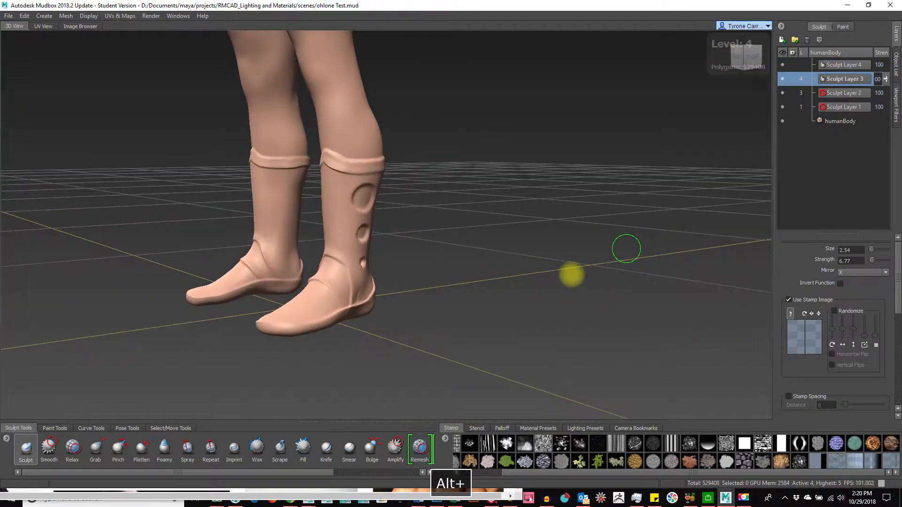
pyautogui.keyDown('alt'); pyautogui.moveTo(570, 274); pyautogui.dragTo(677, 235, button='right'); pyautogui.keyUp('alt')
pyautogui.click(782, 79)
pyautogui.click(782, 78)
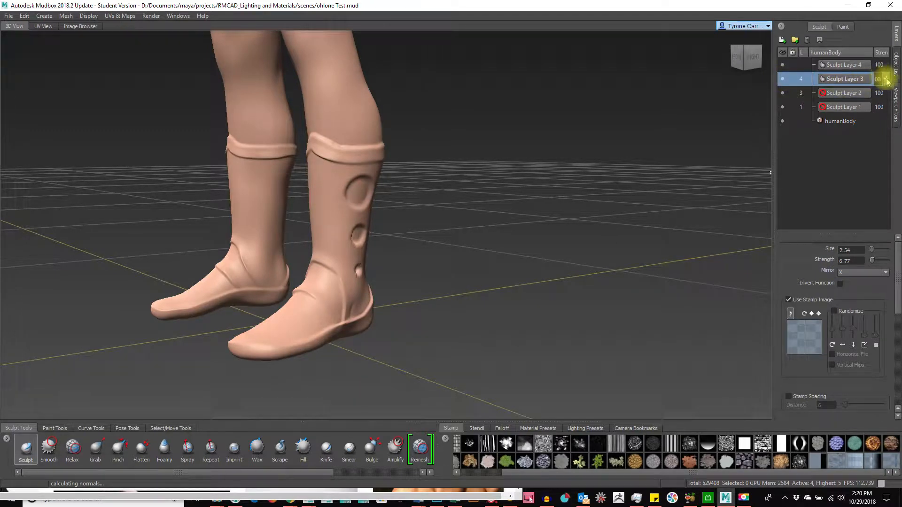
# Lower Sculpt Layer 3's strength to fade the boots, and restore it to full strength.
pyautogui.moveTo(888, 82); pyautogui.dragTo(891, 140)
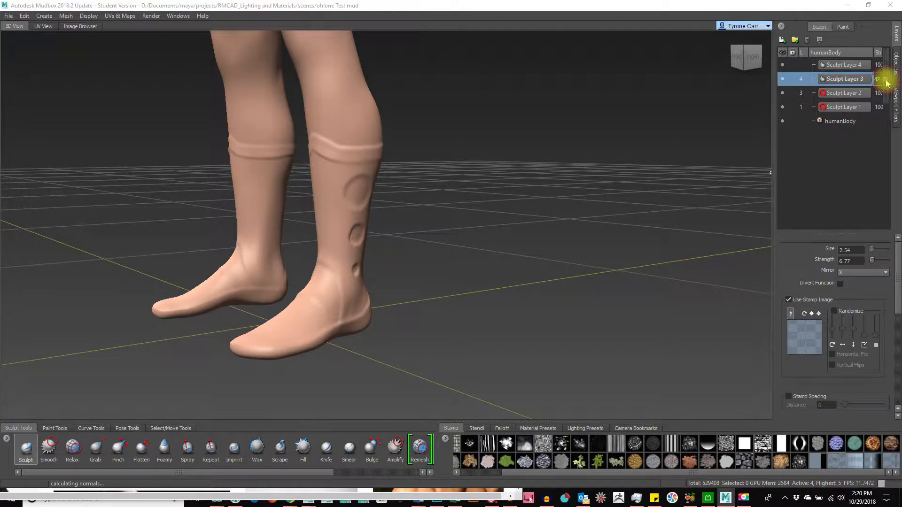
pyautogui.moveTo(888, 83); pyautogui.dragTo(887, 101)
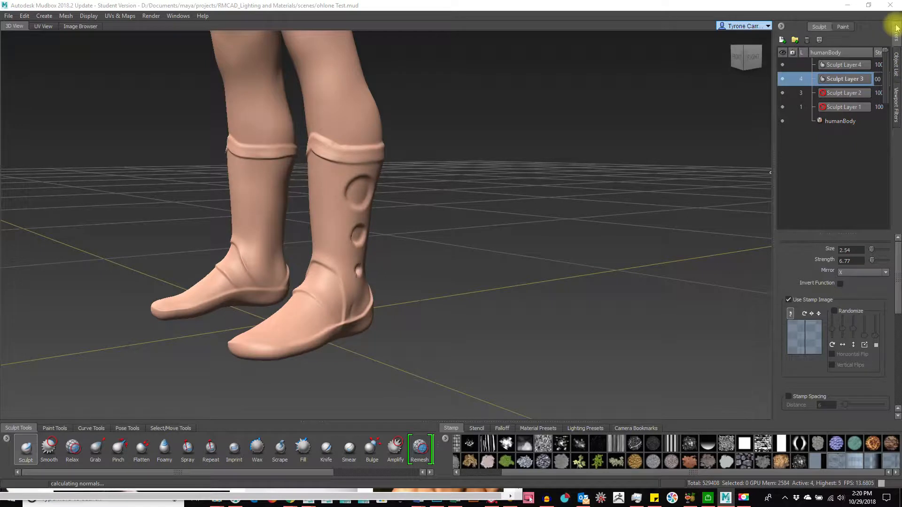
# Examine the whole figure from the boots up to the head and back down.
pyautogui.keyDown('alt'); pyautogui.moveTo(502, 221); pyautogui.dragTo(414, 300); pyautogui.keyUp('alt')
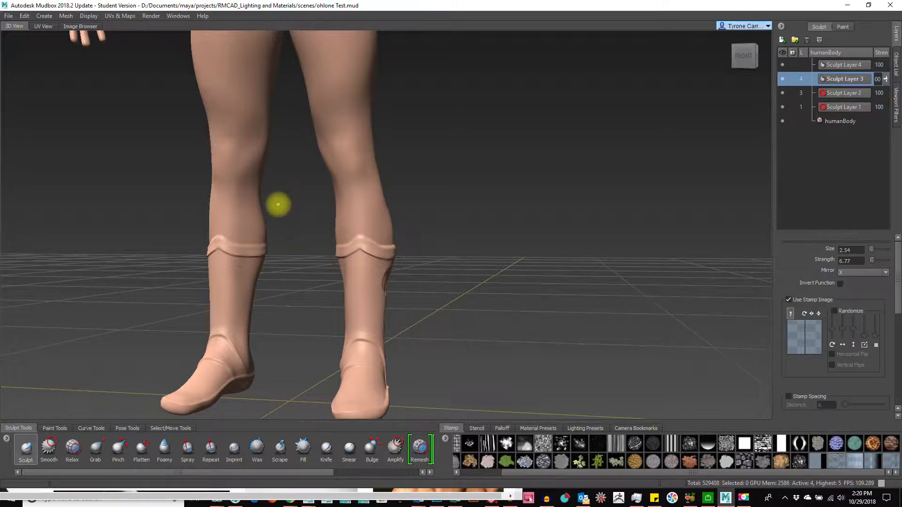
pyautogui.keyDown('alt'); pyautogui.moveTo(342, 155); pyautogui.dragTo(417, 264, button='middle'); pyautogui.keyUp('alt')
pyautogui.keyDown('alt'); pyautogui.moveTo(417, 264); pyautogui.dragTo(487, 152); pyautogui.keyUp('alt')
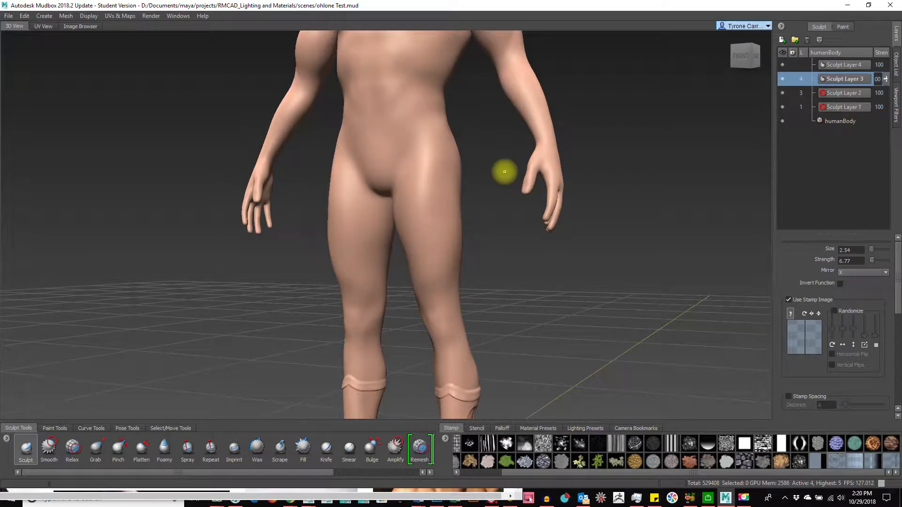
pyautogui.keyDown('alt'); pyautogui.moveTo(520, 133); pyautogui.dragTo(511, 261); pyautogui.keyUp('alt')
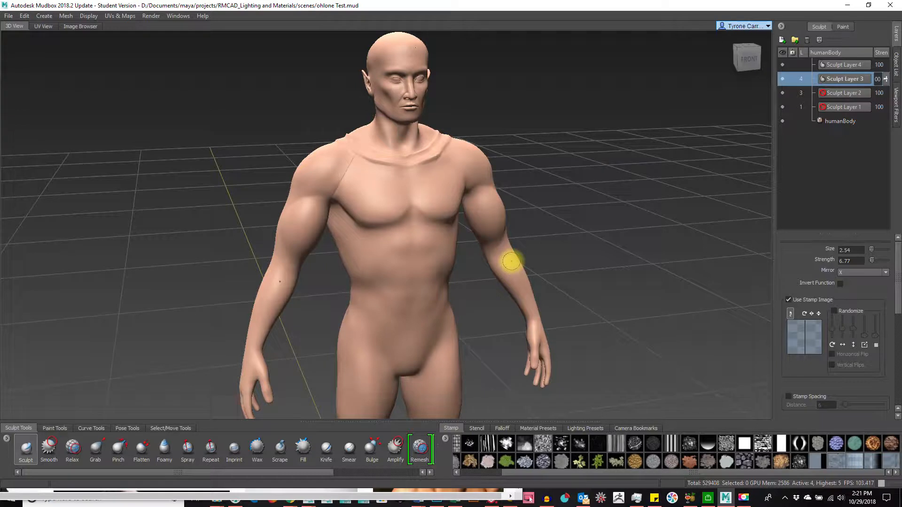
pyautogui.keyDown('alt'); pyautogui.moveTo(585, 285); pyautogui.dragTo(515, 281, button='right'); pyautogui.keyUp('alt')
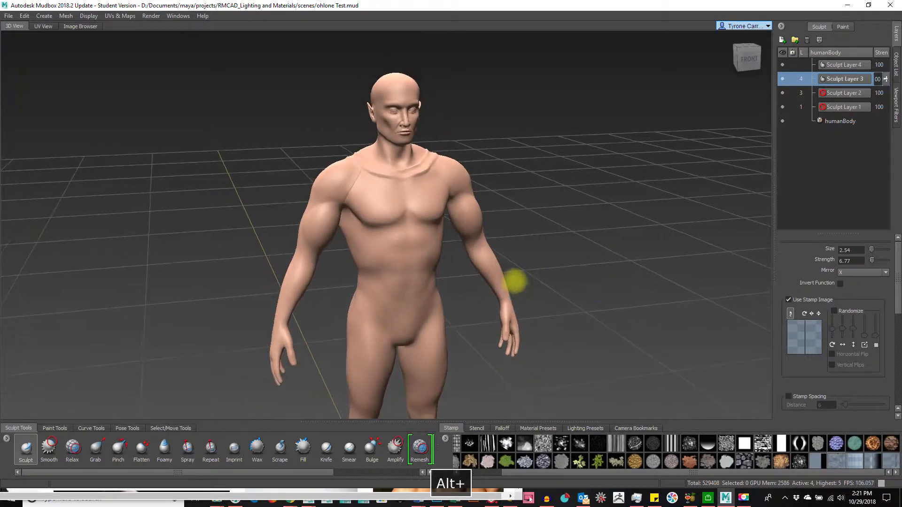
pyautogui.keyDown('alt'); pyautogui.moveTo(569, 315); pyautogui.dragTo(551, 208, button='middle'); pyautogui.keyUp('alt')
pyautogui.keyDown('alt'); pyautogui.moveTo(597, 282); pyautogui.dragTo(567, 285); pyautogui.keyUp('alt')
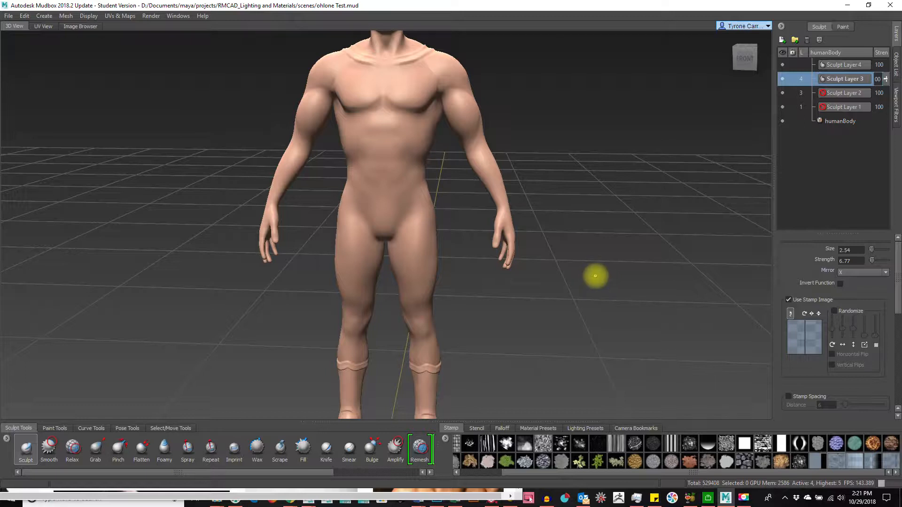
pyautogui.keyDown('alt'); pyautogui.moveTo(600, 294); pyautogui.dragTo(584, 260, button='middle'); pyautogui.keyUp('alt')
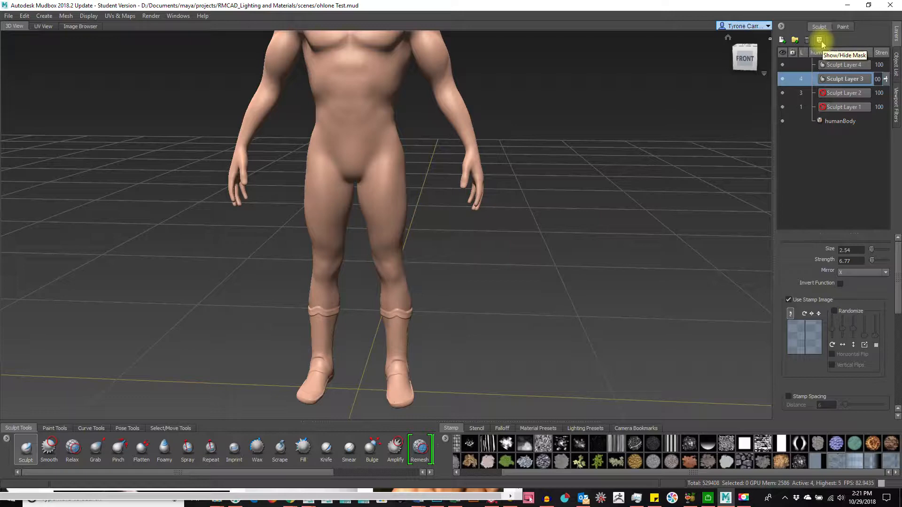
# Check the boots up close with Sculpt Layer 3 switched off and on again.
pyautogui.moveTo(596, 351)
pyautogui.keyDown('alt'); pyautogui.mouseDown()
pyautogui.moveTo(535, 396)
pyautogui.moveTo(581, 379)
pyautogui.moveTo(427, 326)
pyautogui.moveTo(546, 241)
pyautogui.mouseUp(); pyautogui.keyUp('alt')
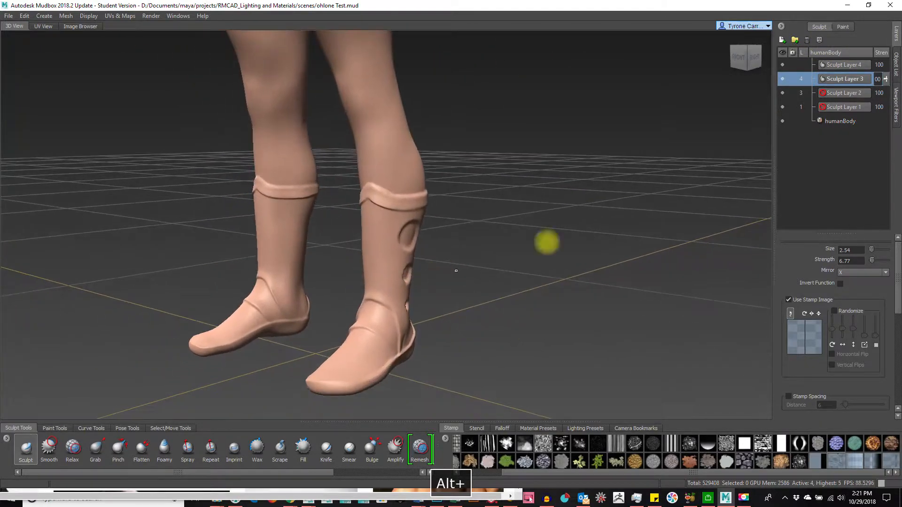
pyautogui.click(783, 79)
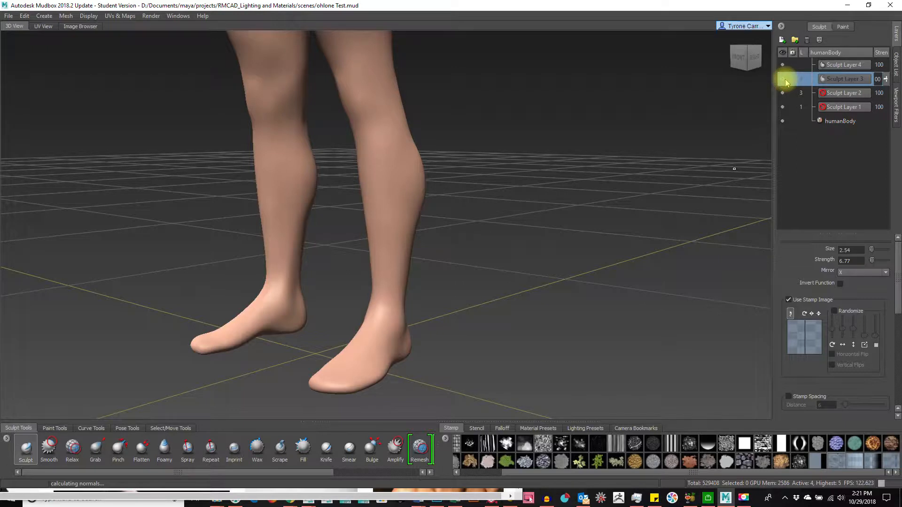
pyautogui.click(783, 80)
pyautogui.rightClick(851, 79)
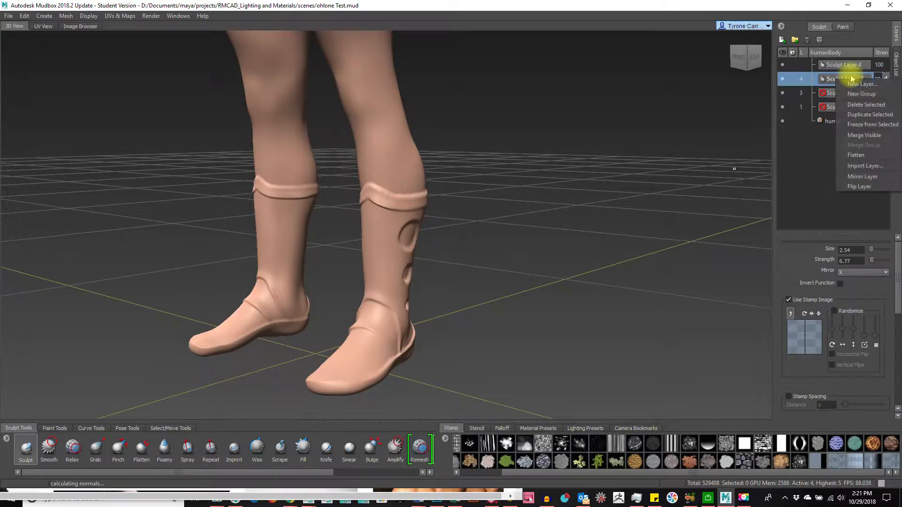
pyautogui.click(828, 84)
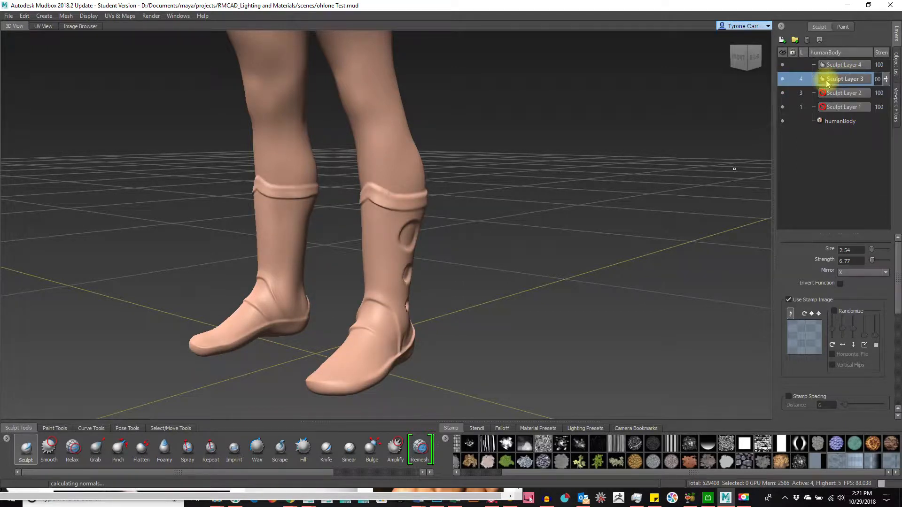
pyautogui.click(781, 27)
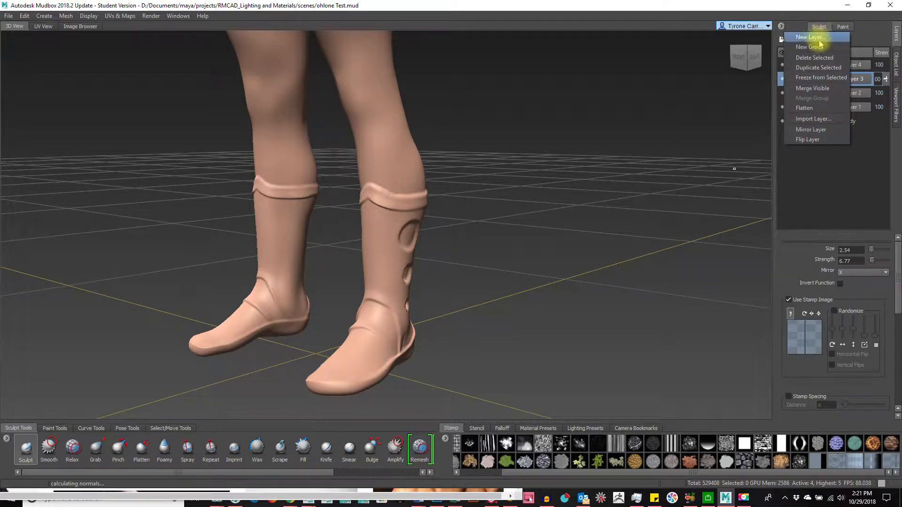
pyautogui.click(841, 159)
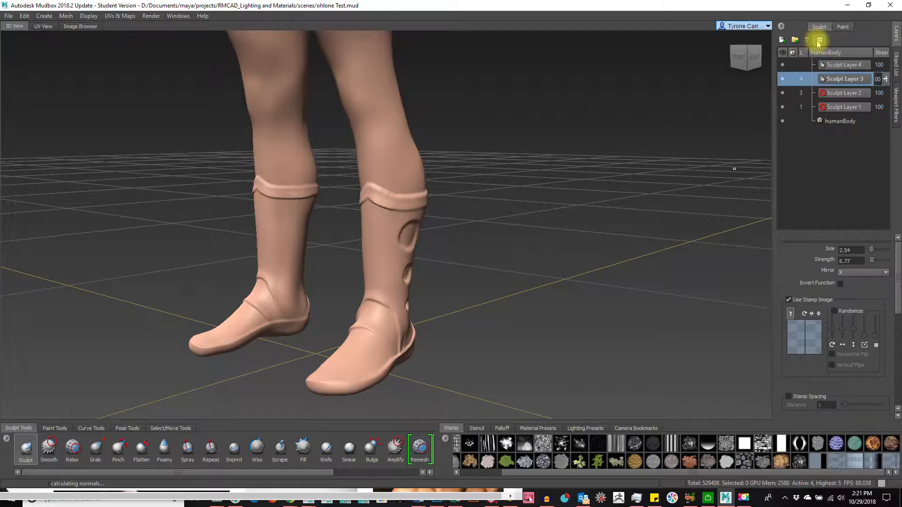
pyautogui.rightClick(807, 135)
pyautogui.click(849, 79)
pyautogui.rightClick(846, 78)
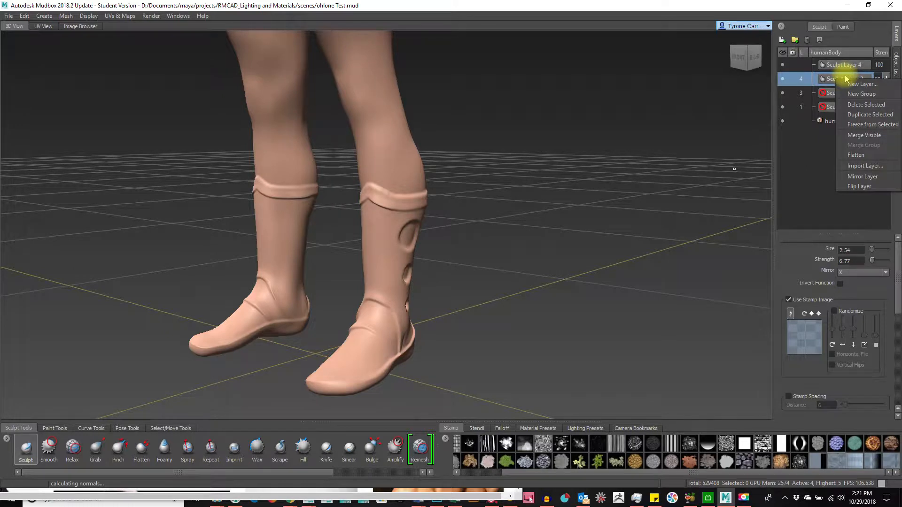
pyautogui.click(847, 78)
pyautogui.rightClick(836, 80)
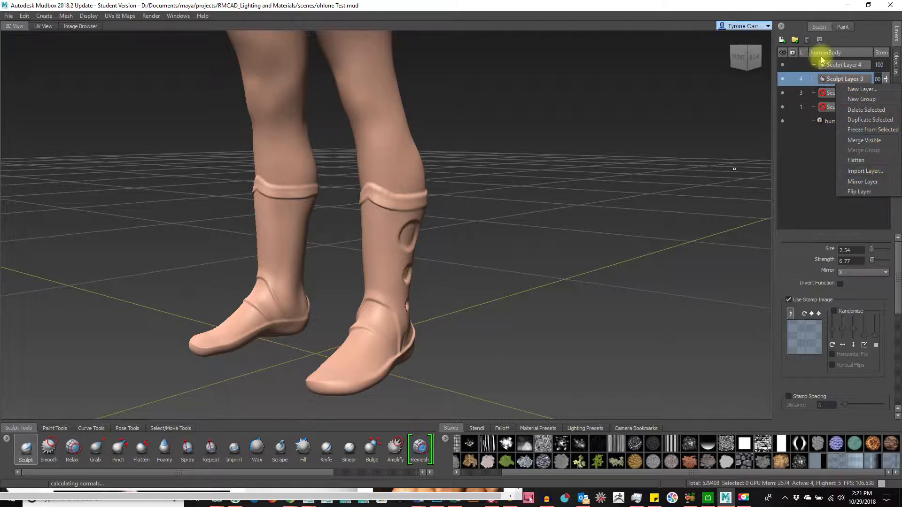
pyautogui.click(831, 40)
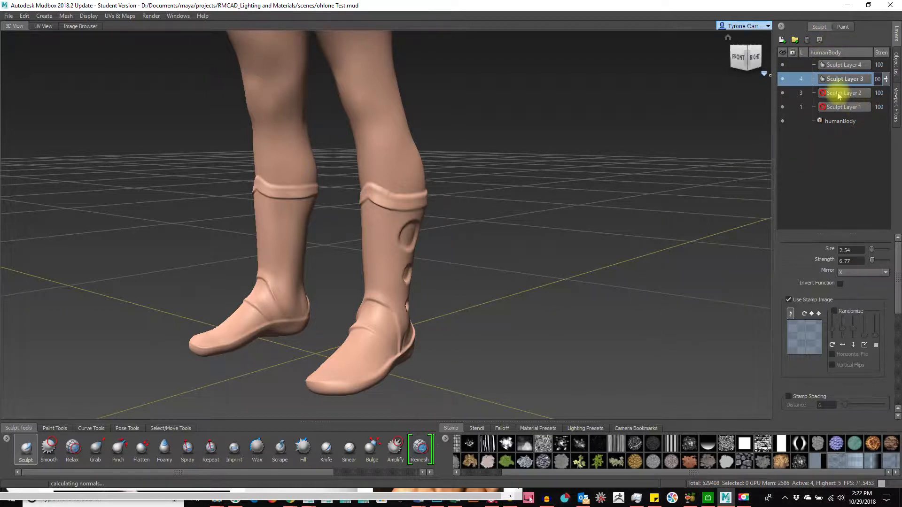
pyautogui.keyDown('alt'); pyautogui.moveTo(594, 225); pyautogui.dragTo(474, 229); pyautogui.keyUp('alt')
pyautogui.click(782, 26)
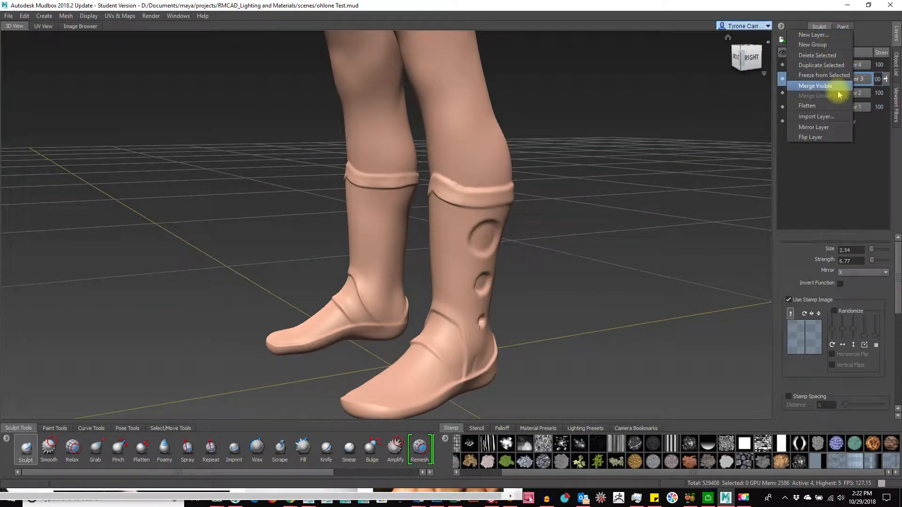
pyautogui.click(654, 70)
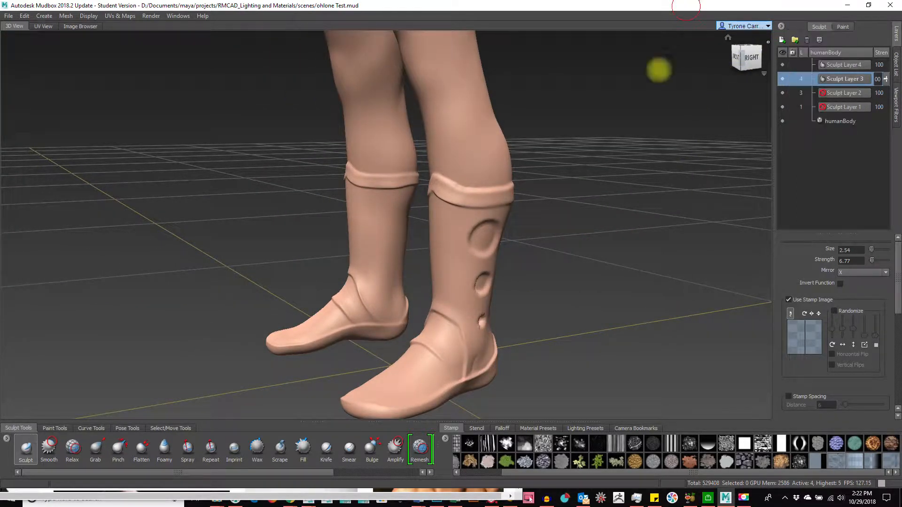
# Mask off the circular recesses on the boot's outer side in Sculpt Layer 3 with a size 4.74 Mask brush.
pyautogui.click(363, 472)
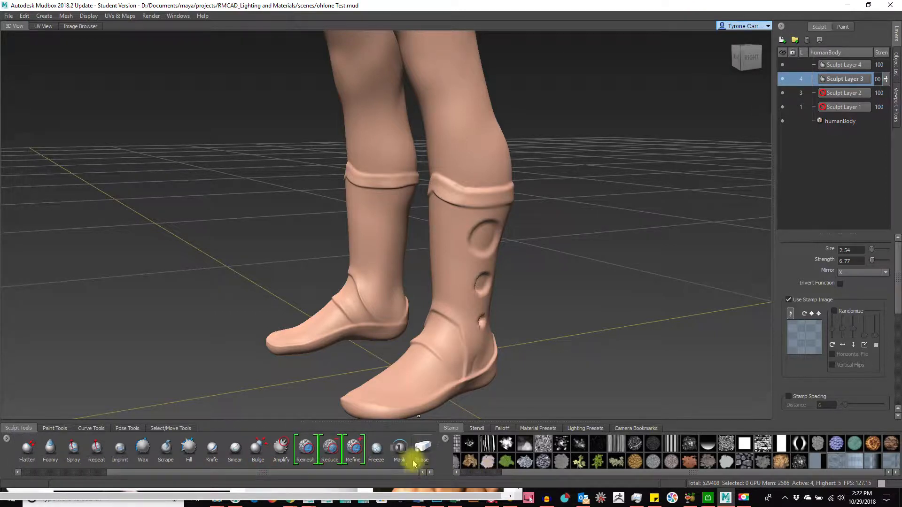
pyautogui.click(400, 452)
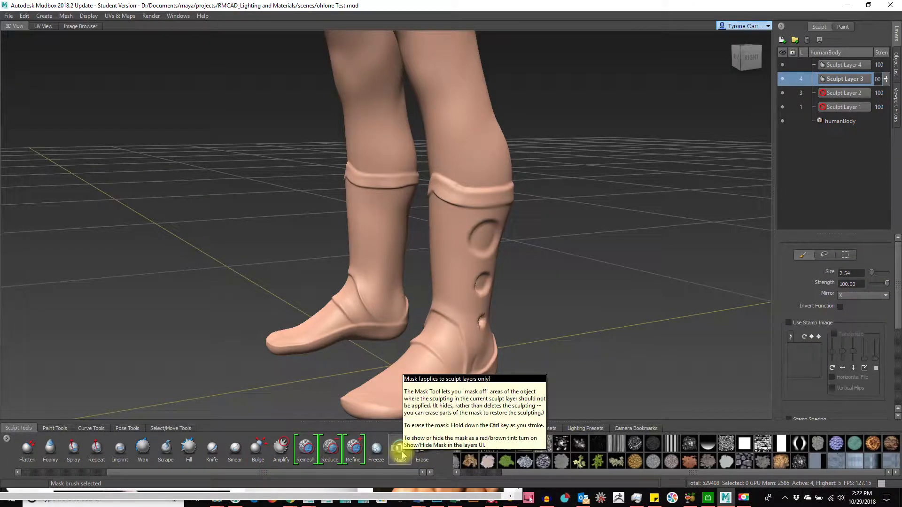
pyautogui.moveTo(561, 282)
pyautogui.keyDown('alt'); pyautogui.mouseDown()
pyautogui.moveTo(588, 265)
pyautogui.moveTo(549, 268)
pyautogui.moveTo(454, 238)
pyautogui.moveTo(463, 207)
pyautogui.moveTo(455, 207)
pyautogui.mouseUp(); pyautogui.keyUp('alt')
pyautogui.press('b')
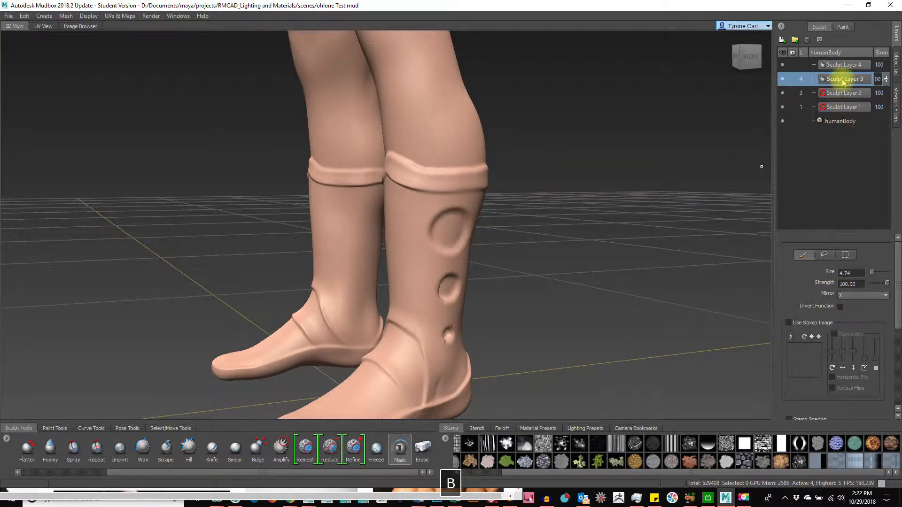
pyautogui.moveTo(461, 232)
pyautogui.mouseDown()
pyautogui.moveTo(424, 231)
pyautogui.moveTo(469, 232)
pyautogui.moveTo(408, 315)
pyautogui.moveTo(418, 348)
pyautogui.moveTo(458, 343)
pyautogui.mouseUp()
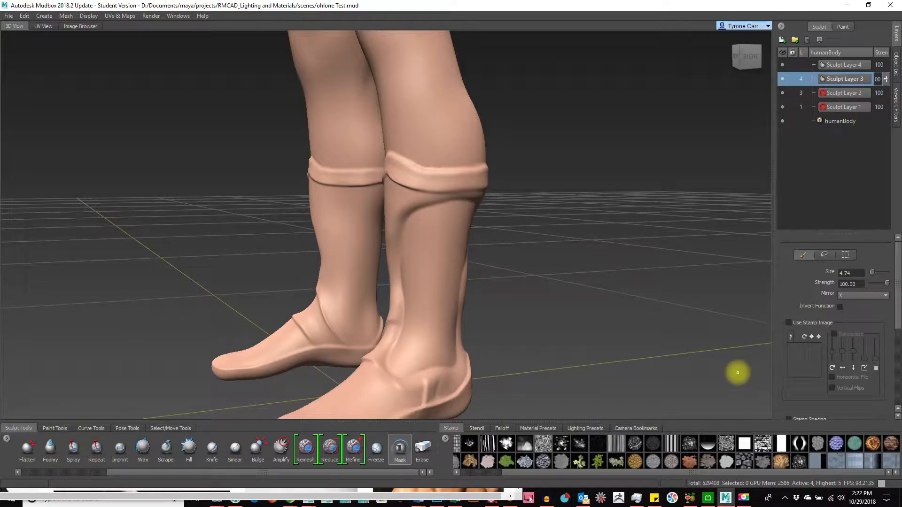
# Erase the mask from the boot's outer side to restore the masked sculpting.
pyautogui.click(819, 41)
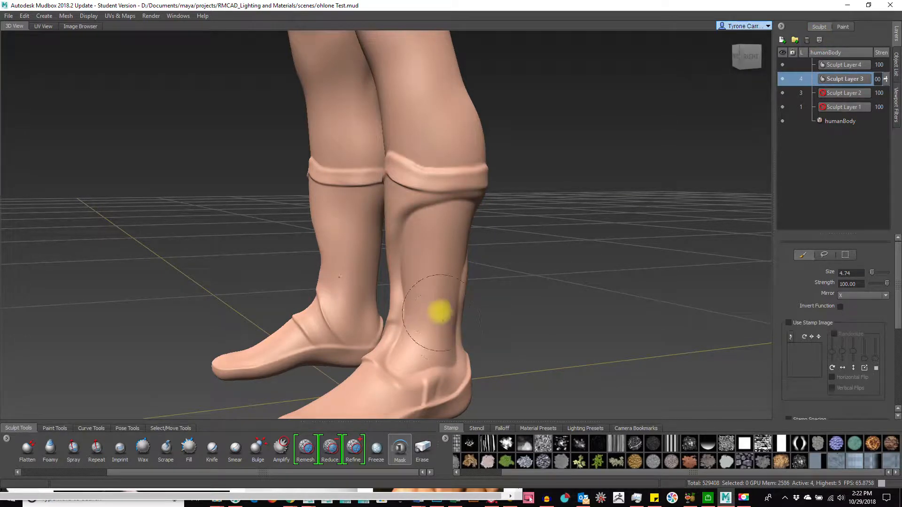
pyautogui.moveTo(431, 277)
pyautogui.keyDown('ctrl'); pyautogui.mouseDown()
pyautogui.moveTo(415, 353)
pyautogui.moveTo(385, 386)
pyautogui.moveTo(455, 272)
pyautogui.moveTo(427, 261)
pyautogui.moveTo(459, 241)
pyautogui.mouseUp(); pyautogui.keyUp('ctrl')
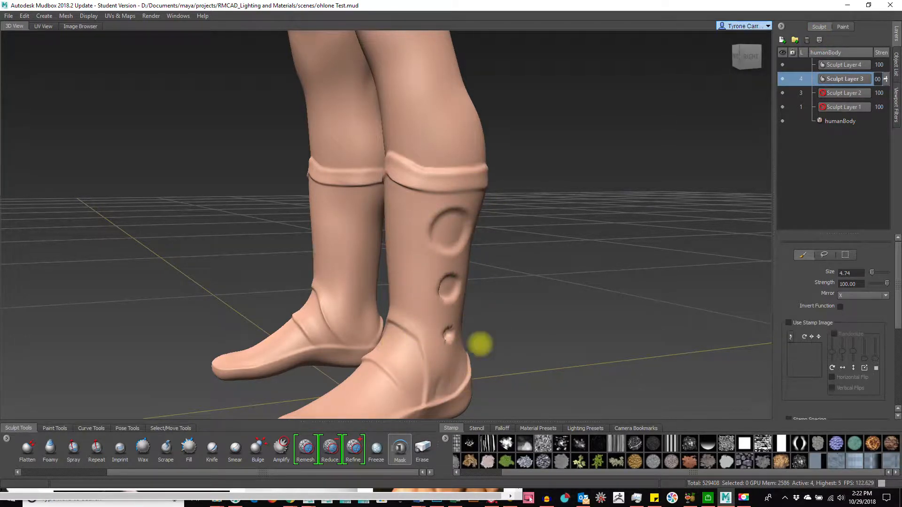
# Mask strips linking the circular recesses on the boot's outer side in Sculpt Layer 3, hide the mask display and inspect the boot.
pyautogui.keyDown('alt'); pyautogui.moveTo(587, 319); pyautogui.dragTo(556, 319); pyautogui.keyUp('alt')
pyautogui.keyDown('alt'); pyautogui.moveTo(555, 320); pyautogui.dragTo(745, 116, button='middle'); pyautogui.keyUp('alt')
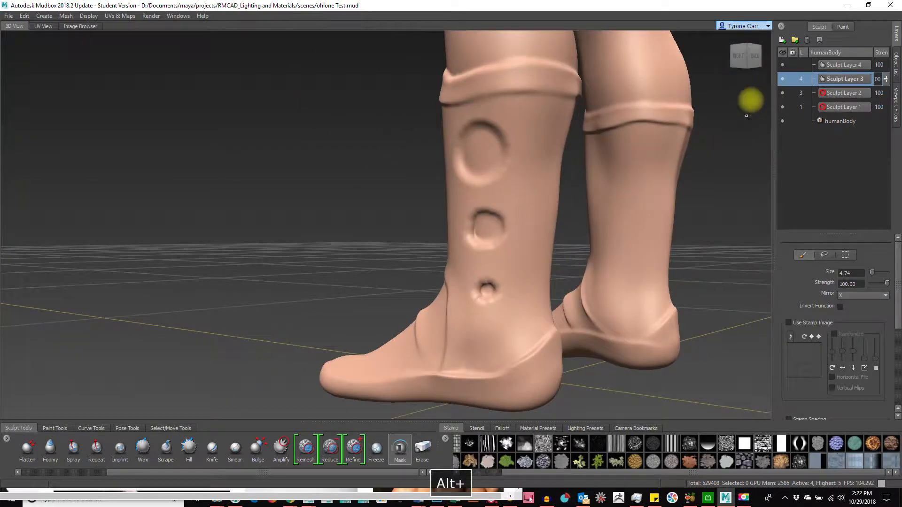
pyautogui.press('b')
pyautogui.moveTo(535, 200)
pyautogui.mouseDown()
pyautogui.moveTo(497, 196)
pyautogui.moveTo(490, 171)
pyautogui.moveTo(475, 167)
pyautogui.mouseUp()
pyautogui.moveTo(463, 201)
pyautogui.keyDown('alt'); pyautogui.mouseDown()
pyautogui.moveTo(511, 190)
pyautogui.moveTo(461, 207)
pyautogui.moveTo(458, 234)
pyautogui.moveTo(470, 238)
pyautogui.mouseUp(); pyautogui.keyUp('alt')
pyautogui.press('b')
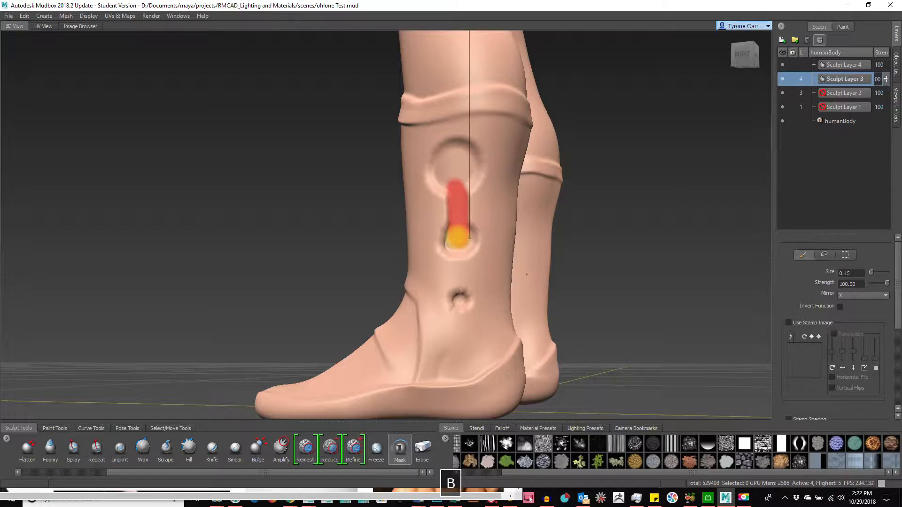
pyautogui.moveTo(457, 250); pyautogui.dragTo(459, 298)
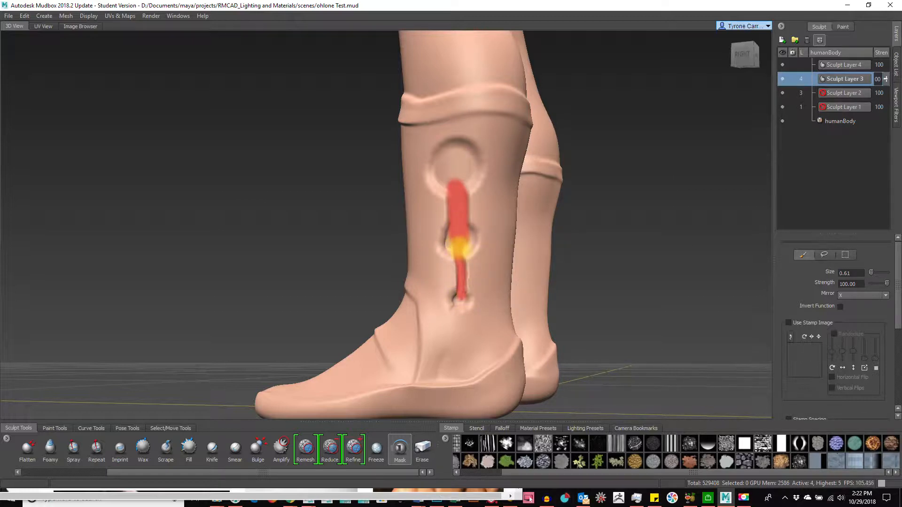
pyautogui.click(820, 41)
pyautogui.moveTo(488, 247)
pyautogui.keyDown('alt'); pyautogui.mouseDown()
pyautogui.moveTo(489, 296)
pyautogui.moveTo(274, 276)
pyautogui.moveTo(566, 237)
pyautogui.mouseUp(); pyautogui.keyUp('alt')
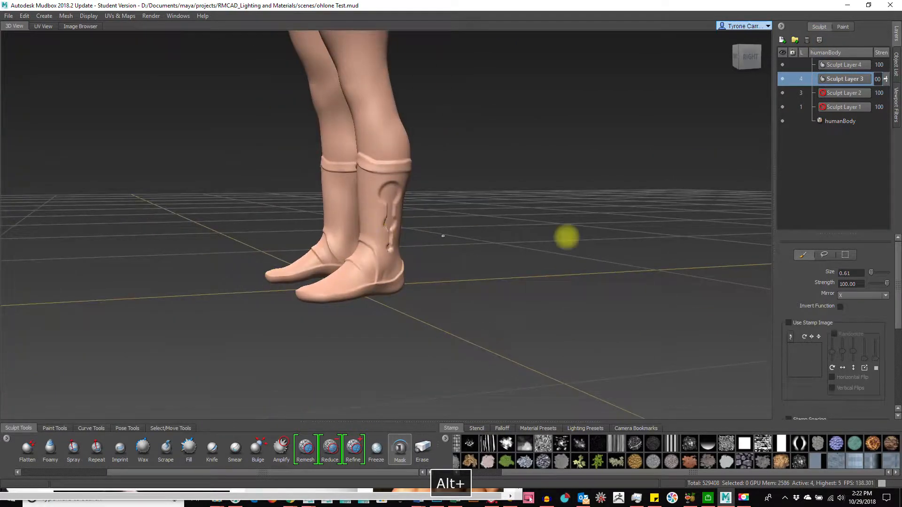
pyautogui.keyDown('alt'); pyautogui.moveTo(457, 207); pyautogui.dragTo(507, 246, button='right'); pyautogui.keyUp('alt')
pyautogui.keyDown('alt'); pyautogui.moveTo(429, 254); pyautogui.dragTo(418, 208); pyautogui.keyUp('alt')
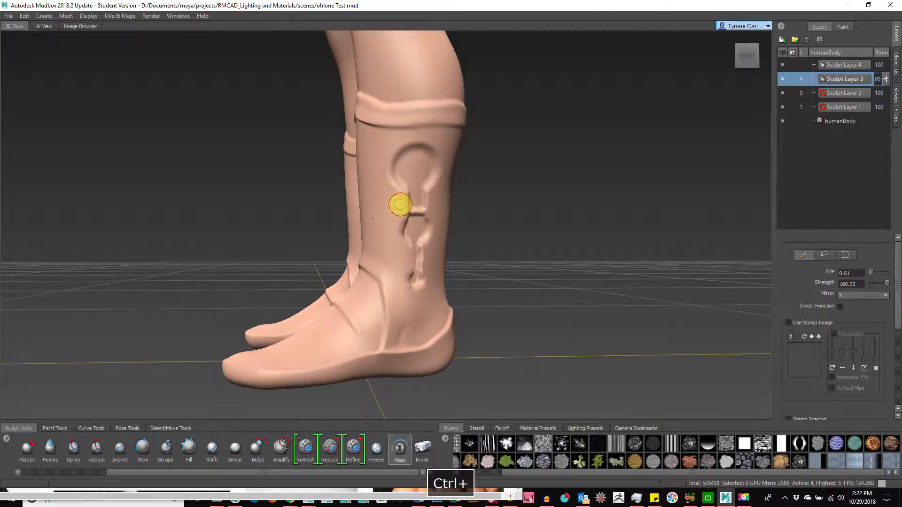
pyautogui.keyDown('alt'); pyautogui.moveTo(497, 207); pyautogui.dragTo(467, 209); pyautogui.keyUp('alt')
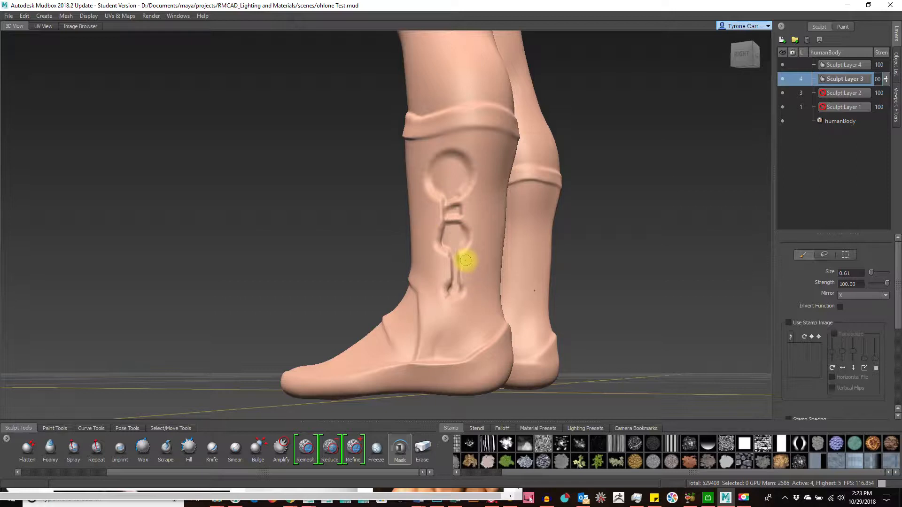
# Erase the mask strips between the boot's circular recesses with a size 3.98 Mask brush.
pyautogui.press('b')
pyautogui.moveTo(444, 229); pyautogui.dragTo(470, 228)
pyautogui.keyDown('ctrl'); pyautogui.moveTo(455, 186); pyautogui.dragTo(443, 281); pyautogui.keyUp('ctrl')
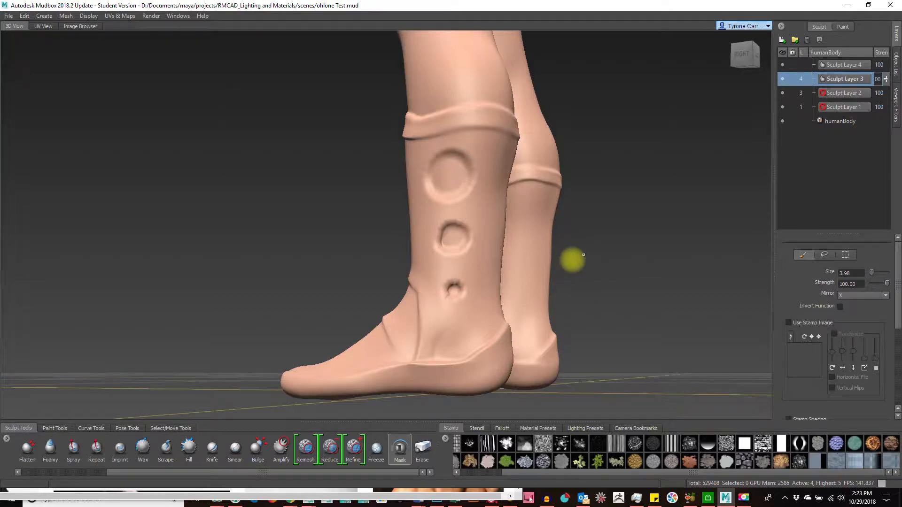
# Examine the figure from different angles, from the boots over the legs and torso up to the head.
pyautogui.keyDown('alt'); pyautogui.moveTo(526, 261); pyautogui.dragTo(420, 252); pyautogui.keyUp('alt')
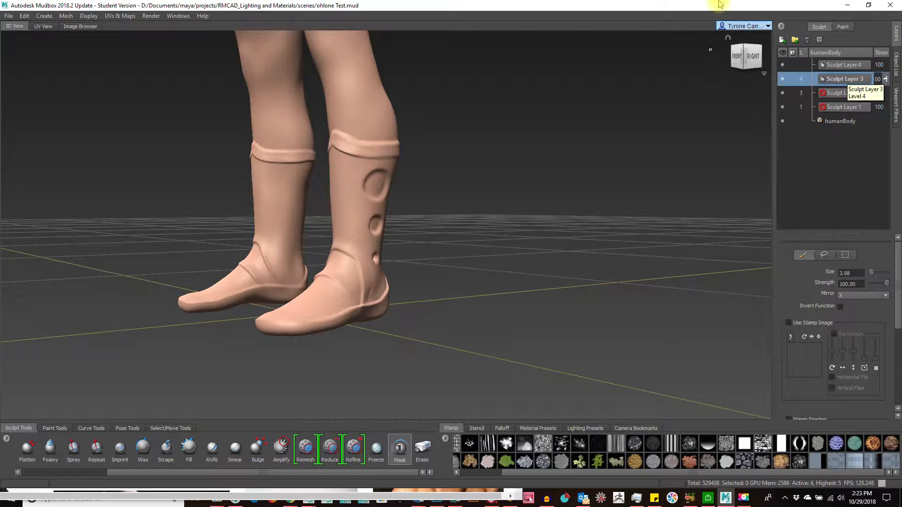
pyautogui.keyDown('alt'); pyautogui.moveTo(611, 271); pyautogui.dragTo(446, 333); pyautogui.keyUp('alt')
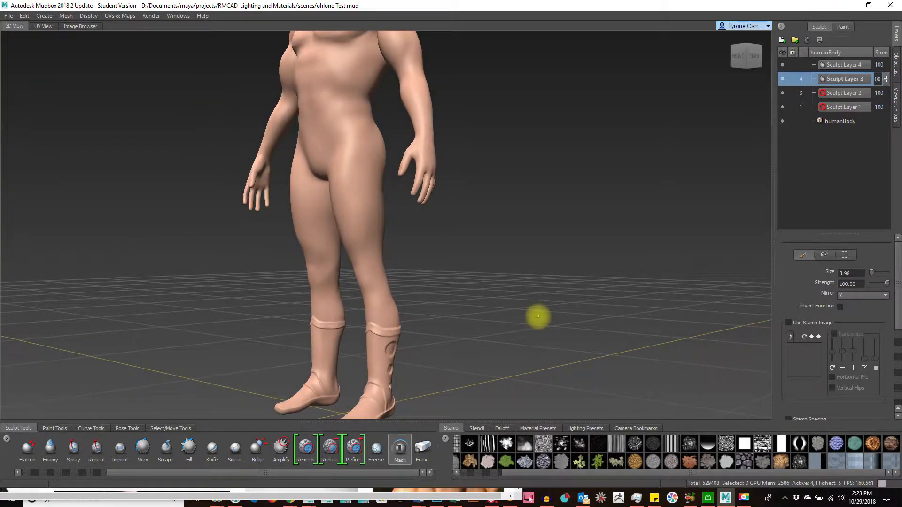
pyautogui.keyDown('alt'); pyautogui.moveTo(538, 316); pyautogui.dragTo(500, 313); pyautogui.keyUp('alt')
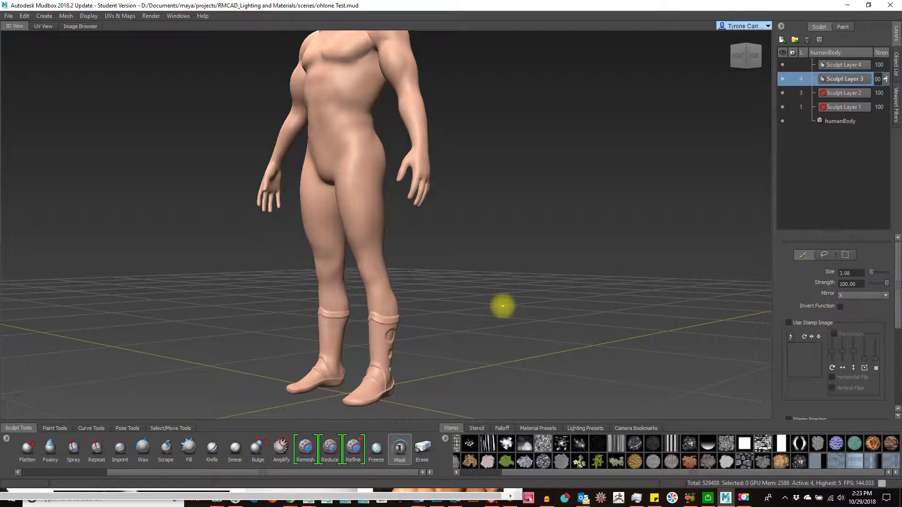
pyautogui.keyDown('alt'); pyautogui.moveTo(528, 302); pyautogui.dragTo(509, 277, button='right'); pyautogui.keyUp('alt')
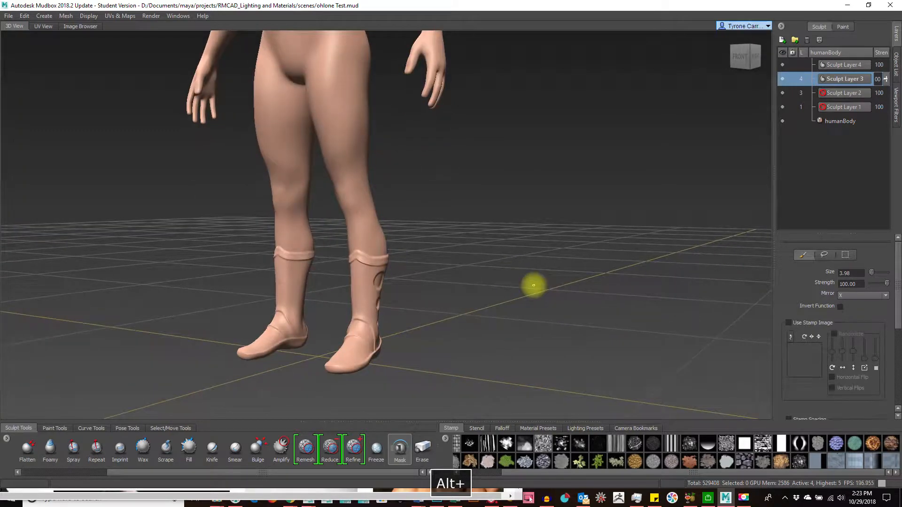
pyautogui.keyDown('alt'); pyautogui.moveTo(533, 283); pyautogui.dragTo(435, 368); pyautogui.keyUp('alt')
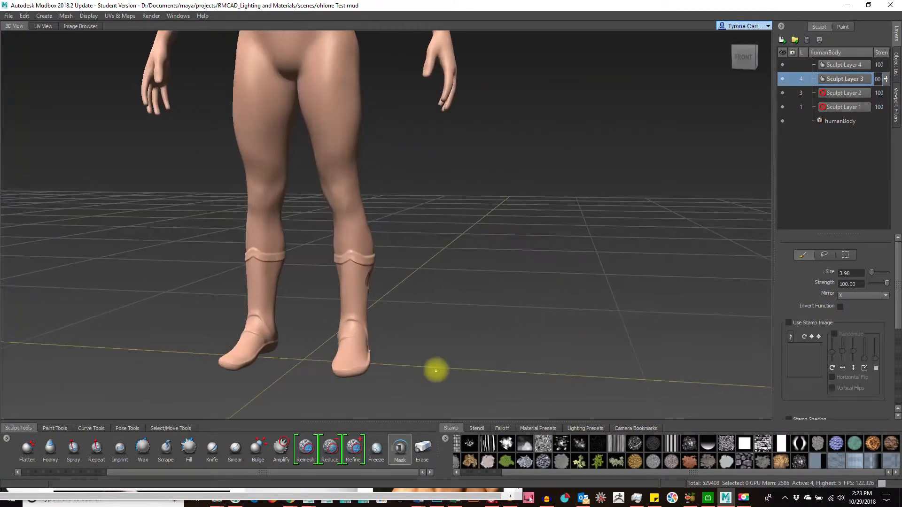
pyautogui.keyDown('alt'); pyautogui.moveTo(447, 417); pyautogui.dragTo(425, 336, button='right'); pyautogui.keyUp('alt')
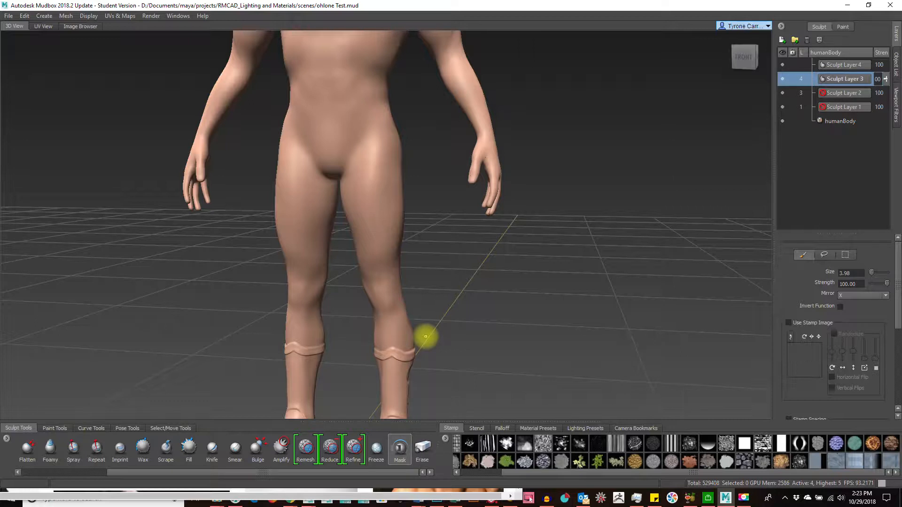
pyautogui.keyDown('alt'); pyautogui.moveTo(388, 268); pyautogui.dragTo(521, 282); pyautogui.keyUp('alt')
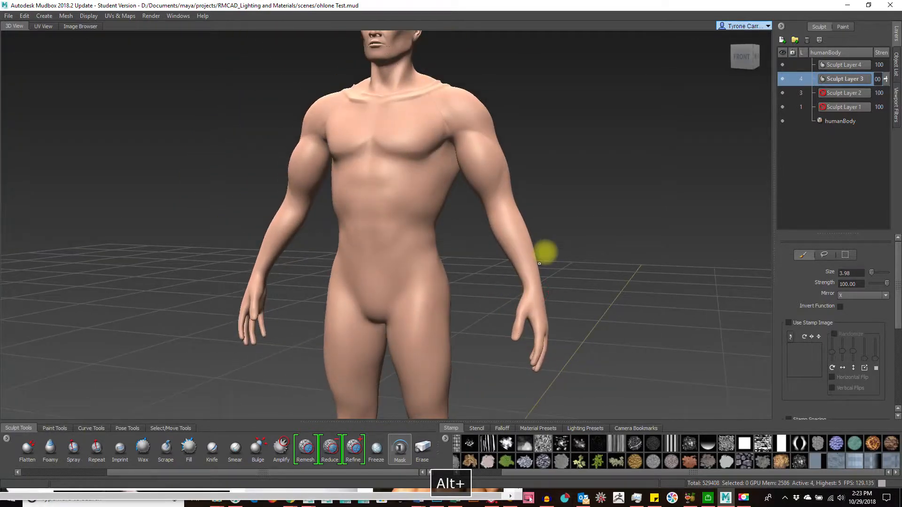
pyautogui.keyDown('alt'); pyautogui.moveTo(550, 223); pyautogui.dragTo(529, 304, button='middle'); pyautogui.keyUp('alt')
pyautogui.keyDown('alt'); pyautogui.moveTo(529, 304); pyautogui.dragTo(525, 286, button='right'); pyautogui.keyUp('alt')
pyautogui.keyDown('alt'); pyautogui.moveTo(526, 287); pyautogui.dragTo(507, 312); pyautogui.keyUp('alt')
pyautogui.keyDown('alt'); pyautogui.moveTo(411, 301); pyautogui.dragTo(589, 293, button='right'); pyautogui.keyUp('alt')
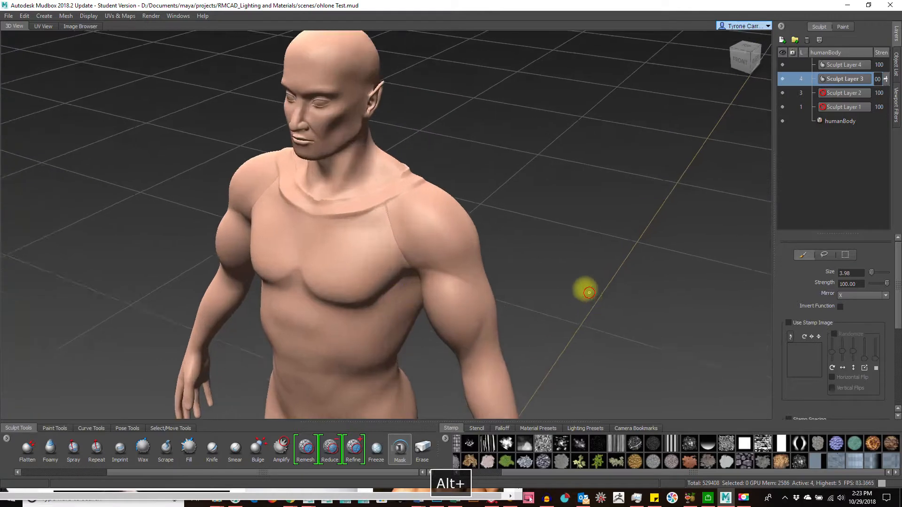
pyautogui.keyDown('alt'); pyautogui.moveTo(589, 293); pyautogui.dragTo(695, 254); pyautogui.keyUp('alt')
pyautogui.keyDown('alt'); pyautogui.moveTo(598, 284); pyautogui.dragTo(661, 259); pyautogui.keyUp('alt')
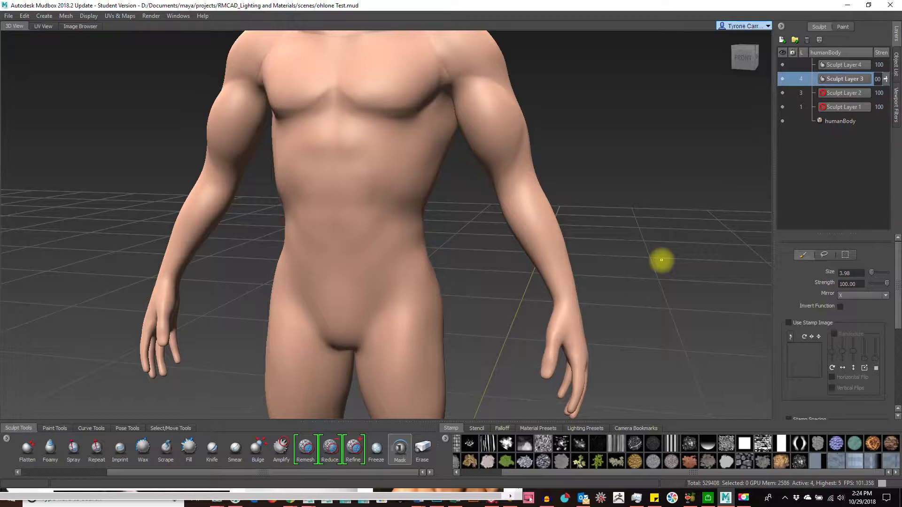
pyautogui.keyDown('alt'); pyautogui.moveTo(602, 208); pyautogui.dragTo(591, 230); pyautogui.keyUp('alt')
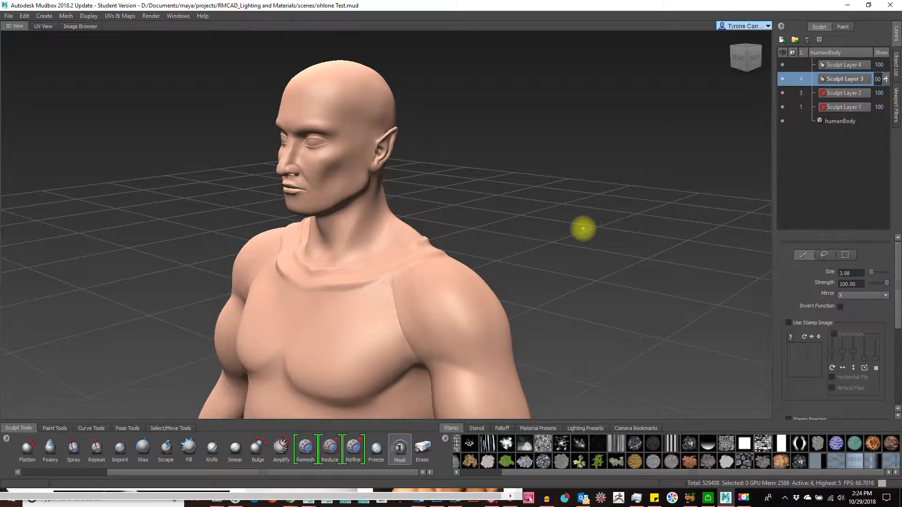
# Select Sculpt Layer 4, step the body mesh up to level 5 and subdivide it once more to level 6.
pyautogui.keyDown('alt'); pyautogui.moveTo(318, 177); pyautogui.dragTo(679, 177, button='right'); pyautogui.keyUp('alt')
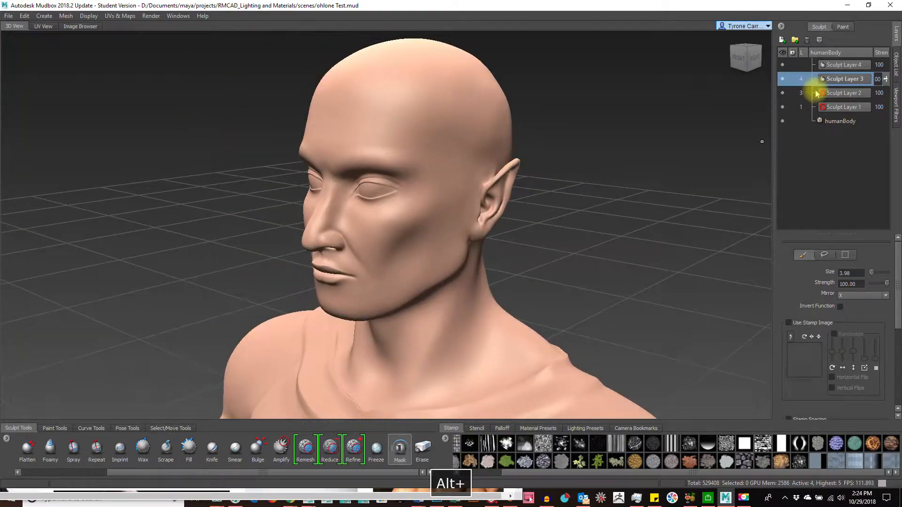
pyautogui.click(837, 66)
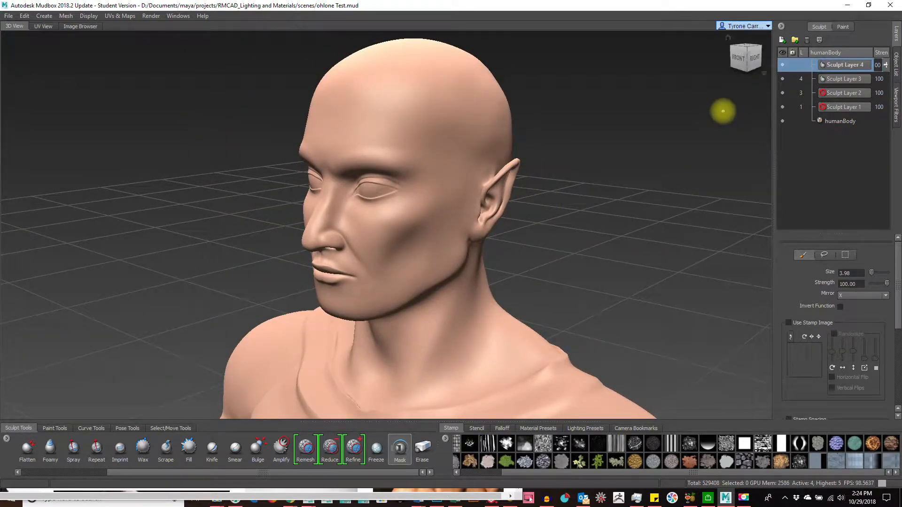
pyautogui.press('pageup')
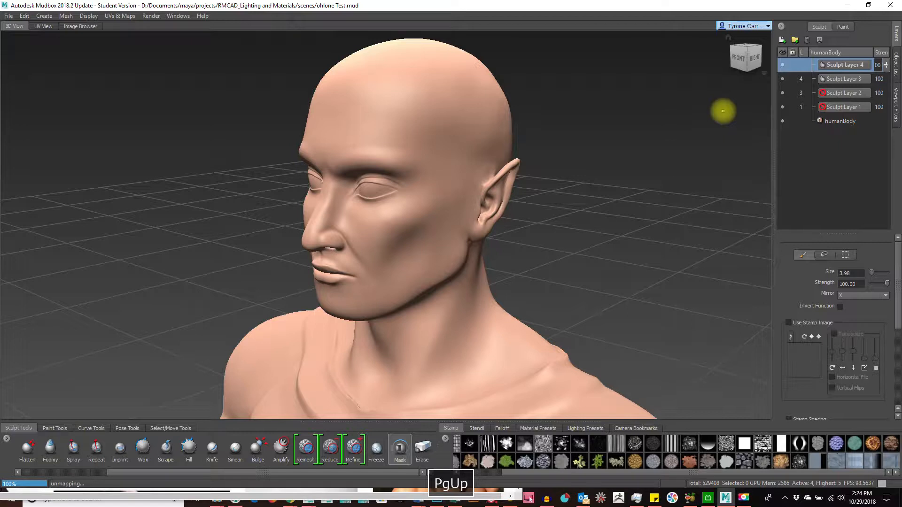
pyautogui.press('pagedown')
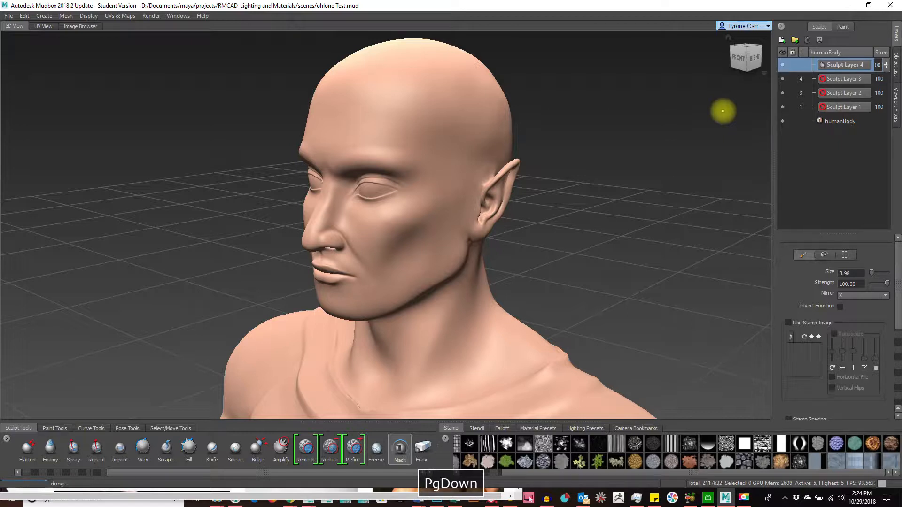
pyautogui.press('pageup')
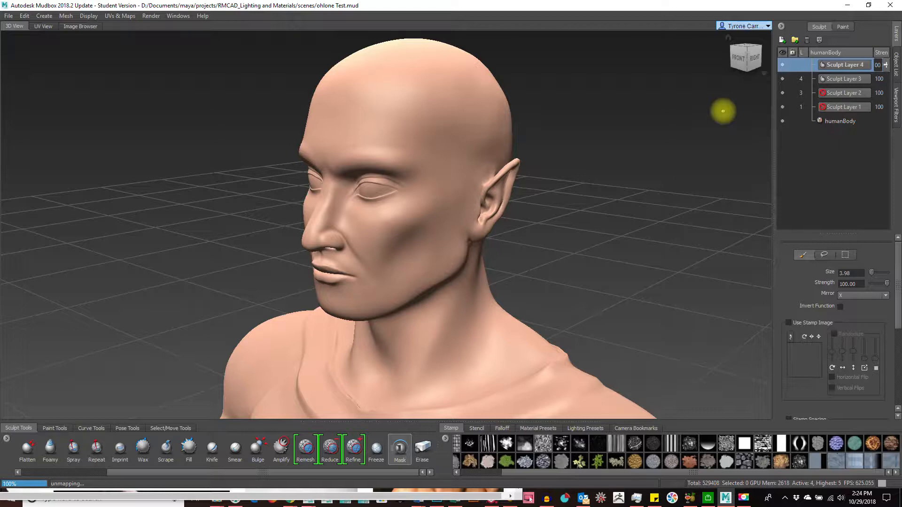
pyautogui.press('pageup')
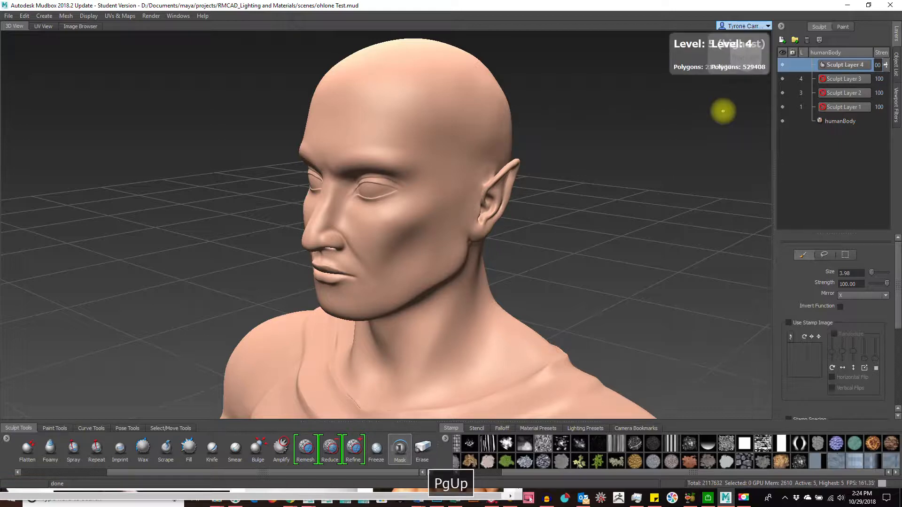
pyautogui.hotkey('shift', 'd')
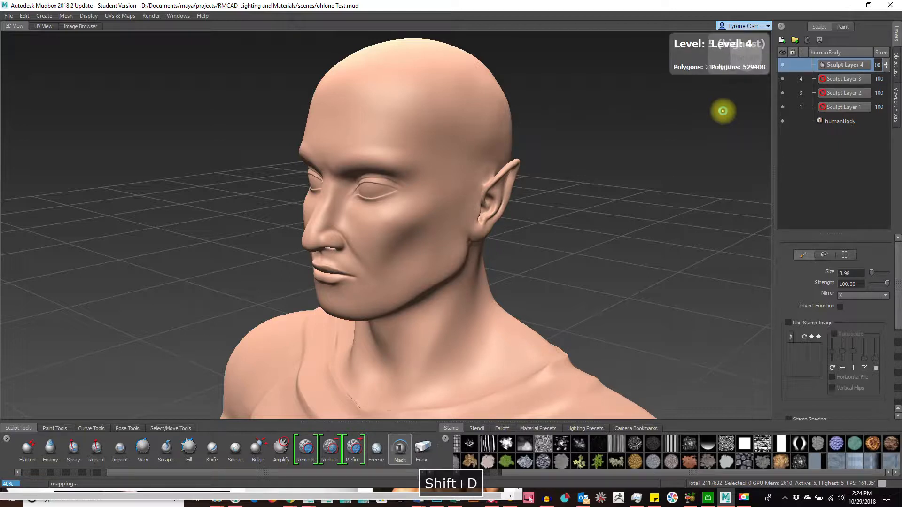
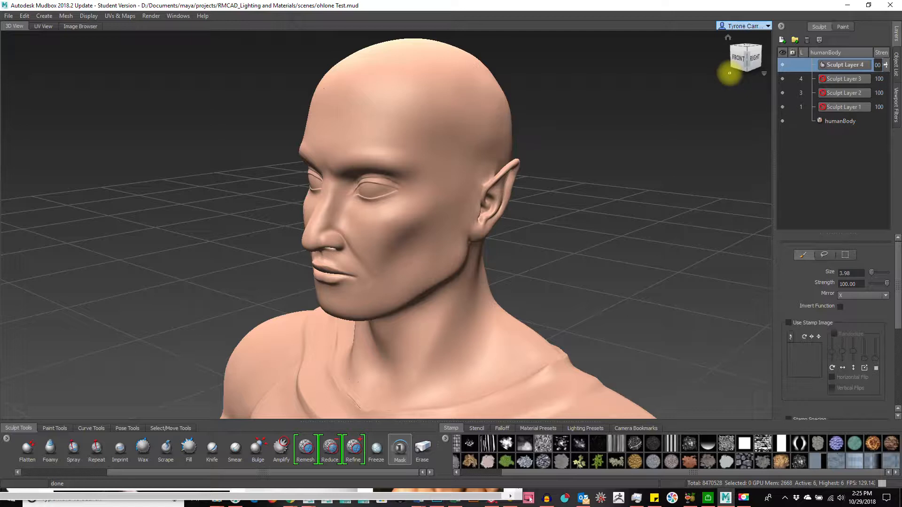
# Inspect the mesh density on the face with the wireframe switched on and off again.
pyautogui.press('w')
pyautogui.scroll(10, 406, 264)
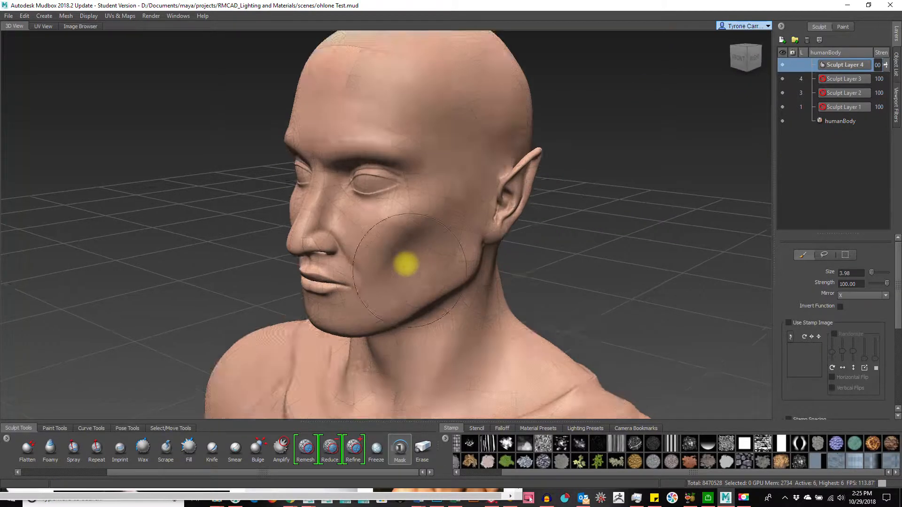
pyautogui.scroll(-10, 411, 229)
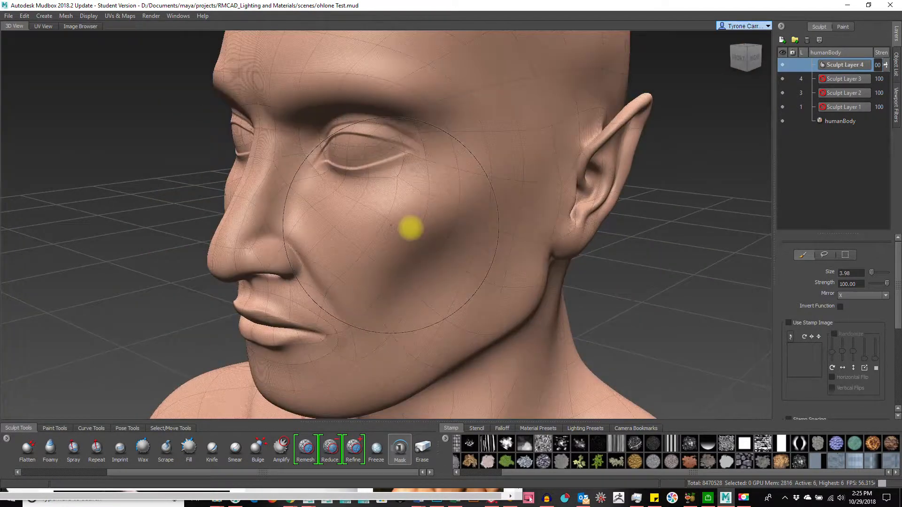
pyautogui.press('w')
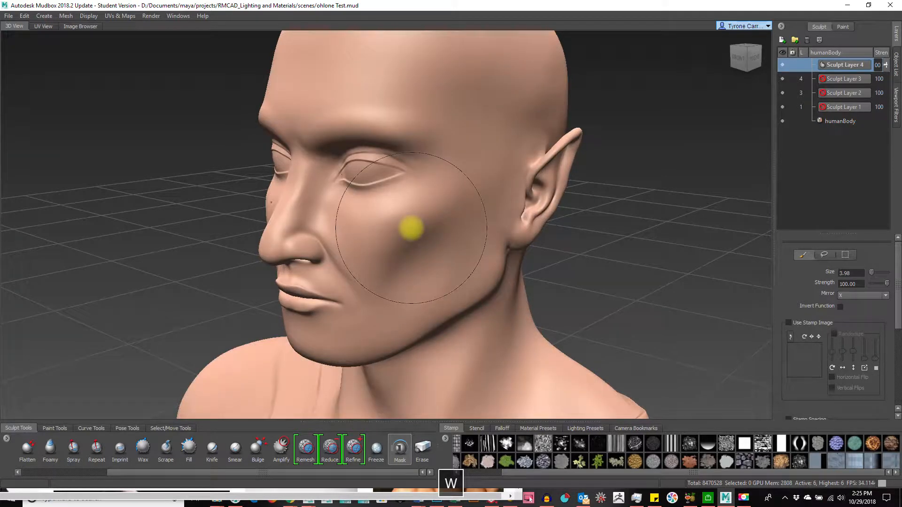
# Reduce the brush size to 0.17 over the chin and switch to the Sculpt tool.
pyautogui.keyDown('alt'); pyautogui.moveTo(447, 243); pyautogui.dragTo(551, 237, button='right'); pyautogui.keyUp('alt')
pyautogui.keyDown('alt'); pyautogui.moveTo(552, 237); pyautogui.dragTo(547, 230); pyautogui.keyUp('alt')
pyautogui.keyDown('alt'); pyautogui.moveTo(549, 230); pyautogui.dragTo(665, 231, button='right'); pyautogui.keyUp('alt')
pyautogui.keyDown('alt'); pyautogui.moveTo(664, 231); pyautogui.dragTo(595, 228, button='middle'); pyautogui.keyUp('alt')
pyautogui.keyDown('alt'); pyautogui.moveTo(448, 243); pyautogui.dragTo(517, 260, button='right'); pyautogui.keyUp('alt')
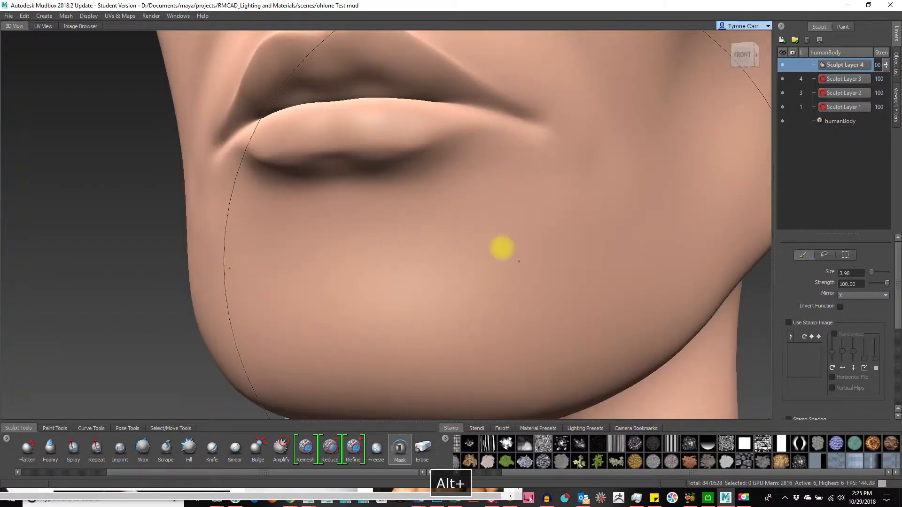
pyautogui.press('b')
pyautogui.moveTo(460, 215)
pyautogui.mouseDown()
pyautogui.moveTo(245, 244)
pyautogui.moveTo(237, 248)
pyautogui.moveTo(245, 254)
pyautogui.mouseUp()
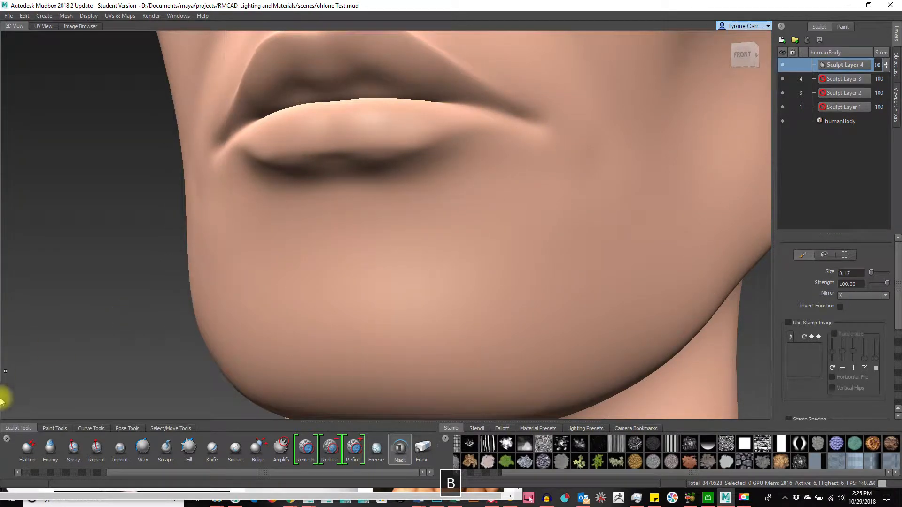
pyautogui.click(47, 472)
pyautogui.click(27, 452)
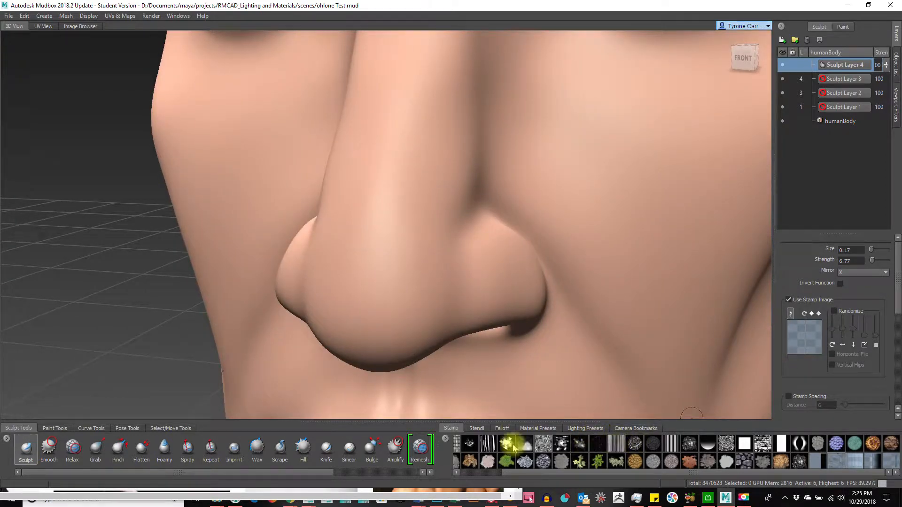
# Disable the Sculpt brush's stamp image and give the brush the first preset falloff curve.
pyautogui.click(788, 300)
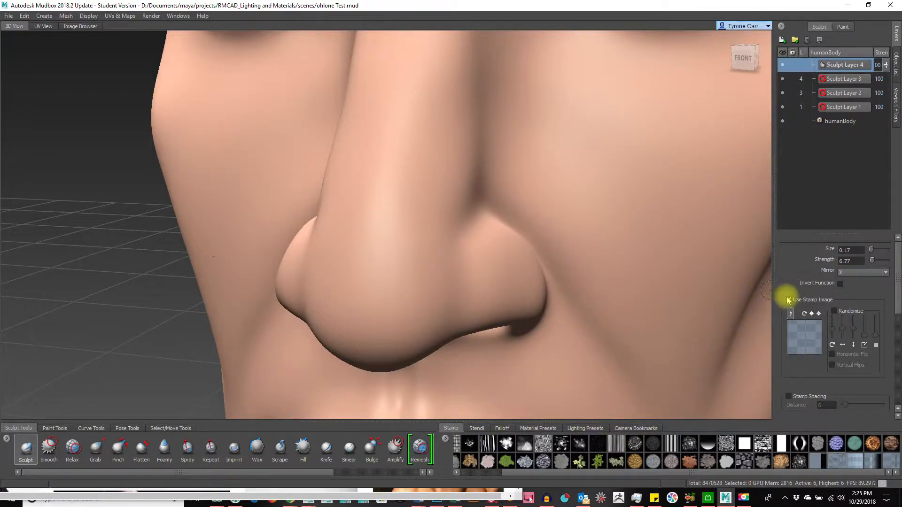
pyautogui.click(558, 428)
pyautogui.click(501, 428)
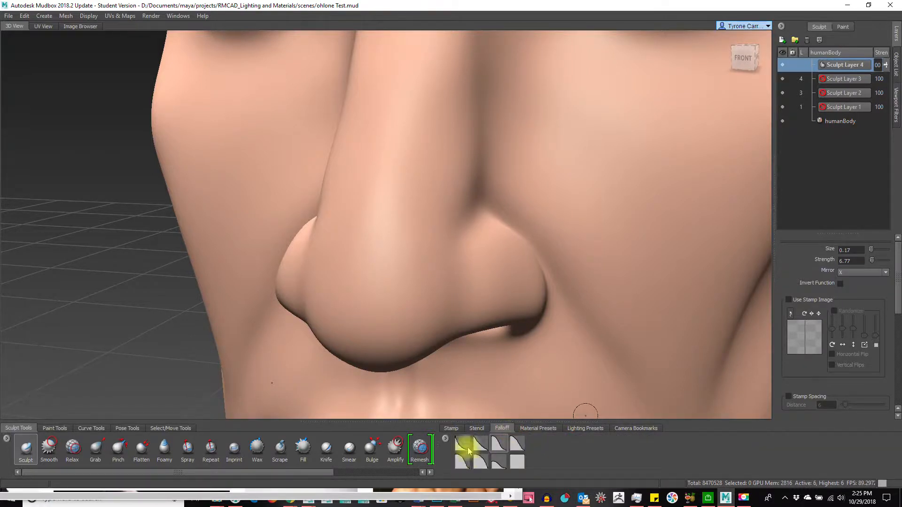
# Set the Sculpt brush to size 0.10 and strength 0.05 for the lips, and undo the trial stroke on the lower lip.
pyautogui.keyDown('alt'); pyautogui.moveTo(518, 338); pyautogui.dragTo(376, 329, button='right'); pyautogui.keyUp('alt')
pyautogui.keyDown('alt'); pyautogui.moveTo(426, 357); pyautogui.dragTo(397, 228, button='middle'); pyautogui.keyUp('alt')
pyautogui.keyDown('alt'); pyautogui.moveTo(382, 227); pyautogui.dragTo(505, 223, button='right'); pyautogui.keyUp('alt')
pyautogui.press('b')
pyautogui.moveTo(417, 235); pyautogui.dragTo(419, 236)
pyautogui.press('m')
pyautogui.moveTo(422, 201); pyautogui.dragTo(417, 446)
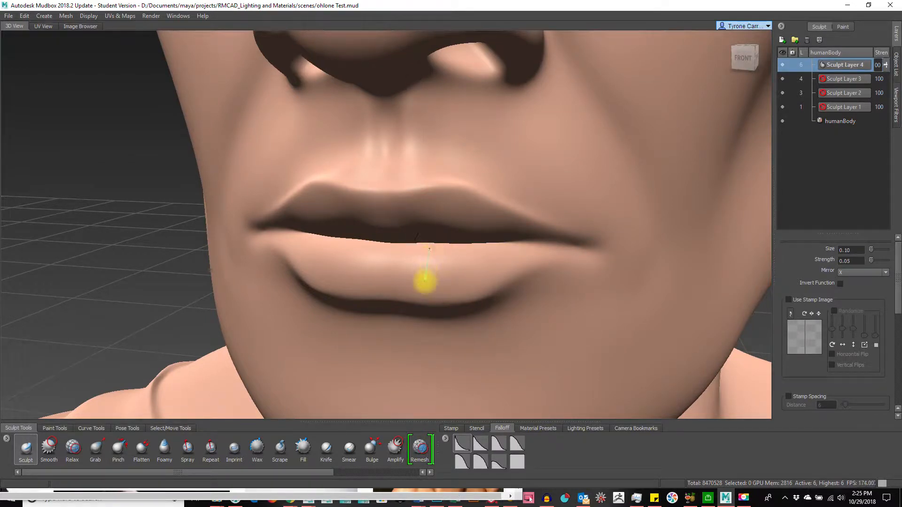
pyautogui.hotkey('ctrl', 'z')
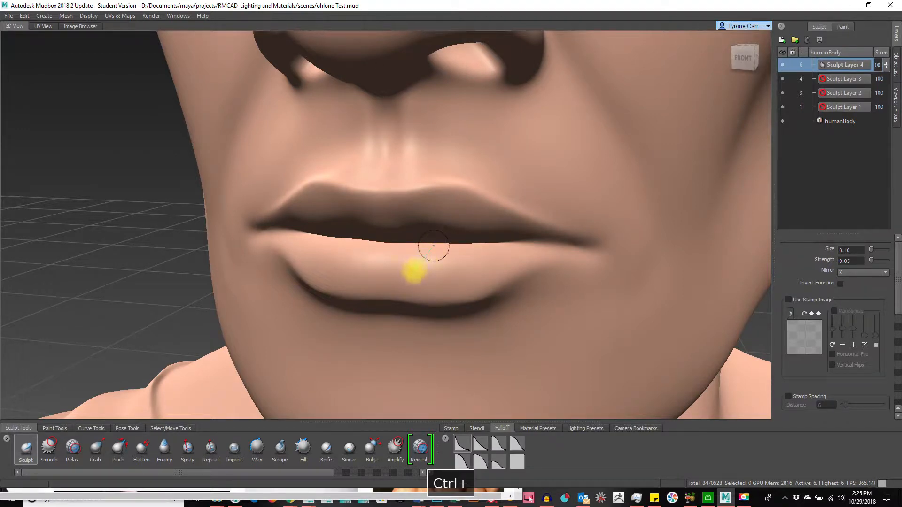
# Shrink the Sculpt brush to size 0.007489, raise its strength to 0.08, and try an inverted stroke down the lower lip.
pyautogui.hotkey('ctrl', 'z')
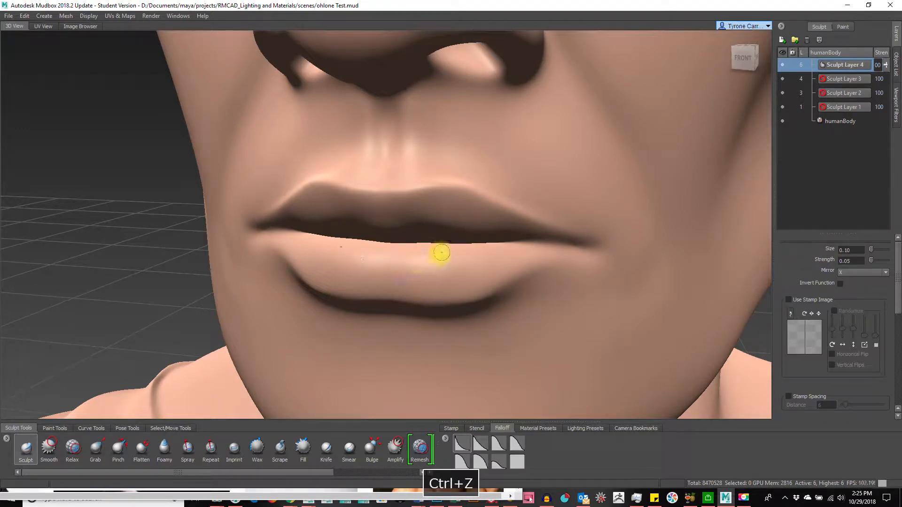
pyautogui.press('b')
pyautogui.moveTo(441, 264); pyautogui.dragTo(444, 256)
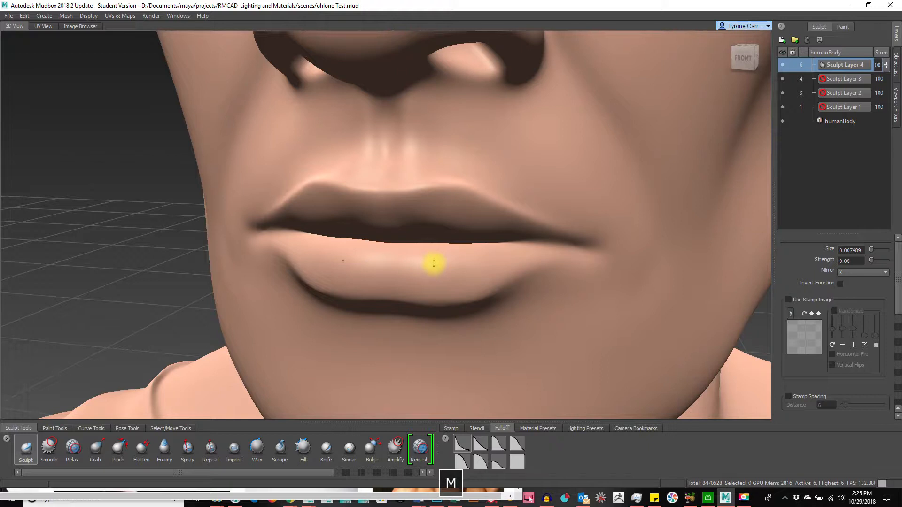
pyautogui.keyDown('ctrl'); pyautogui.moveTo(431, 242); pyautogui.dragTo(416, 316); pyautogui.keyUp('ctrl')
pyautogui.hotkey('ctrl', 'z')
# Set the brush strength to 0.50, try an inverted stroke down the middle of the lower lip, and undo it.
pyautogui.scroll(-2, 846, 362)
pyautogui.keyDown('alt'); pyautogui.moveTo(477, 298); pyautogui.dragTo(496, 304, button='right'); pyautogui.keyUp('alt')
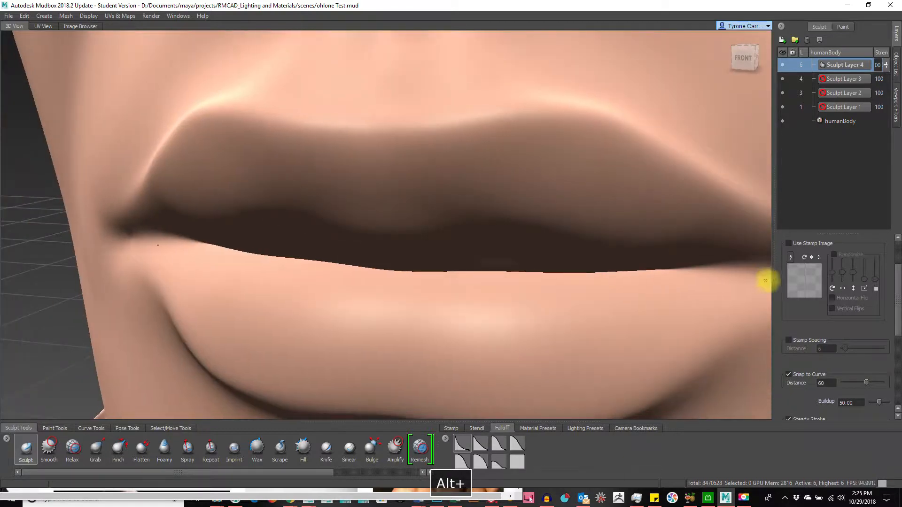
pyautogui.click(897, 250)
pyautogui.doubleClick(851, 261)
pyautogui.write('.5')
pyautogui.press('Return')
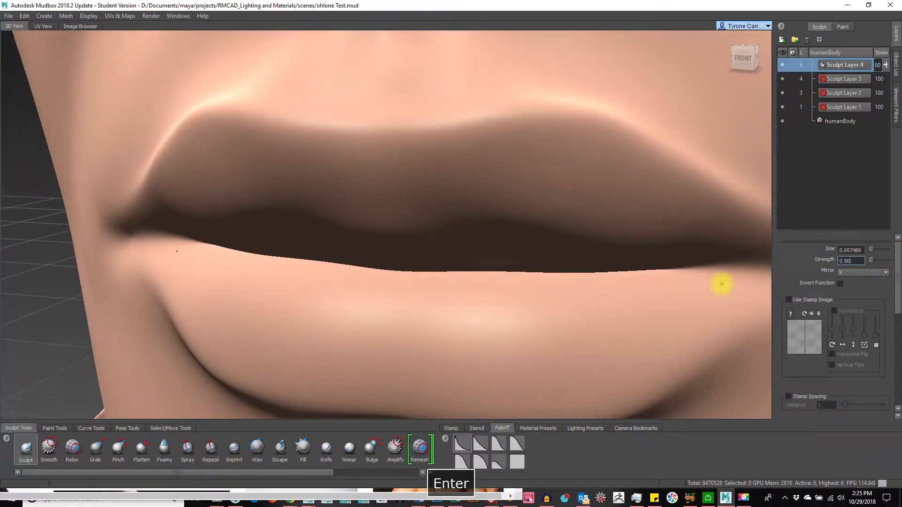
pyautogui.keyDown('ctrl'); pyautogui.moveTo(449, 295); pyautogui.dragTo(427, 388); pyautogui.keyUp('ctrl')
pyautogui.keyDown('alt'); pyautogui.moveTo(428, 388); pyautogui.dragTo(365, 333, button='right'); pyautogui.keyUp('alt')
pyautogui.hotkey('ctrl', 'z')
pyautogui.hotkey('ctrl', 'z')
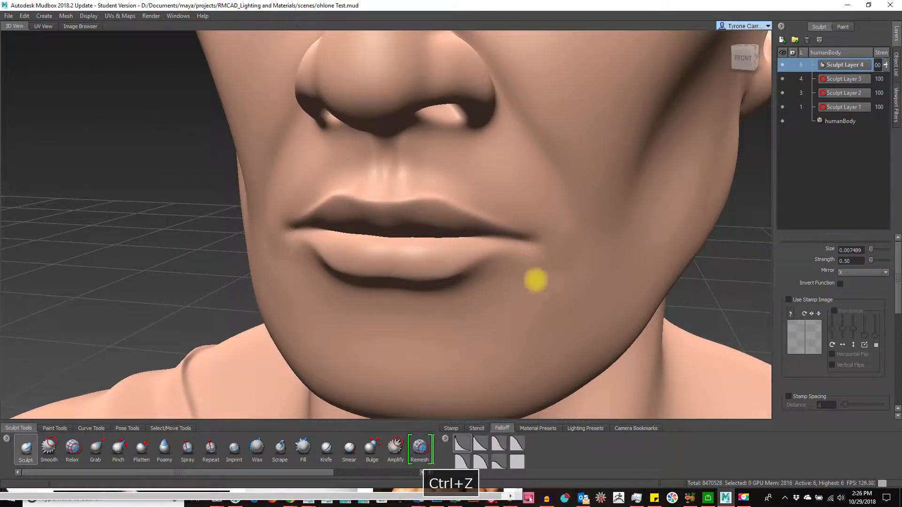
pyautogui.hotkey('ctrl', 'z')
# Enlarge the brush to size 0.09 and try carving a mirrored crease across the lower lip.
pyautogui.press('b')
pyautogui.moveTo(496, 305); pyautogui.dragTo(498, 305)
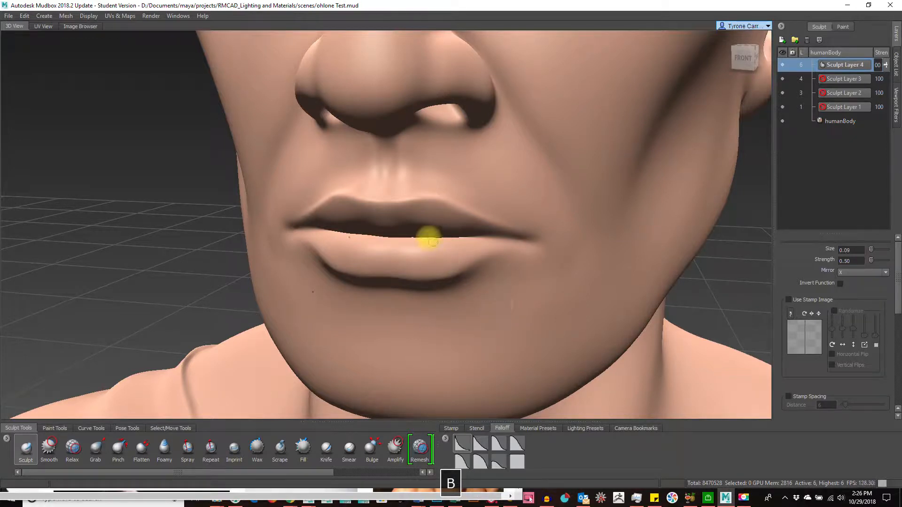
pyautogui.keyDown('ctrl'); pyautogui.moveTo(417, 261); pyautogui.dragTo(402, 292); pyautogui.keyUp('ctrl')
pyautogui.hotkey('ctrl', 'x')
# Lower the brush strength to 0.10 and undo the trial creases on the lower lip.
pyautogui.click(851, 261)
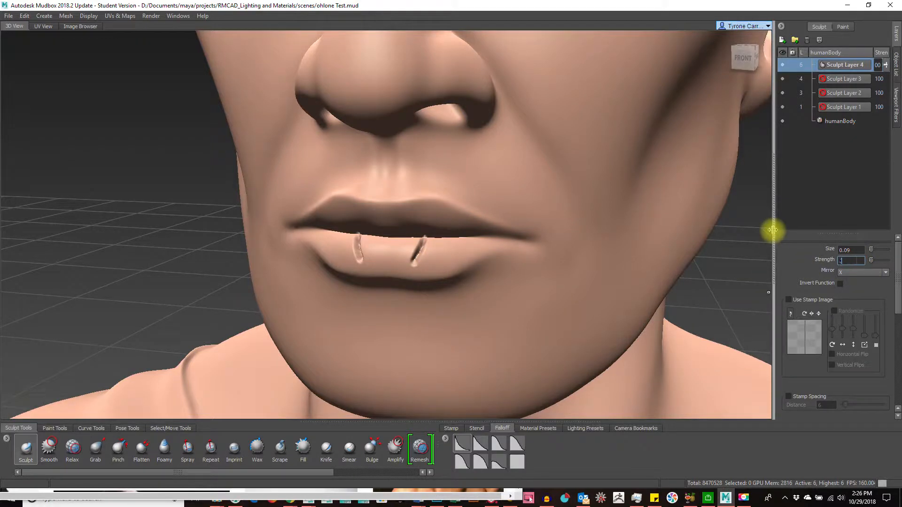
pyautogui.write('0.10')
pyautogui.press('Return')
pyautogui.hotkey('ctrl', 'z')
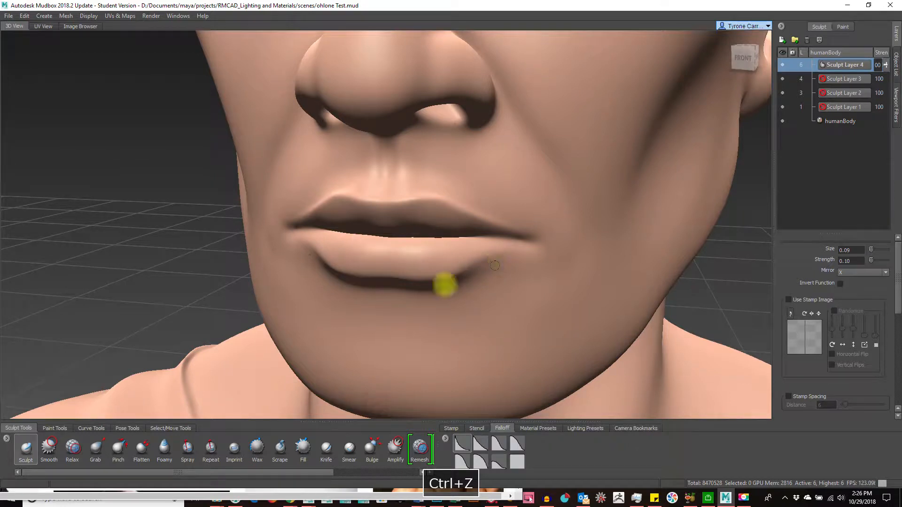
pyautogui.hotkey('ctrl', 'z')
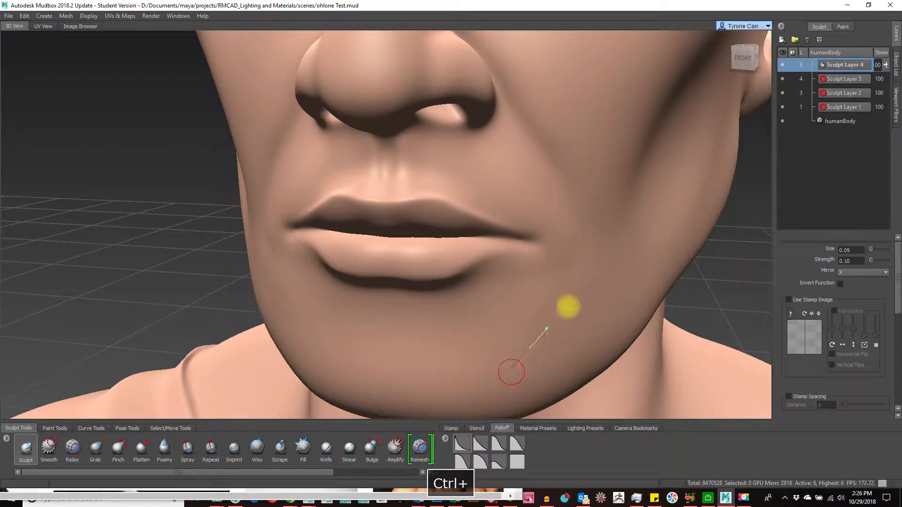
pyautogui.keyDown('alt'); pyautogui.moveTo(655, 282); pyautogui.dragTo(453, 277, button='right'); pyautogui.keyUp('alt')
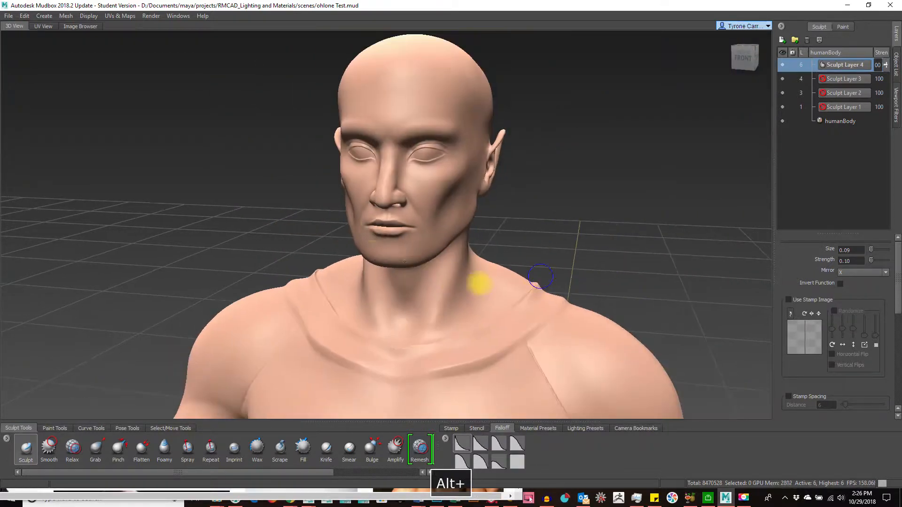
pyautogui.keyDown('alt'); pyautogui.moveTo(433, 196); pyautogui.dragTo(399, 297, button='right'); pyautogui.keyUp('alt')
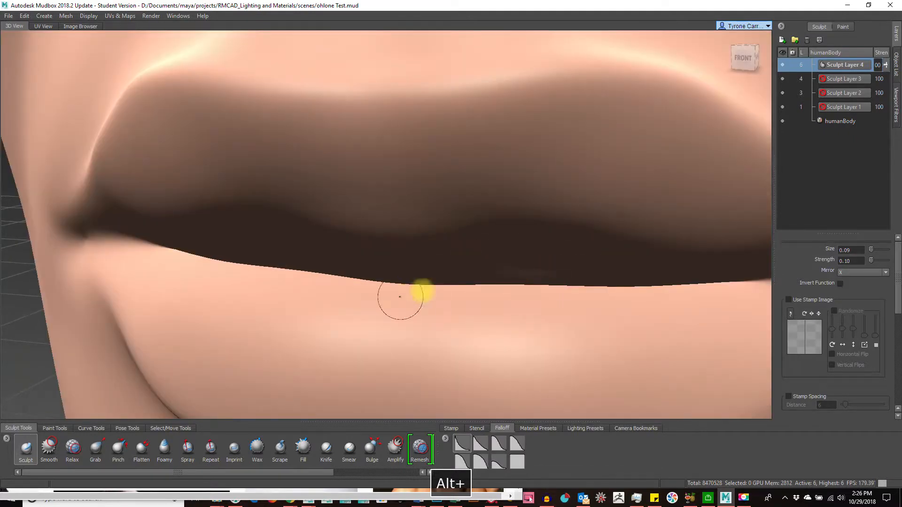
pyautogui.keyDown('alt'); pyautogui.moveTo(497, 306); pyautogui.dragTo(433, 312, button='right'); pyautogui.keyUp('alt')
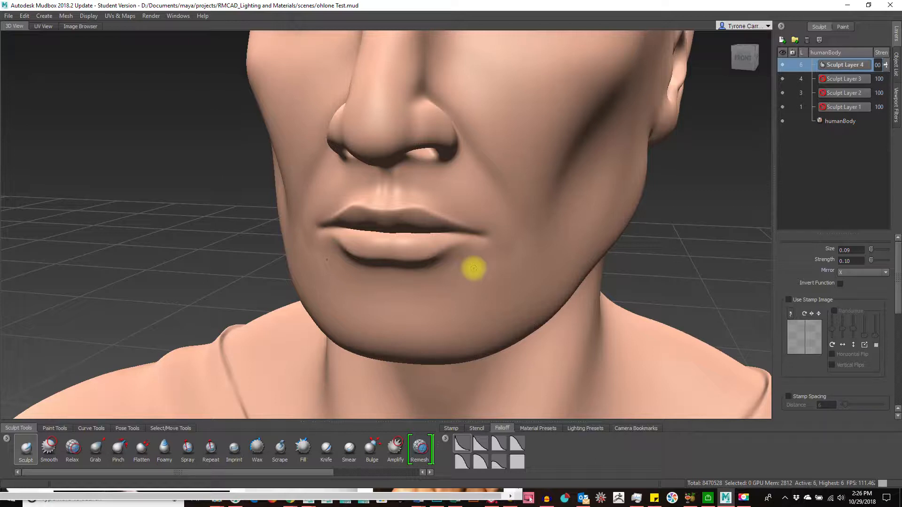
pyautogui.moveTo(569, 175)
pyautogui.keyDown('alt'); pyautogui.mouseDown()
pyautogui.moveTo(373, 191)
pyautogui.moveTo(376, 203)
pyautogui.moveTo(561, 288)
pyautogui.moveTo(587, 289)
pyautogui.mouseUp(); pyautogui.keyUp('alt')
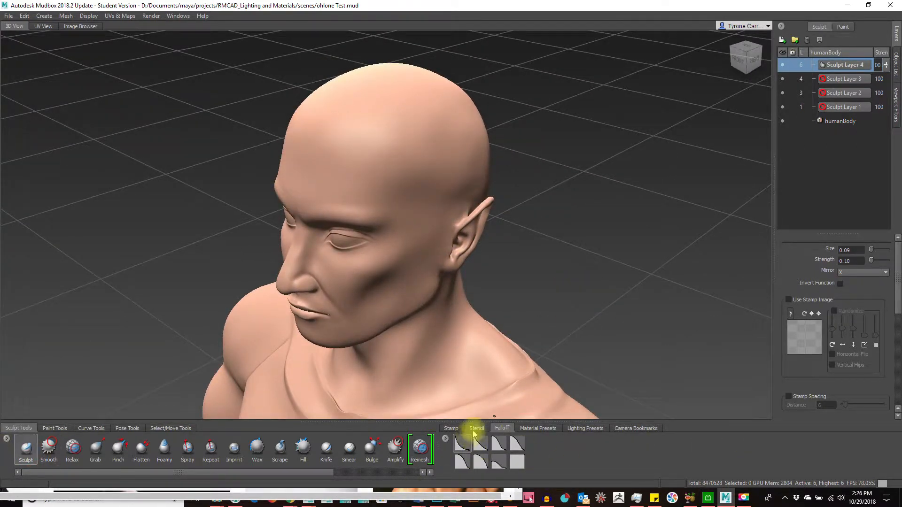
# Give the Sculpt brush a grainy black-and-white noise stamp image.
pyautogui.click(475, 428)
pyautogui.click(447, 430)
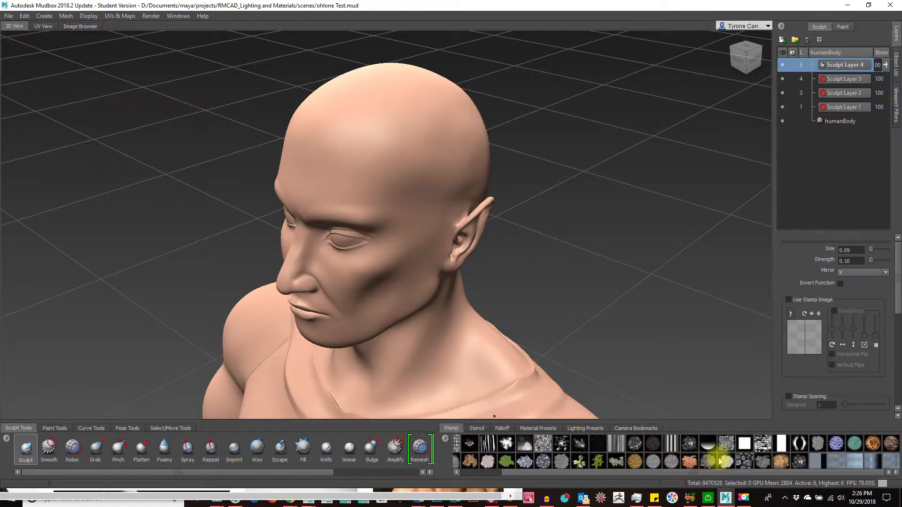
pyautogui.click(739, 465)
pyautogui.keyDown('alt'); pyautogui.moveTo(483, 257); pyautogui.dragTo(650, 406); pyautogui.keyUp('alt')
pyautogui.click(545, 446)
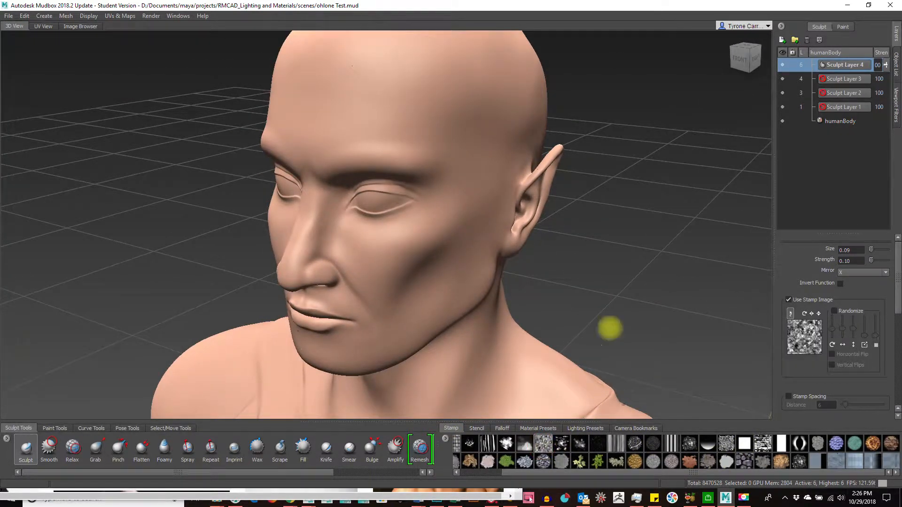
# Enlarge the Sculpt brush to size 2.16 over the cheek and undo the trial stroke.
pyautogui.keyDown('alt'); pyautogui.moveTo(608, 327); pyautogui.dragTo(423, 250); pyautogui.keyUp('alt')
pyautogui.press('b')
pyautogui.moveTo(388, 209)
pyautogui.mouseDown()
pyautogui.moveTo(433, 207)
pyautogui.moveTo(414, 200)
pyautogui.mouseUp()
pyautogui.hotkey('ctrl', 'z')
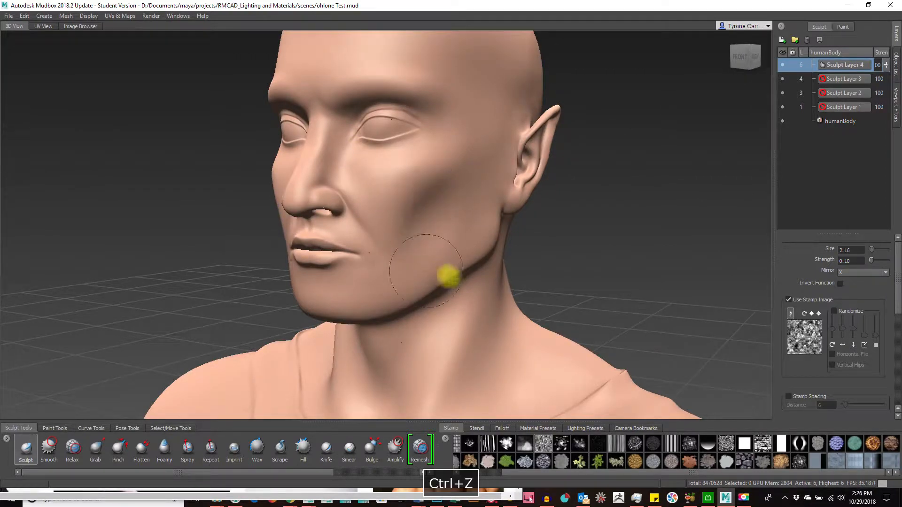
# Turn off Steady Stroke for the Sculpt brush.
pyautogui.keyDown('alt'); pyautogui.moveTo(427, 238); pyautogui.dragTo(652, 250, button='right'); pyautogui.keyUp('alt')
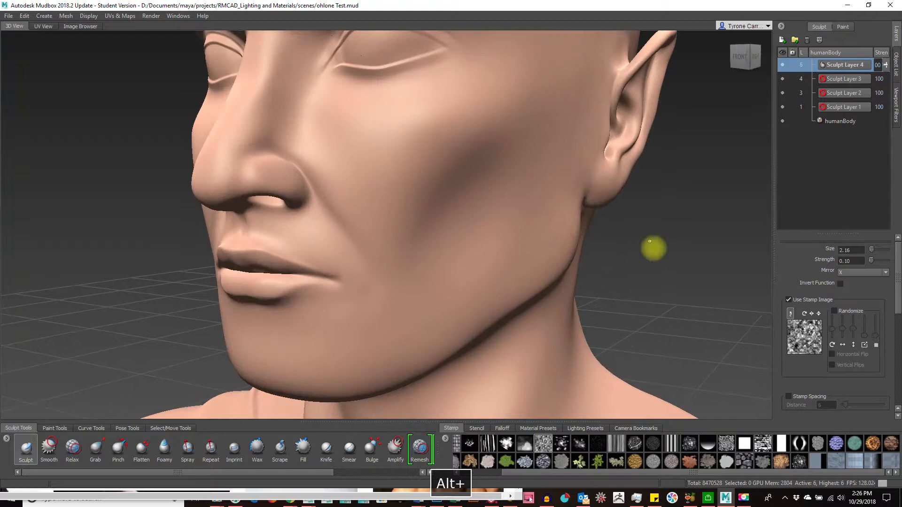
pyautogui.scroll(-5, 798, 352)
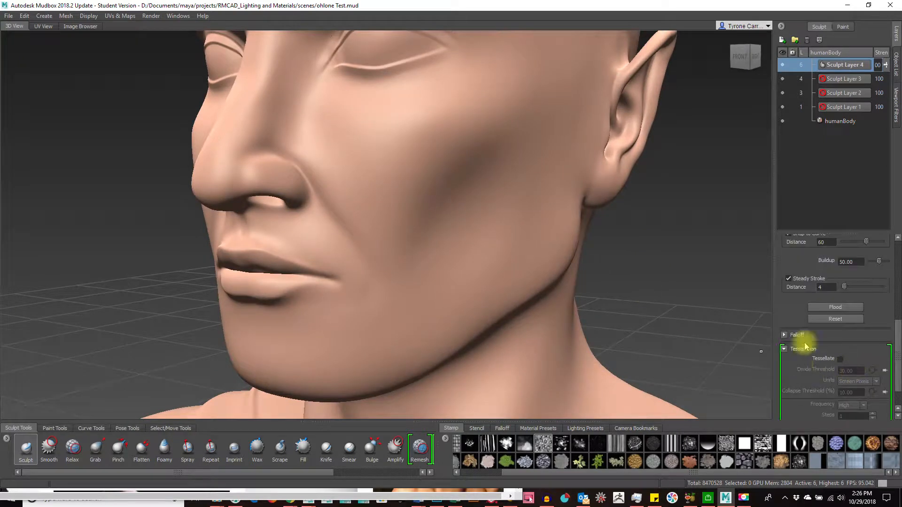
pyautogui.click(789, 279)
# Try brushing the noise stamp texture over the cheek and jaw, and undo the strokes.
pyautogui.moveTo(418, 173)
pyautogui.mouseDown()
pyautogui.moveTo(421, 135)
pyautogui.moveTo(352, 220)
pyautogui.mouseUp()
pyautogui.moveTo(415, 135); pyautogui.dragTo(422, 191)
pyautogui.moveTo(422, 190)
pyautogui.mouseDown()
pyautogui.moveTo(514, 159)
pyautogui.moveTo(444, 256)
pyautogui.moveTo(390, 306)
pyautogui.moveTo(391, 157)
pyautogui.moveTo(372, 106)
pyautogui.mouseUp()
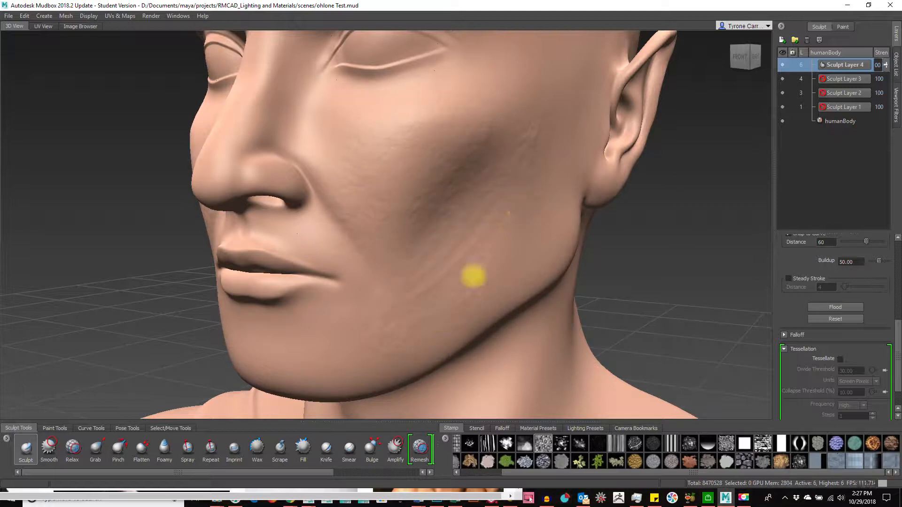
pyautogui.moveTo(481, 274)
pyautogui.keyDown('alt'); pyautogui.mouseDown()
pyautogui.moveTo(584, 277)
pyautogui.moveTo(381, 249)
pyautogui.mouseUp(); pyautogui.keyUp('alt')
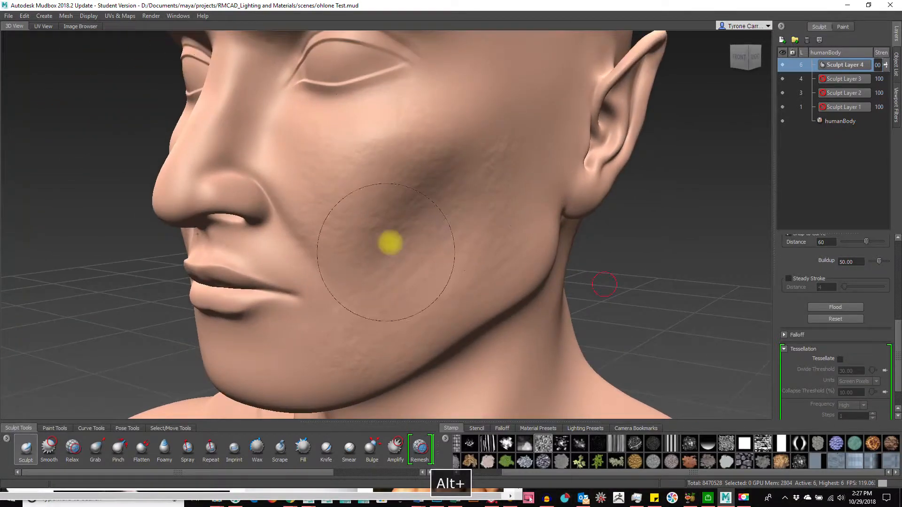
pyautogui.hotkey('ctrl', 'z')
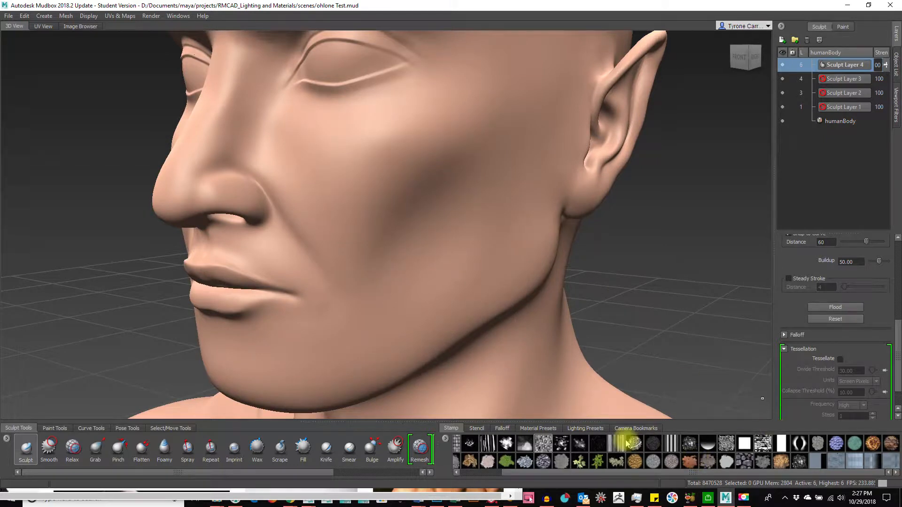
# Switch the brush to the round cracked-line stamp image, test it across the cheek, and undo the stroke.
pyautogui.click(635, 449)
pyautogui.moveTo(338, 163)
pyautogui.mouseDown()
pyautogui.moveTo(373, 128)
pyautogui.moveTo(459, 157)
pyautogui.moveTo(356, 268)
pyautogui.mouseUp()
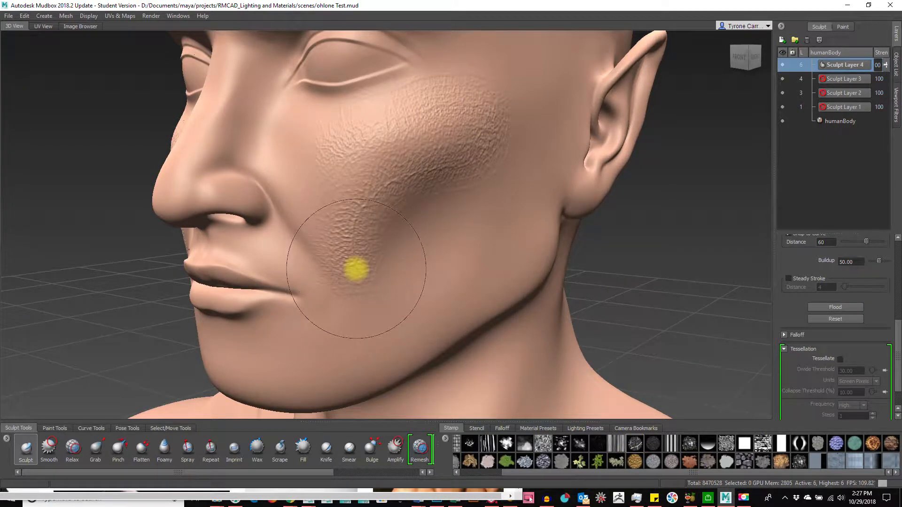
pyautogui.hotkey('ctrl', 'z')
# Turn on Randomize for the stamp image and undo the test stroke on the cheek.
pyautogui.moveTo(894, 341); pyautogui.dragTo(893, 258)
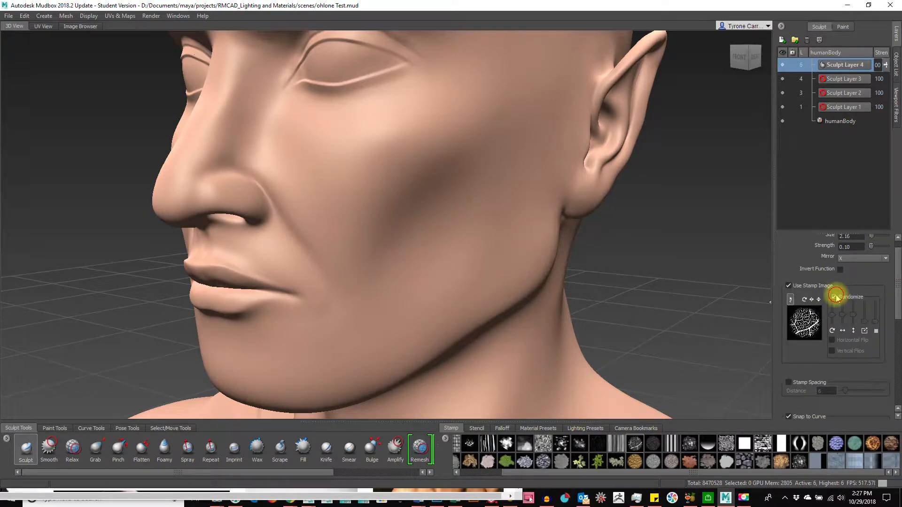
pyautogui.moveTo(332, 181)
pyautogui.mouseDown()
pyautogui.moveTo(413, 113)
pyautogui.moveTo(369, 210)
pyautogui.moveTo(405, 239)
pyautogui.mouseUp()
pyautogui.hotkey('ctrl', 'z')
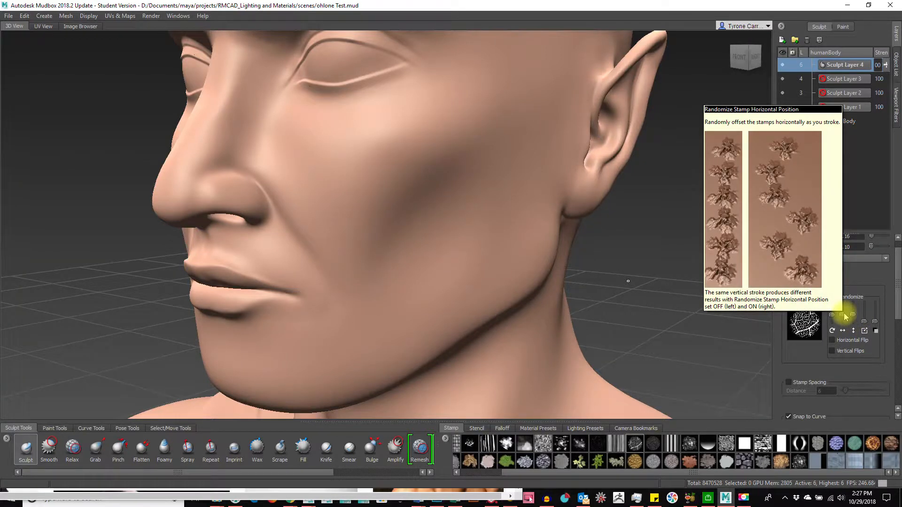
# Turn on Stamp Spacing with a distance of 6 and brush the cracked skin texture over the cheek.
pyautogui.scroll(-3, 843, 355)
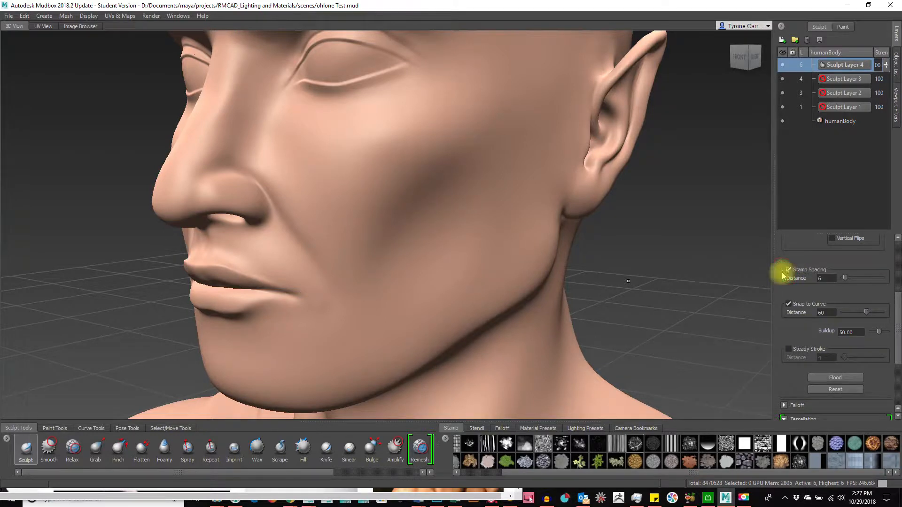
pyautogui.moveTo(433, 167)
pyautogui.mouseDown()
pyautogui.moveTo(348, 193)
pyautogui.moveTo(436, 190)
pyautogui.mouseUp()
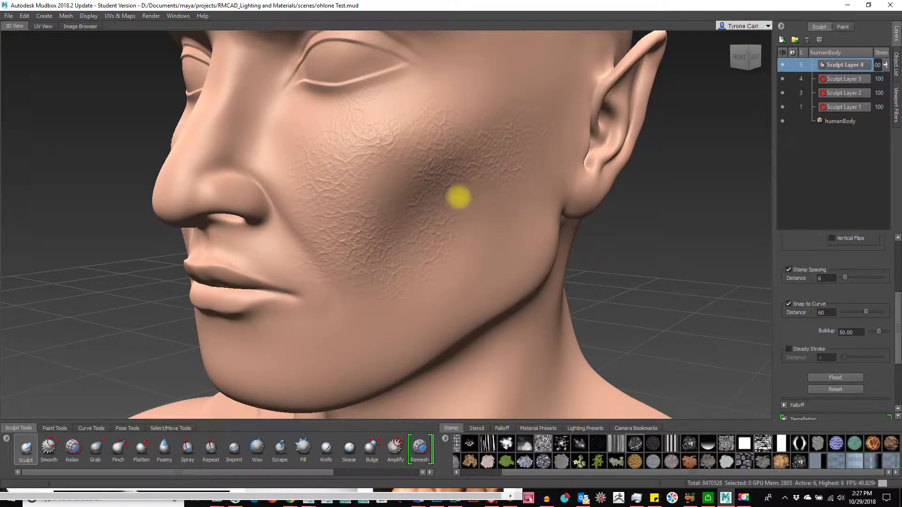
pyautogui.moveTo(549, 271)
pyautogui.keyDown('alt'); pyautogui.mouseDown()
pyautogui.moveTo(578, 262)
pyautogui.moveTo(538, 272)
pyautogui.moveTo(411, 228)
pyautogui.mouseUp(); pyautogui.keyUp('alt')
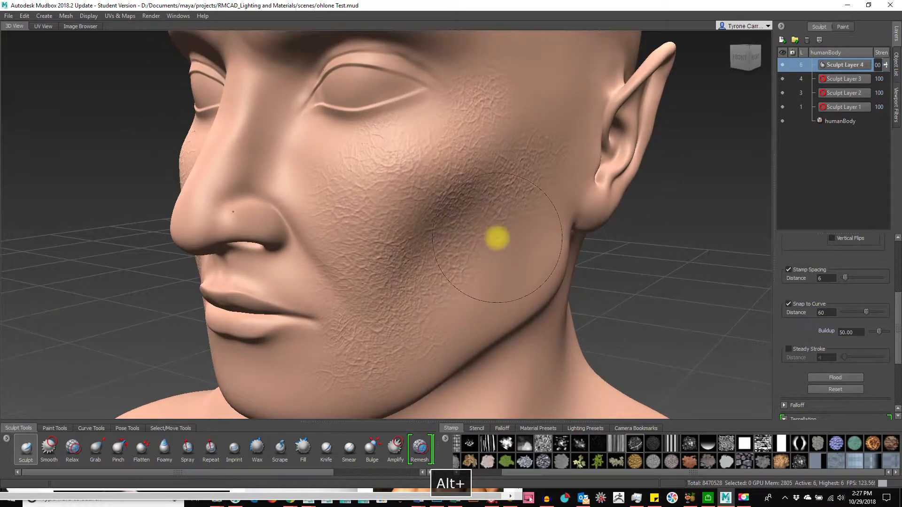
# Try another pass of the cracked skin texture from cheek to jaw, and undo the stamp strokes.
pyautogui.hotkey('ctrl', 'z')
pyautogui.hotkey('ctrl', 'y')
pyautogui.moveTo(447, 259); pyautogui.dragTo(481, 299)
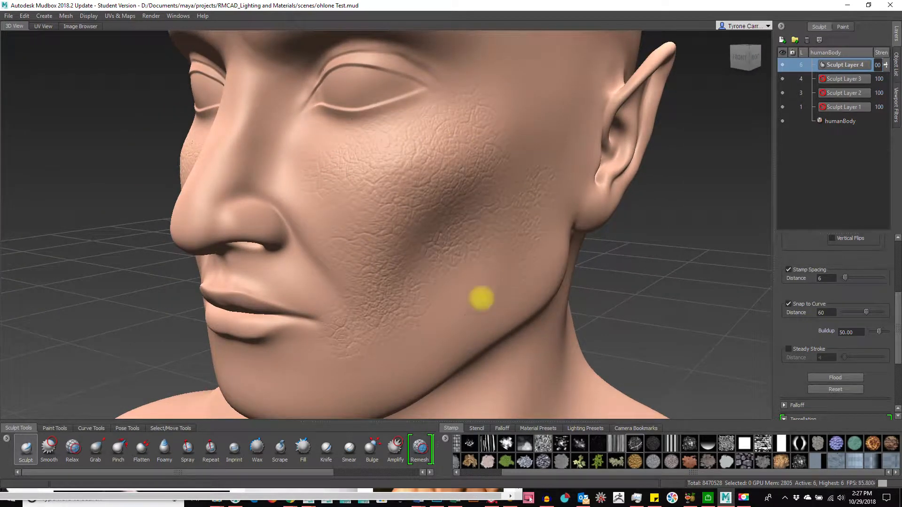
pyautogui.keyDown('alt'); pyautogui.moveTo(650, 270); pyautogui.dragTo(471, 252); pyautogui.keyUp('alt')
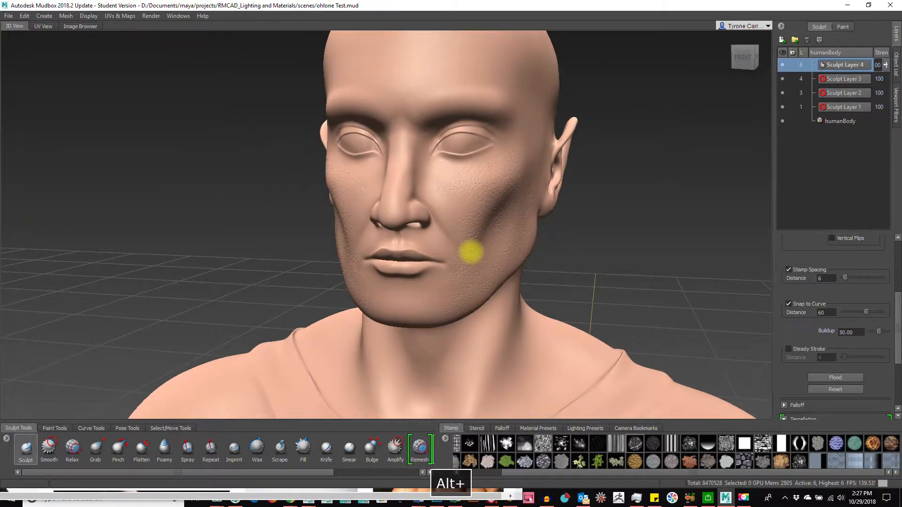
pyautogui.hotkey('ctrl', 'z')
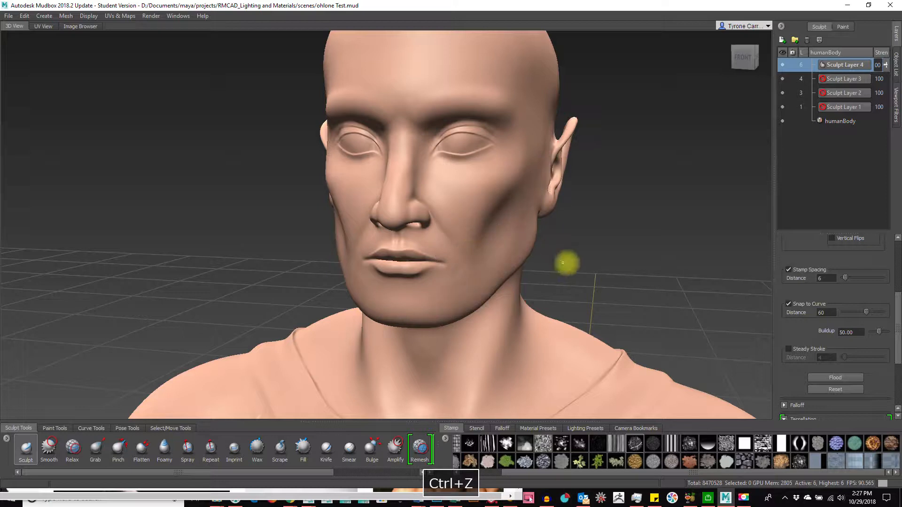
# Try stamping faint skin texture on the cheek beside the nose, and undo it.
pyautogui.keyDown('alt'); pyautogui.moveTo(598, 316); pyautogui.dragTo(660, 340); pyautogui.keyUp('alt')
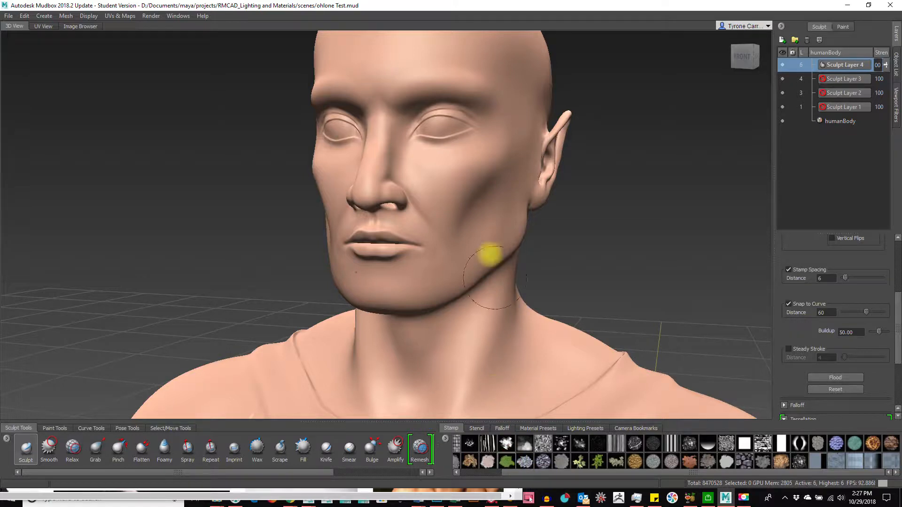
pyautogui.keyDown('alt'); pyautogui.moveTo(401, 258); pyautogui.dragTo(622, 260, button='right'); pyautogui.keyUp('alt')
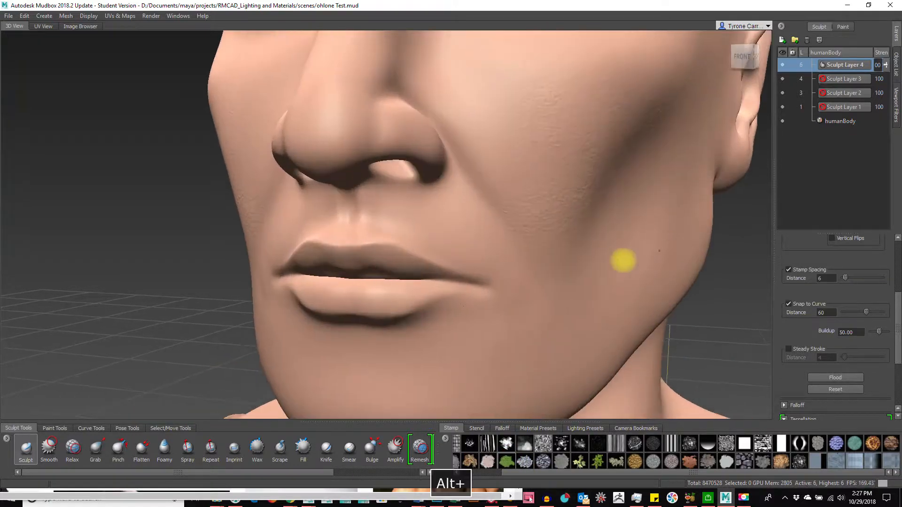
pyautogui.keyDown('alt'); pyautogui.moveTo(622, 260); pyautogui.dragTo(563, 245); pyautogui.keyUp('alt')
pyautogui.moveTo(471, 175); pyautogui.dragTo(484, 161)
pyautogui.keyDown('alt'); pyautogui.moveTo(464, 225); pyautogui.dragTo(483, 266); pyautogui.keyUp('alt')
pyautogui.keyDown('alt'); pyautogui.moveTo(482, 266); pyautogui.dragTo(380, 242, button='right'); pyautogui.keyUp('alt')
pyautogui.hotkey('ctrl', 'z')
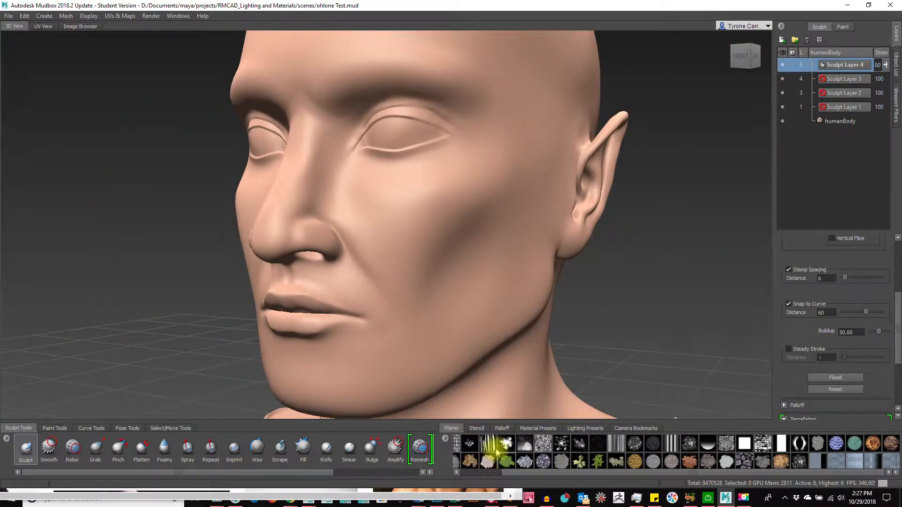
# Adjust the brush size over the eyebrow, try a stamp stroke along the brow, and undo it.
pyautogui.moveTo(390, 223)
pyautogui.keyDown('alt'); pyautogui.mouseDown()
pyautogui.moveTo(402, 191)
pyautogui.moveTo(399, 221)
pyautogui.moveTo(437, 213)
pyautogui.moveTo(408, 204)
pyautogui.mouseUp(); pyautogui.keyUp('alt')
pyautogui.press('b')
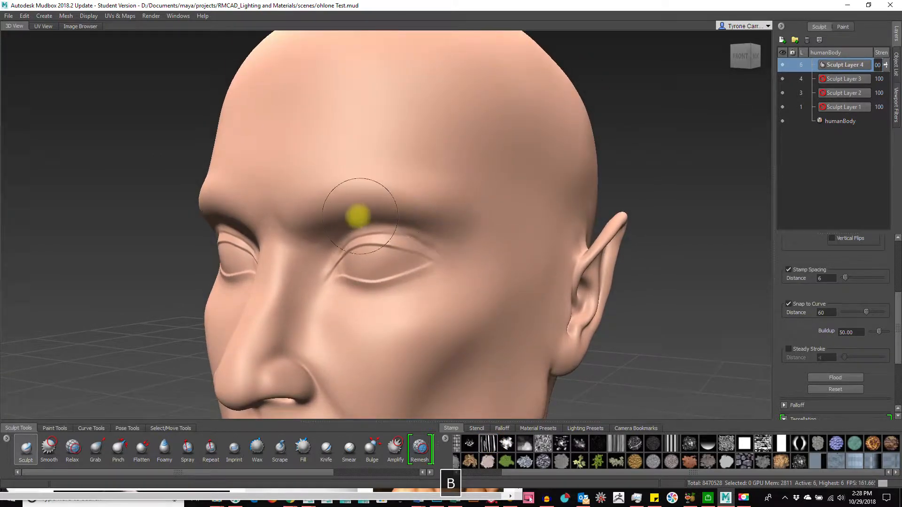
pyautogui.moveTo(329, 203); pyautogui.dragTo(389, 180)
pyautogui.hotkey('ctrl', 'z')
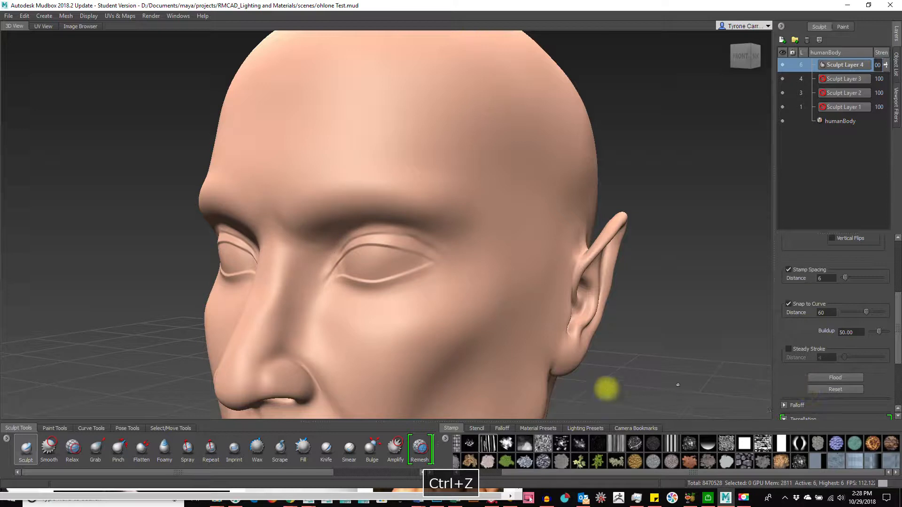
# Turn off stamp randomization and brush the streaked stamp along the eyebrow as hair strands.
pyautogui.scroll(3, 863, 305)
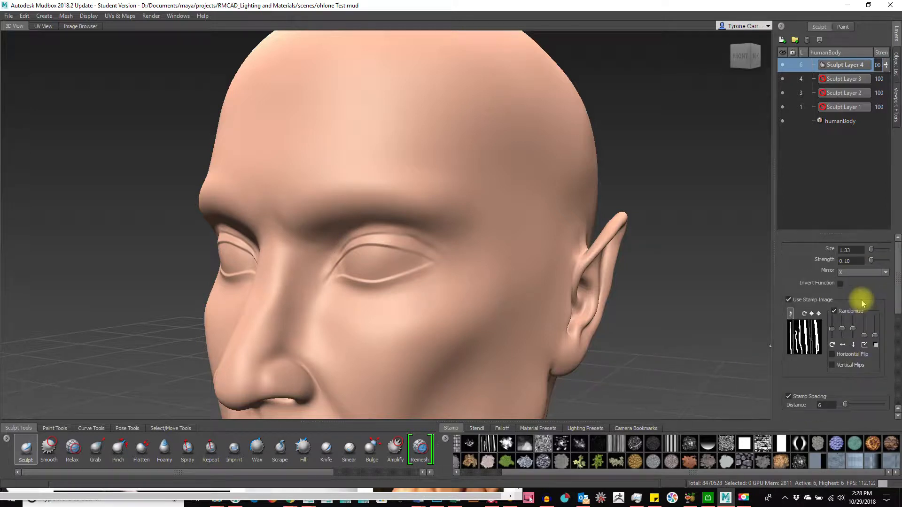
pyautogui.click(833, 312)
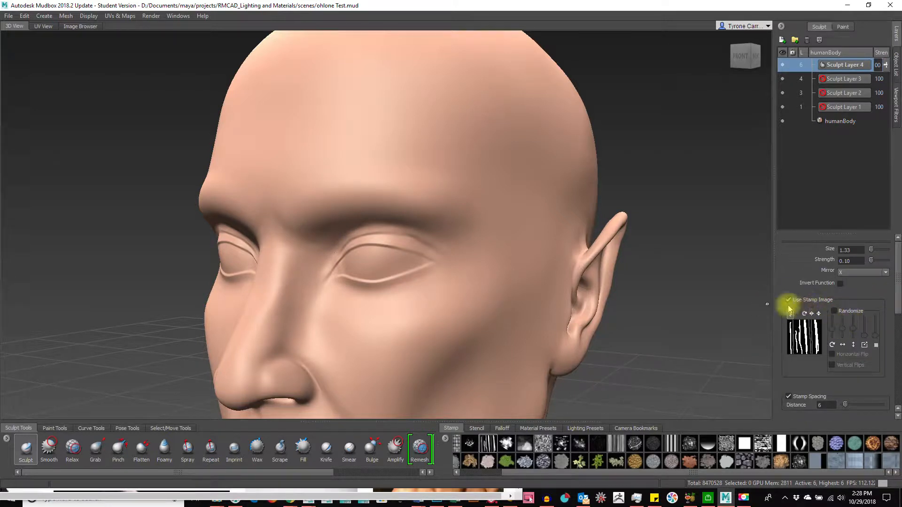
pyautogui.moveTo(320, 236)
pyautogui.mouseDown()
pyautogui.moveTo(391, 192)
pyautogui.moveTo(416, 193)
pyautogui.mouseUp()
pyautogui.moveTo(363, 214)
pyautogui.mouseDown()
pyautogui.moveTo(447, 202)
pyautogui.moveTo(433, 207)
pyautogui.moveTo(443, 222)
pyautogui.moveTo(418, 209)
pyautogui.moveTo(323, 223)
pyautogui.moveTo(371, 201)
pyautogui.moveTo(320, 200)
pyautogui.moveTo(316, 217)
pyautogui.moveTo(349, 212)
pyautogui.moveTo(512, 226)
pyautogui.mouseUp()
# Stamp a mirrored short beard along the chin and jaw, undoing a stray stroke and reducing the brush size to 0.88.
pyautogui.keyDown('alt'); pyautogui.moveTo(609, 295); pyautogui.dragTo(428, 341, button='right'); pyautogui.keyUp('alt')
pyautogui.moveTo(428, 340)
pyautogui.keyDown('alt'); pyautogui.mouseDown(button='middle')
pyautogui.moveTo(461, 296)
pyautogui.moveTo(475, 237)
pyautogui.mouseUp(button='middle'); pyautogui.keyUp('alt')
pyautogui.keyDown('alt'); pyautogui.moveTo(475, 237); pyautogui.dragTo(564, 280, button='right'); pyautogui.keyUp('alt')
pyautogui.moveTo(402, 207)
pyautogui.mouseDown()
pyautogui.moveTo(388, 211)
pyautogui.moveTo(402, 225)
pyautogui.moveTo(457, 220)
pyautogui.mouseUp()
pyautogui.moveTo(419, 271)
pyautogui.mouseDown()
pyautogui.moveTo(472, 224)
pyautogui.moveTo(520, 235)
pyautogui.mouseUp()
pyautogui.moveTo(443, 282); pyautogui.dragTo(508, 231)
pyautogui.hotkey('ctrl', 'z')
pyautogui.press('b')
pyautogui.moveTo(446, 214)
pyautogui.mouseDown()
pyautogui.moveTo(374, 221)
pyautogui.moveTo(372, 235)
pyautogui.moveTo(385, 253)
pyautogui.moveTo(499, 252)
pyautogui.moveTo(556, 201)
pyautogui.mouseUp()
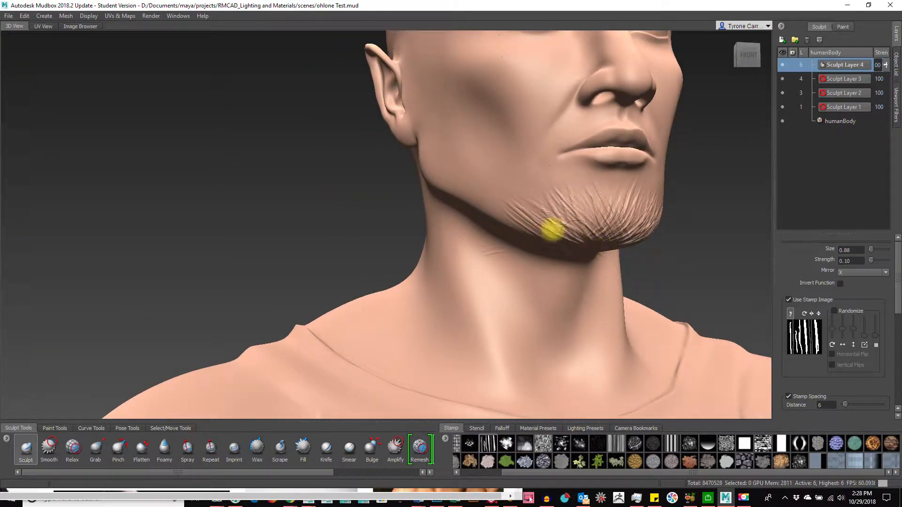
# Examine the eyebrows and beard from several angles, along with the shirt collar, shoulder and chest.
pyautogui.keyDown('alt'); pyautogui.moveTo(539, 296); pyautogui.dragTo(523, 322); pyautogui.keyUp('alt')
pyautogui.keyDown('alt'); pyautogui.moveTo(483, 292); pyautogui.dragTo(440, 256); pyautogui.keyUp('alt')
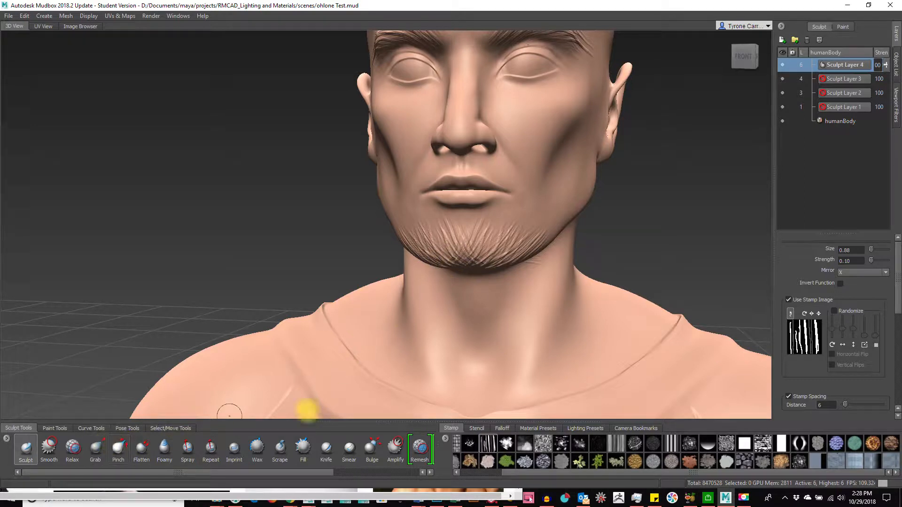
pyautogui.keyDown('alt'); pyautogui.moveTo(306, 410); pyautogui.dragTo(382, 302, button='right'); pyautogui.keyUp('alt')
pyautogui.keyDown('alt'); pyautogui.moveTo(383, 302); pyautogui.dragTo(362, 287); pyautogui.keyUp('alt')
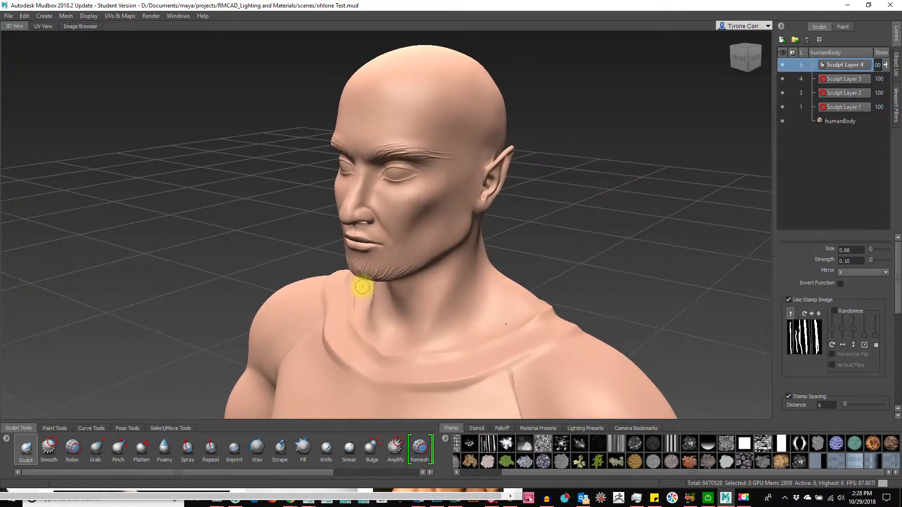
pyautogui.keyDown('alt'); pyautogui.moveTo(405, 151); pyautogui.dragTo(458, 169, button='right'); pyautogui.keyUp('alt')
pyautogui.keyDown('alt'); pyautogui.moveTo(459, 170); pyautogui.dragTo(447, 165); pyautogui.keyUp('alt')
pyautogui.keyDown('alt'); pyautogui.moveTo(525, 275); pyautogui.dragTo(507, 235, button='middle'); pyautogui.keyUp('alt')
pyautogui.keyDown('alt'); pyautogui.moveTo(509, 320); pyautogui.dragTo(488, 266, button='middle'); pyautogui.keyUp('alt')
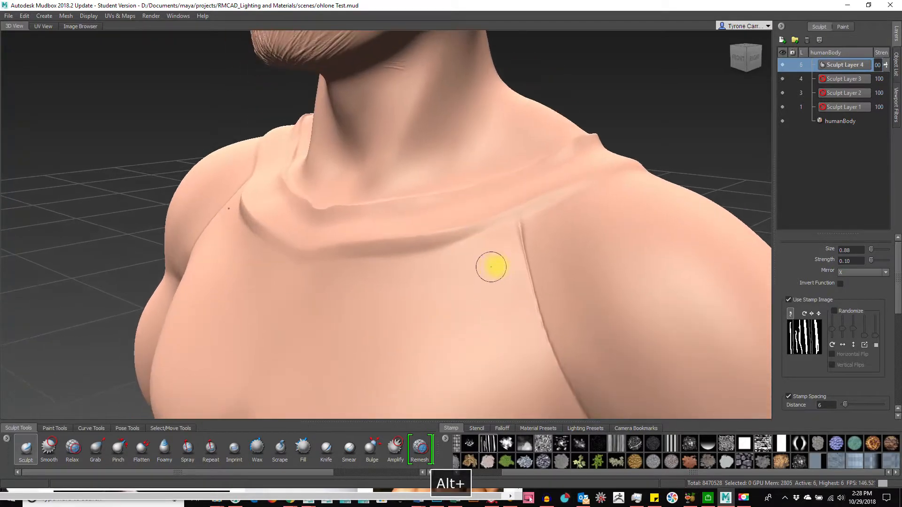
pyautogui.keyDown('alt'); pyautogui.moveTo(488, 265); pyautogui.dragTo(405, 269, button='right'); pyautogui.keyUp('alt')
pyautogui.keyDown('alt'); pyautogui.moveTo(479, 320); pyautogui.dragTo(455, 266, button='middle'); pyautogui.keyUp('alt')
pyautogui.keyDown('alt'); pyautogui.moveTo(470, 278); pyautogui.dragTo(340, 286, button='right'); pyautogui.keyUp('alt')
pyautogui.keyDown('alt'); pyautogui.moveTo(371, 284); pyautogui.dragTo(381, 285); pyautogui.keyUp('alt')
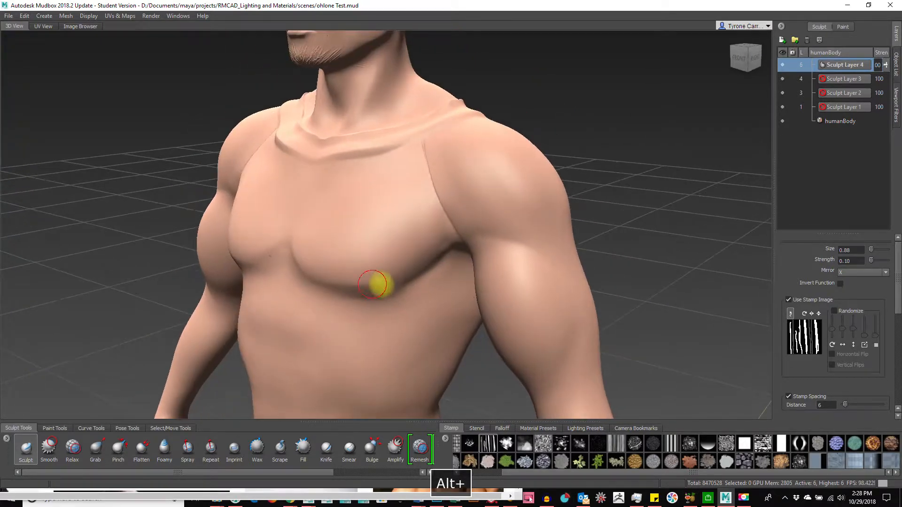
pyautogui.keyDown('alt'); pyautogui.moveTo(580, 368); pyautogui.dragTo(559, 358); pyautogui.keyUp('alt')
pyautogui.keyDown('alt'); pyautogui.moveTo(552, 212); pyautogui.dragTo(570, 360, button='middle'); pyautogui.keyUp('alt')
pyautogui.keyDown('alt'); pyautogui.moveTo(631, 325); pyautogui.dragTo(685, 326); pyautogui.keyUp('alt')
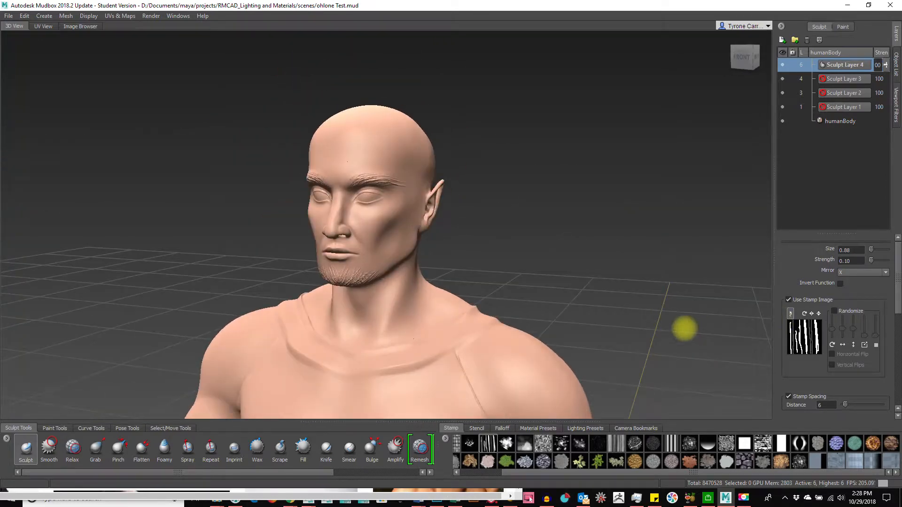
# Switch to Substance Painter, open the Substance Share website in the browser and list its Meshes category.
pyautogui.click(493, 504)
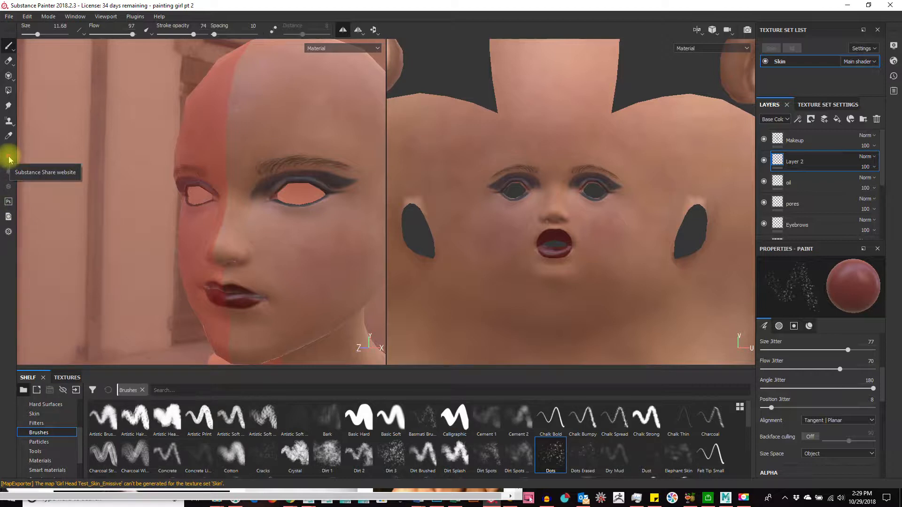
pyautogui.click(8, 232)
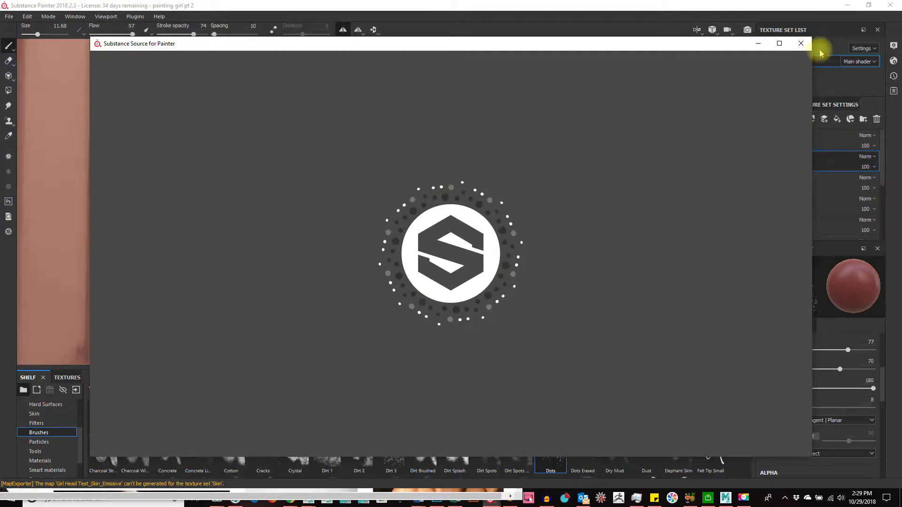
pyautogui.click(801, 45)
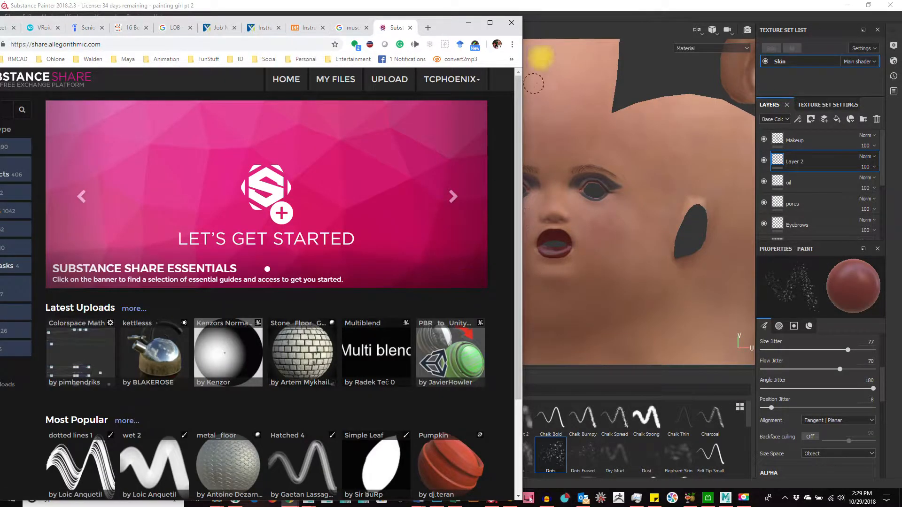
pyautogui.click(493, 25)
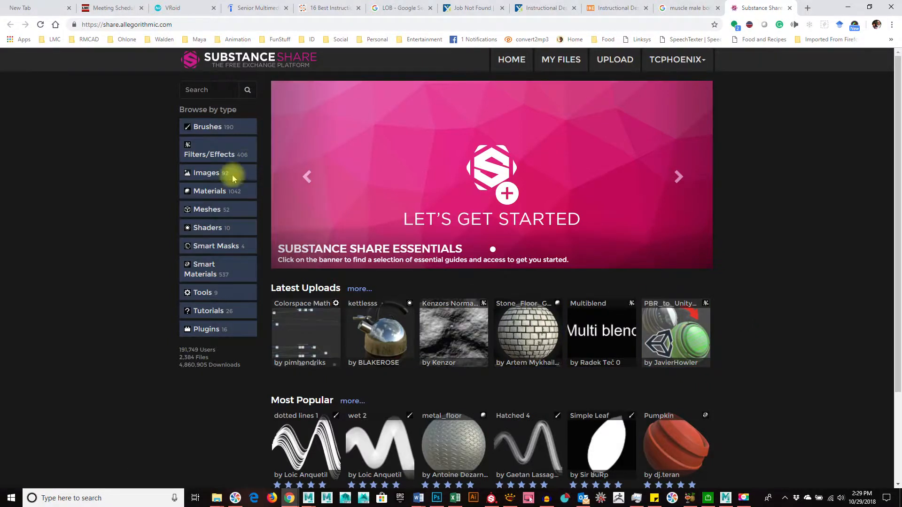
pyautogui.click(205, 211)
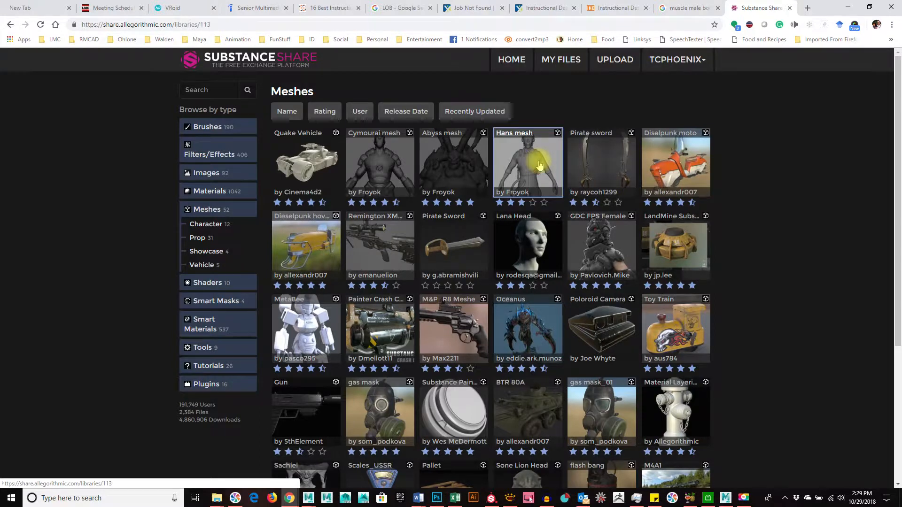
# Open the Hans mesh page and look through its enlarged preview images.
pyautogui.click(540, 166)
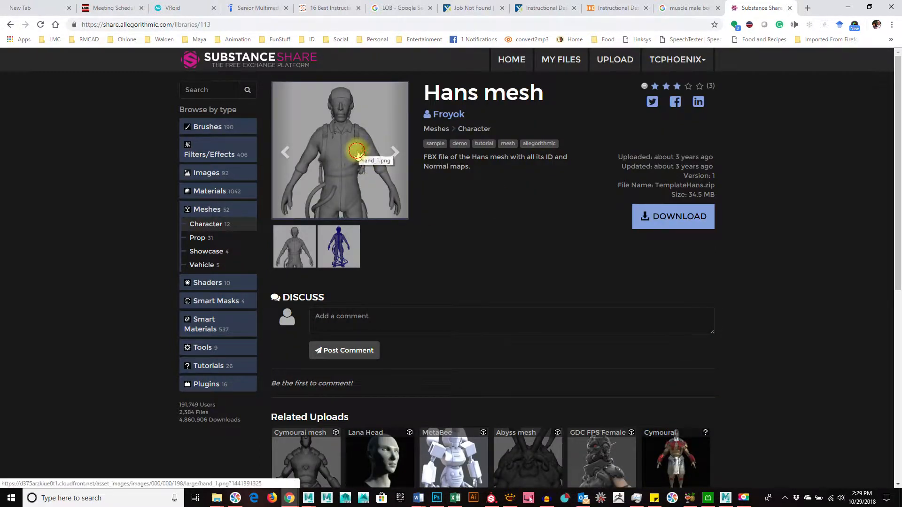
pyautogui.click(357, 151)
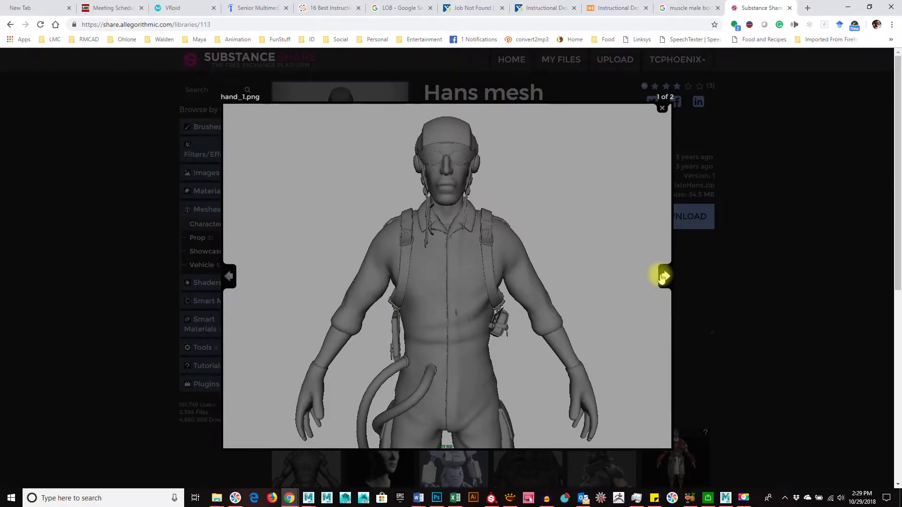
pyautogui.click(662, 277)
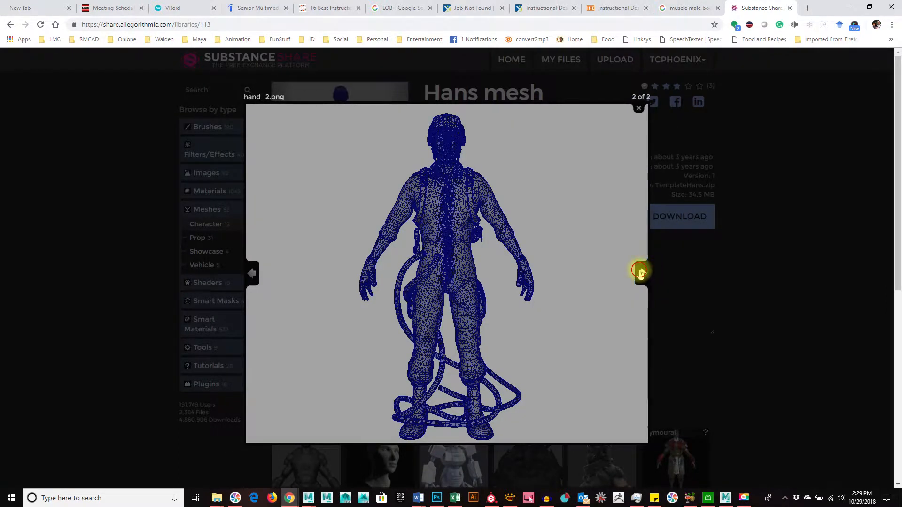
pyautogui.click(640, 272)
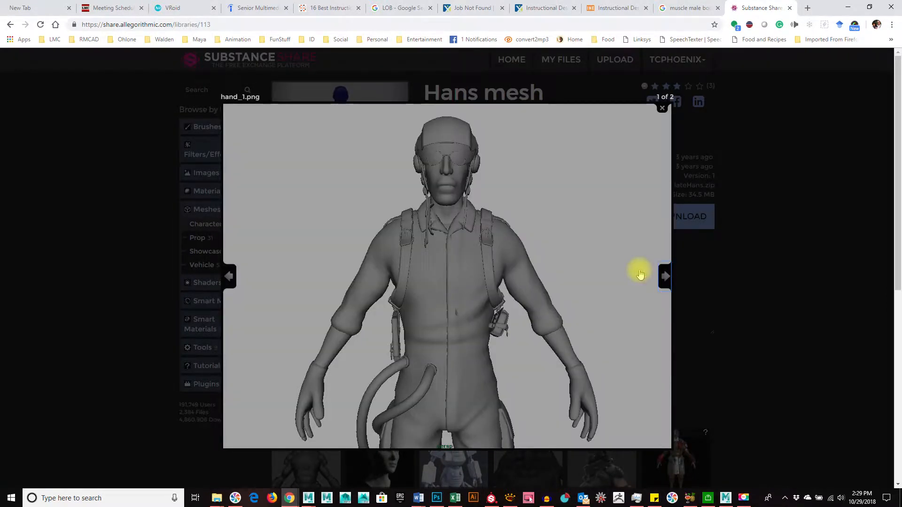
pyautogui.click(664, 107)
# View the MetaBee mesh page from the related uploads and return to the Hans mesh page.
pyautogui.scroll(-3, 658, 368)
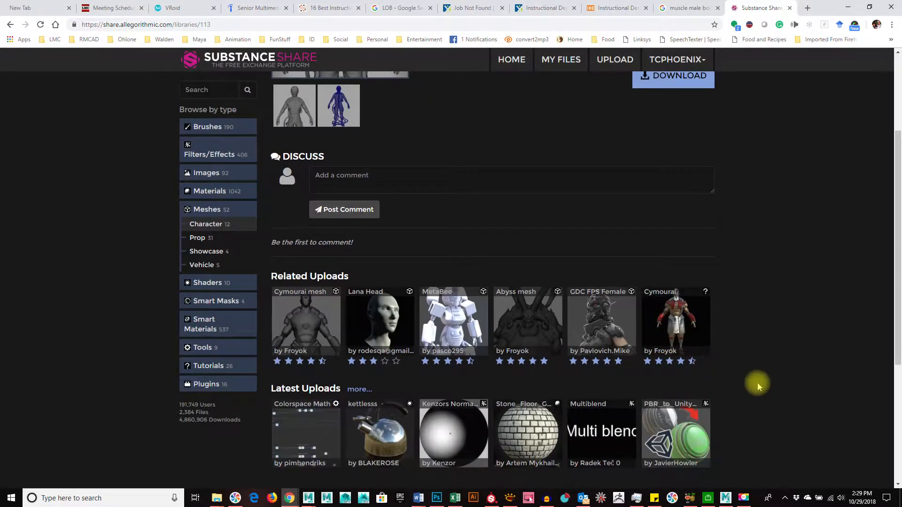
pyautogui.click(447, 305)
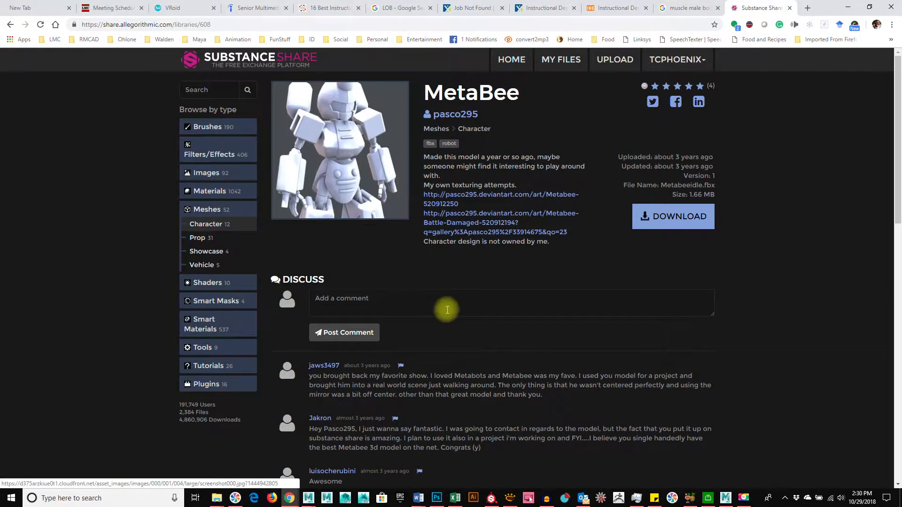
pyautogui.hotkey('alt', 'Left')
# Open the related GDC FPS Female mesh, look through its enlarged preview images and return to the Hans mesh page.
pyautogui.click(621, 326)
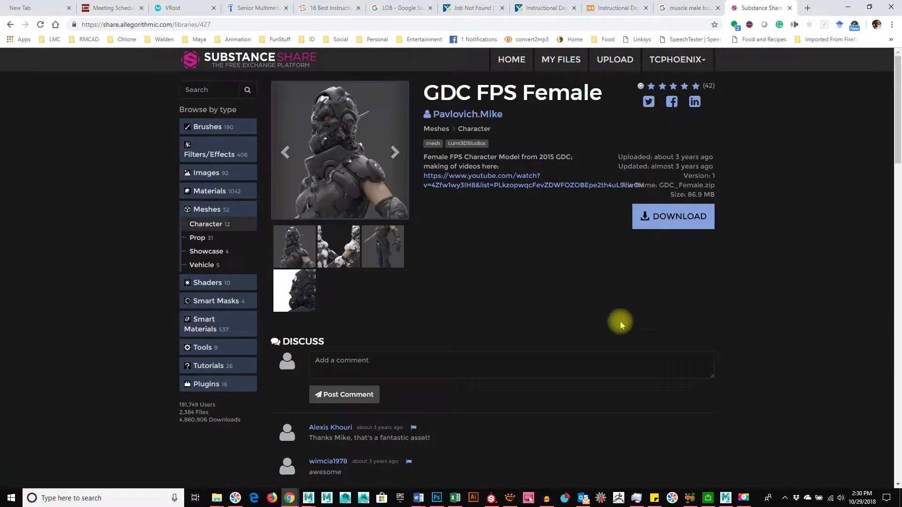
pyautogui.click(359, 157)
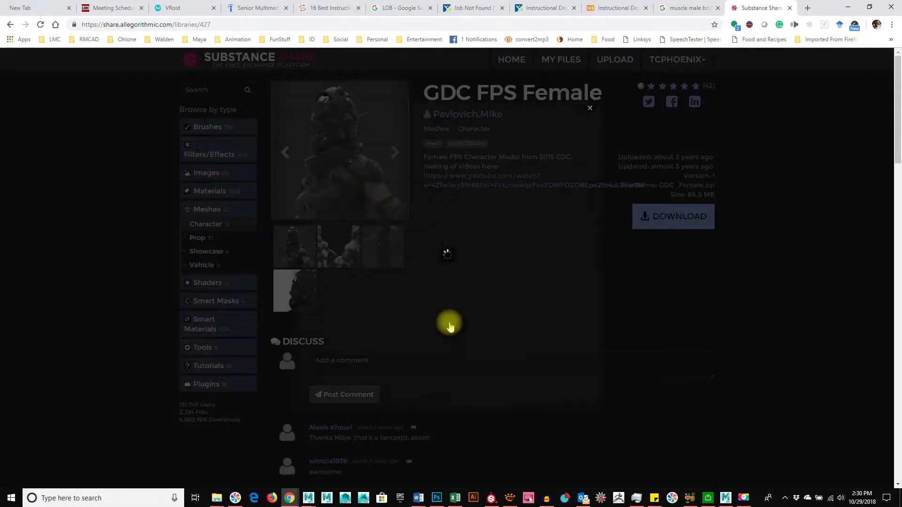
pyautogui.click(593, 263)
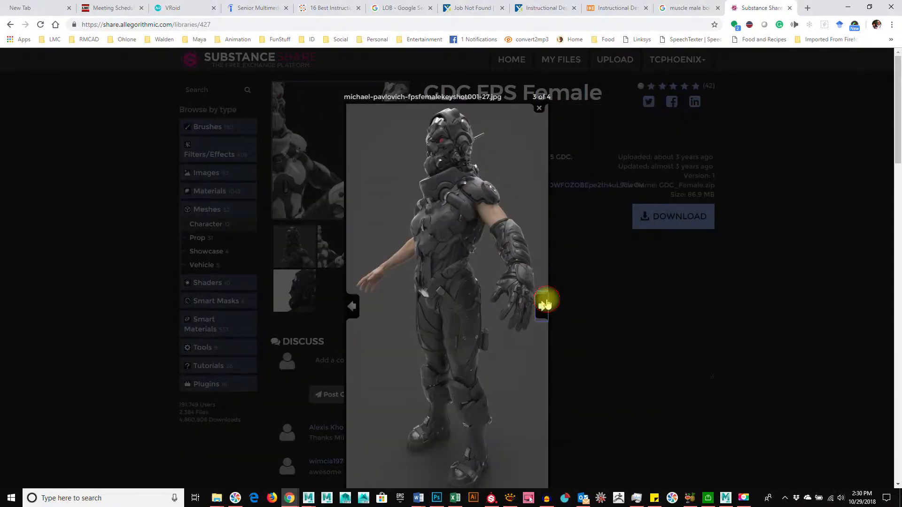
pyautogui.click(545, 305)
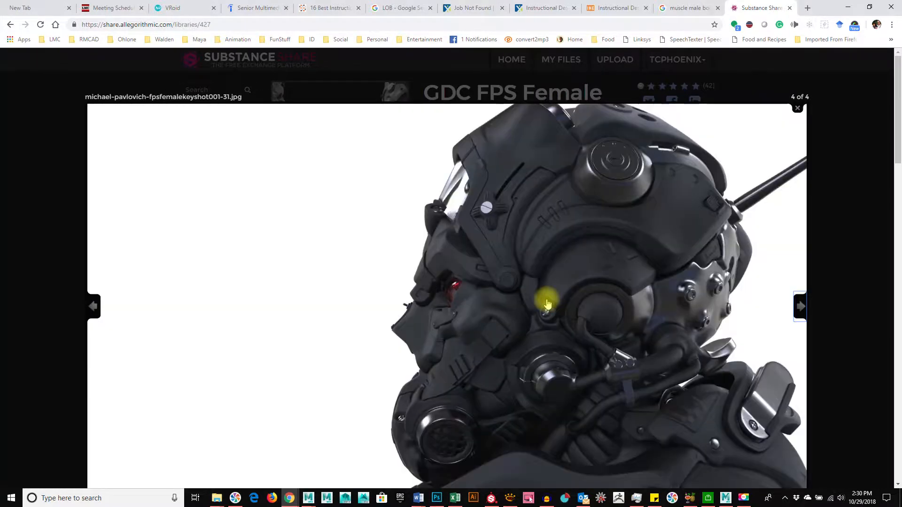
pyautogui.click(801, 305)
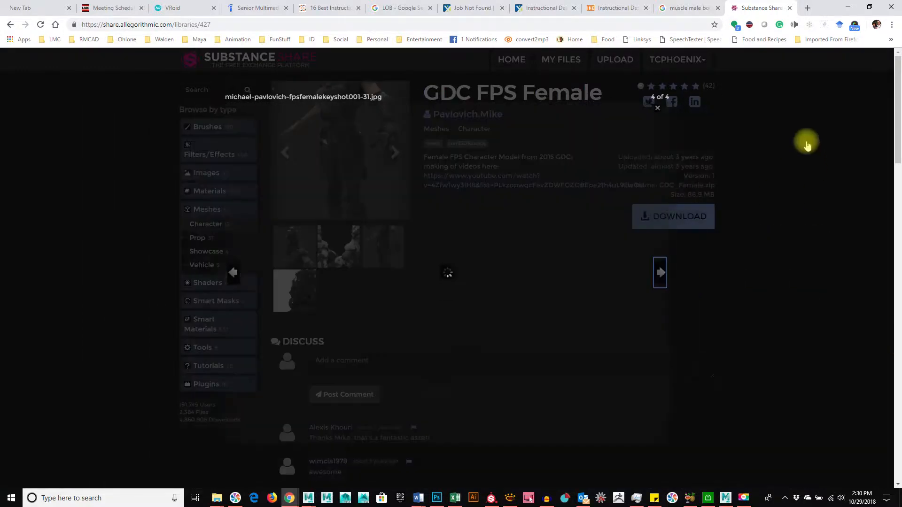
pyautogui.click(803, 137)
pyautogui.scroll(-5, 493, 288)
pyautogui.scroll(5, 489, 288)
pyautogui.hotkey('alt', 'Left')
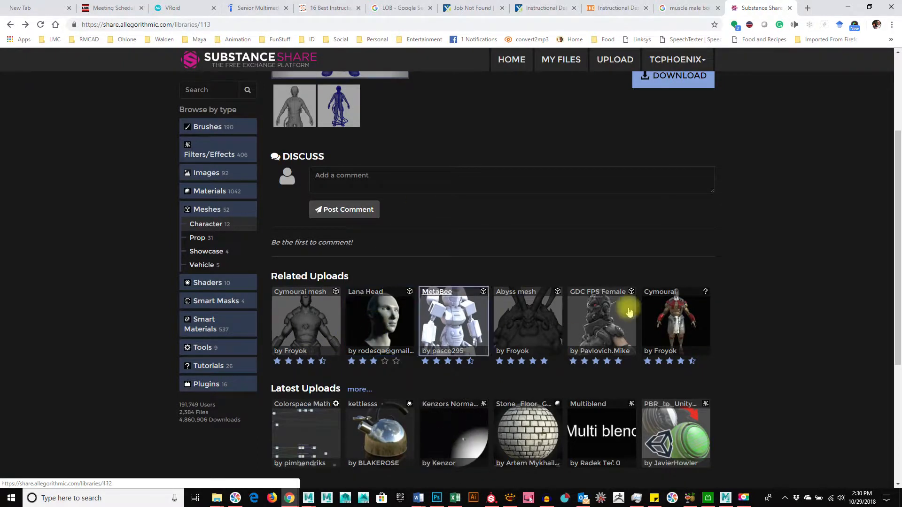
pyautogui.scroll(-3, 658, 324)
pyautogui.scroll(6, 789, 352)
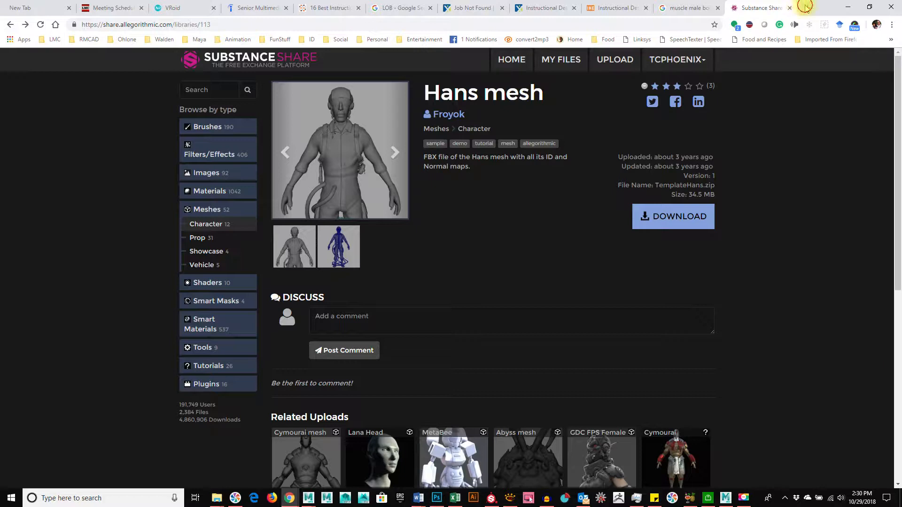
# Open the bookmarked Ohlone user dashboard in a new browser tab and go to the MM-114-01 Textures for 3D course.
pyautogui.click(805, 6)
pyautogui.click(123, 40)
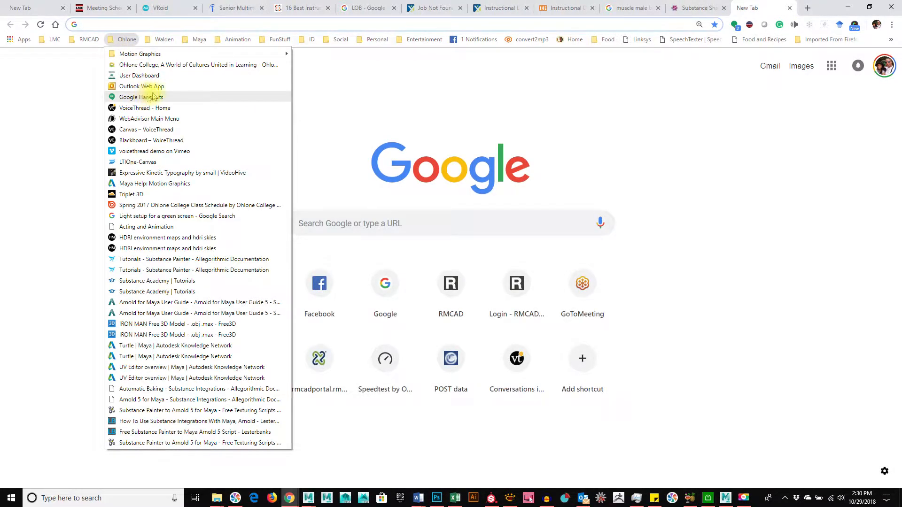
pyautogui.moveTo(155, 92); pyautogui.dragTo(157, 95)
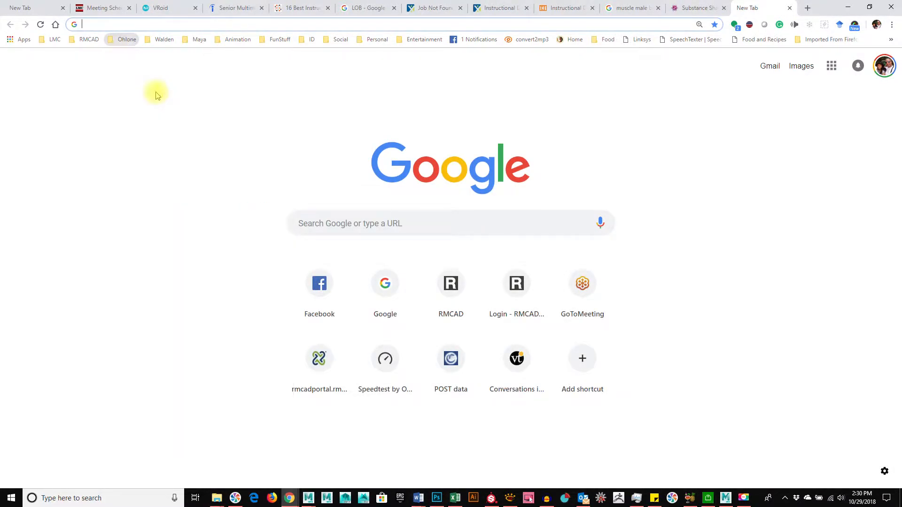
pyautogui.click(122, 41)
pyautogui.click(127, 74)
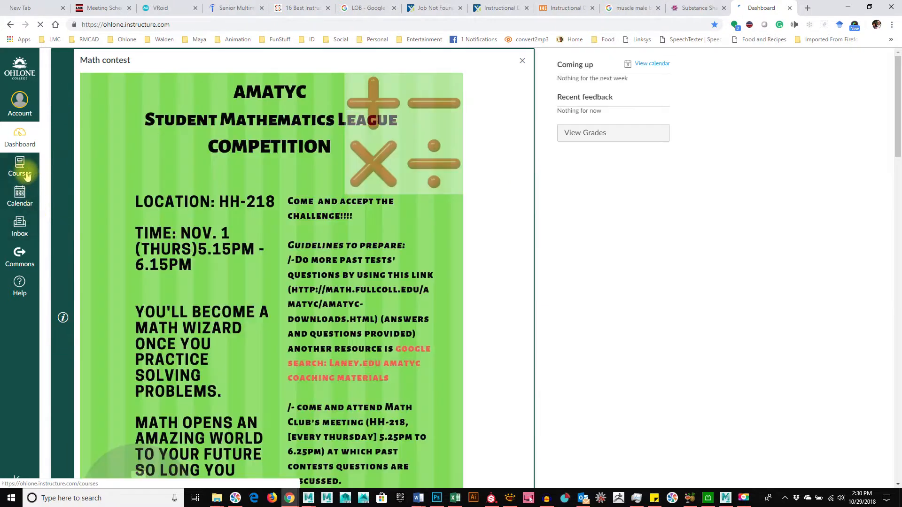
pyautogui.click(24, 172)
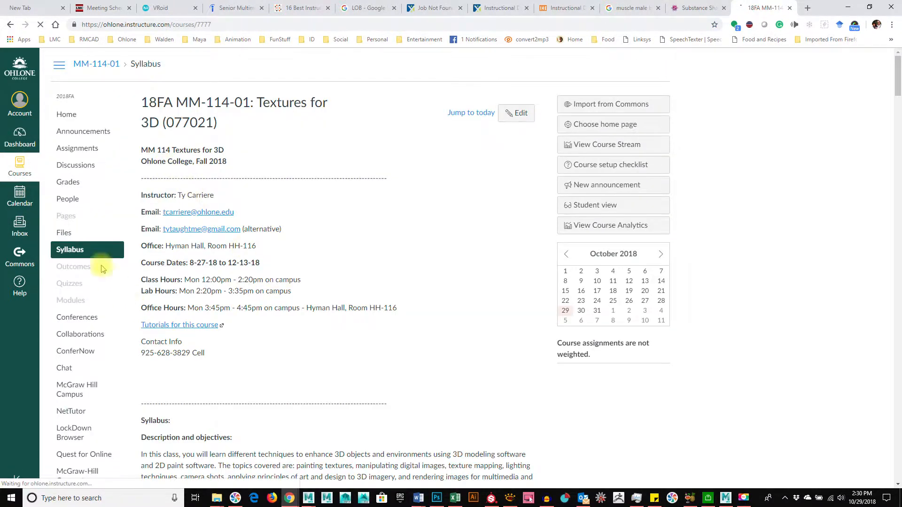
# Open the course's files and view the contents of the Maya Files and Substance Suite folders.
pyautogui.click(62, 233)
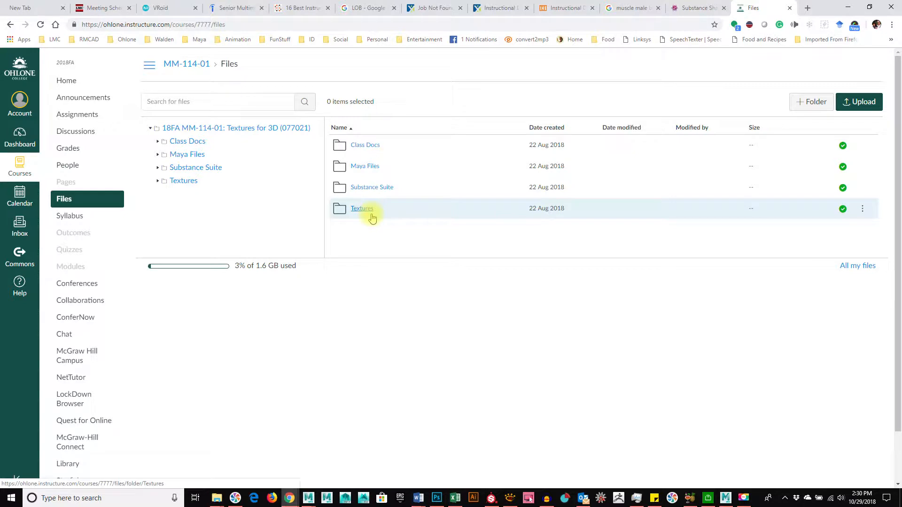
pyautogui.click(343, 173)
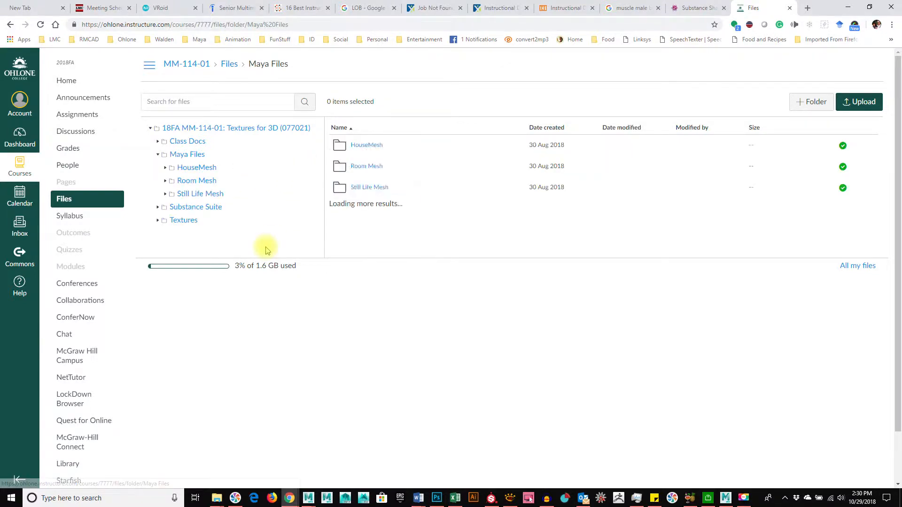
pyautogui.scroll(-2, 491, 193)
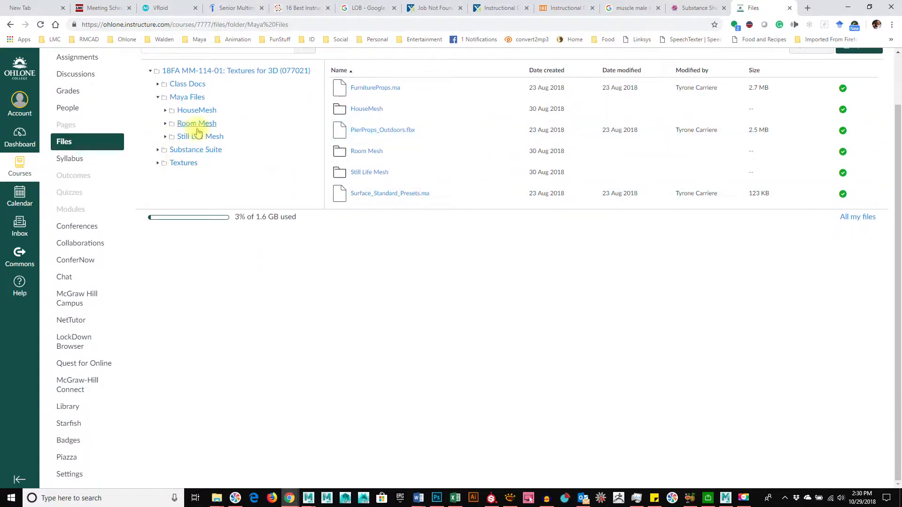
pyautogui.click(197, 150)
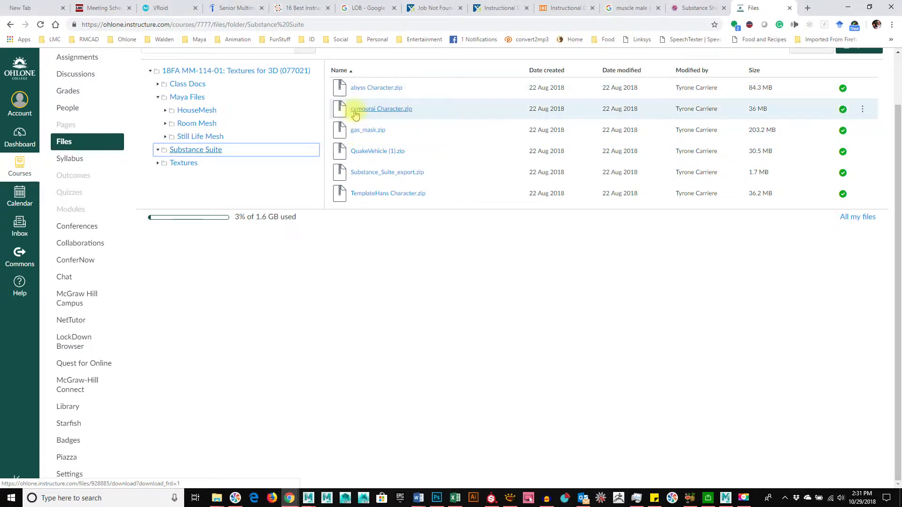
# Return to the Substance Share site and look over the full Meshes listing.
pyautogui.click(701, 8)
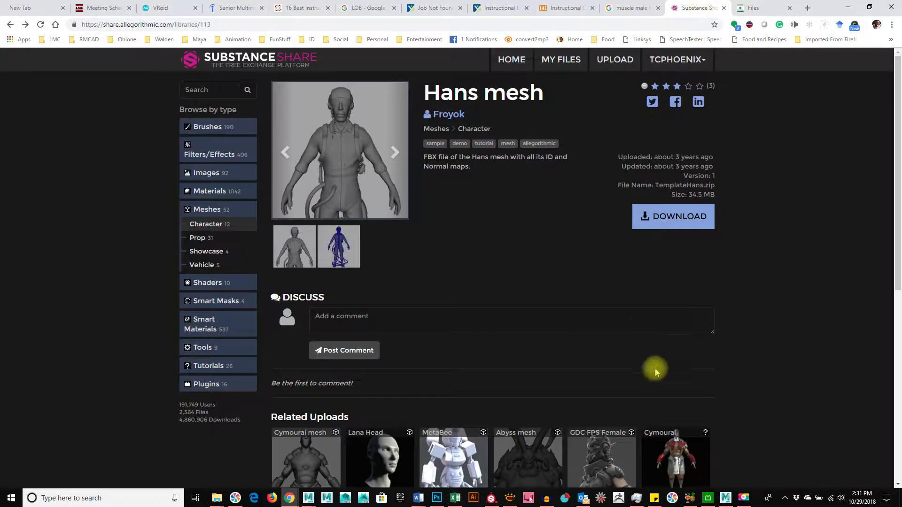
pyautogui.hotkey('alt', 'Left')
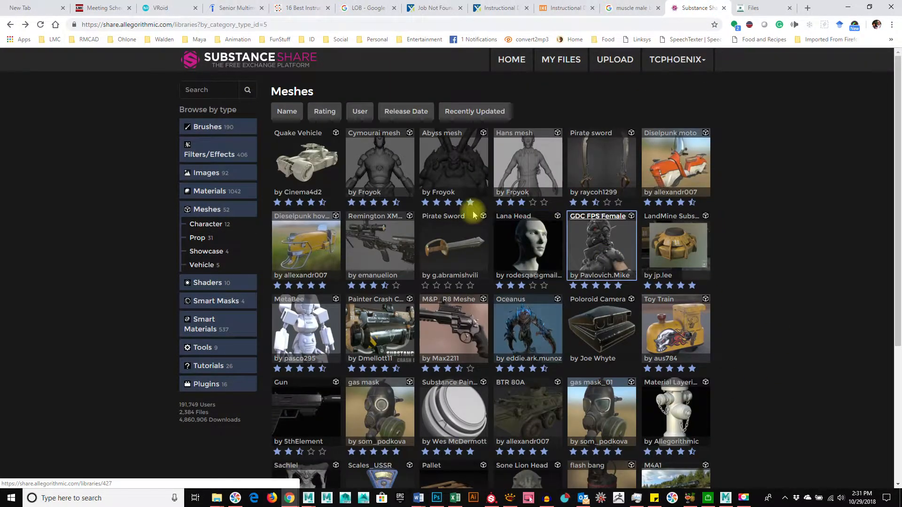
pyautogui.scroll(-3, 726, 264)
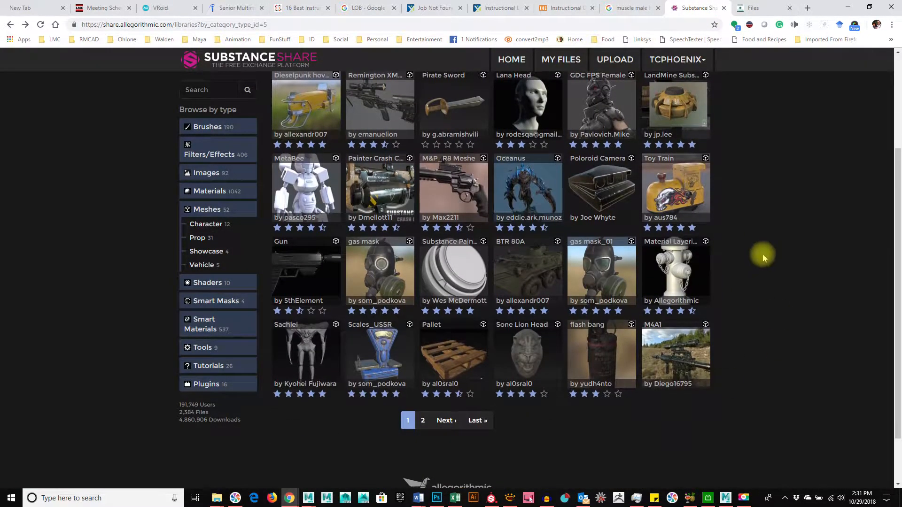
pyautogui.scroll(-1, 763, 252)
pyautogui.scroll(4, 777, 261)
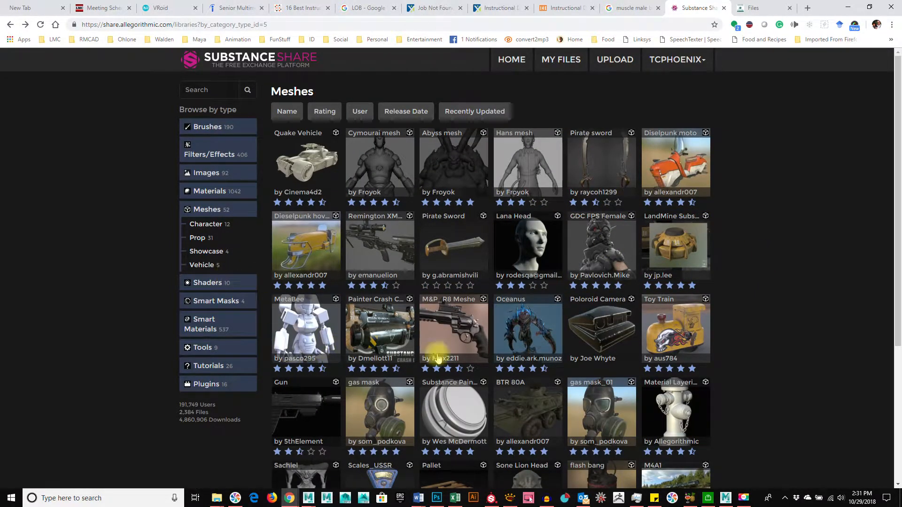
pyautogui.scroll(-3, 808, 320)
pyautogui.scroll(3, 813, 316)
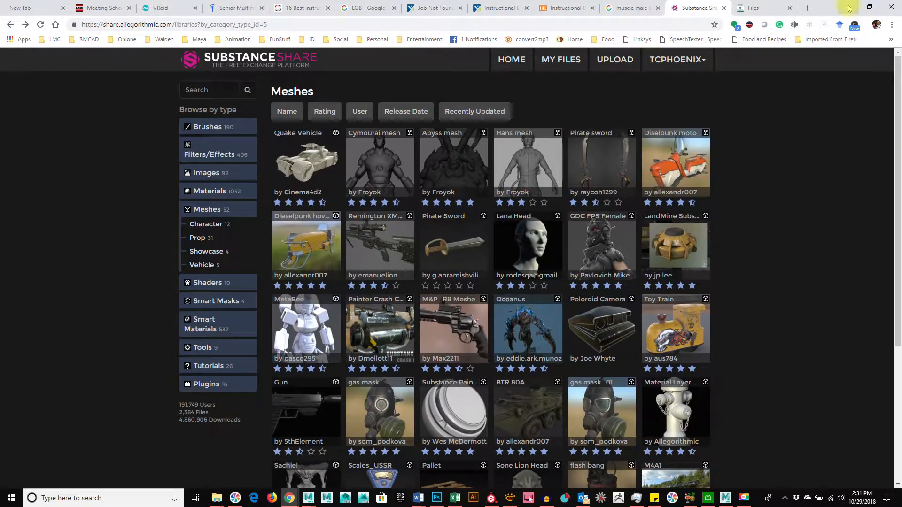
# Switch back to Mudbox and reframe the human body model to show its head, torso and upper arms.
pyautogui.click(726, 498)
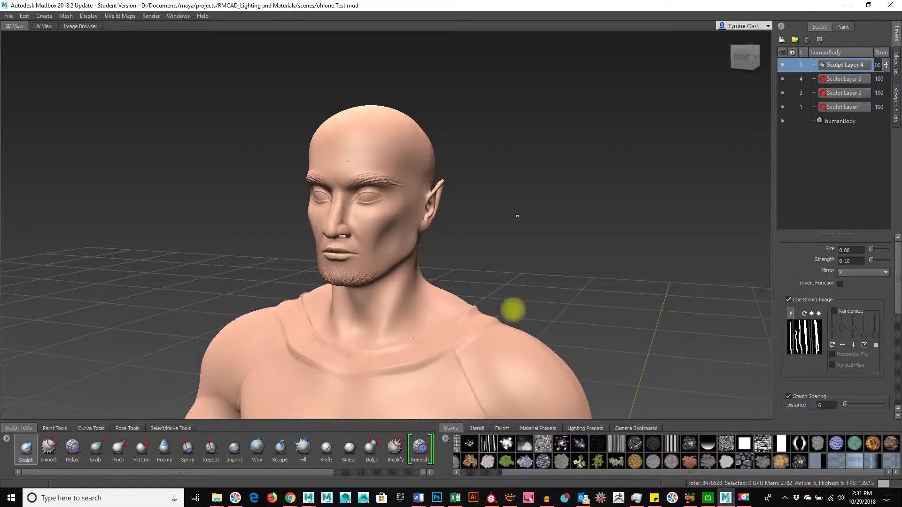
pyautogui.scroll(-2, 470, 331)
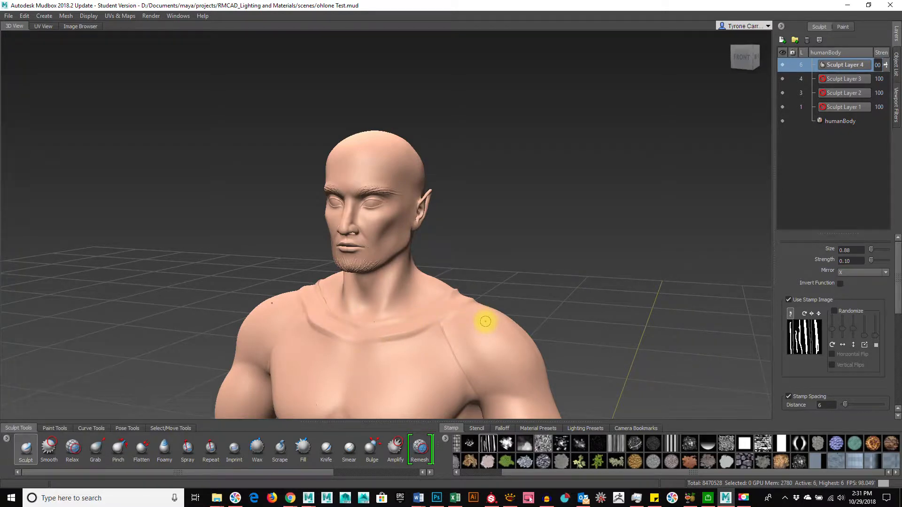
pyautogui.keyDown('alt'); pyautogui.moveTo(429, 241); pyautogui.dragTo(420, 330); pyautogui.keyUp('alt')
pyautogui.keyDown('alt'); pyautogui.moveTo(421, 330); pyautogui.dragTo(533, 316, button='right'); pyautogui.keyUp('alt')
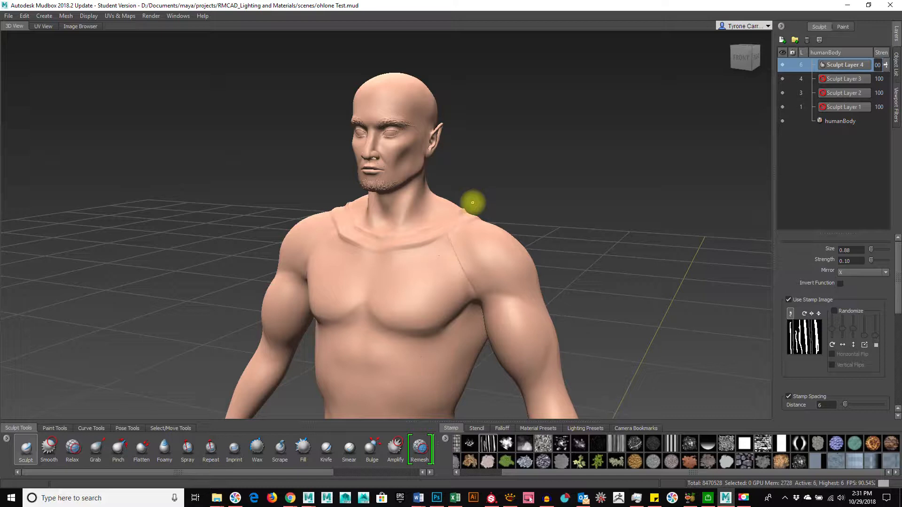
# Give the Sculpt brush the rounded-scales stamp, randomized with a spacing distance of 51, and undo the trial strokes.
pyautogui.keyDown('alt'); pyautogui.moveTo(461, 215); pyautogui.dragTo(569, 262); pyautogui.keyUp('alt')
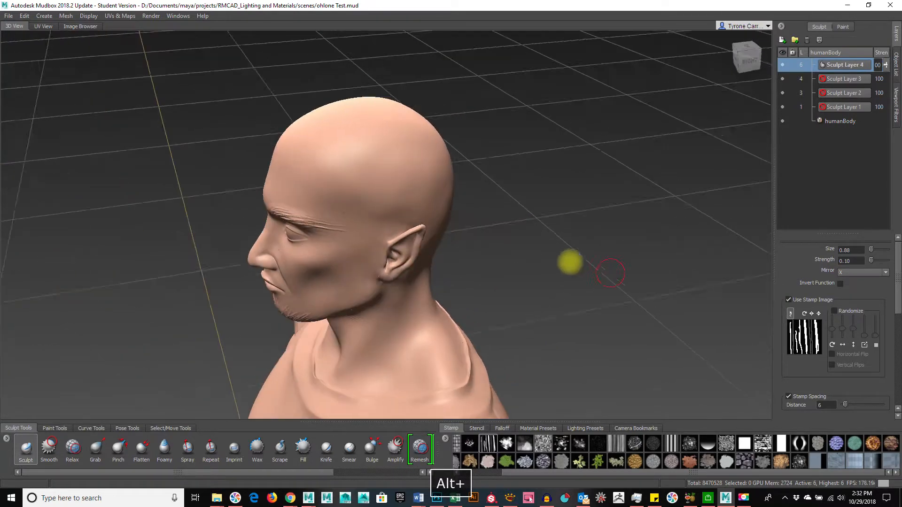
pyautogui.keyDown('alt'); pyautogui.moveTo(458, 181); pyautogui.dragTo(396, 191); pyautogui.keyUp('alt')
pyautogui.keyDown('alt'); pyautogui.moveTo(596, 275); pyautogui.dragTo(527, 302); pyautogui.keyUp('alt')
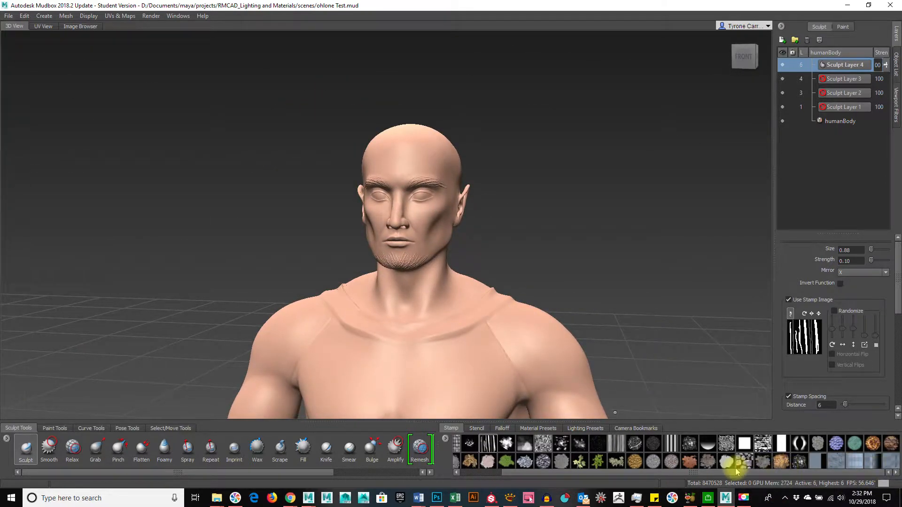
pyautogui.click(727, 444)
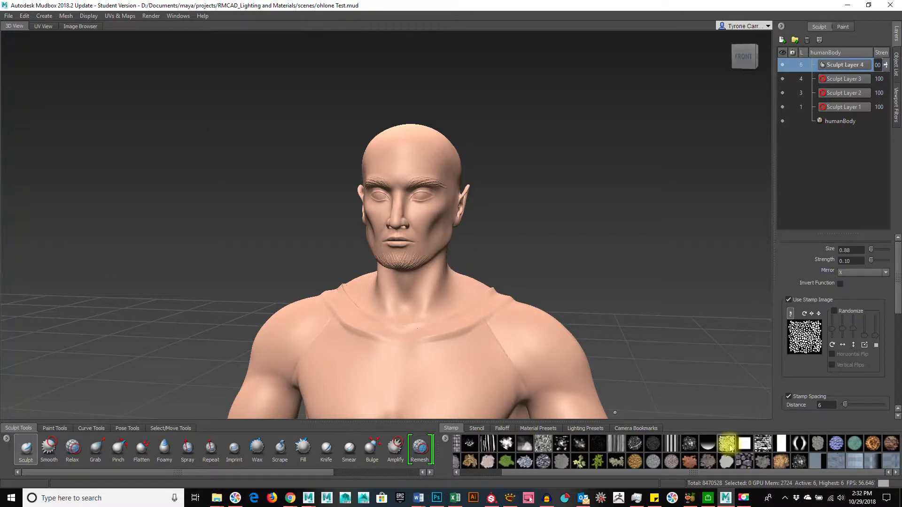
pyautogui.moveTo(436, 207)
pyautogui.keyDown('alt'); pyautogui.mouseDown()
pyautogui.moveTo(209, 217)
pyautogui.moveTo(382, 215)
pyautogui.moveTo(318, 216)
pyautogui.moveTo(300, 292)
pyautogui.mouseUp(); pyautogui.keyUp('alt')
pyautogui.hotkey('ctrl', 'z')
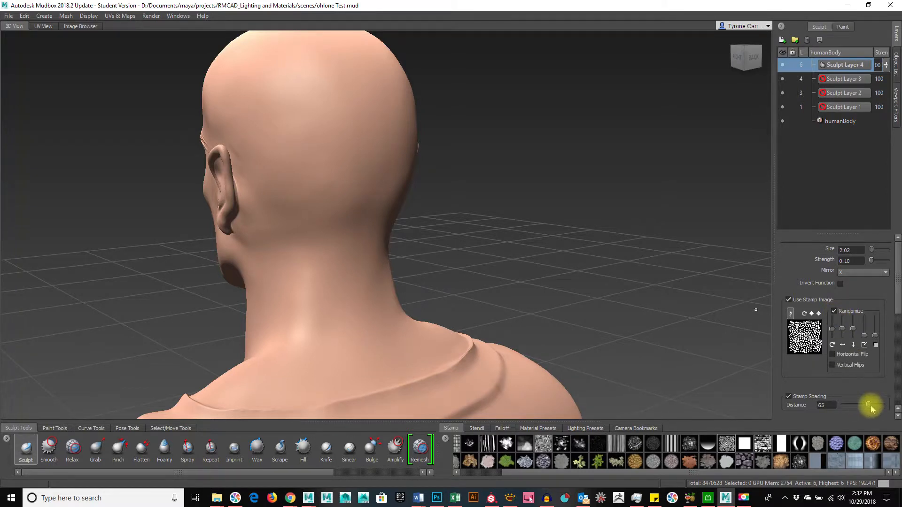
pyautogui.hotkey('ctrl', 'z')
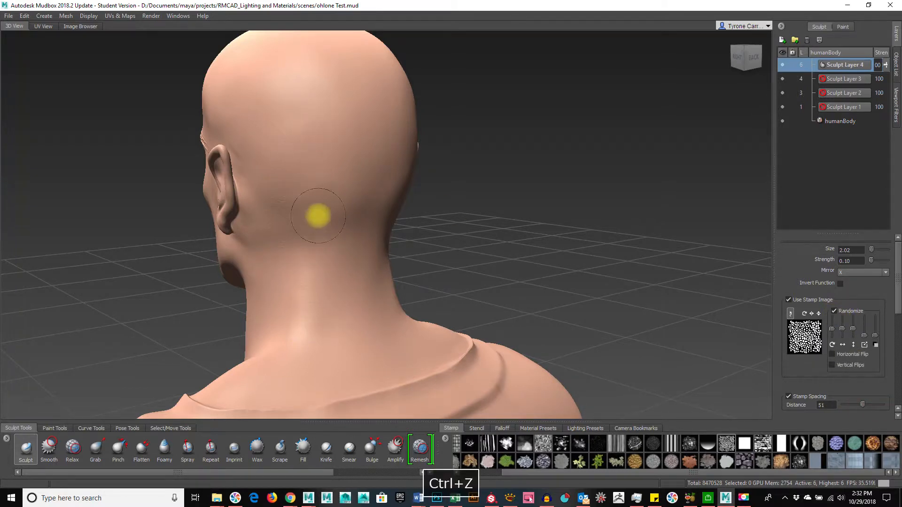
# Sculpt mirrored bands of scales down the back of the head and neck with brush size 3.02 and strength 0.69.
pyautogui.press('b')
pyautogui.moveTo(318, 216); pyautogui.dragTo(336, 211)
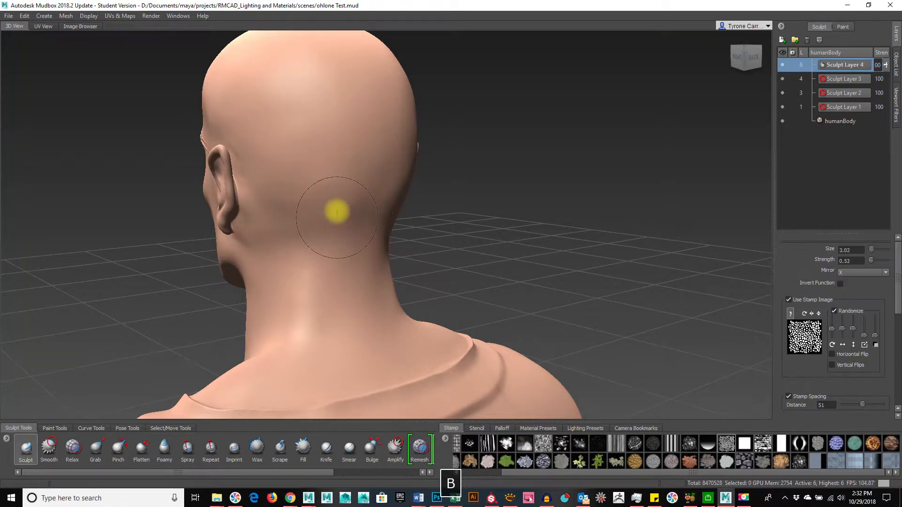
pyautogui.moveTo(307, 107)
pyautogui.mouseDown()
pyautogui.moveTo(297, 170)
pyautogui.moveTo(312, 276)
pyautogui.moveTo(296, 361)
pyautogui.mouseUp()
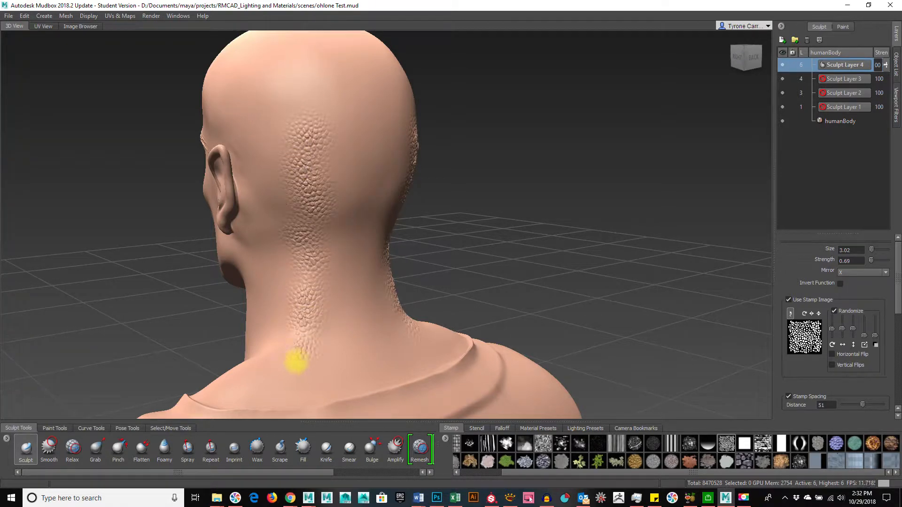
pyautogui.keyDown('alt'); pyautogui.moveTo(262, 392); pyautogui.dragTo(381, 207); pyautogui.keyUp('alt')
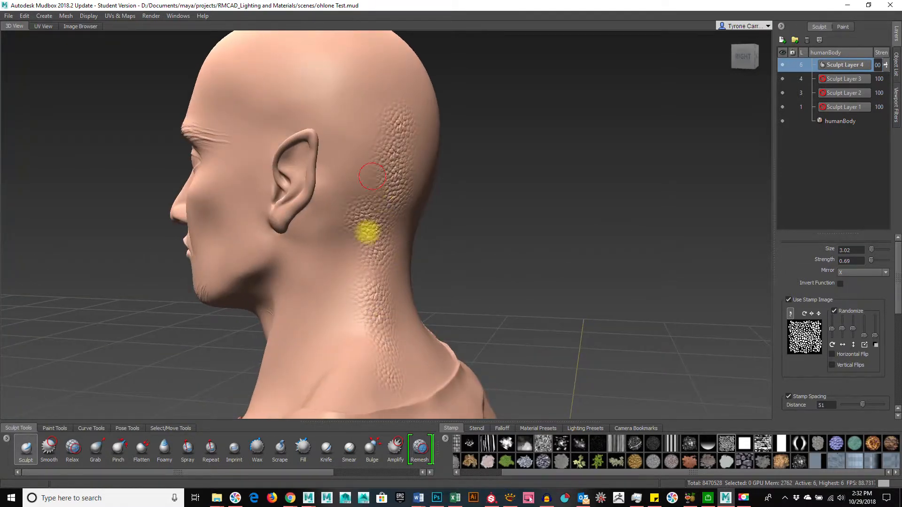
pyautogui.keyDown('alt'); pyautogui.moveTo(480, 305); pyautogui.dragTo(334, 324); pyautogui.keyUp('alt')
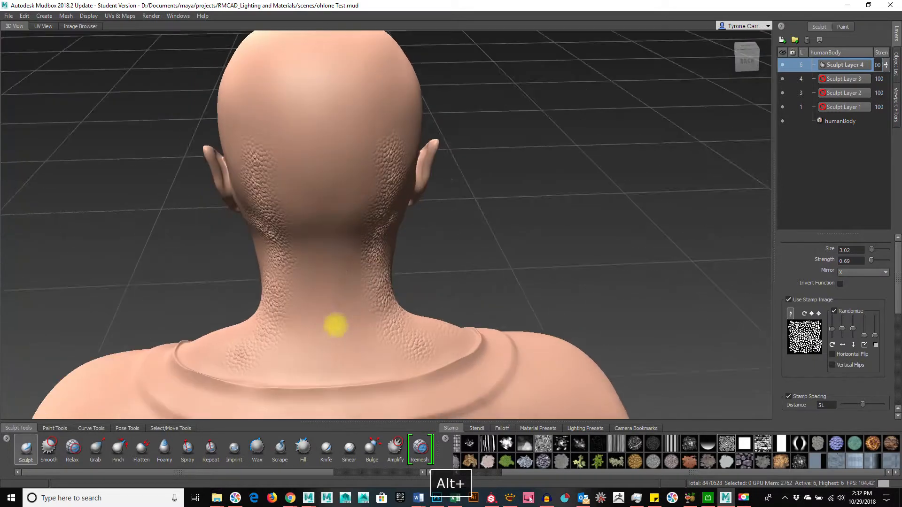
# Sculpt larger scales over the sides, crown and upper forehead with size 5.03 and strength 0.41, finishing the temples at size 4.27.
pyautogui.moveTo(322, 120)
pyautogui.keyDown('alt'); pyautogui.mouseDown()
pyautogui.moveTo(310, 181)
pyautogui.moveTo(339, 175)
pyautogui.mouseUp(); pyautogui.keyUp('alt')
pyautogui.press('b')
pyautogui.press('m')
pyautogui.moveTo(308, 136); pyautogui.dragTo(337, 135)
pyautogui.moveTo(264, 157)
pyautogui.mouseDown()
pyautogui.moveTo(297, 290)
pyautogui.moveTo(323, 342)
pyautogui.moveTo(334, 289)
pyautogui.moveTo(458, 272)
pyautogui.mouseUp()
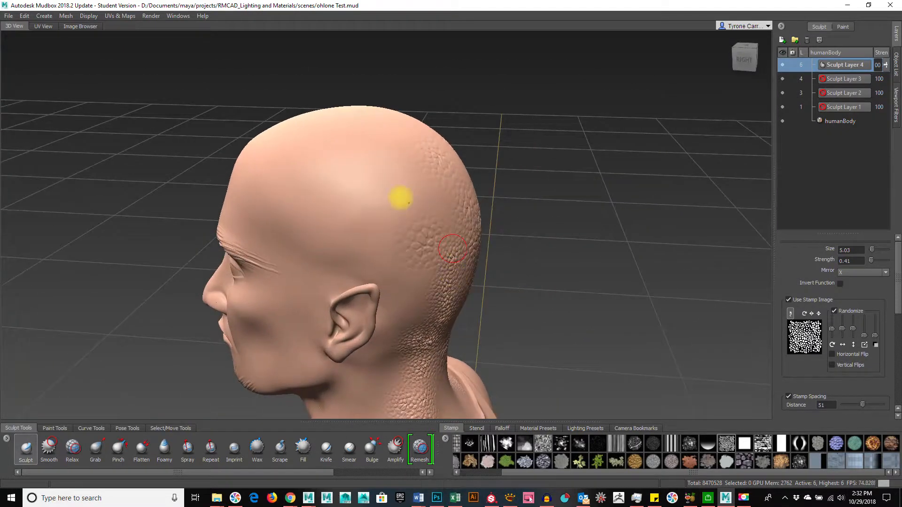
pyautogui.keyDown('alt'); pyautogui.moveTo(319, 202); pyautogui.dragTo(477, 187); pyautogui.keyUp('alt')
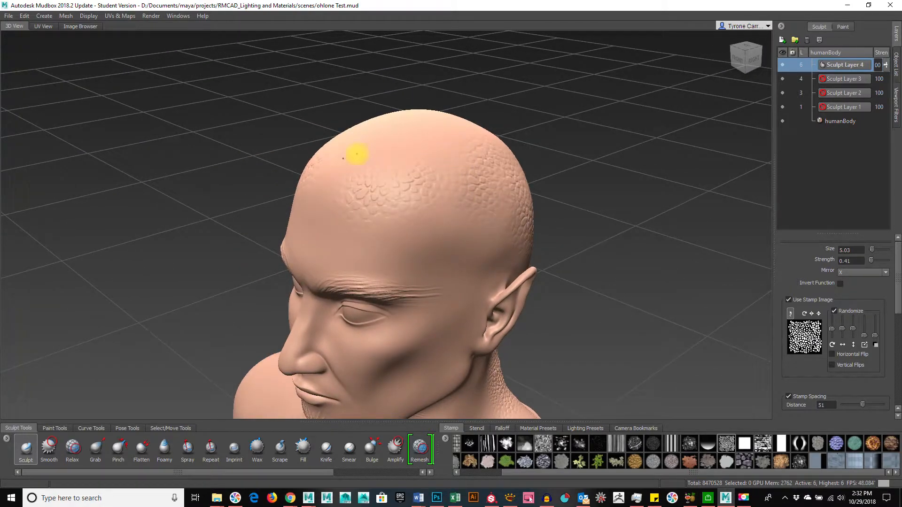
pyautogui.keyDown('alt'); pyautogui.moveTo(397, 169); pyautogui.dragTo(352, 140); pyautogui.keyUp('alt')
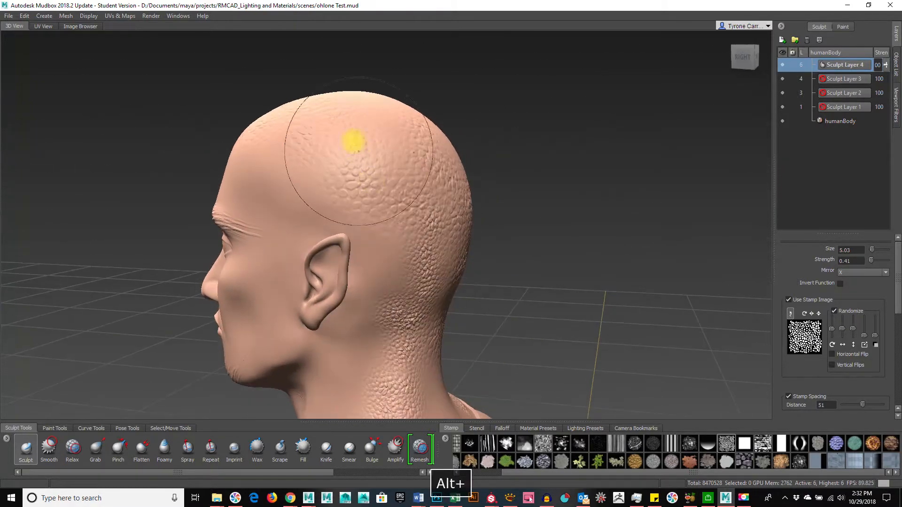
pyautogui.moveTo(399, 354)
pyautogui.keyDown('alt'); pyautogui.mouseDown()
pyautogui.moveTo(363, 270)
pyautogui.moveTo(298, 270)
pyautogui.moveTo(368, 204)
pyautogui.moveTo(439, 288)
pyautogui.moveTo(523, 307)
pyautogui.moveTo(463, 222)
pyautogui.moveTo(505, 216)
pyautogui.moveTo(435, 225)
pyautogui.moveTo(325, 202)
pyautogui.mouseUp(); pyautogui.keyUp('alt')
pyautogui.keyDown('alt'); pyautogui.moveTo(498, 287); pyautogui.dragTo(639, 275); pyautogui.keyUp('alt')
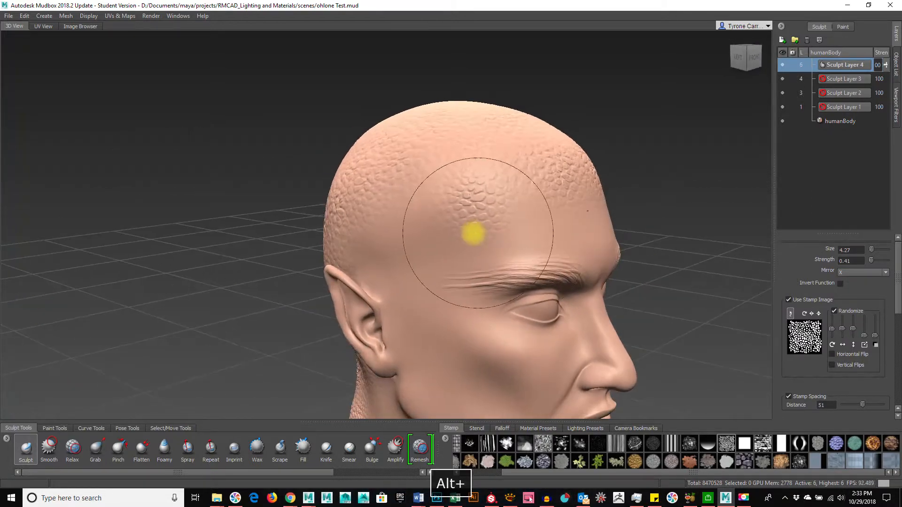
# Amplify the scales across the temples, sides and back of the head at size 4.27 and strength 15.
pyautogui.click(396, 446)
pyautogui.keyDown('alt'); pyautogui.moveTo(386, 197); pyautogui.dragTo(525, 150); pyautogui.keyUp('alt')
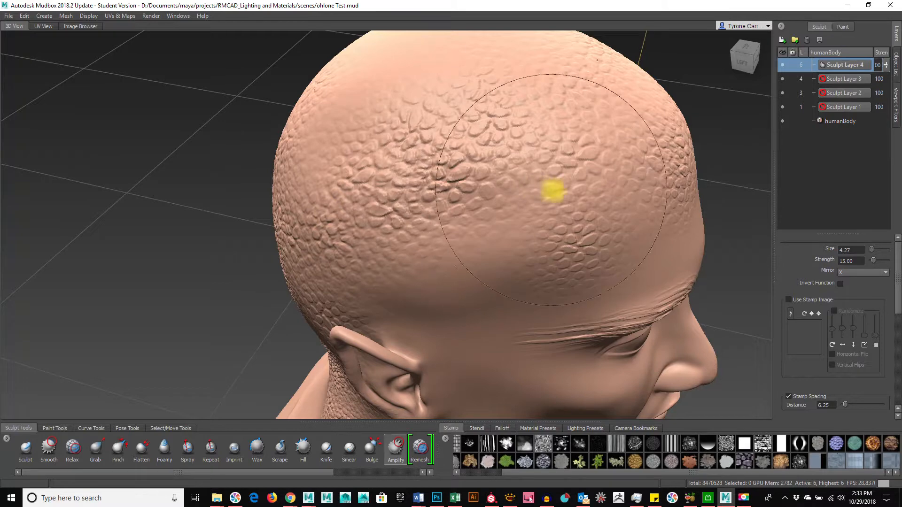
pyautogui.keyDown('alt'); pyautogui.moveTo(570, 203); pyautogui.dragTo(516, 177); pyautogui.keyUp('alt')
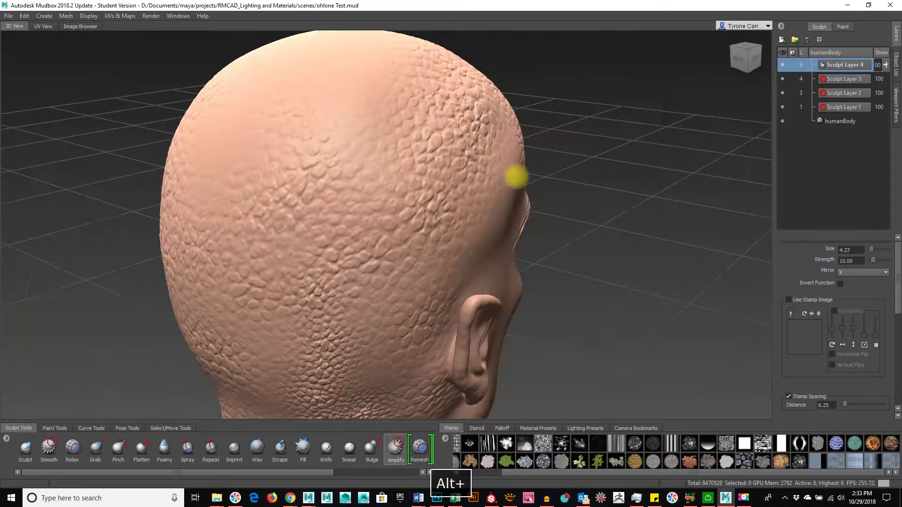
pyautogui.moveTo(326, 177)
pyautogui.keyDown('alt'); pyautogui.mouseDown()
pyautogui.moveTo(307, 283)
pyautogui.moveTo(357, 227)
pyautogui.mouseUp(); pyautogui.keyUp('alt')
# Reduce the Amplify brush size to 2.04 and deepen the scales above the ears, around the back of the head and along the forehead.
pyautogui.press('b')
pyautogui.moveTo(401, 159); pyautogui.dragTo(345, 159)
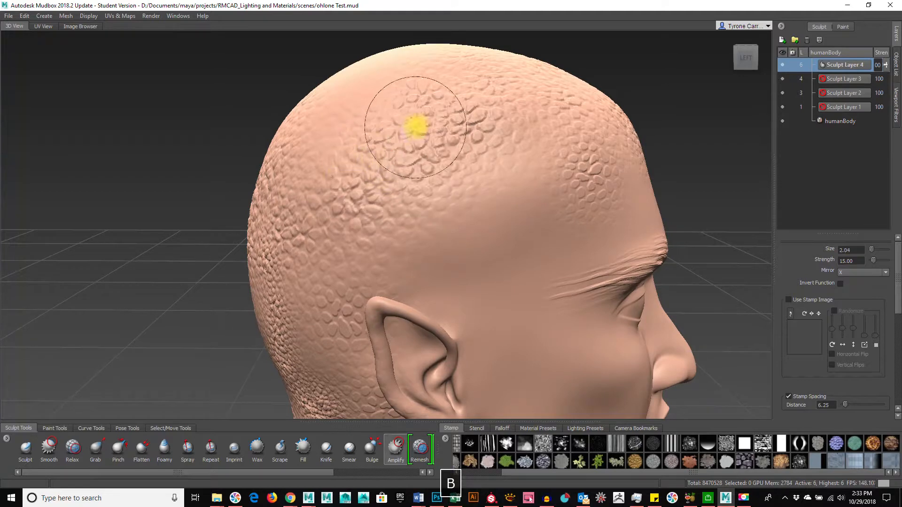
pyautogui.keyDown('alt'); pyautogui.moveTo(283, 342); pyautogui.dragTo(460, 202); pyautogui.keyUp('alt')
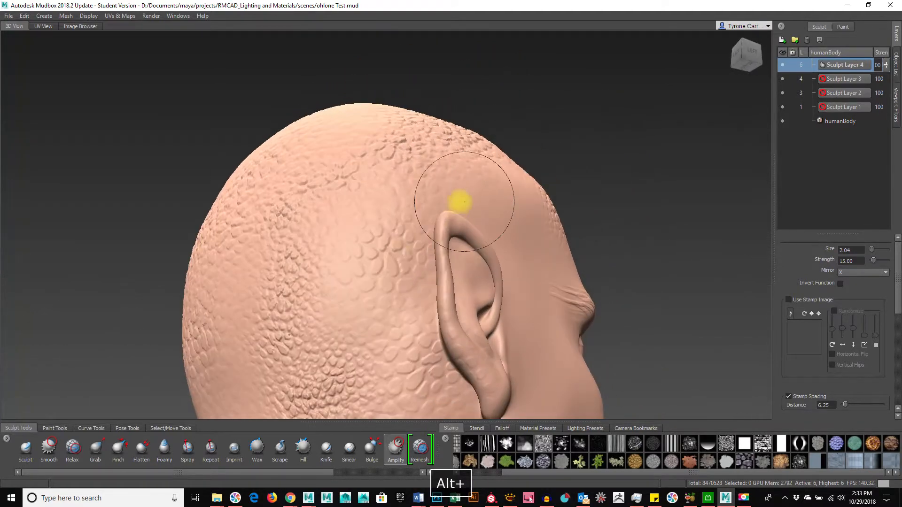
pyautogui.keyDown('alt'); pyautogui.moveTo(280, 233); pyautogui.dragTo(423, 264); pyautogui.keyUp('alt')
pyautogui.keyDown('alt'); pyautogui.moveTo(206, 268); pyautogui.dragTo(487, 243); pyautogui.keyUp('alt')
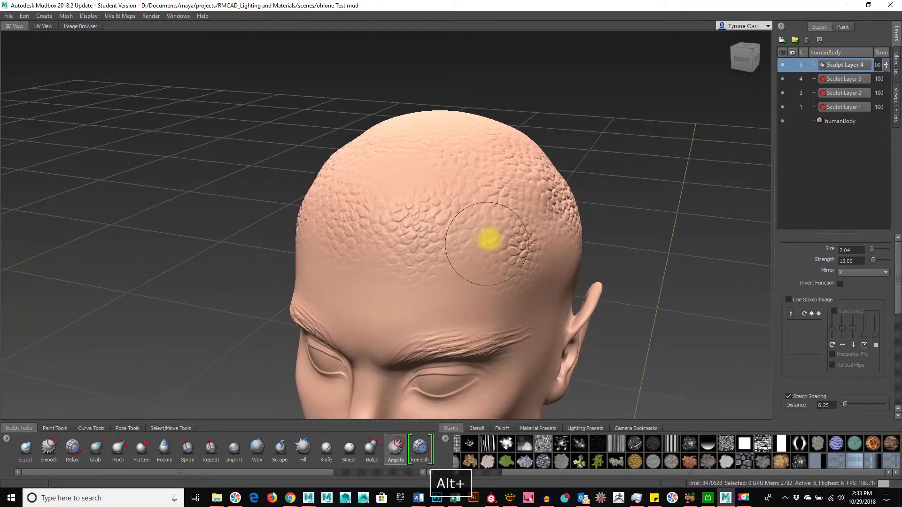
pyautogui.keyDown('alt'); pyautogui.moveTo(410, 162); pyautogui.dragTo(472, 273); pyautogui.keyUp('alt')
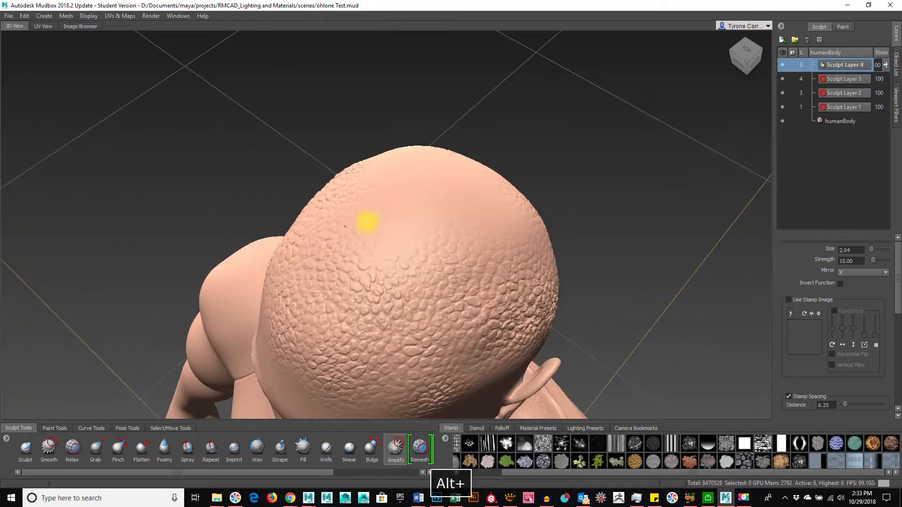
# Try the Amplify tool on the chin's beard strands and undo the stroke.
pyautogui.keyDown('alt'); pyautogui.moveTo(342, 249); pyautogui.dragTo(483, 332); pyautogui.keyUp('alt')
pyautogui.keyDown('alt'); pyautogui.moveTo(483, 332); pyautogui.dragTo(459, 248, button='right'); pyautogui.keyUp('alt')
pyautogui.keyDown('alt'); pyautogui.moveTo(331, 256); pyautogui.dragTo(632, 245, button='right'); pyautogui.keyUp('alt')
pyautogui.moveTo(332, 188); pyautogui.dragTo(306, 194)
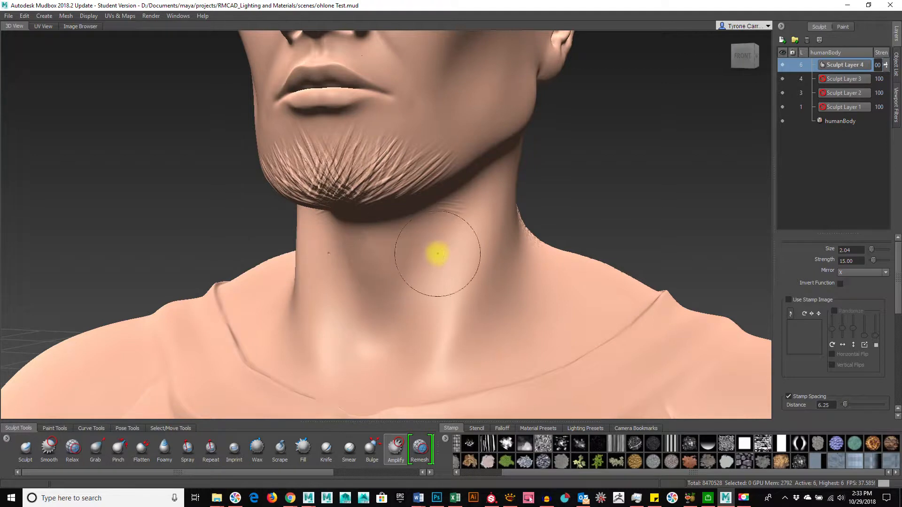
pyautogui.hotkey('ctrl', 'z')
# Look over the torso, collar, shoulder seams and arms from several angles, ending on the head and upper body.
pyautogui.keyDown('alt'); pyautogui.moveTo(539, 262); pyautogui.dragTo(423, 277, button='right'); pyautogui.keyUp('alt')
pyautogui.keyDown('alt'); pyautogui.moveTo(521, 272); pyautogui.dragTo(465, 296); pyautogui.keyUp('alt')
pyautogui.keyDown('alt'); pyautogui.moveTo(475, 348); pyautogui.dragTo(444, 235, button='middle'); pyautogui.keyUp('alt')
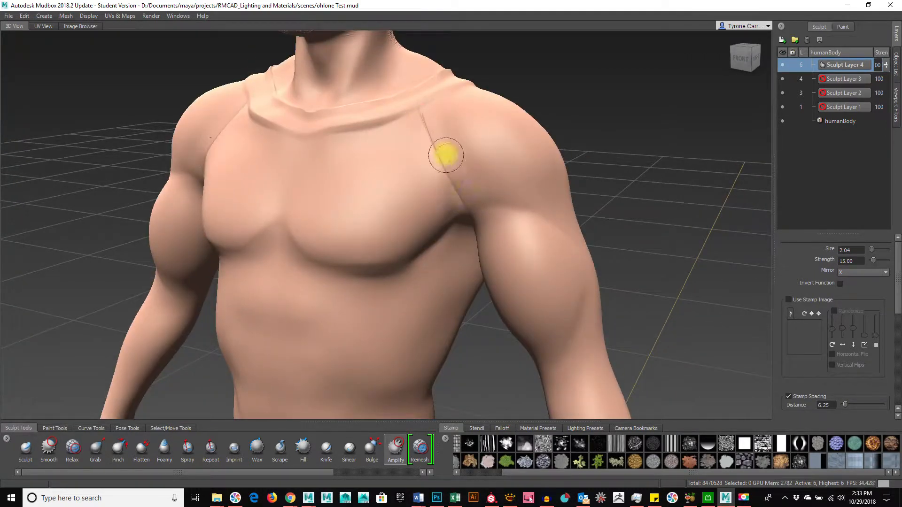
pyautogui.moveTo(481, 223)
pyautogui.keyDown('alt'); pyautogui.mouseDown()
pyautogui.moveTo(505, 297)
pyautogui.moveTo(515, 209)
pyautogui.mouseUp(); pyautogui.keyUp('alt')
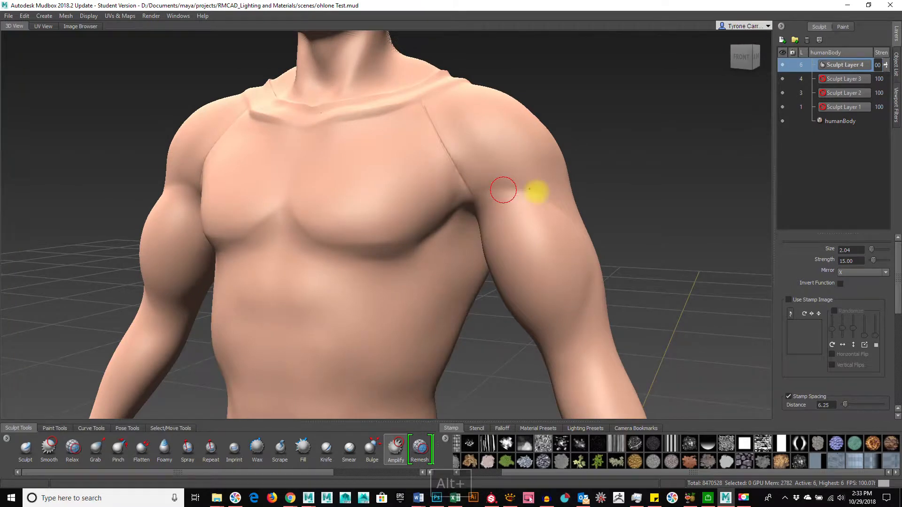
pyautogui.keyDown('alt'); pyautogui.moveTo(581, 259); pyautogui.dragTo(439, 229); pyautogui.keyUp('alt')
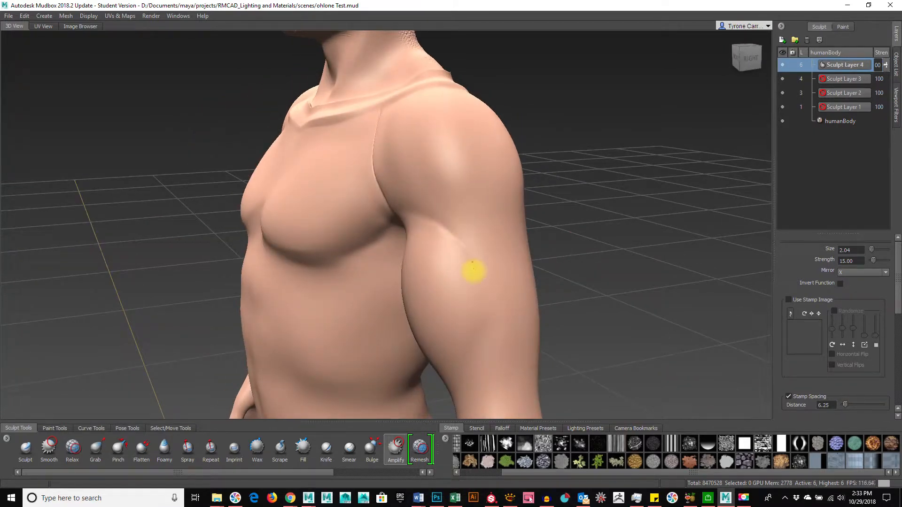
pyautogui.keyDown('alt'); pyautogui.moveTo(382, 306); pyautogui.dragTo(348, 254); pyautogui.keyUp('alt')
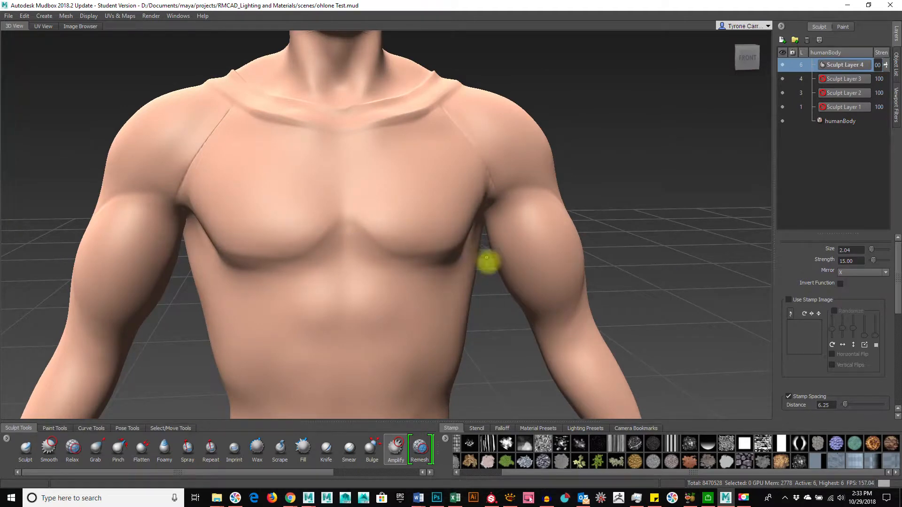
pyautogui.keyDown('alt'); pyautogui.moveTo(481, 253); pyautogui.dragTo(419, 322, button='right'); pyautogui.keyUp('alt')
pyautogui.keyDown('alt'); pyautogui.moveTo(418, 322); pyautogui.dragTo(312, 248); pyautogui.keyUp('alt')
pyautogui.keyDown('alt'); pyautogui.moveTo(312, 248); pyautogui.dragTo(308, 157, button='right'); pyautogui.keyUp('alt')
pyautogui.keyDown('alt'); pyautogui.moveTo(307, 157); pyautogui.dragTo(303, 314, button='middle'); pyautogui.keyUp('alt')
pyautogui.keyDown('alt'); pyautogui.moveTo(304, 314); pyautogui.dragTo(399, 282, button='right'); pyautogui.keyUp('alt')
pyautogui.keyDown('alt'); pyautogui.moveTo(399, 282); pyautogui.dragTo(548, 273); pyautogui.keyUp('alt')
pyautogui.keyDown('alt'); pyautogui.moveTo(547, 273); pyautogui.dragTo(354, 241, button='right'); pyautogui.keyUp('alt')
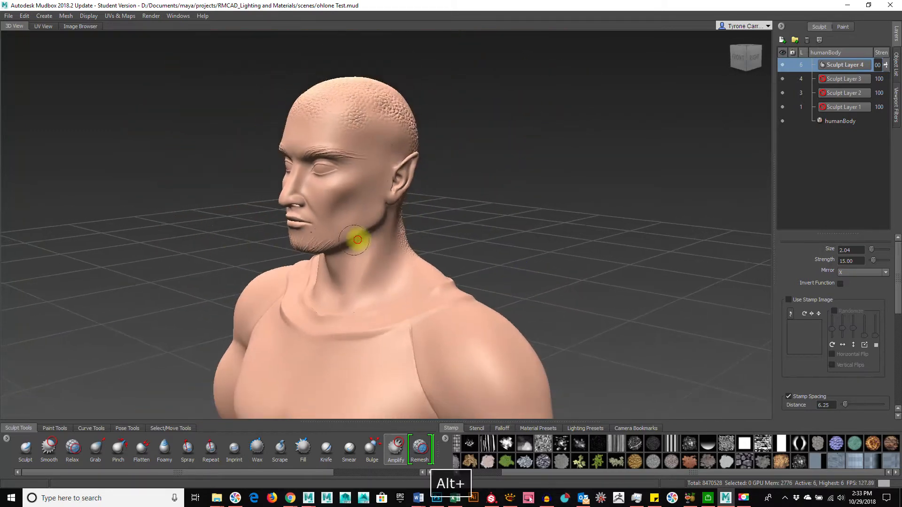
pyautogui.keyDown('alt'); pyautogui.moveTo(354, 241); pyautogui.dragTo(434, 235); pyautogui.keyUp('alt')
pyautogui.keyDown('alt'); pyautogui.moveTo(486, 253); pyautogui.dragTo(438, 266); pyautogui.keyUp('alt')
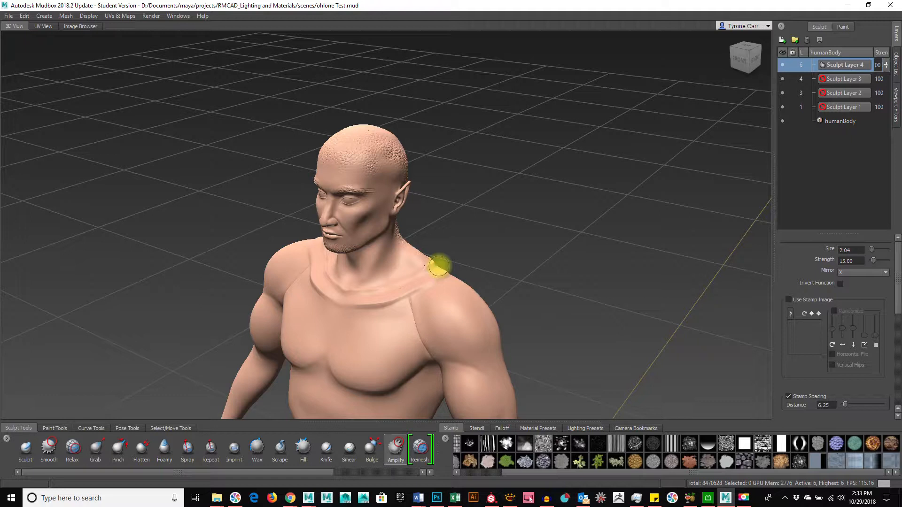
# Step the body mesh down to subdivision level 1 to examine its base shape and restore level 6.
pyautogui.press('pagedown')
pyautogui.press('pagedown')
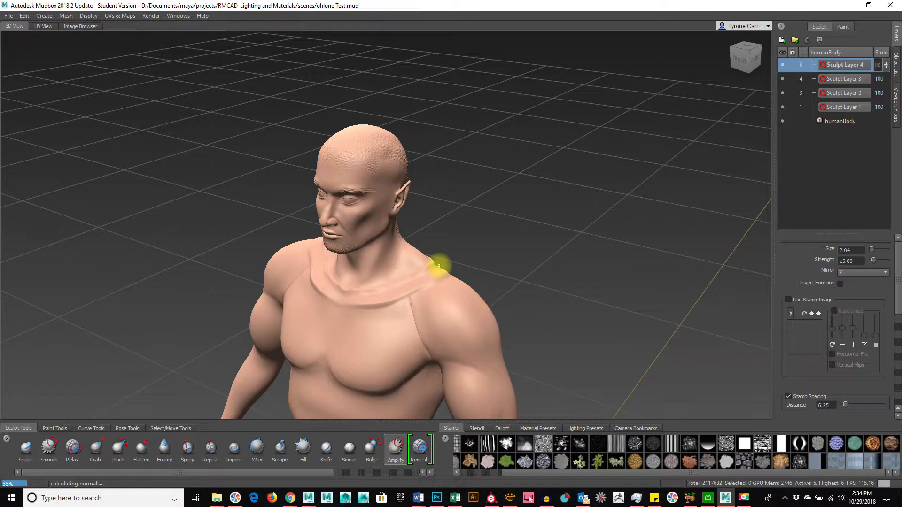
pyautogui.press('pagedown')
pyautogui.press('pagedown')
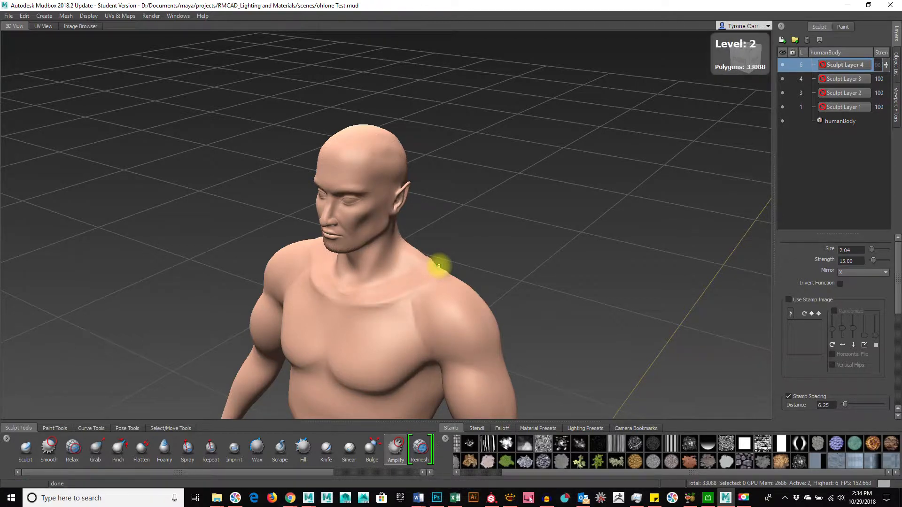
pyautogui.press('pagedown')
pyautogui.keyDown('alt'); pyautogui.moveTo(439, 262); pyautogui.dragTo(488, 354); pyautogui.keyUp('alt')
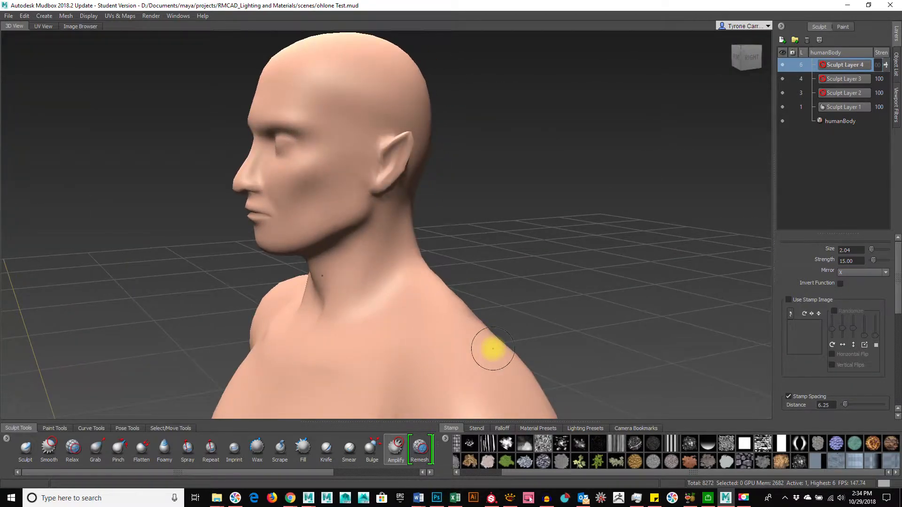
pyautogui.keyDown('alt'); pyautogui.moveTo(492, 349); pyautogui.dragTo(394, 260); pyautogui.keyUp('alt')
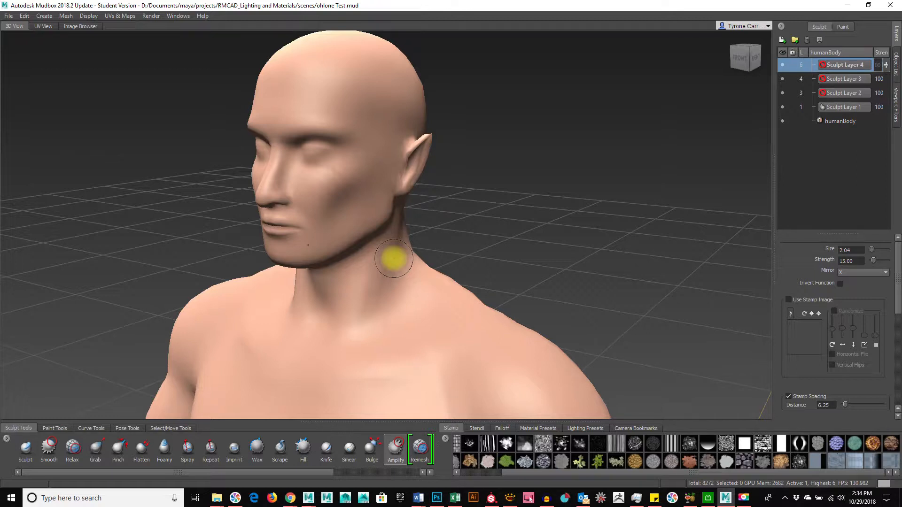
pyautogui.press('pageup')
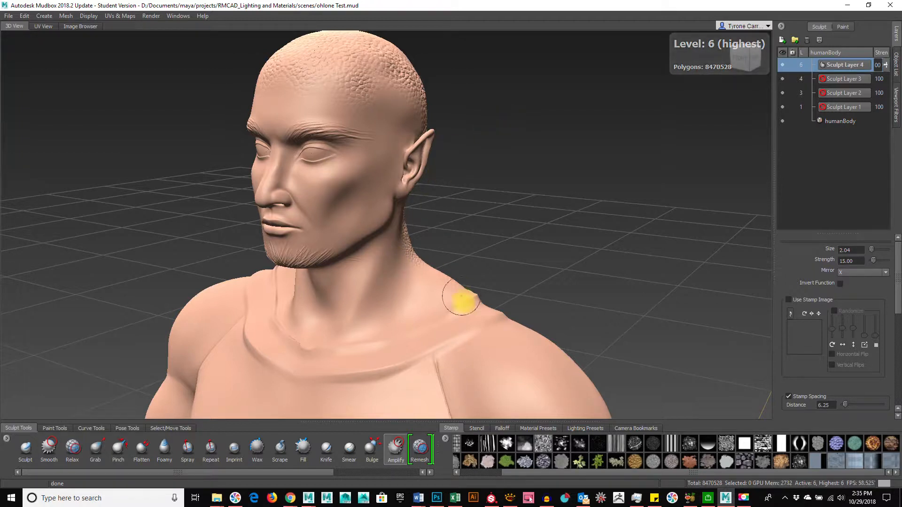
# Switch back to the Sculpt tool for the chest, undo the trial stroke and turn off its stamp image.
pyautogui.click(27, 453)
pyautogui.moveTo(314, 370)
pyautogui.keyDown('alt'); pyautogui.mouseDown(button='middle')
pyautogui.moveTo(366, 286)
pyautogui.moveTo(358, 262)
pyautogui.moveTo(306, 272)
pyautogui.mouseUp(button='middle'); pyautogui.keyUp('alt')
pyautogui.moveTo(307, 273)
pyautogui.keyDown('alt'); pyautogui.mouseDown(button='right')
pyautogui.moveTo(451, 258)
pyautogui.moveTo(428, 255)
pyautogui.mouseUp(button='right'); pyautogui.keyUp('alt')
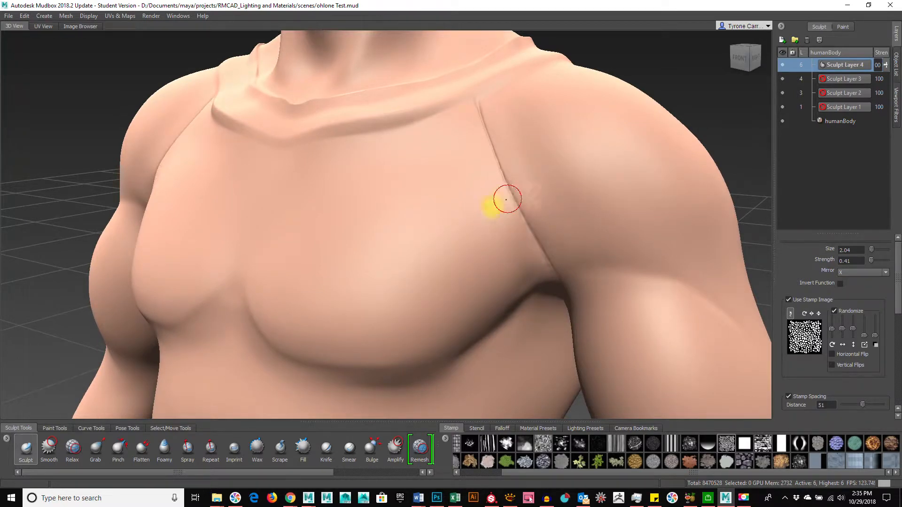
pyautogui.hotkey('ctrl', 'z')
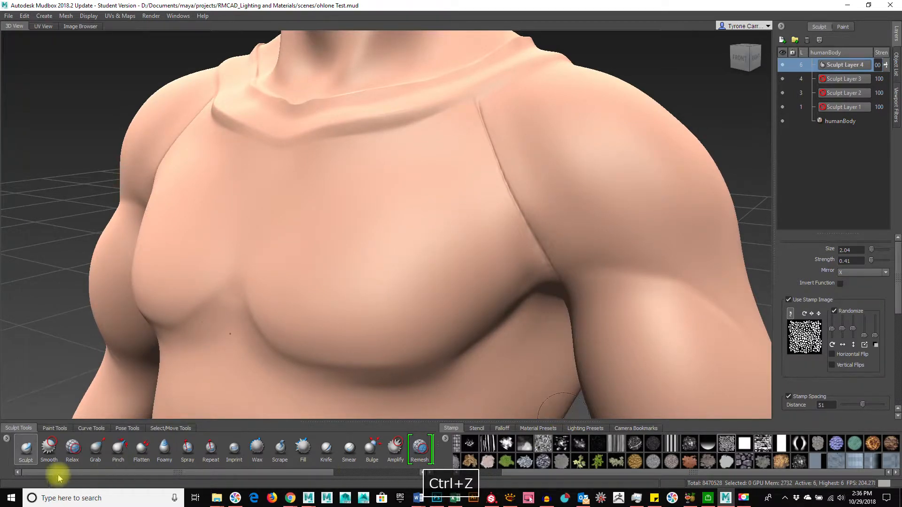
pyautogui.click(789, 300)
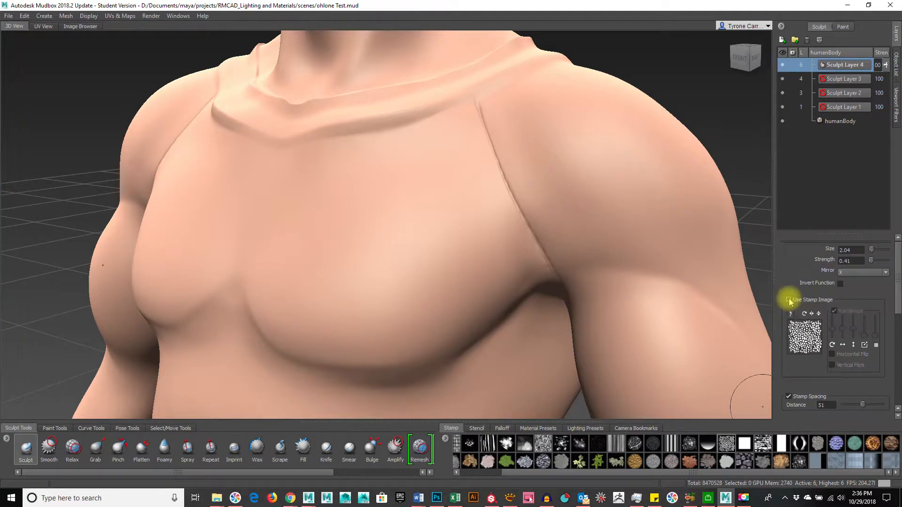
pyautogui.moveTo(517, 473); pyautogui.dragTo(458, 473)
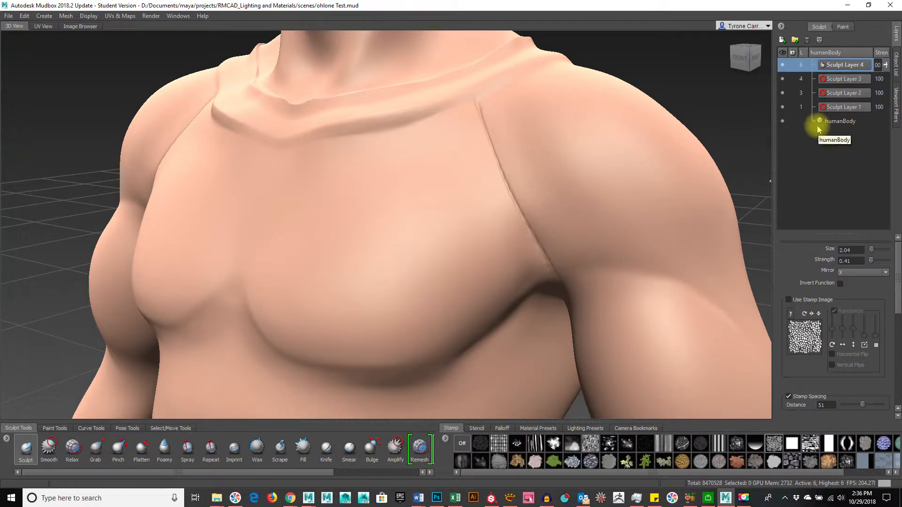
# Lower the body mesh to subdivision level 3 and examine the chest from the front.
pyautogui.press('pagedown')
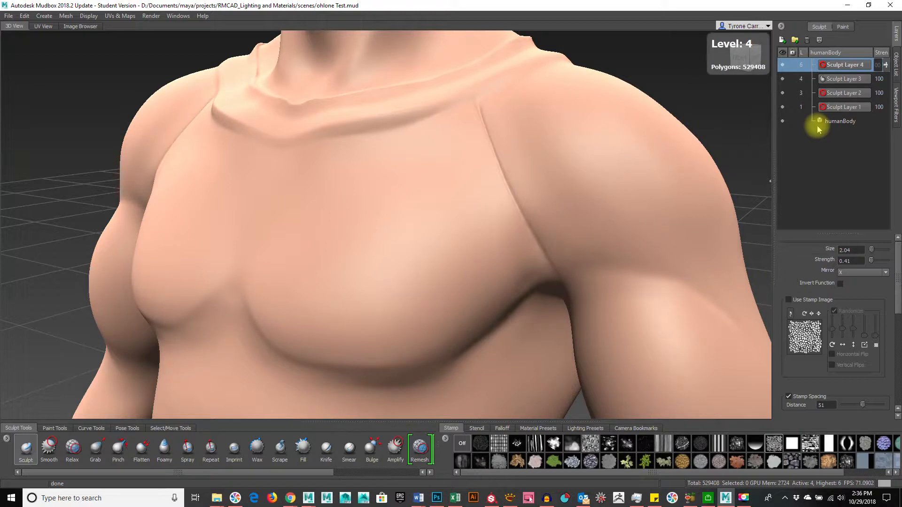
pyautogui.press('pagedown')
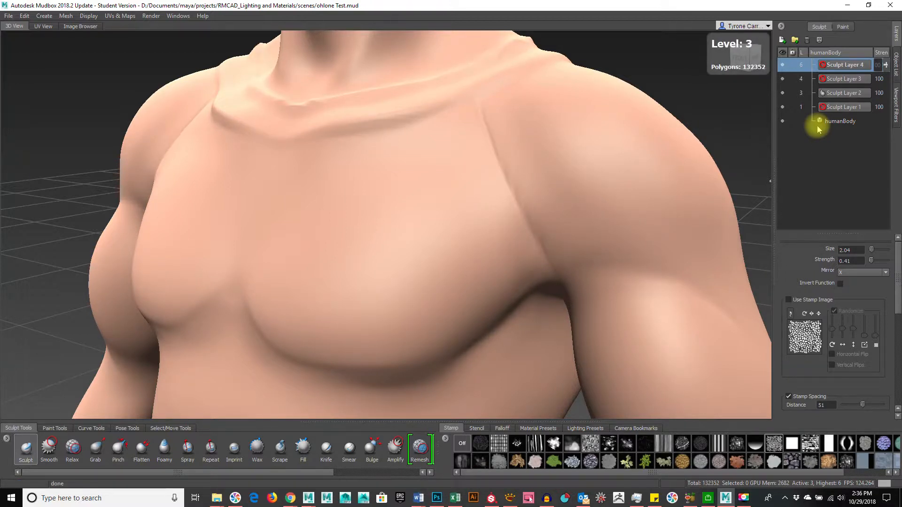
pyautogui.keyDown('alt'); pyautogui.moveTo(475, 249); pyautogui.dragTo(473, 161); pyautogui.keyUp('alt')
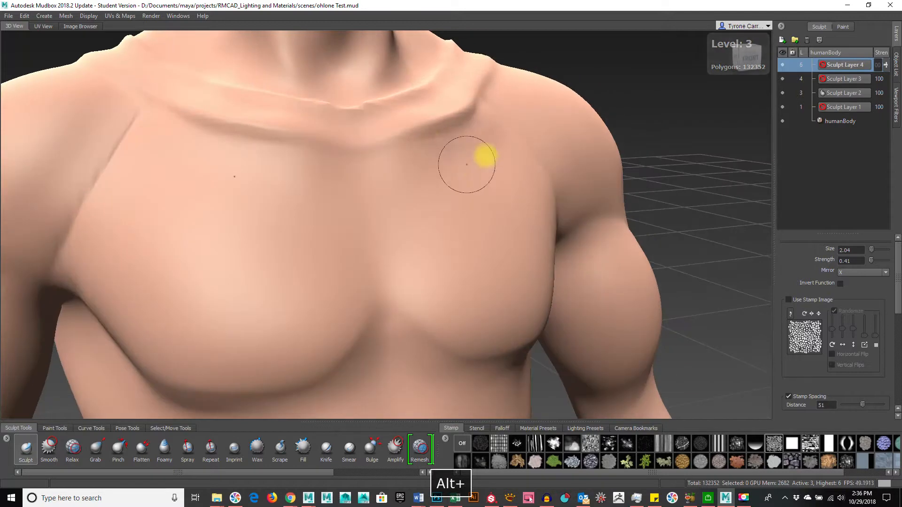
pyautogui.keyDown('alt'); pyautogui.moveTo(547, 227); pyautogui.dragTo(413, 258); pyautogui.keyUp('alt')
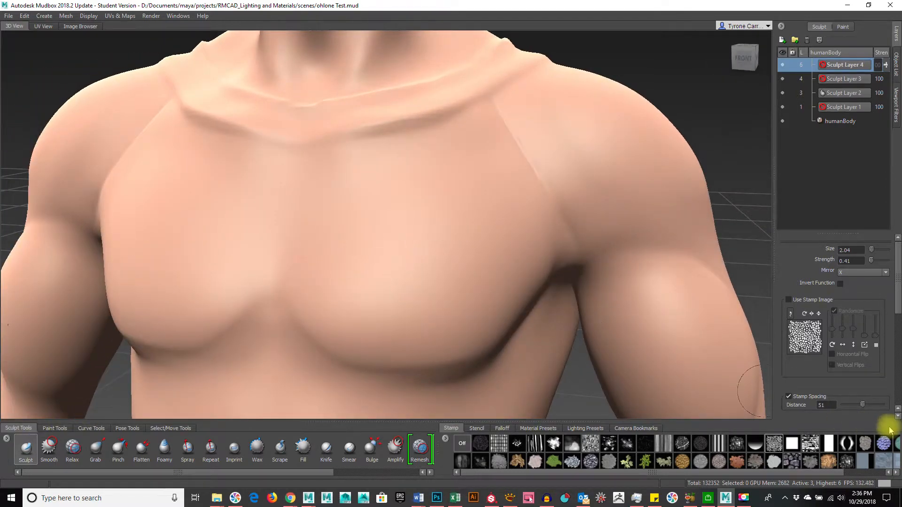
# Set the Sculpt brush size to 1.02, show the falloff presets and make Sculpt Layer 2 the active layer.
pyautogui.moveTo(831, 474); pyautogui.dragTo(847, 472)
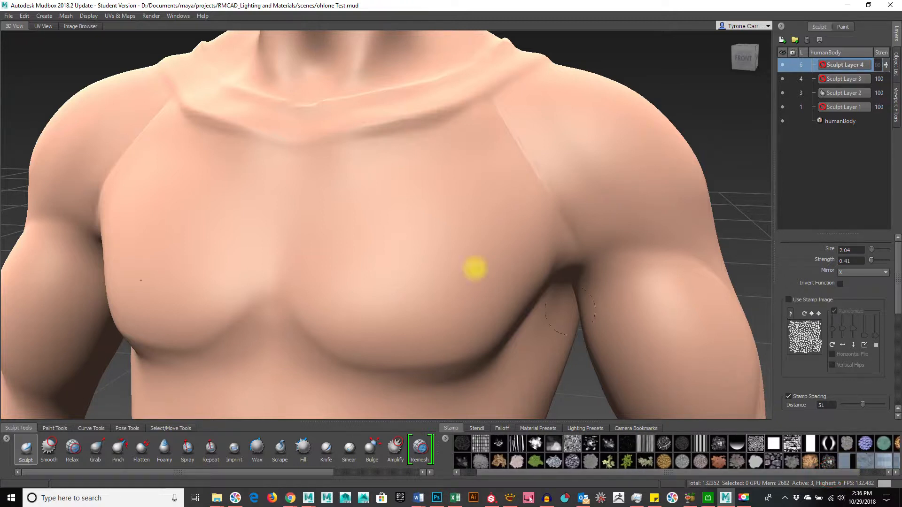
pyautogui.moveTo(463, 250); pyautogui.dragTo(447, 250)
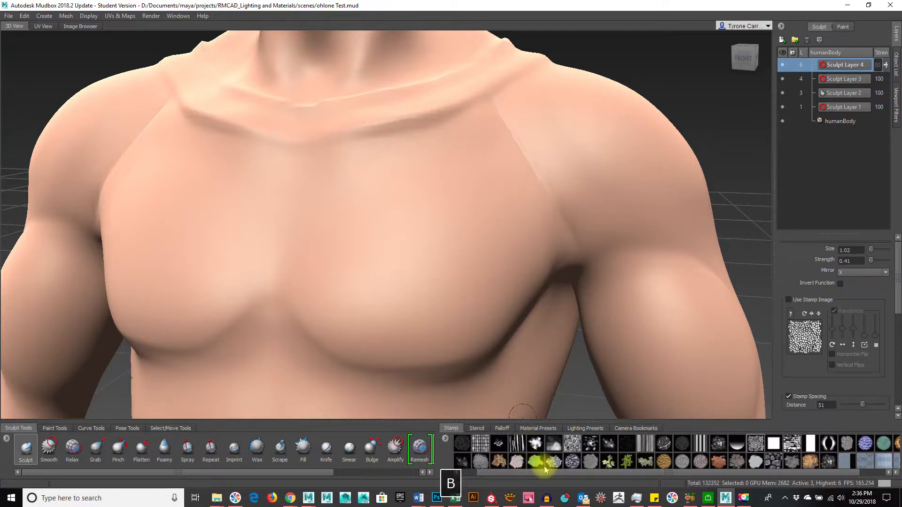
pyautogui.click(502, 428)
pyautogui.click(430, 204)
pyautogui.click(831, 93)
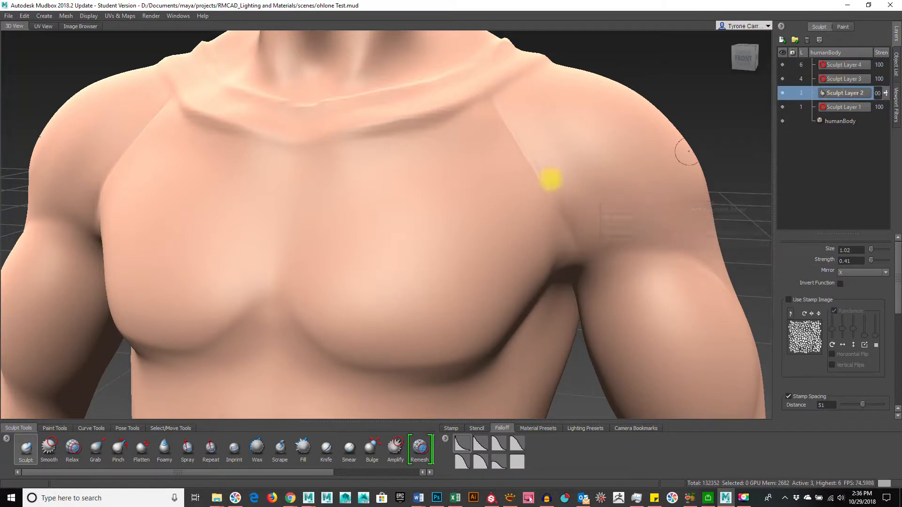
# Undo the trial stroke and set the Sculpt brush strength to 5.85.
pyautogui.hotkey('ctrl', 'z')
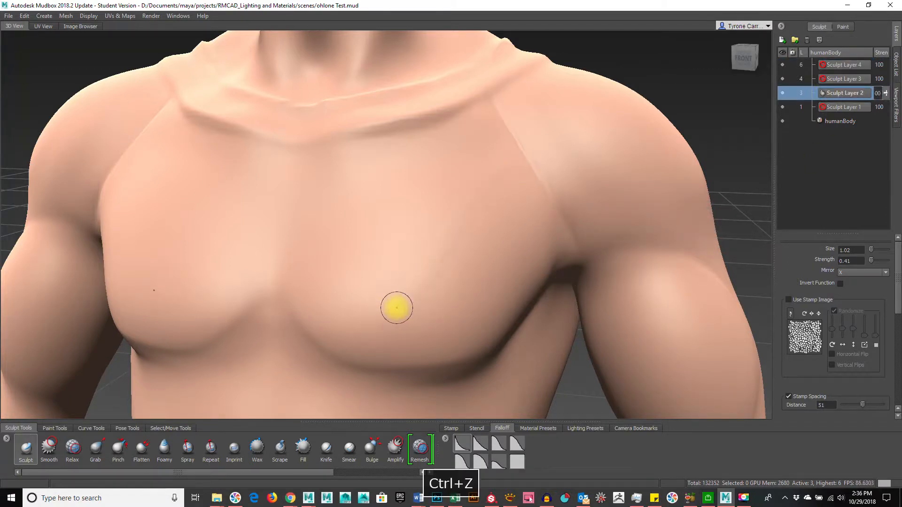
pyautogui.press('m')
pyautogui.moveTo(397, 306); pyautogui.dragTo(415, 242)
# Try a diagonal stroke across the chest at the new strength, examine it against the wireframe, and undo it.
pyautogui.moveTo(519, 177)
pyautogui.mouseDown()
pyautogui.moveTo(413, 277)
pyautogui.moveTo(379, 325)
pyautogui.mouseUp()
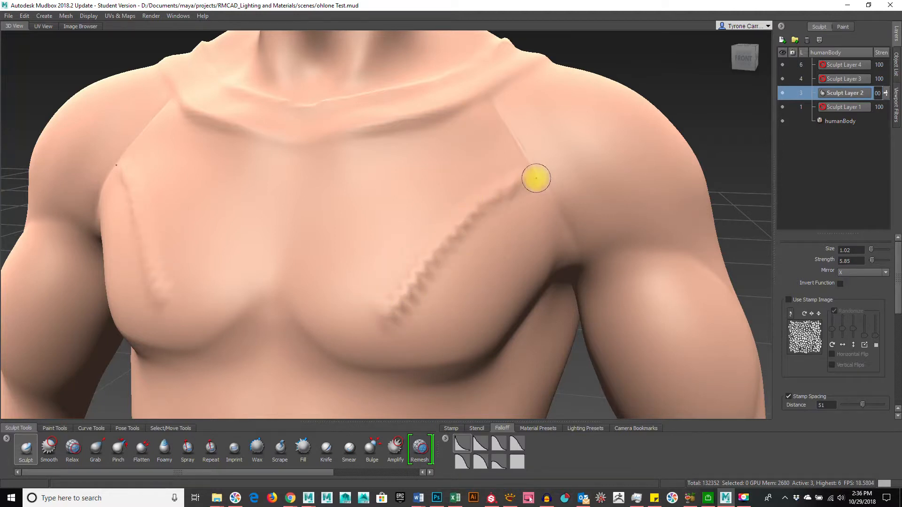
pyautogui.keyDown('alt'); pyautogui.moveTo(582, 291); pyautogui.dragTo(522, 280); pyautogui.keyUp('alt')
pyautogui.keyDown('alt'); pyautogui.moveTo(596, 302); pyautogui.dragTo(557, 310); pyautogui.keyUp('alt')
pyautogui.keyDown('alt'); pyautogui.moveTo(381, 310); pyautogui.dragTo(539, 309, button='right'); pyautogui.keyUp('alt')
pyautogui.press('w')
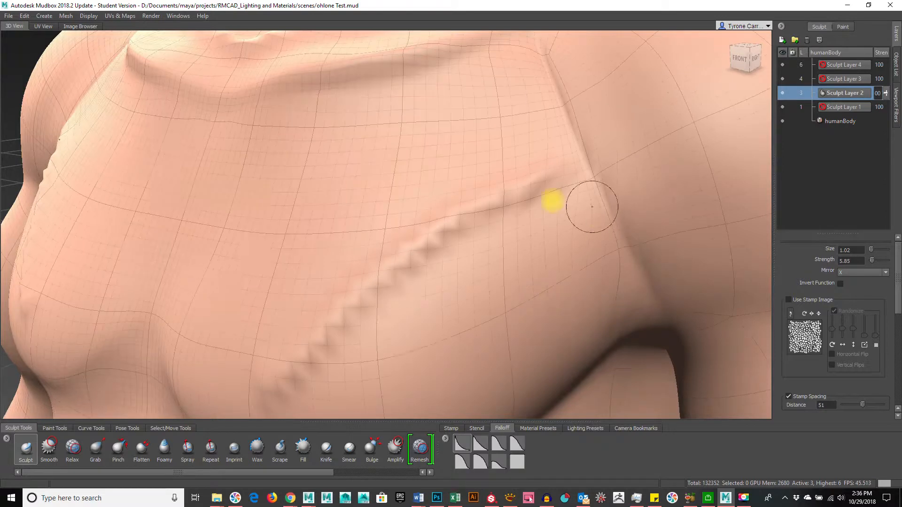
pyautogui.keyDown('alt'); pyautogui.moveTo(455, 278); pyautogui.dragTo(457, 319, button='right'); pyautogui.keyUp('alt')
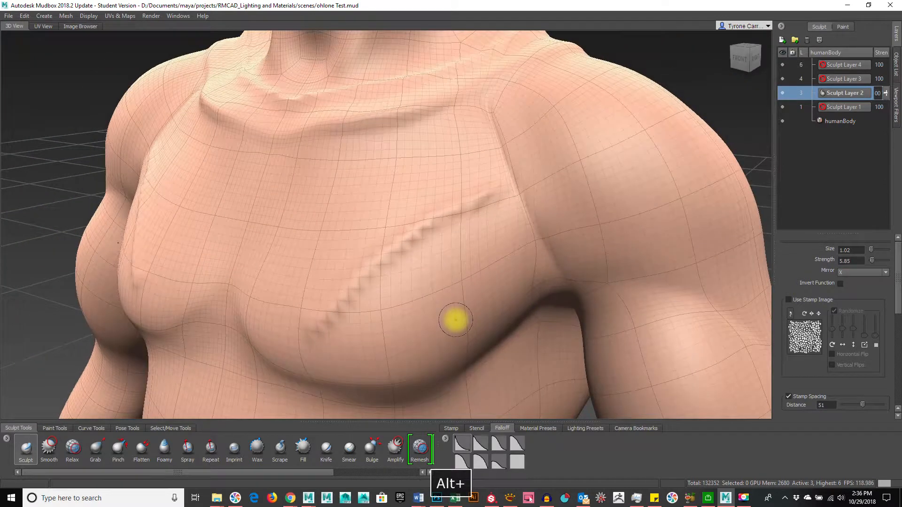
pyautogui.hotkey('ctrl', 'z')
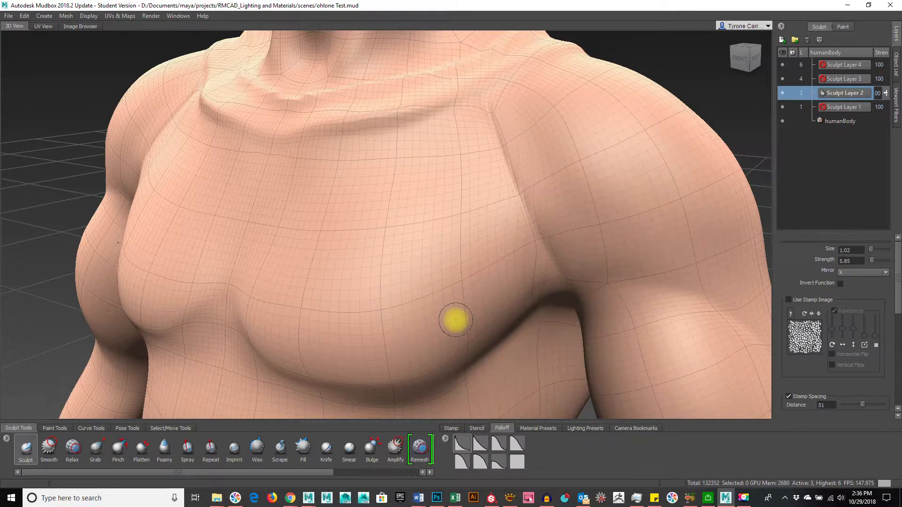
# Save the current body sculpt scene.
pyautogui.click(9, 16)
pyautogui.click(27, 45)
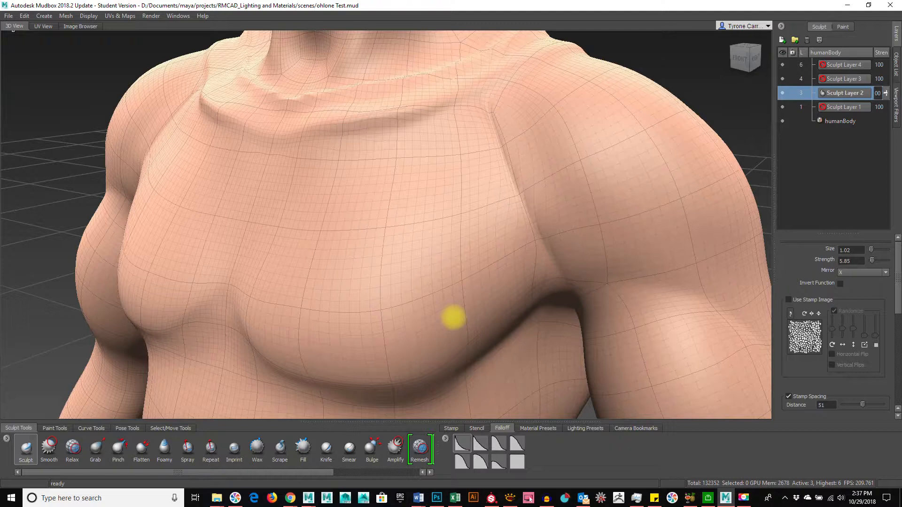
# Try sculpting the layered body with Tessellate enabled, cancel generating the triangulated copy, and disable Tessellate again.
pyautogui.click(26, 449)
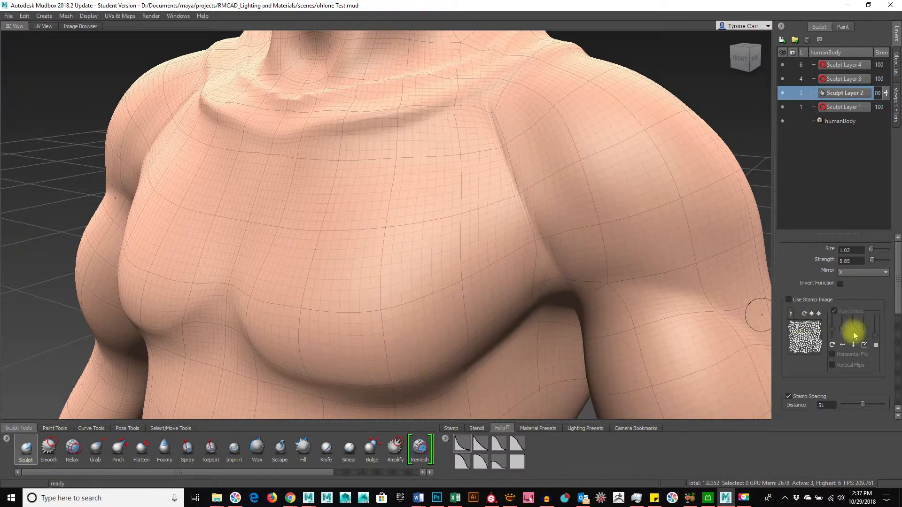
pyautogui.scroll(-3, 854, 335)
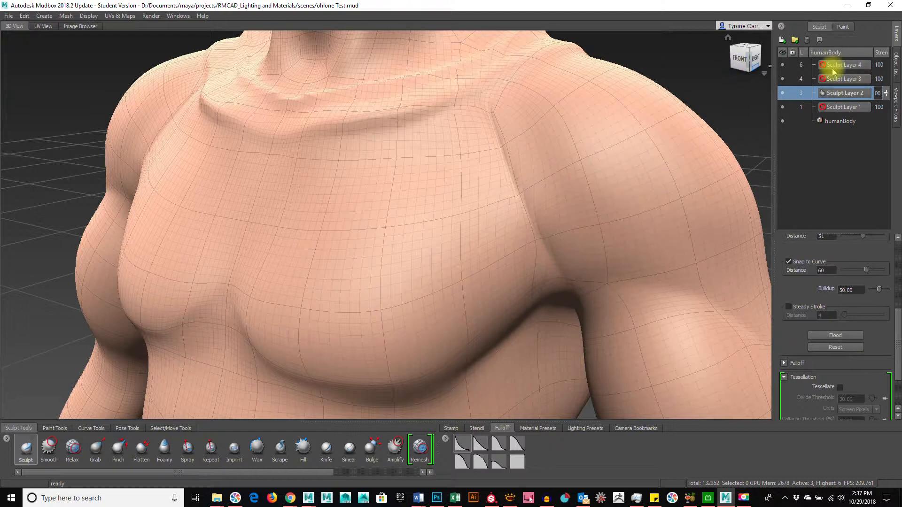
pyautogui.scroll(-1, 825, 365)
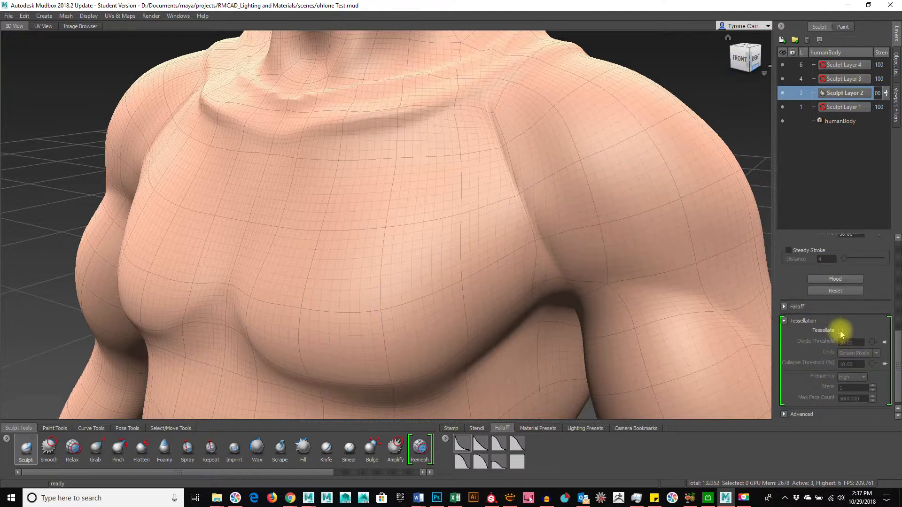
pyautogui.click(840, 331)
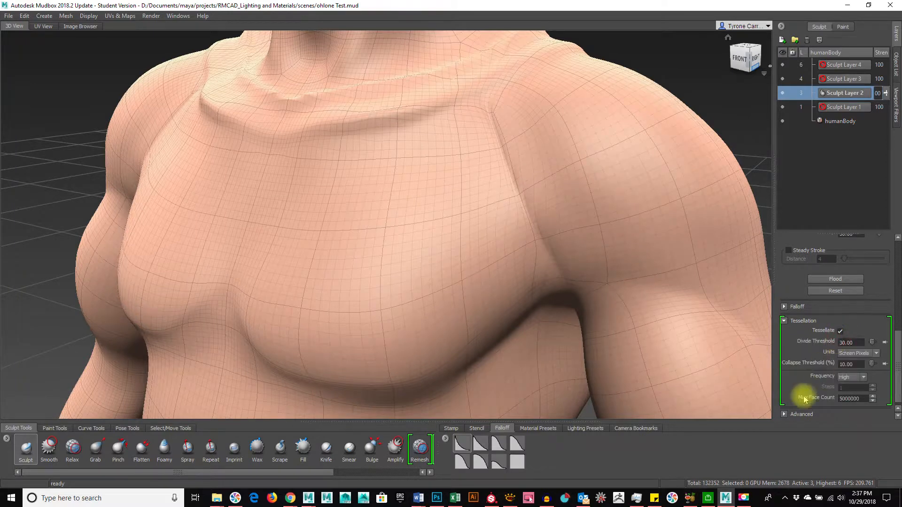
pyautogui.click(342, 273)
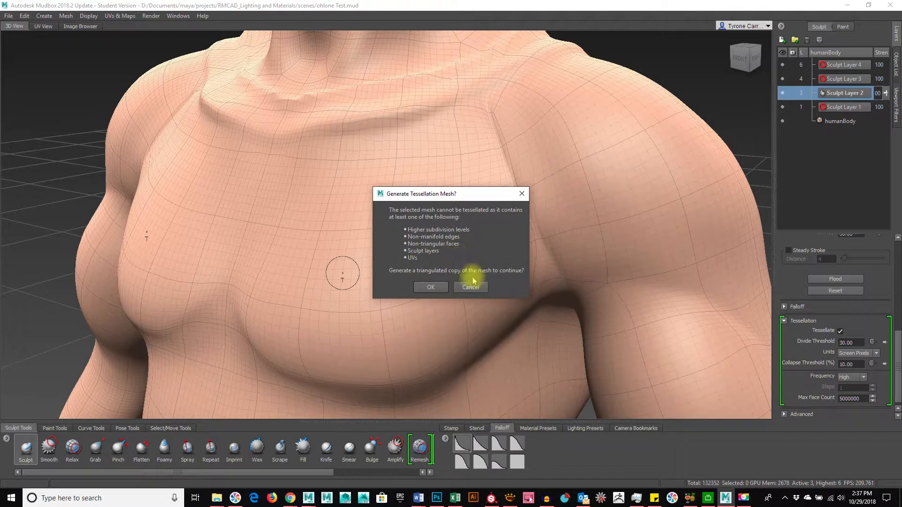
pyautogui.click(481, 288)
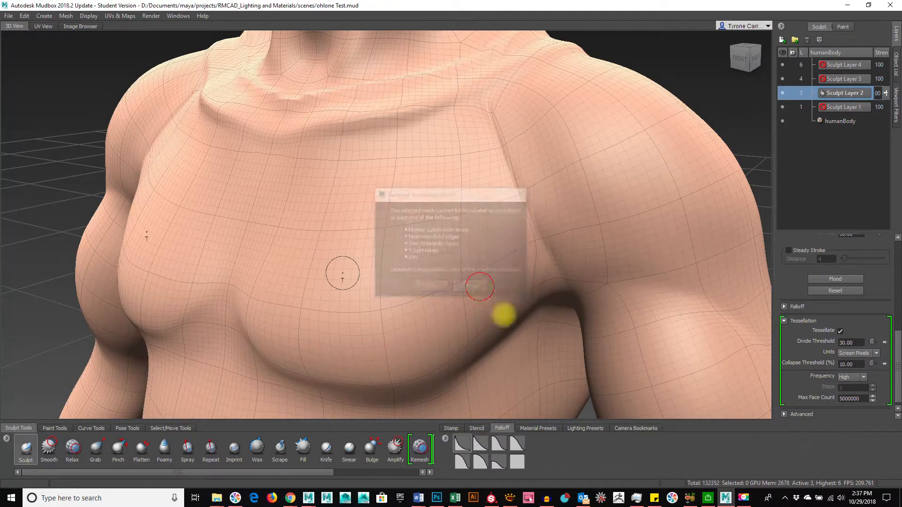
pyautogui.click(841, 331)
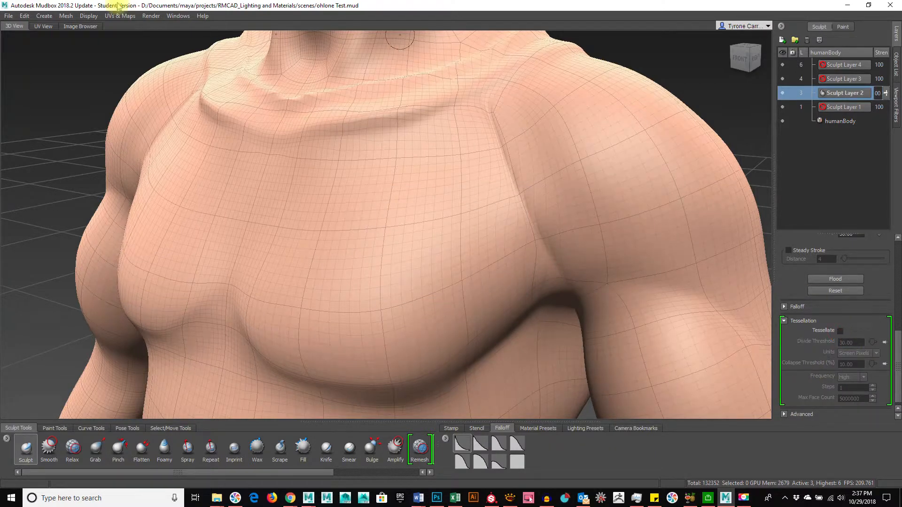
# Start a new scene without saving the changes, load the human body starting sculpture and hide its wireframe.
pyautogui.click(8, 16)
pyautogui.click(22, 24)
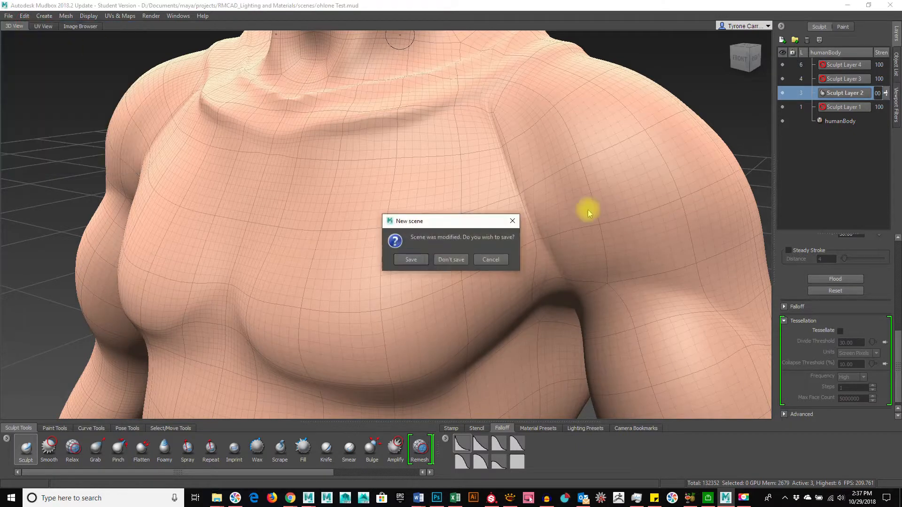
pyautogui.click(454, 259)
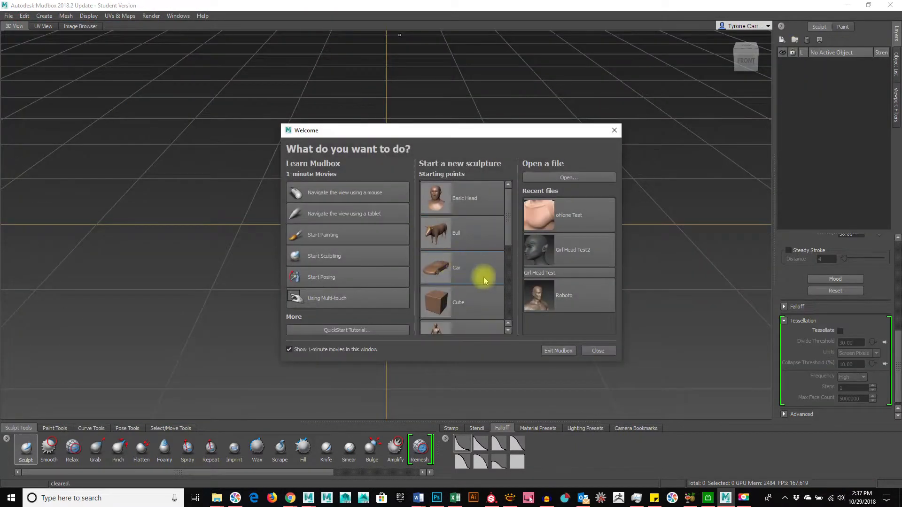
pyautogui.scroll(-2, 486, 289)
pyautogui.click(429, 277)
pyautogui.keyDown('alt'); pyautogui.moveTo(373, 221); pyautogui.dragTo(367, 292, button='middle'); pyautogui.keyUp('alt')
pyautogui.keyDown('alt'); pyautogui.moveTo(431, 292); pyautogui.dragTo(511, 286, button='right'); pyautogui.keyUp('alt')
pyautogui.press('w')
# Try a mirrored Sculpt stroke across the new body's chest and undo it.
pyautogui.keyDown('alt'); pyautogui.moveTo(534, 273); pyautogui.dragTo(451, 273); pyautogui.keyUp('alt')
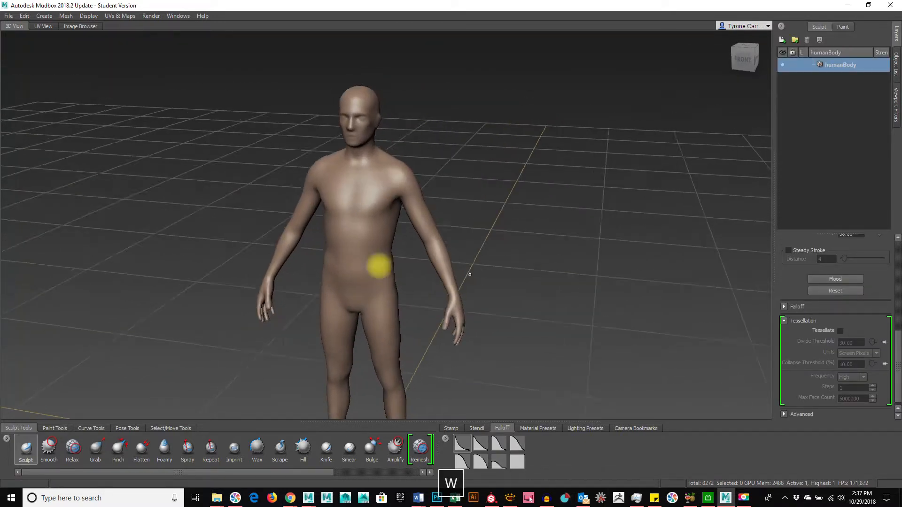
pyautogui.keyDown('alt'); pyautogui.moveTo(749, 240); pyautogui.dragTo(817, 119, button='right'); pyautogui.keyUp('alt')
pyautogui.keyDown('alt'); pyautogui.moveTo(545, 294); pyautogui.dragTo(432, 277); pyautogui.keyUp('alt')
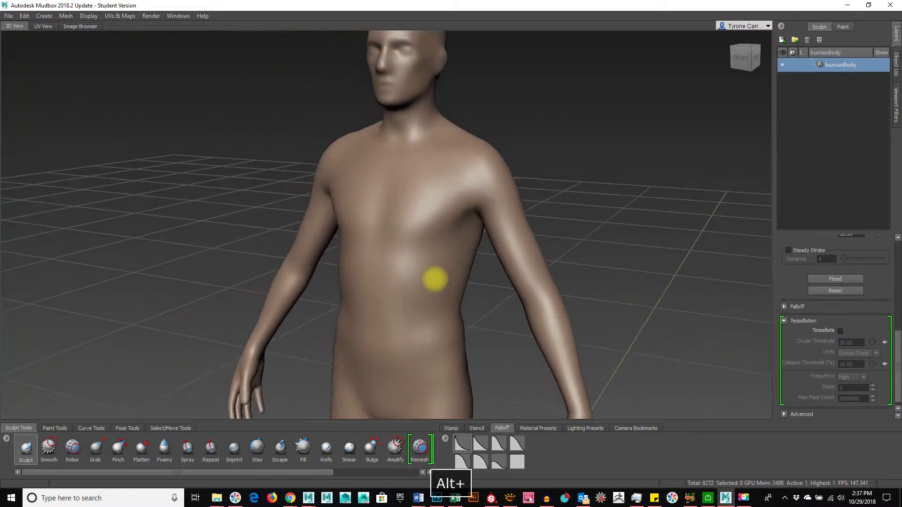
pyautogui.keyDown('alt'); pyautogui.moveTo(433, 282); pyautogui.dragTo(499, 288, button='right'); pyautogui.keyUp('alt')
pyautogui.keyDown('alt'); pyautogui.moveTo(499, 288); pyautogui.dragTo(455, 235); pyautogui.keyUp('alt')
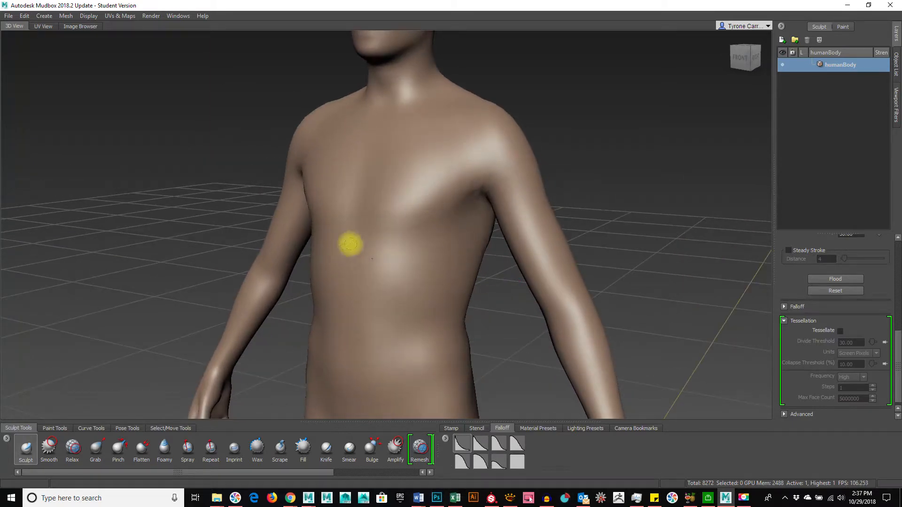
pyautogui.moveTo(357, 241); pyautogui.dragTo(382, 237)
pyautogui.moveTo(450, 148)
pyautogui.mouseDown()
pyautogui.moveTo(409, 218)
pyautogui.moveTo(364, 253)
pyautogui.moveTo(375, 241)
pyautogui.moveTo(447, 235)
pyautogui.mouseUp()
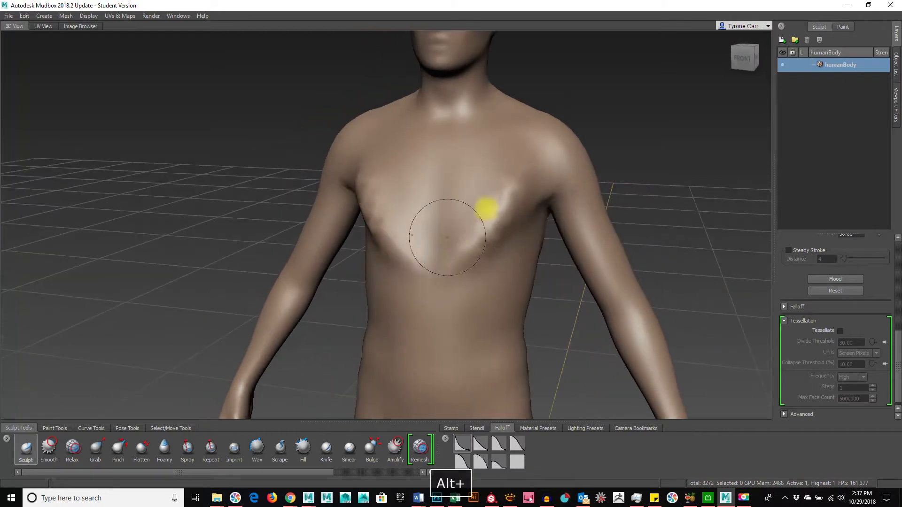
pyautogui.hotkey('ctrl', 'z')
# Resize the brush, try a mirrored V-shaped stroke on the chest, examine it up close and undo it.
pyautogui.press('b')
pyautogui.moveTo(528, 183)
pyautogui.mouseDown()
pyautogui.moveTo(507, 182)
pyautogui.moveTo(487, 206)
pyautogui.moveTo(513, 167)
pyautogui.mouseUp()
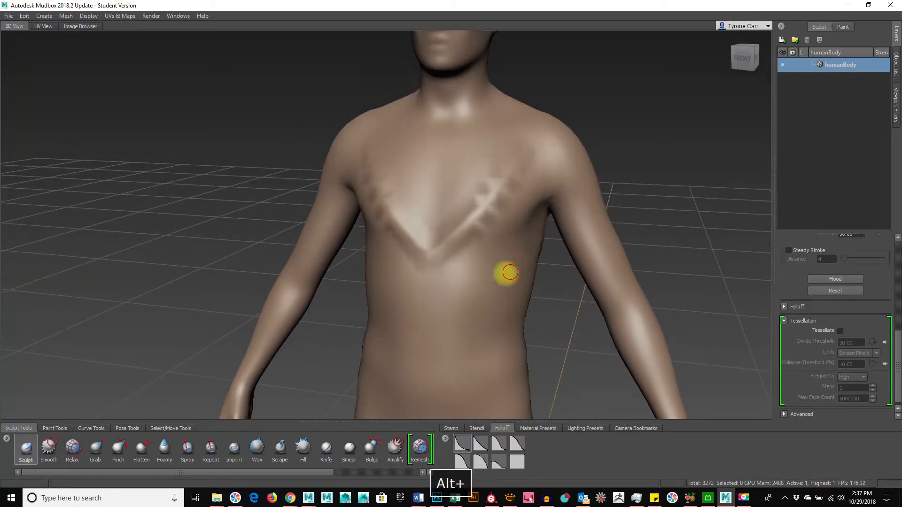
pyautogui.keyDown('alt'); pyautogui.moveTo(511, 272); pyautogui.dragTo(366, 296); pyautogui.keyUp('alt')
pyautogui.keyDown('alt'); pyautogui.moveTo(367, 296); pyautogui.dragTo(514, 292, button='right'); pyautogui.keyUp('alt')
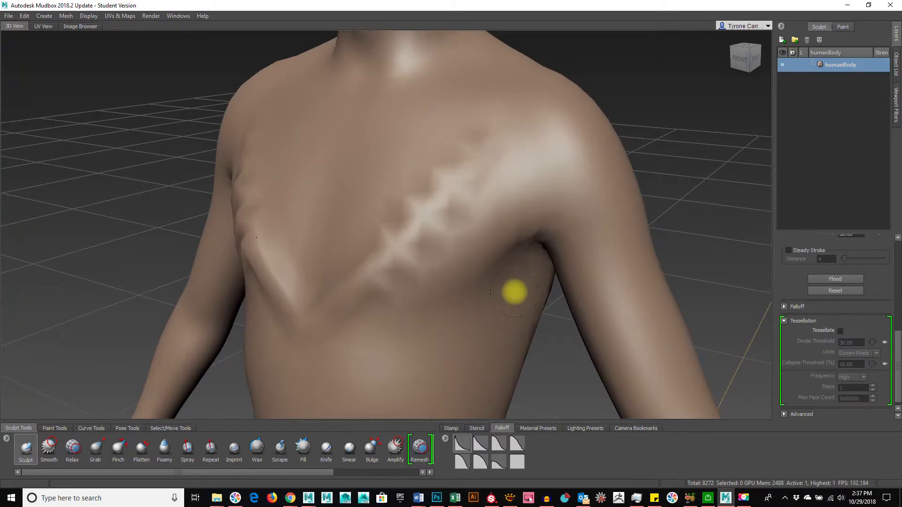
pyautogui.hotkey('ctrl', 'z')
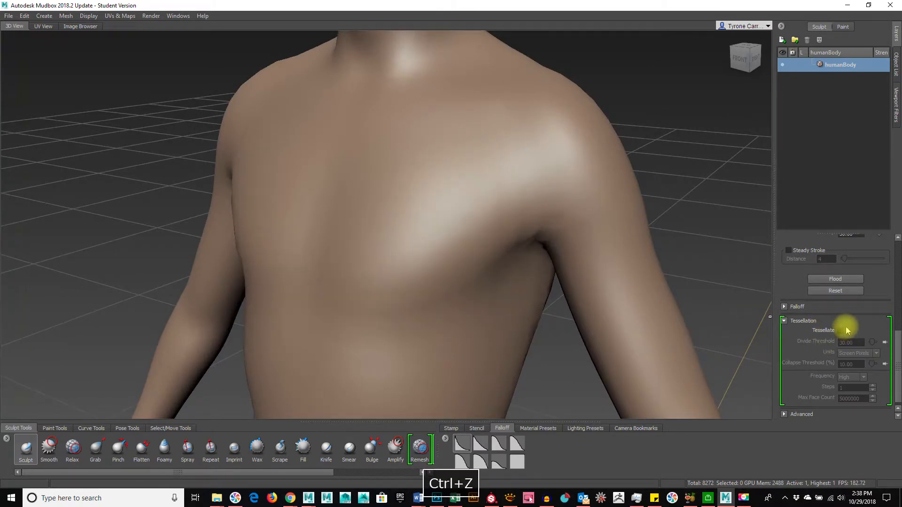
# Enable Tessellate, generate a triangulated copy of the human body and check its triangles in wireframe.
pyautogui.click(841, 331)
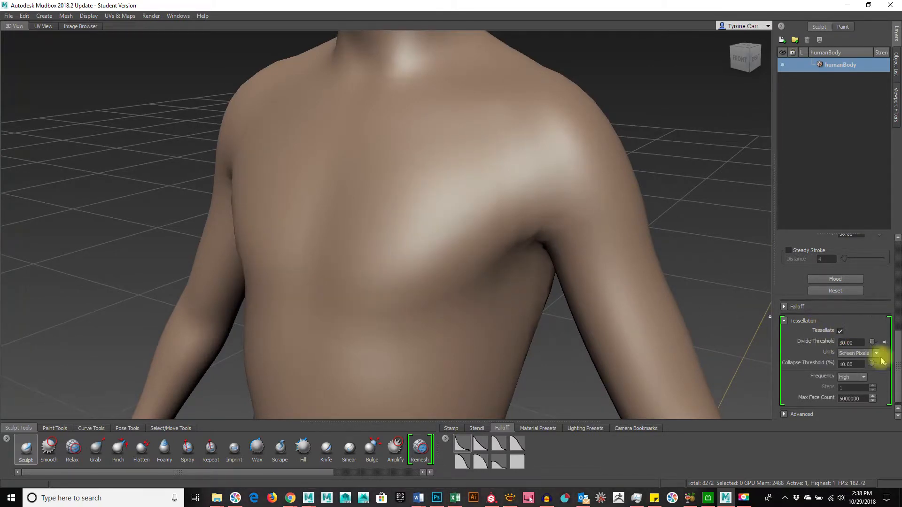
pyautogui.moveTo(406, 284)
pyautogui.keyDown('alt'); pyautogui.mouseDown()
pyautogui.moveTo(489, 268)
pyautogui.moveTo(479, 250)
pyautogui.mouseUp(); pyautogui.keyUp('alt')
pyautogui.click(492, 115)
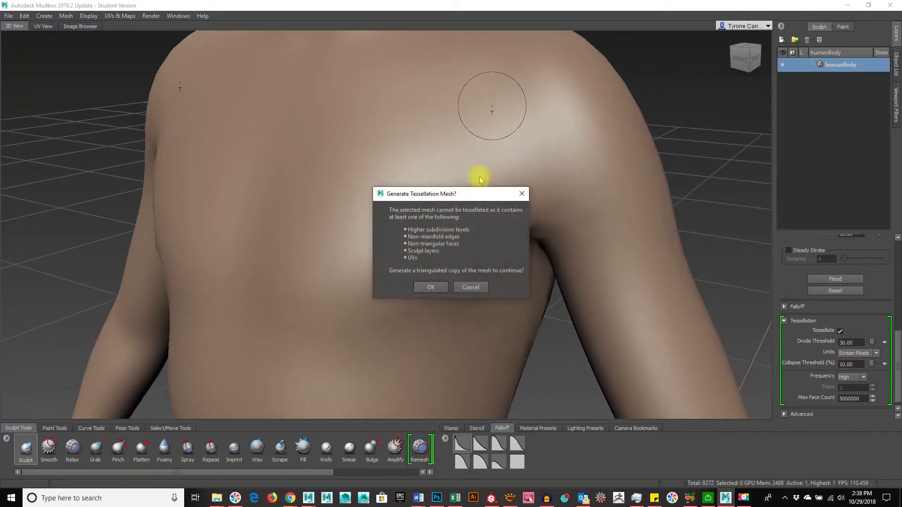
pyautogui.click(432, 287)
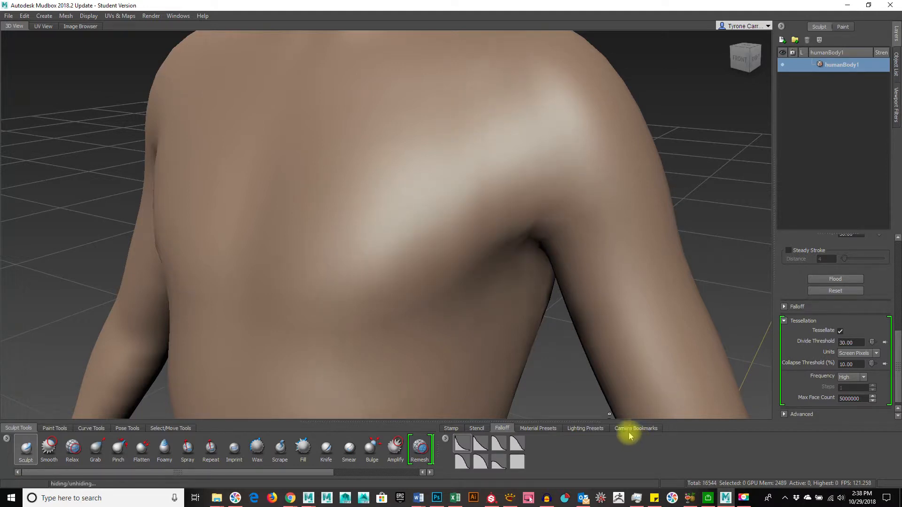
pyautogui.press('w')
pyautogui.keyDown('alt'); pyautogui.moveTo(445, 255); pyautogui.dragTo(388, 201, button='right'); pyautogui.keyUp('alt')
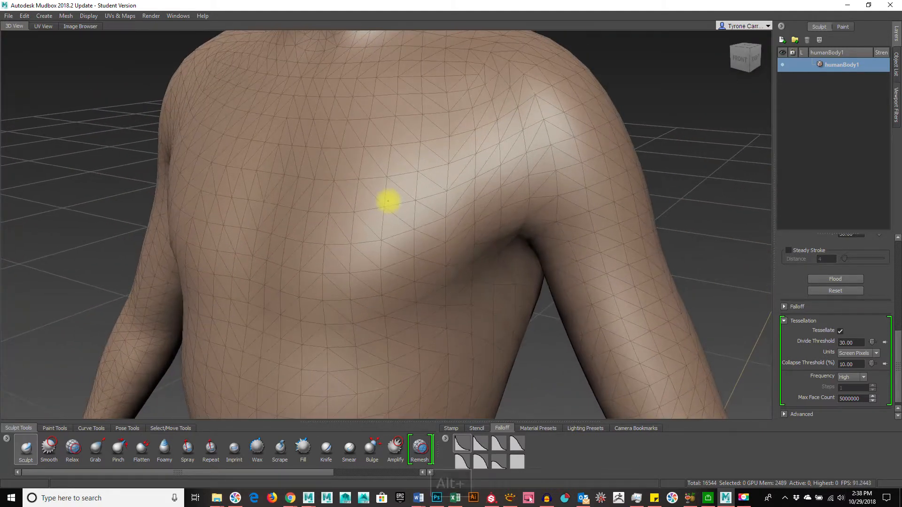
pyautogui.press('w')
# Try a mirrored tessellated Sculpt stroke diagonally across the chest and undo it.
pyautogui.moveTo(462, 125); pyautogui.dragTo(319, 265)
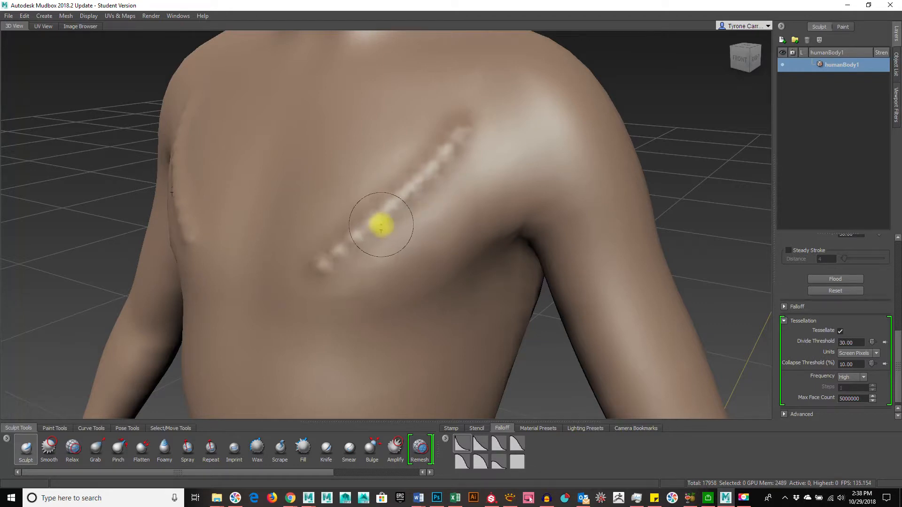
pyautogui.hotkey('ctrl', 'z')
# Set the Divide Threshold to 248.06, try a mirrored stroke on the chest with the wireframe toggled, and undo it.
pyautogui.press('n')
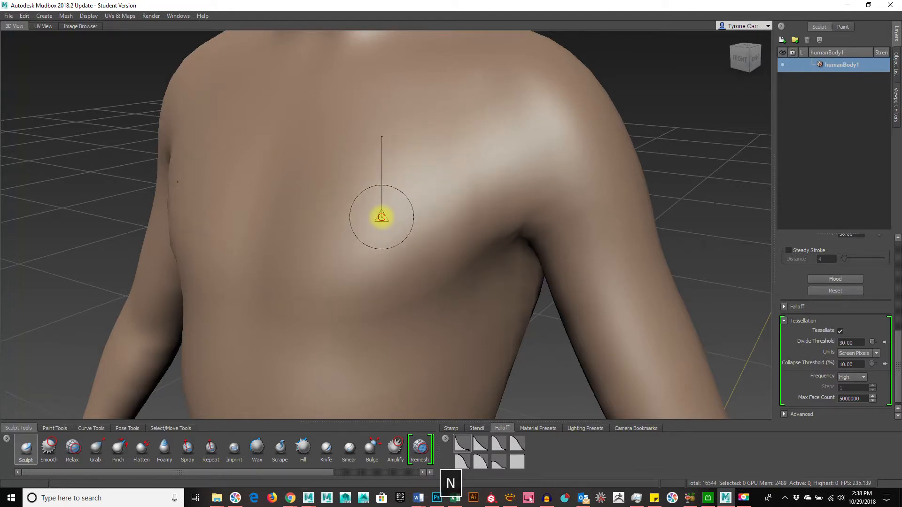
pyautogui.moveTo(436, 214)
pyautogui.mouseDown()
pyautogui.moveTo(590, 213)
pyautogui.moveTo(422, 255)
pyautogui.moveTo(600, 236)
pyautogui.moveTo(687, 185)
pyautogui.mouseUp()
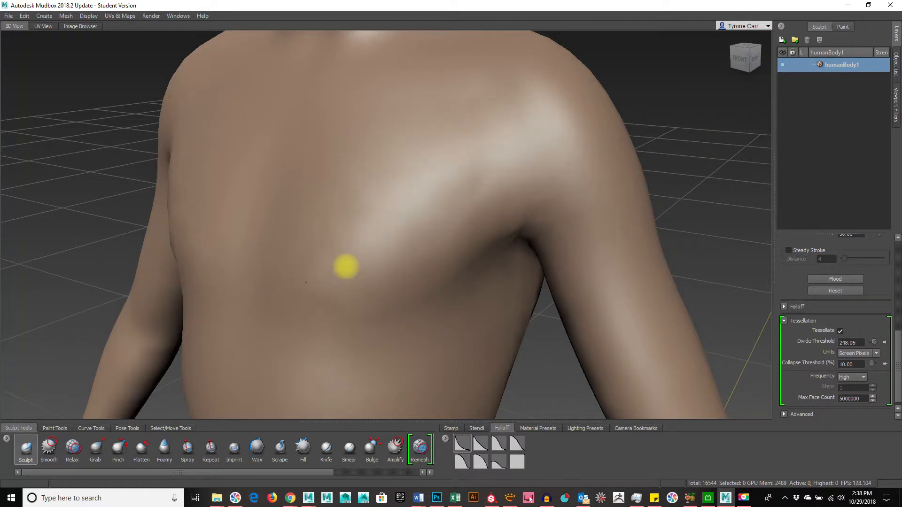
pyautogui.hotkey('ctrl', 'z')
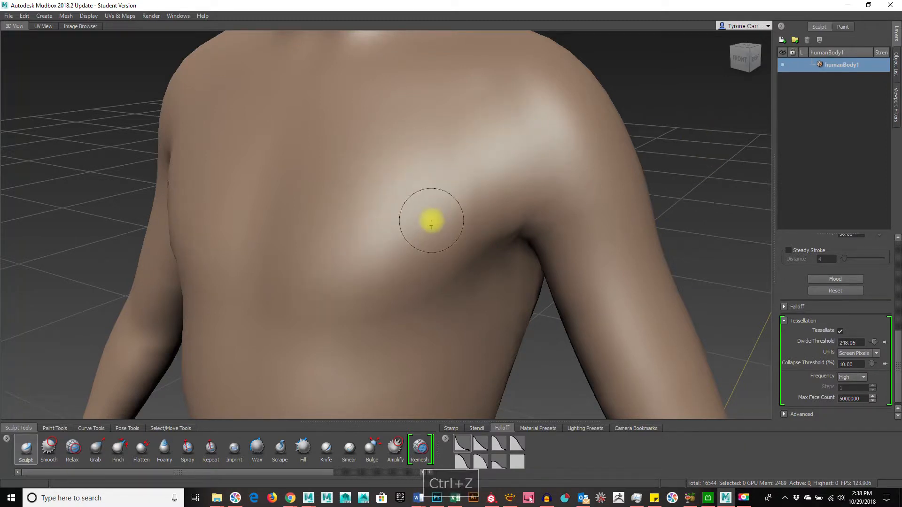
pyautogui.press('w')
pyautogui.hotkey('ctrl', 'z')
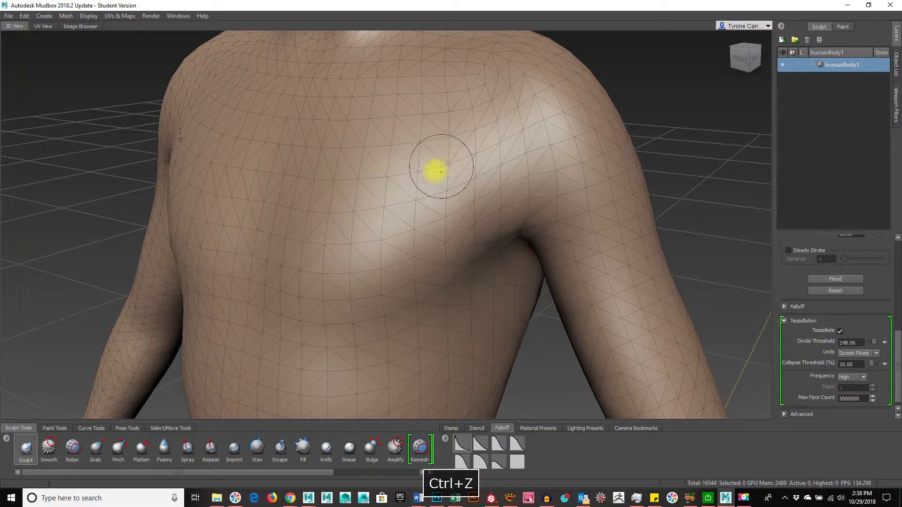
# Lower the Divide Threshold to 7.72, try a mirrored stroke across the wireframed chest and undo it.
pyautogui.press('n')
pyautogui.moveTo(425, 184); pyautogui.dragTo(321, 222)
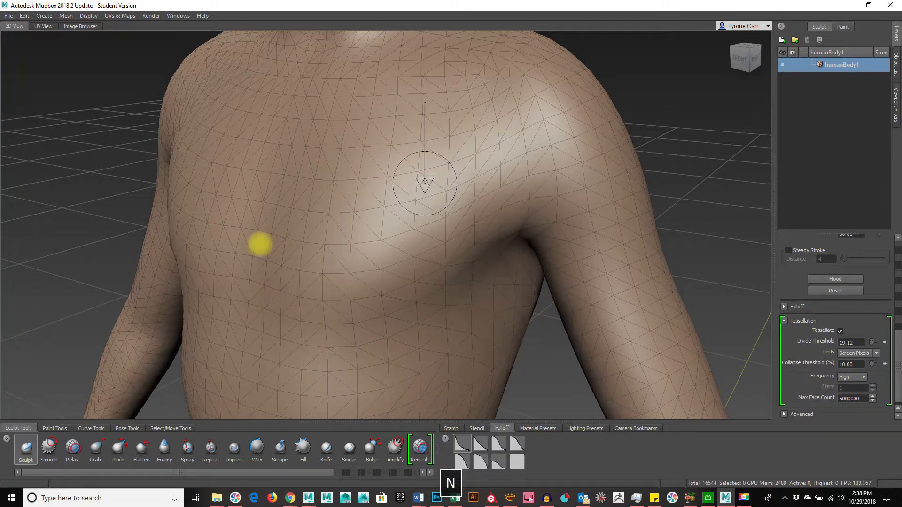
pyautogui.moveTo(260, 244); pyautogui.dragTo(235, 281)
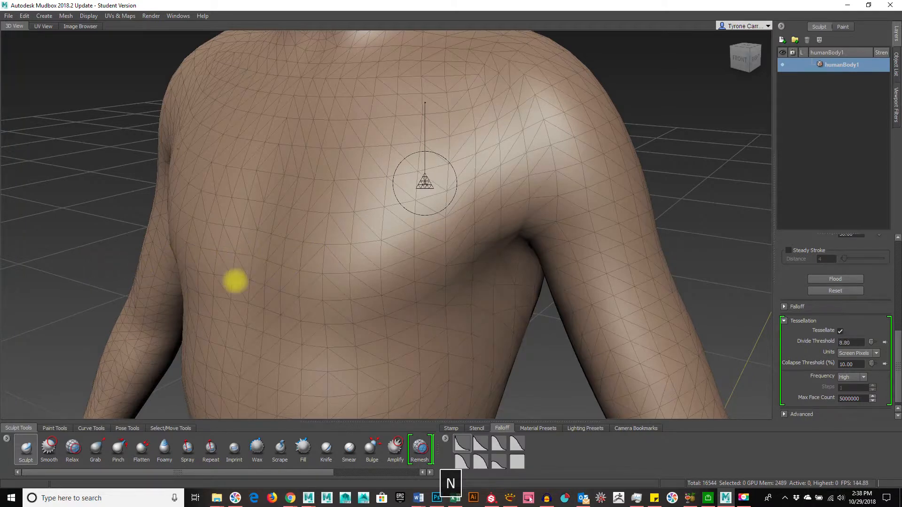
pyautogui.moveTo(465, 121)
pyautogui.mouseDown()
pyautogui.moveTo(410, 184)
pyautogui.moveTo(299, 275)
pyautogui.mouseUp()
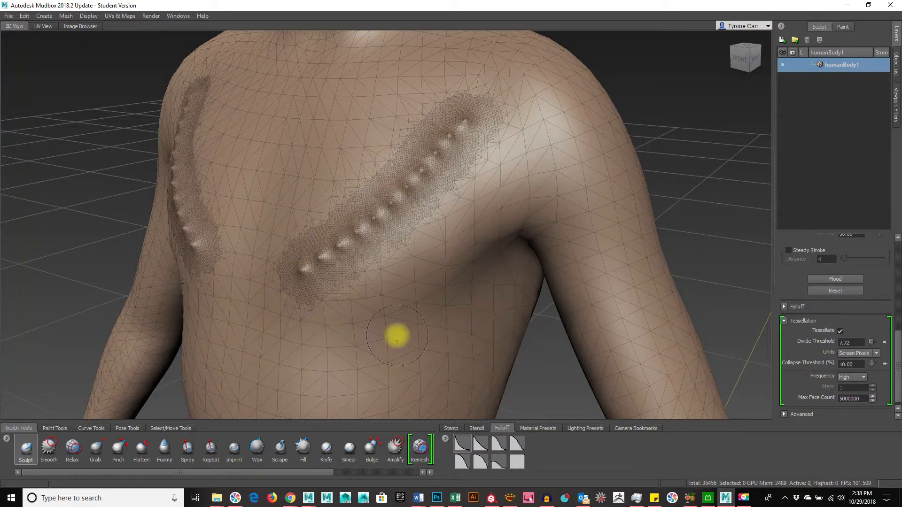
pyautogui.hotkey('ctrl', 'z')
# Turn off Stamp Spacing, try a continuous mirrored stroke across the chest, examine it up close and undo it.
pyautogui.scroll(3, 857, 313)
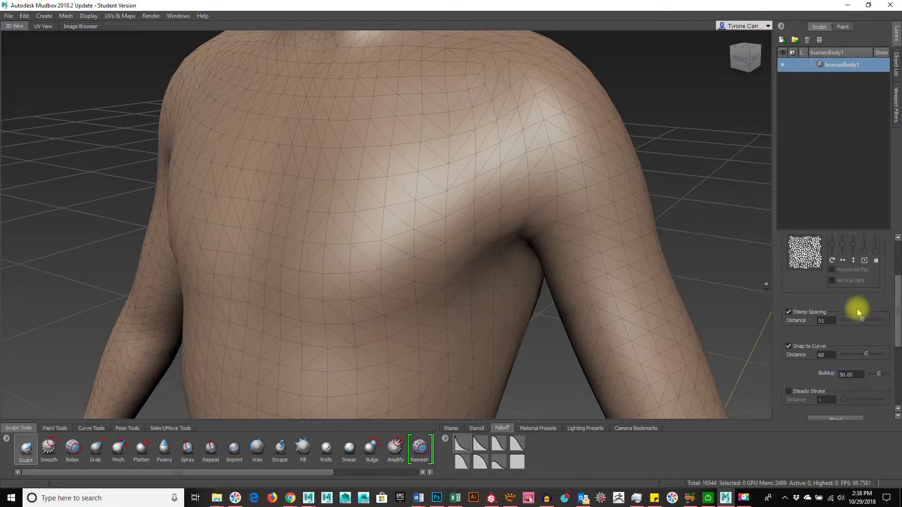
pyautogui.click(789, 314)
pyautogui.moveTo(460, 112)
pyautogui.mouseDown()
pyautogui.moveTo(433, 147)
pyautogui.moveTo(310, 239)
pyautogui.moveTo(300, 272)
pyautogui.mouseUp()
pyautogui.moveTo(376, 312)
pyautogui.keyDown('alt'); pyautogui.mouseDown()
pyautogui.moveTo(483, 294)
pyautogui.moveTo(392, 316)
pyautogui.mouseUp(); pyautogui.keyUp('alt')
pyautogui.keyDown('alt'); pyautogui.moveTo(419, 296); pyautogui.dragTo(548, 290, button='right'); pyautogui.keyUp('alt')
pyautogui.keyDown('alt'); pyautogui.moveTo(602, 314); pyautogui.dragTo(398, 303, button='right'); pyautogui.keyUp('alt')
pyautogui.hotkey('ctrl', 'z')
# Shrink the brush, try a thin mirrored stroke from the shoulder down to the mid-chest and undo it.
pyautogui.press('b')
pyautogui.moveTo(418, 222); pyautogui.dragTo(418, 156)
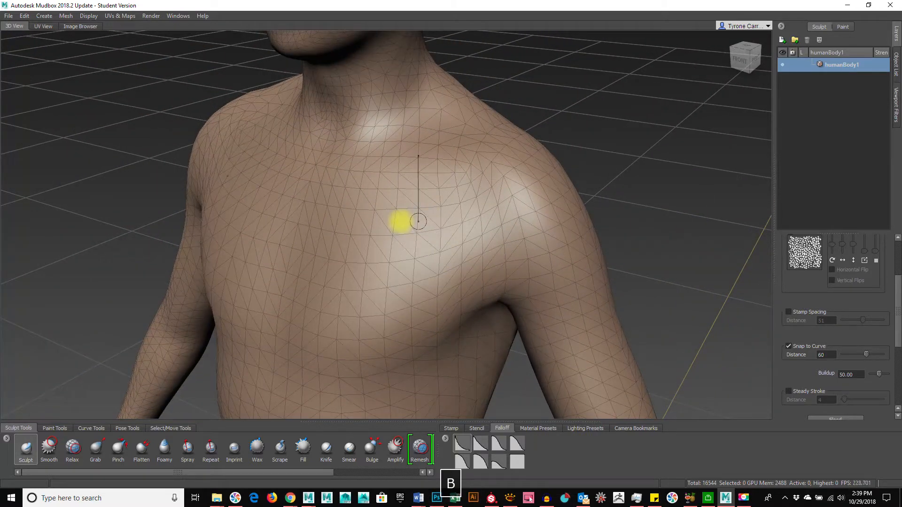
pyautogui.moveTo(437, 189); pyautogui.dragTo(305, 303)
pyautogui.hotkey('ctrl', 'z')
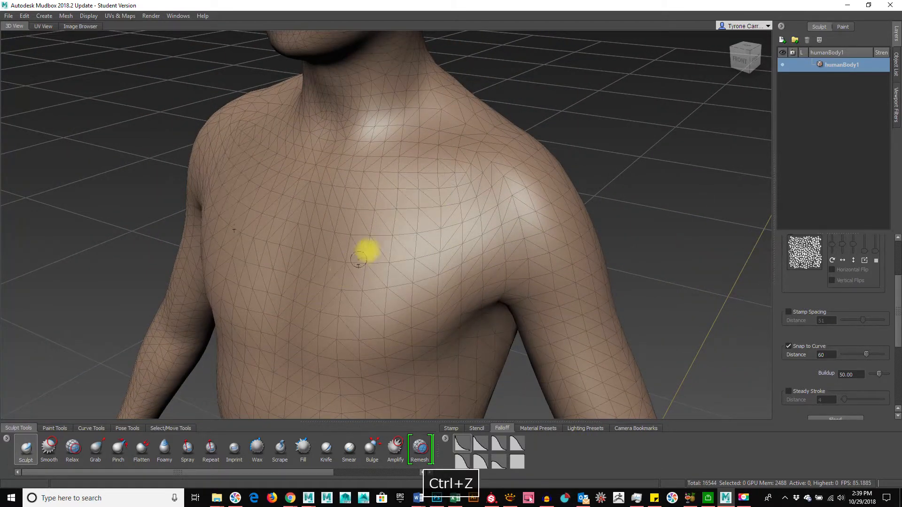
# Adjust the brush strength, try a curved mirrored stroke up the chest, inspect it without wireframe and undo it.
pyautogui.press('m')
pyautogui.moveTo(395, 216); pyautogui.dragTo(395, 160)
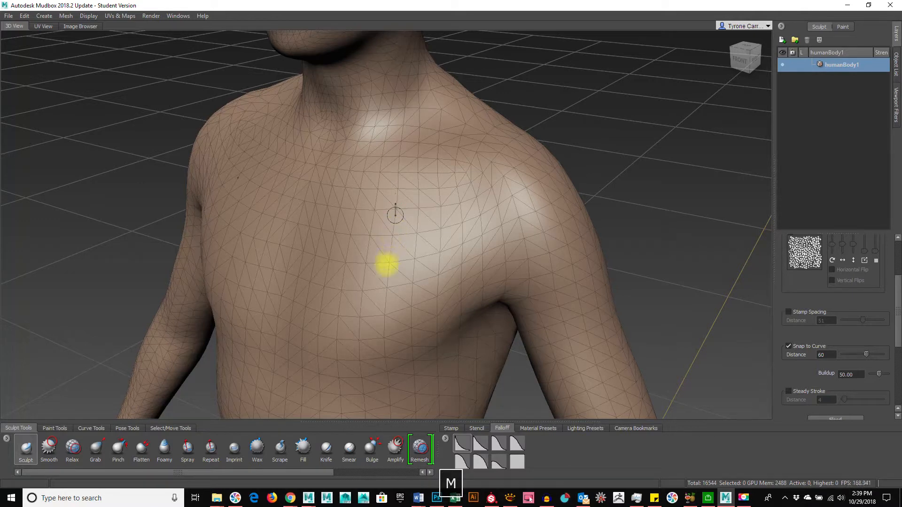
pyautogui.moveTo(295, 325)
pyautogui.mouseDown()
pyautogui.moveTo(405, 216)
pyautogui.moveTo(455, 196)
pyautogui.mouseUp()
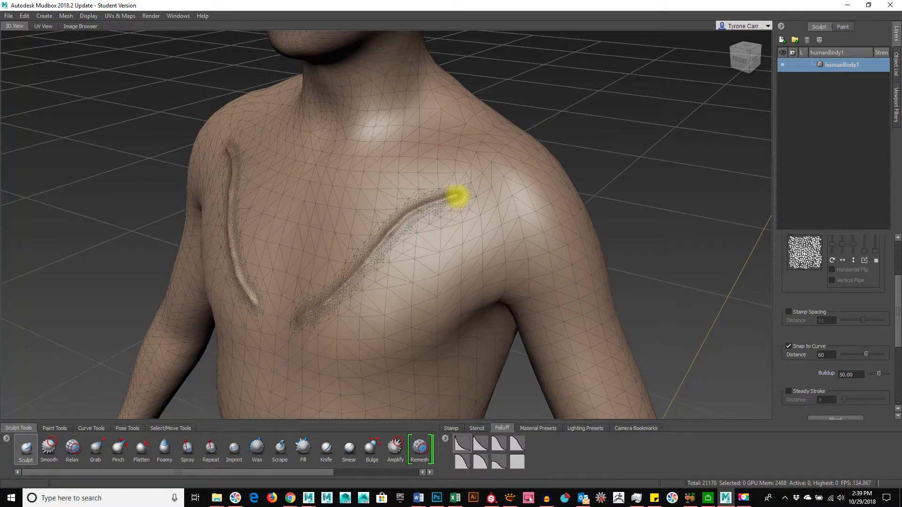
pyautogui.press('w')
pyautogui.keyDown('alt'); pyautogui.moveTo(407, 273); pyautogui.dragTo(424, 253); pyautogui.keyUp('alt')
pyautogui.hotkey('ctrl', 'z')
# Adjust the tessellation density, try mirrored strokes down the chest with the current and a rounder falloff, and undo each.
pyautogui.press('b')
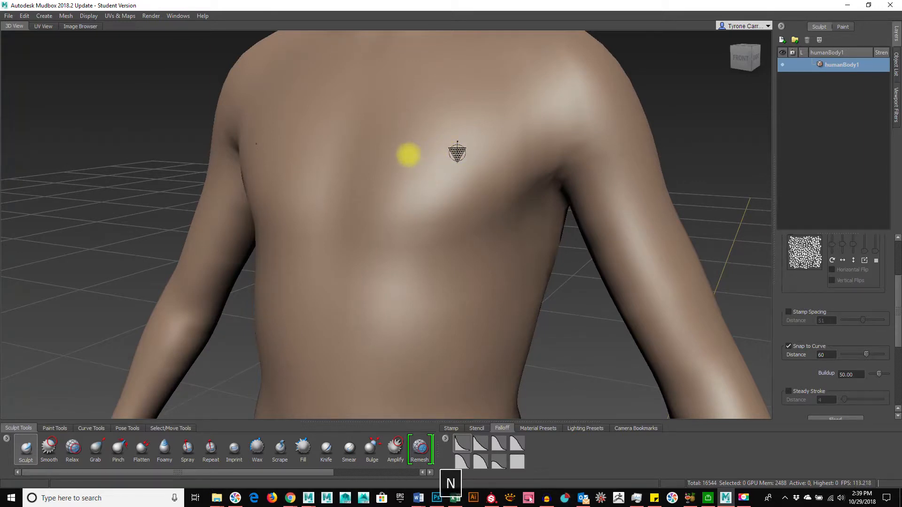
pyautogui.moveTo(498, 55)
pyautogui.mouseDown()
pyautogui.moveTo(328, 245)
pyautogui.moveTo(325, 293)
pyautogui.mouseUp()
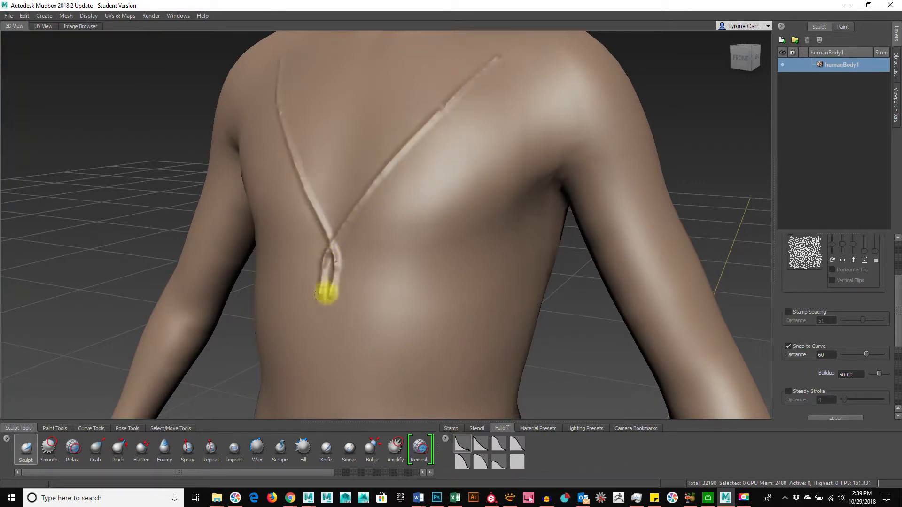
pyautogui.hotkey('ctrl', 'z')
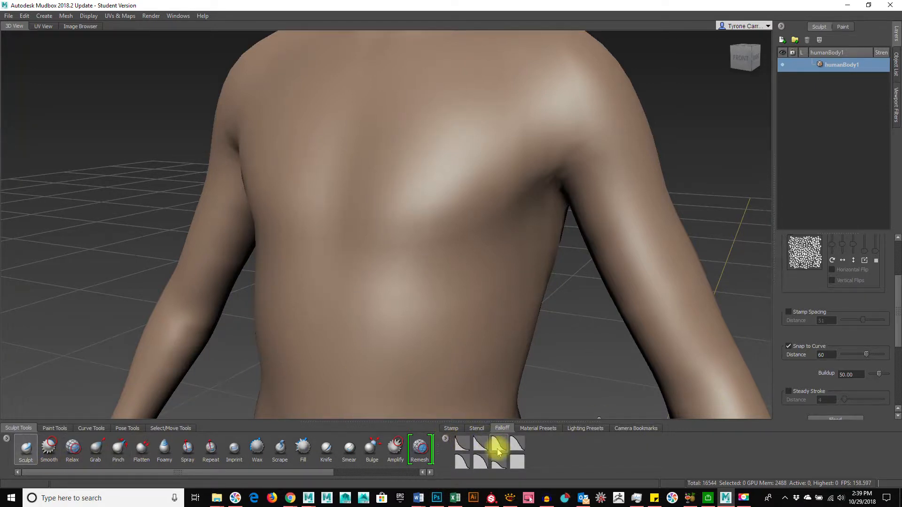
pyautogui.moveTo(483, 84)
pyautogui.mouseDown()
pyautogui.moveTo(405, 151)
pyautogui.moveTo(349, 249)
pyautogui.mouseUp()
pyautogui.hotkey('ctrl', 'z')
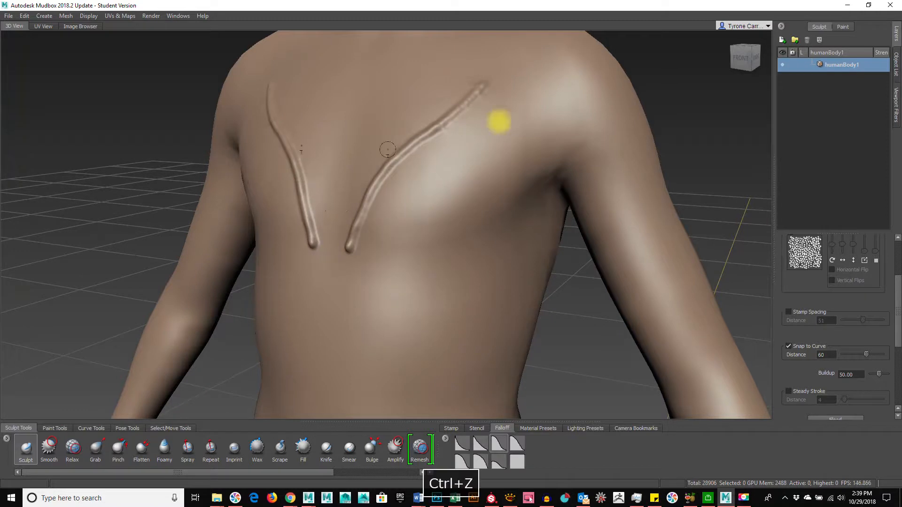
# Display the stamp images, check the triangulated body's UV layout and return to the 3D view.
pyautogui.click(446, 428)
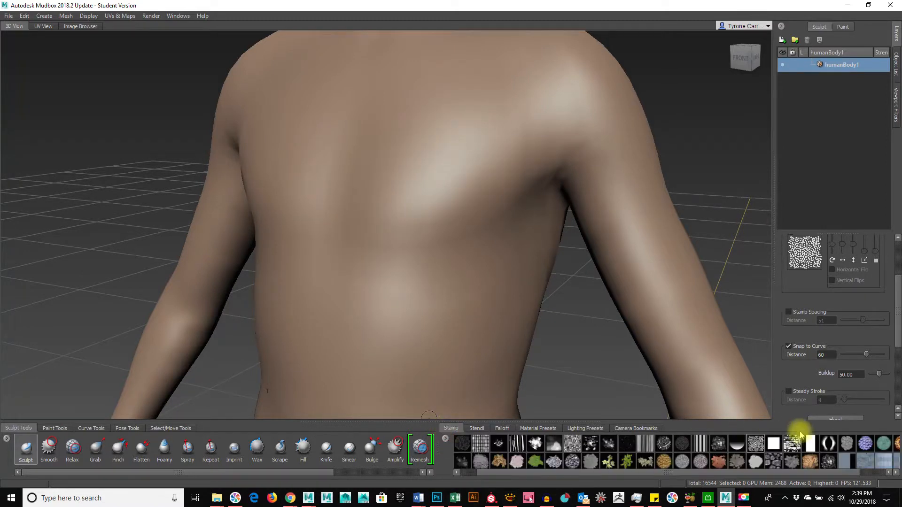
pyautogui.click(44, 26)
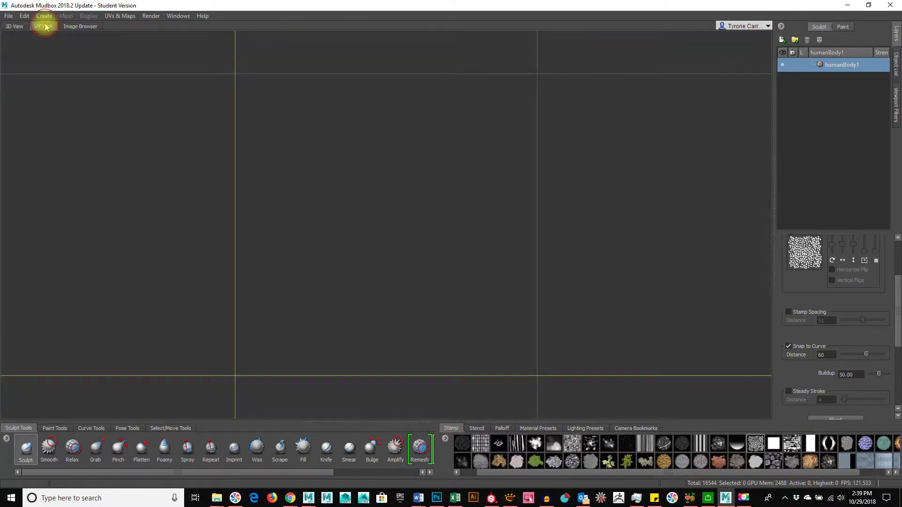
pyautogui.scroll(-5, 413, 224)
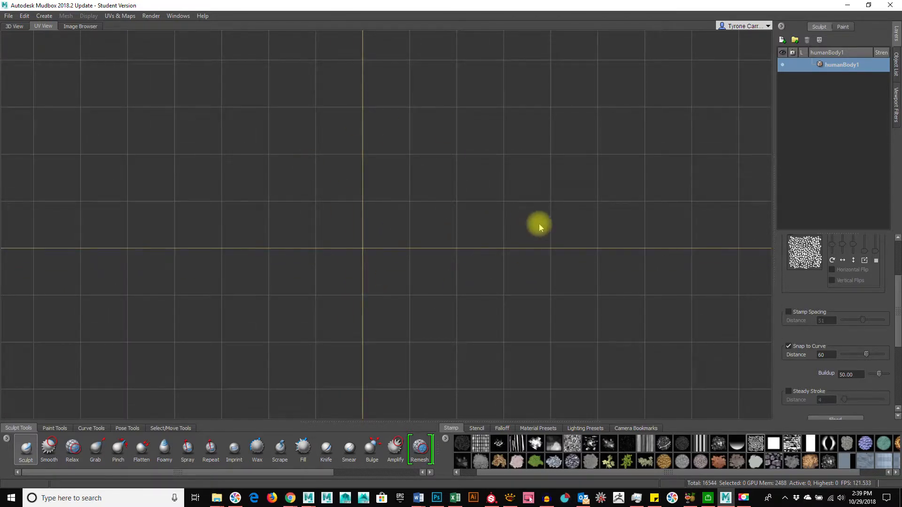
pyautogui.click(14, 26)
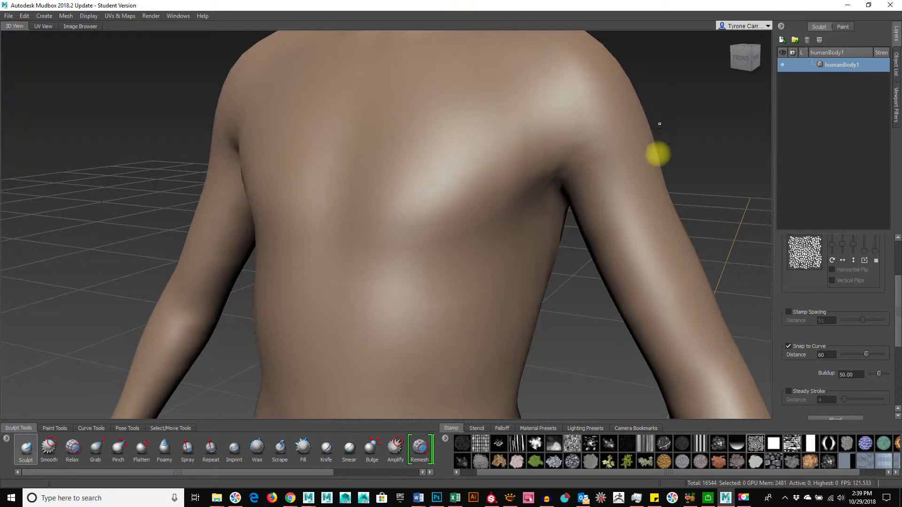
# Load the blue tiled panel stamp, adjust the brush size and strength, and undo the trial strokes on the chest.
pyautogui.keyDown('alt'); pyautogui.moveTo(416, 274); pyautogui.dragTo(478, 245, button='right'); pyautogui.keyUp('alt')
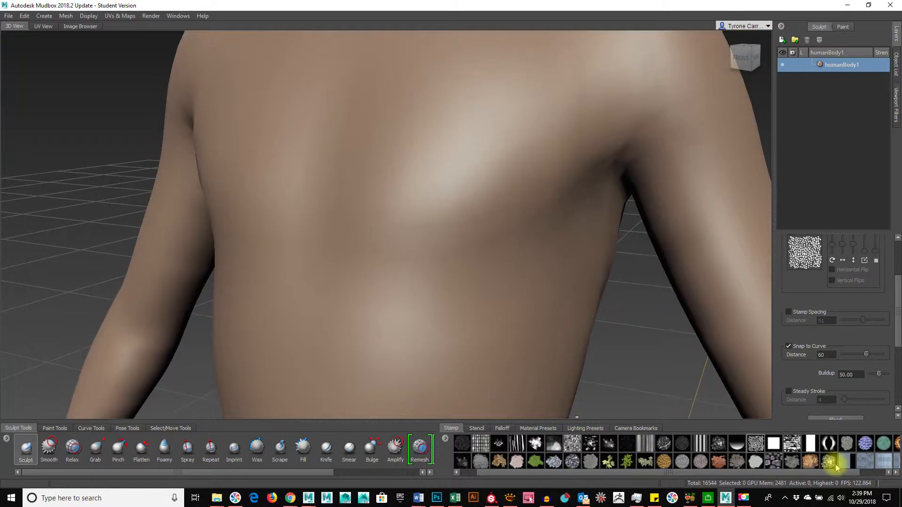
pyautogui.click(832, 445)
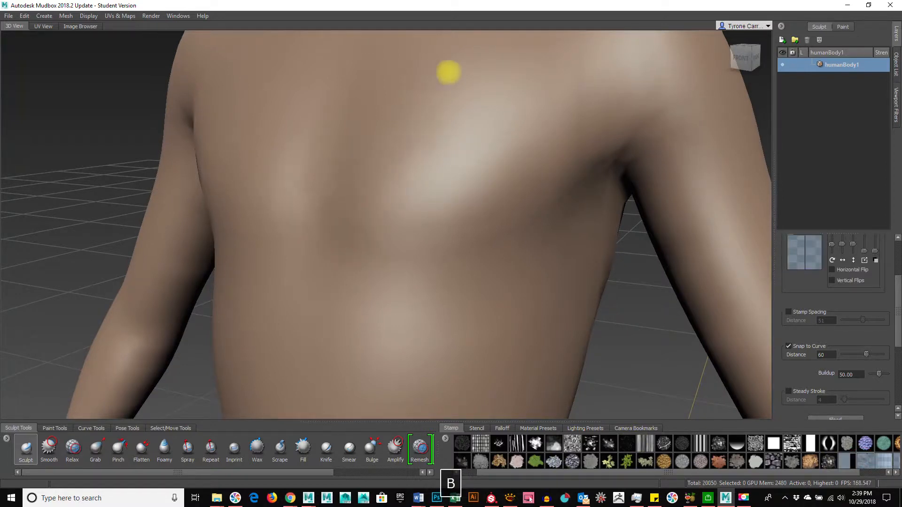
pyautogui.hotkey('ctrl', 'z')
pyautogui.press('n')
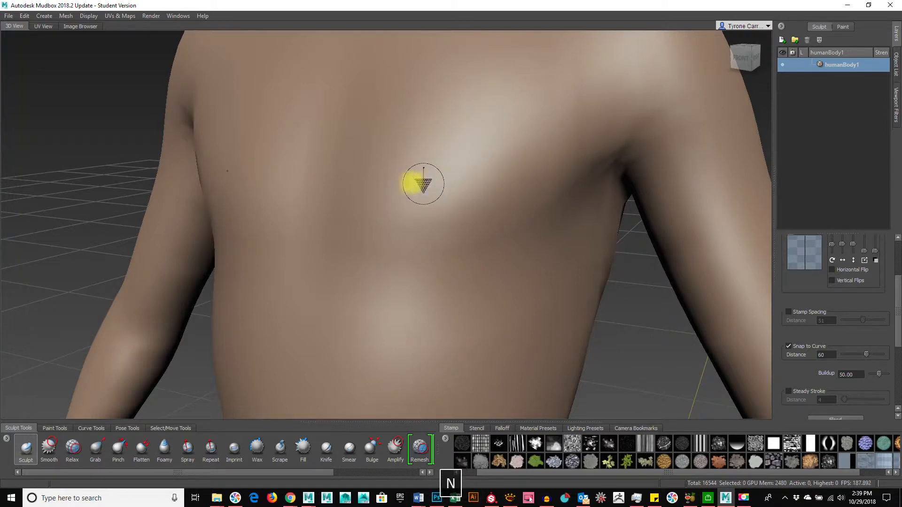
pyautogui.press('m')
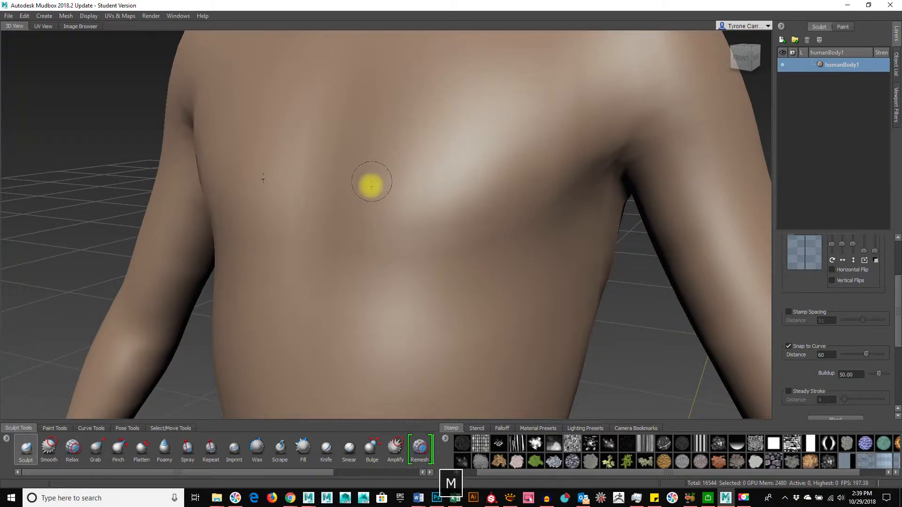
pyautogui.hotkey('ctrl', 'z')
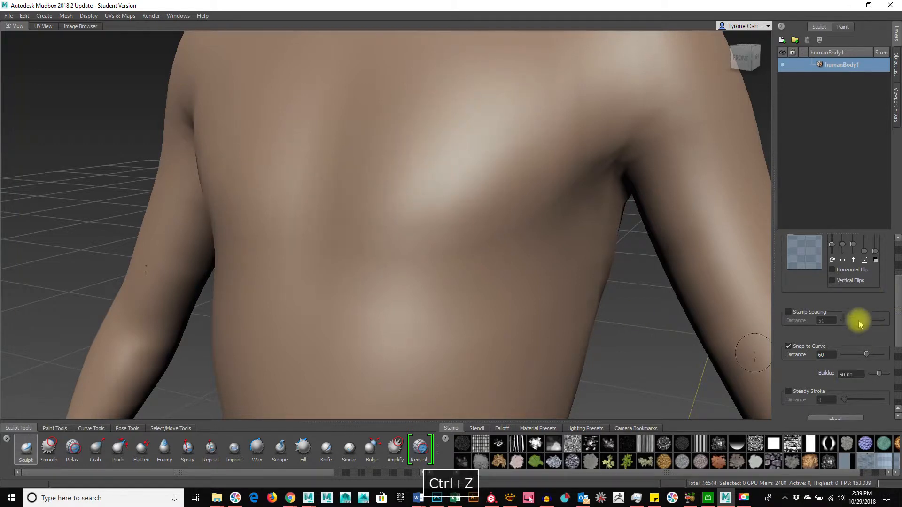
# Turn off Randomize for the stamp image, try a mirrored stroke on the chest and undo it.
pyautogui.scroll(3, 831, 321)
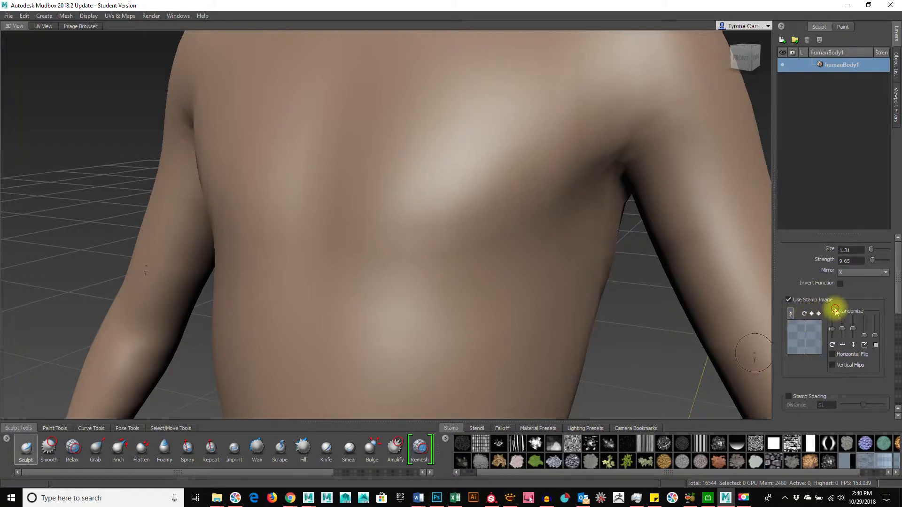
pyautogui.hotkey('ctrl', 'z')
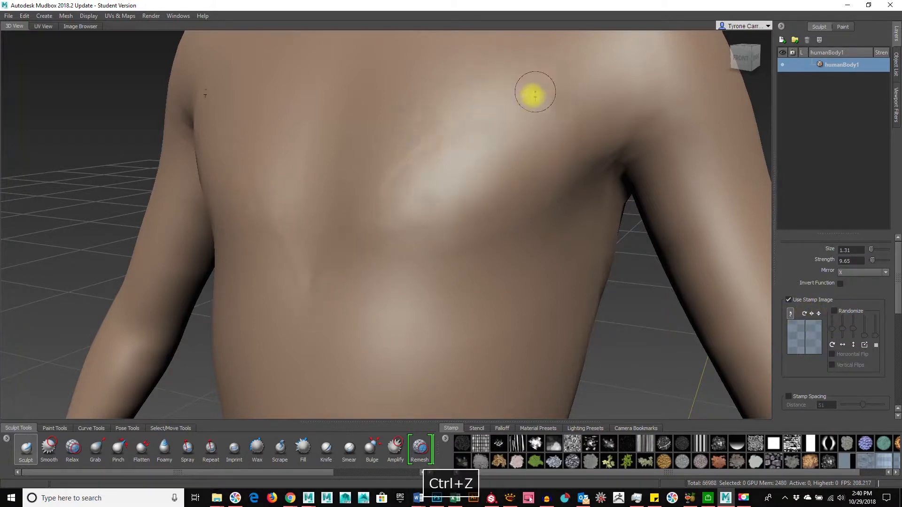
pyautogui.keyDown('alt'); pyautogui.moveTo(553, 240); pyautogui.dragTo(875, 342); pyautogui.keyUp('alt')
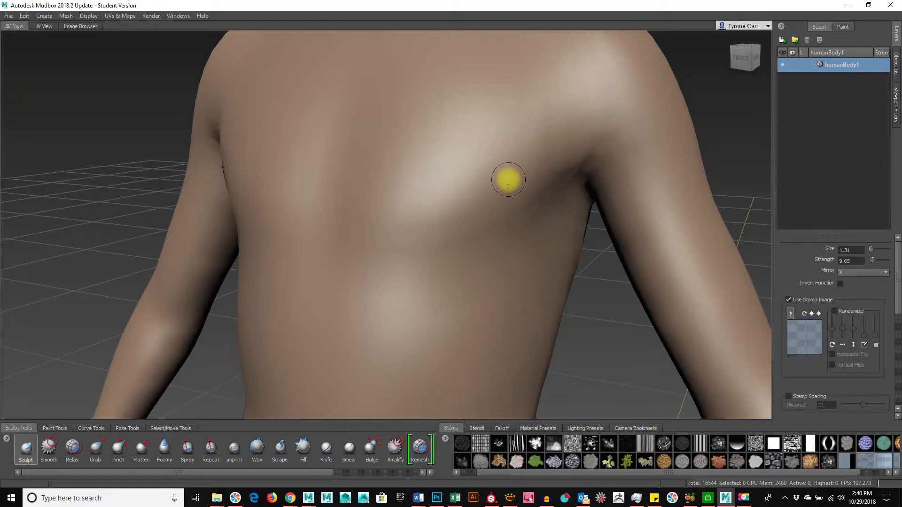
# Set the brush size to 0.59 and strength to 7.39, try a stamped chest stroke and undo it.
pyautogui.press('m')
pyautogui.moveTo(509, 180); pyautogui.dragTo(478, 152)
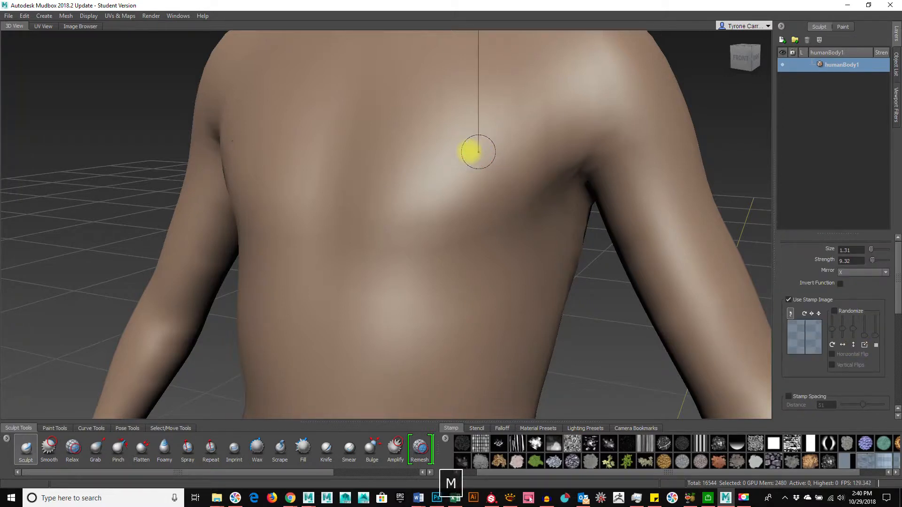
pyautogui.moveTo(453, 160); pyautogui.dragTo(465, 139)
pyautogui.hotkey('ctrl', 'z')
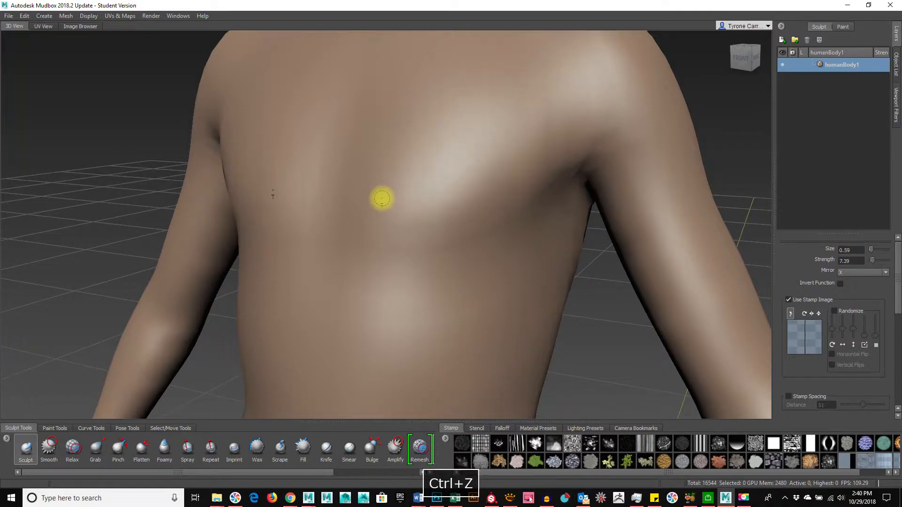
# Raise the brush strength to 25.95, try a fine mirrored stamp stroke on the chest and undo it.
pyautogui.press('m')
pyautogui.moveTo(382, 198); pyautogui.dragTo(397, 147)
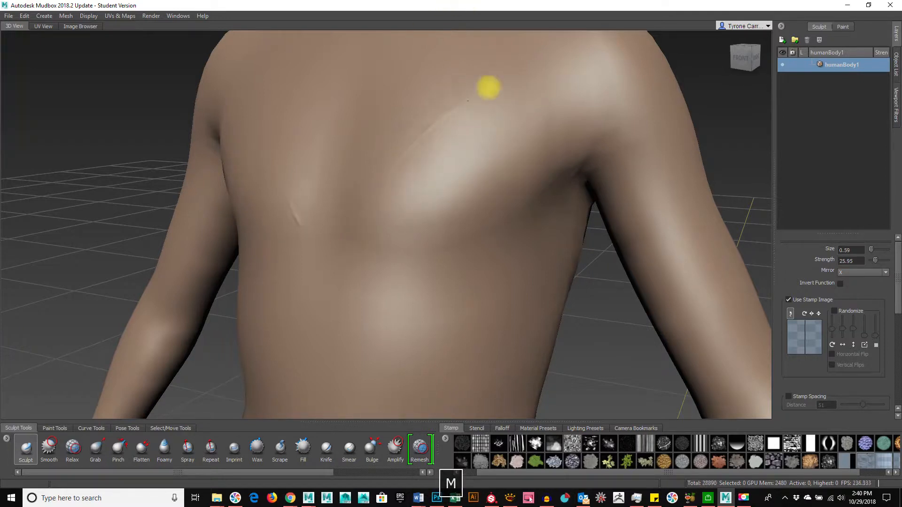
pyautogui.hotkey('ctrl', 'z')
# Set the brush size to 3.03, try a broad stamped stroke across the chest, examine it and undo it.
pyautogui.press('b')
pyautogui.moveTo(435, 200); pyautogui.dragTo(389, 205)
pyautogui.moveTo(547, 73)
pyautogui.mouseDown()
pyautogui.moveTo(479, 114)
pyautogui.moveTo(367, 217)
pyautogui.mouseUp()
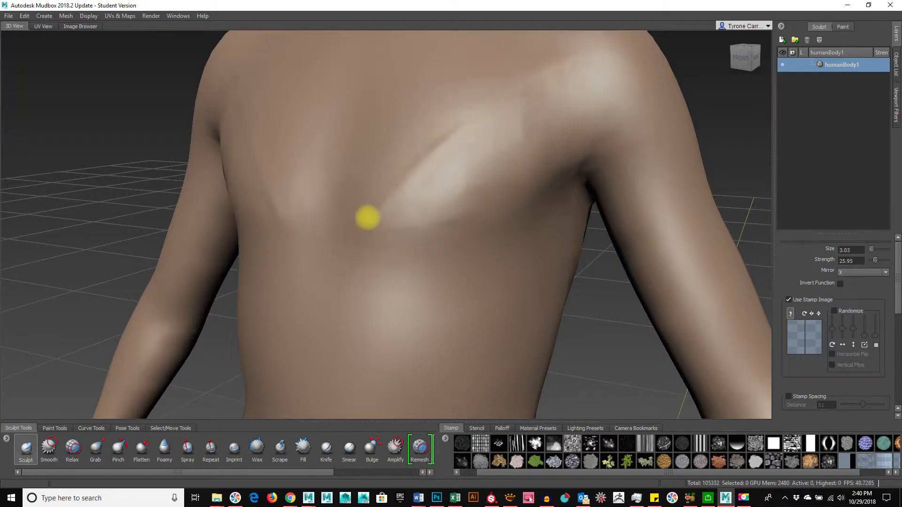
pyautogui.moveTo(445, 316)
pyautogui.keyDown('alt'); pyautogui.mouseDown()
pyautogui.moveTo(470, 312)
pyautogui.moveTo(438, 314)
pyautogui.mouseUp(); pyautogui.keyUp('alt')
pyautogui.hotkey('ctrl', 'z')
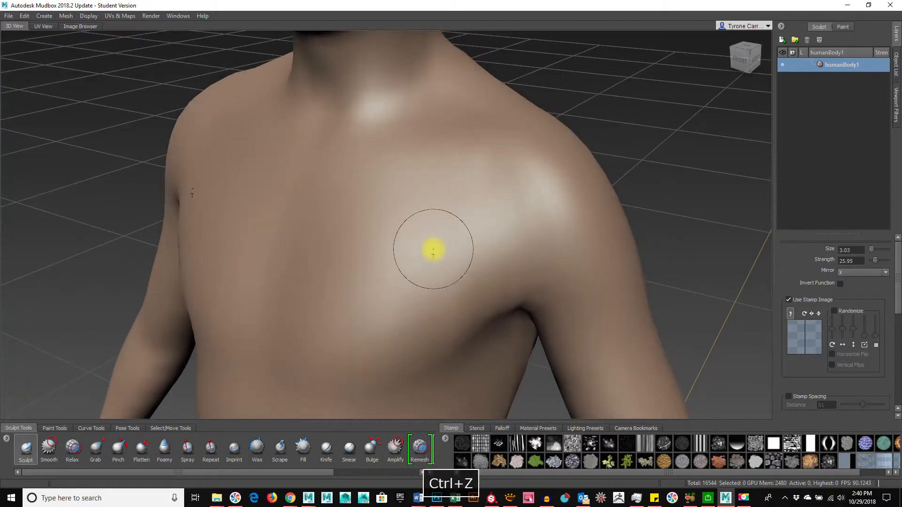
# Raise the brush strength to 88.18, try a mirrored stamped stroke crossing the chest, examine its wireframe and undo it.
pyautogui.press('m')
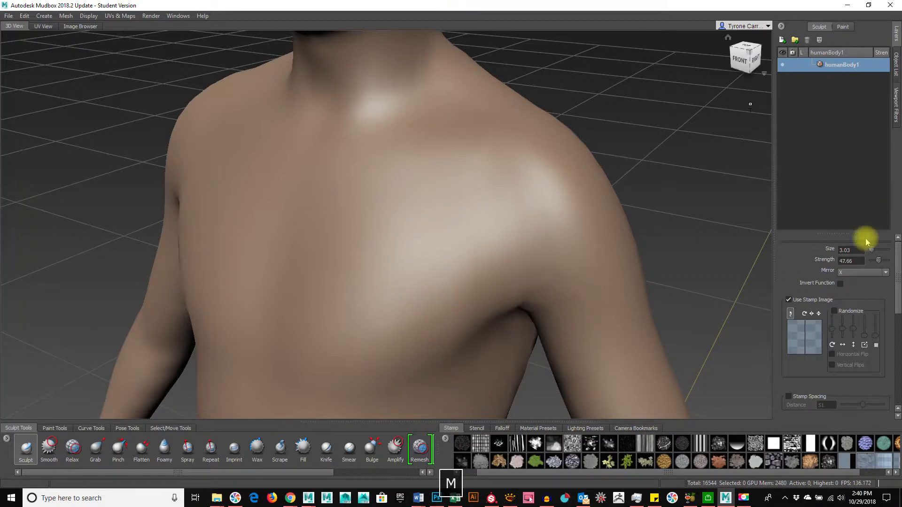
pyautogui.moveTo(878, 260); pyautogui.dragTo(883, 260)
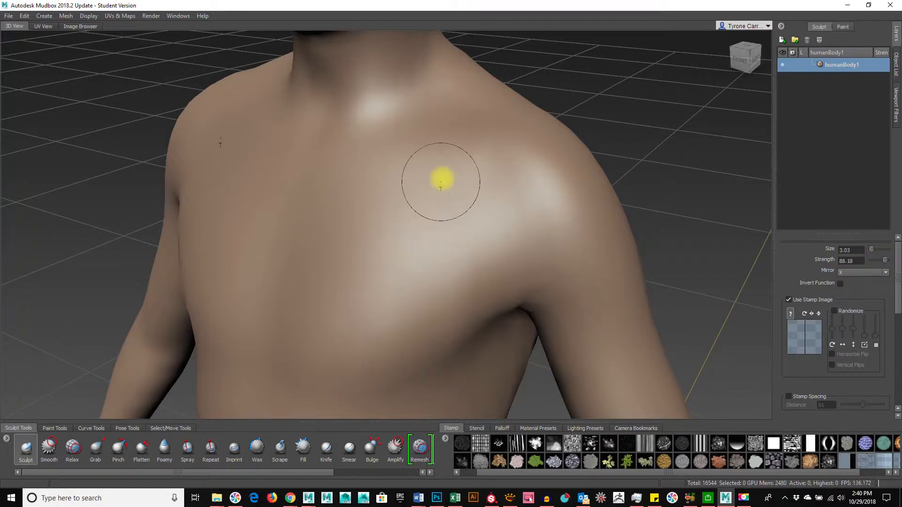
pyautogui.moveTo(452, 166)
pyautogui.mouseDown()
pyautogui.moveTo(267, 338)
pyautogui.moveTo(270, 298)
pyautogui.moveTo(374, 296)
pyautogui.moveTo(475, 332)
pyautogui.moveTo(577, 327)
pyautogui.mouseUp()
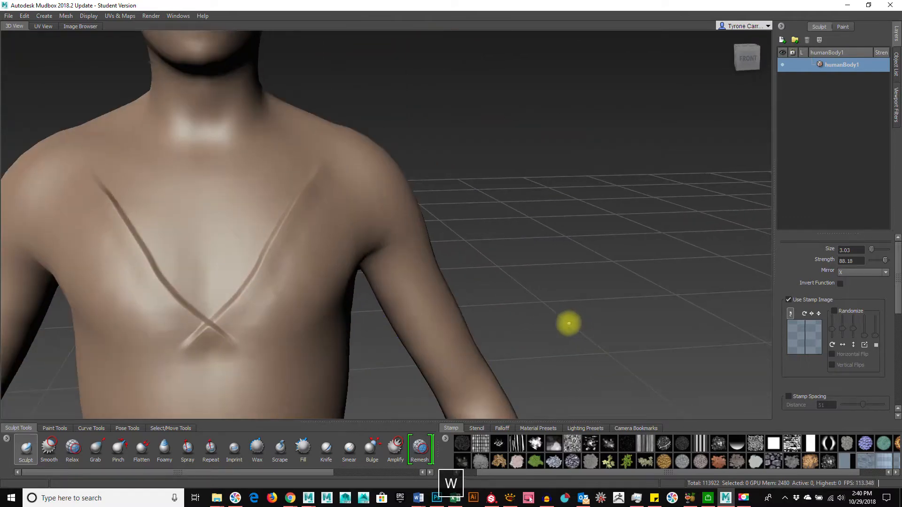
pyautogui.press('w')
pyautogui.keyDown('alt'); pyautogui.moveTo(320, 275); pyautogui.dragTo(465, 277, button='right'); pyautogui.keyUp('alt')
pyautogui.keyDown('alt'); pyautogui.moveTo(118, 329); pyautogui.dragTo(437, 244, button='middle'); pyautogui.keyUp('alt')
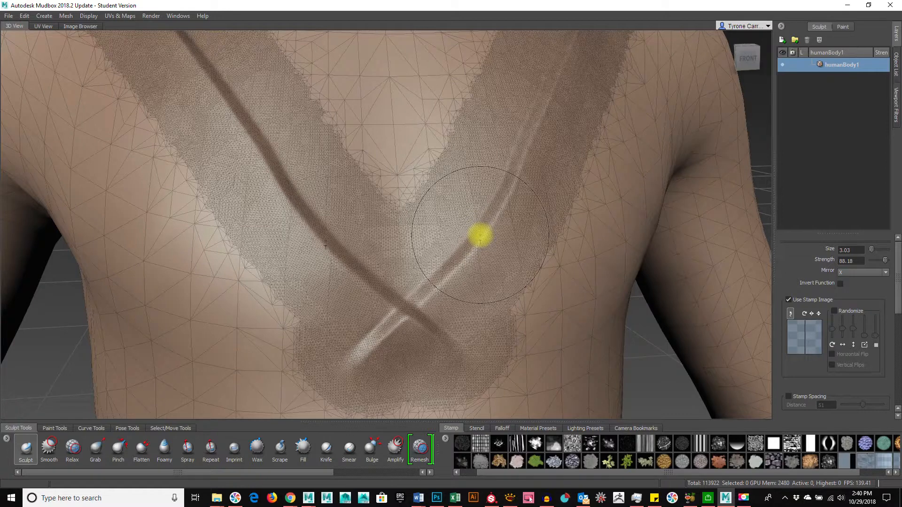
pyautogui.press('w')
pyautogui.keyDown('alt'); pyautogui.moveTo(527, 258); pyautogui.dragTo(567, 288); pyautogui.keyUp('alt')
pyautogui.hotkey('ctrl', 'z')
# Try a curved mirrored stroke under the pectorals and another on the upper chest, undoing each one.
pyautogui.moveTo(207, 179)
pyautogui.mouseDown()
pyautogui.moveTo(322, 121)
pyautogui.moveTo(336, 102)
pyautogui.mouseUp()
pyautogui.keyDown('alt'); pyautogui.moveTo(461, 139); pyautogui.dragTo(249, 210, button='right'); pyautogui.keyUp('alt')
pyautogui.keyDown('alt'); pyautogui.moveTo(319, 239); pyautogui.dragTo(309, 257); pyautogui.keyUp('alt')
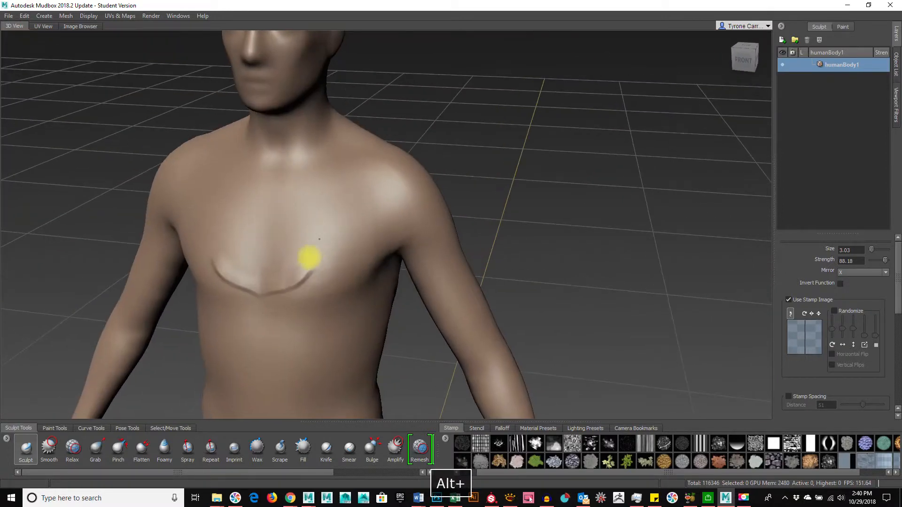
pyautogui.hotkey('ctrl', 'z')
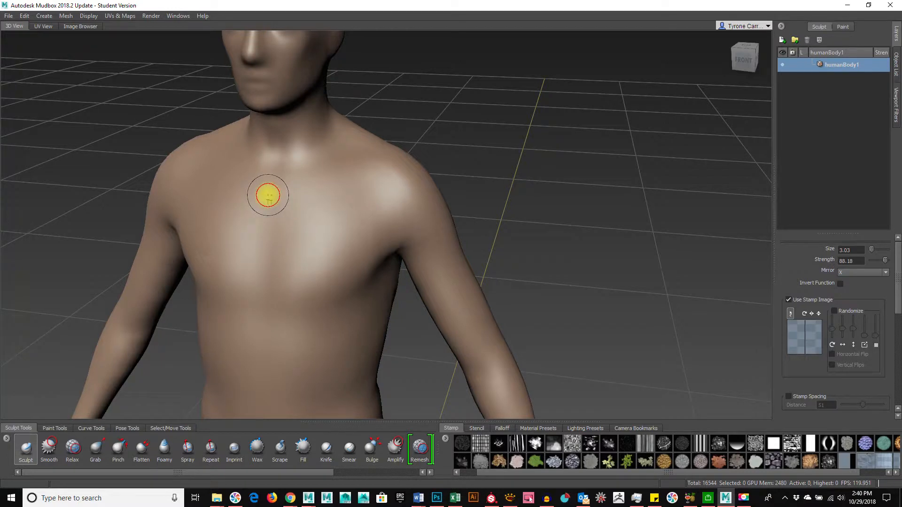
pyautogui.moveTo(278, 194); pyautogui.dragTo(303, 180)
pyautogui.hotkey('ctrl', 'z')
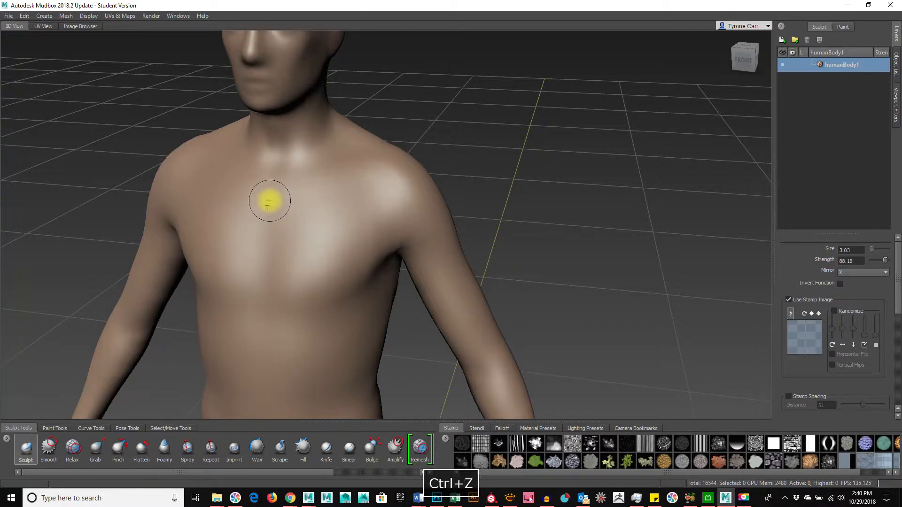
# Sculpt a raised mirrored collar edge around the neck and long curved lines from the shoulders down the chest to the abdomen.
pyautogui.keyDown('alt'); pyautogui.moveTo(367, 136); pyautogui.dragTo(147, 234); pyautogui.keyUp('alt')
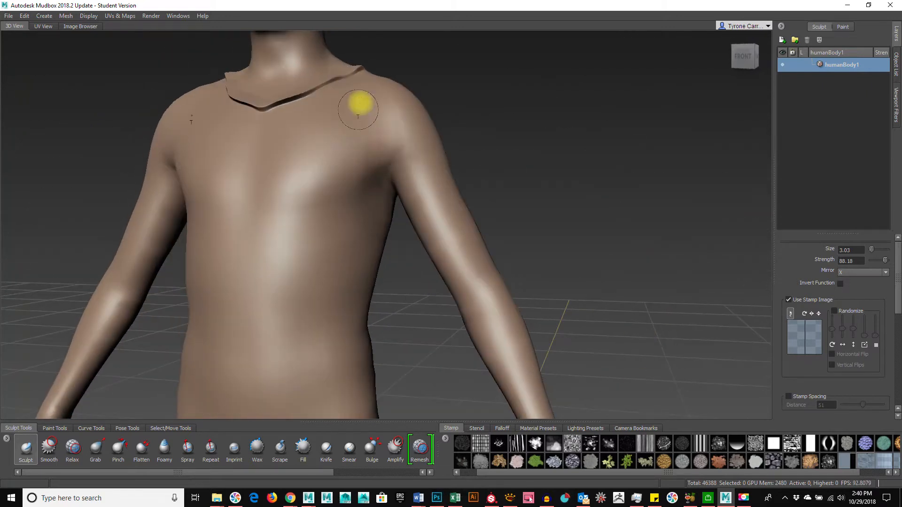
pyautogui.moveTo(308, 137)
pyautogui.mouseDown()
pyautogui.moveTo(258, 209)
pyautogui.moveTo(248, 370)
pyautogui.moveTo(268, 378)
pyautogui.moveTo(377, 339)
pyautogui.moveTo(332, 177)
pyautogui.mouseUp()
pyautogui.moveTo(248, 102); pyautogui.dragTo(346, 195)
pyautogui.hotkey('ctrl', 'z')
pyautogui.keyDown('alt'); pyautogui.moveTo(420, 331); pyautogui.dragTo(374, 362); pyautogui.keyUp('alt')
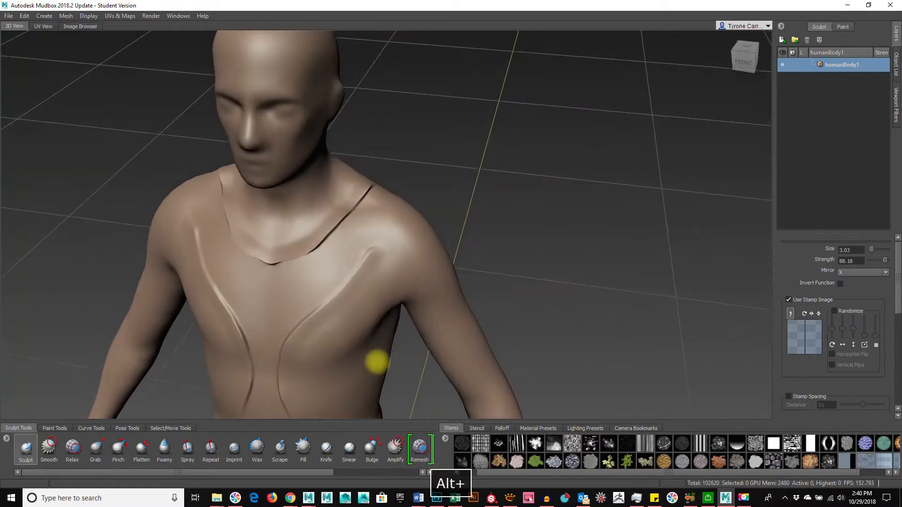
# Try a further stamped stroke over the shoulder end of the chest line and undo it.
pyautogui.moveTo(401, 225); pyautogui.dragTo(358, 261)
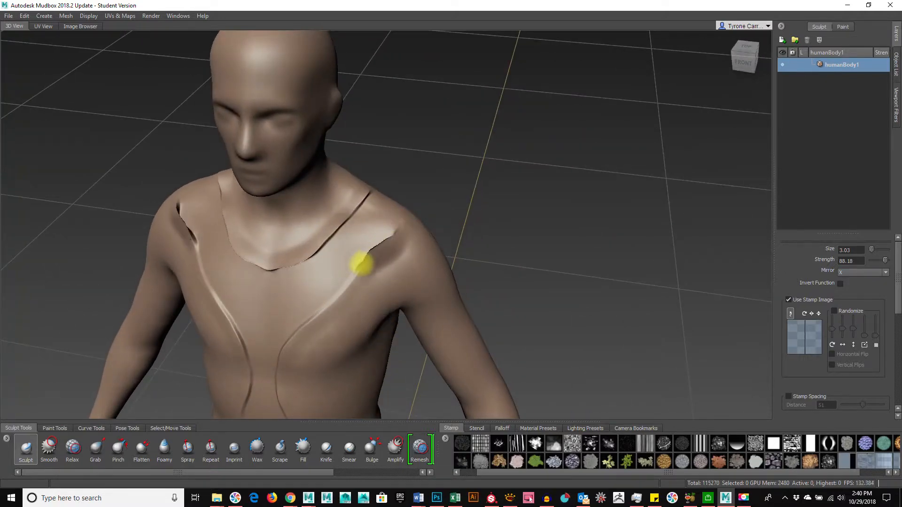
pyautogui.hotkey('ctrl', 'z')
pyautogui.moveTo(446, 282)
pyautogui.keyDown('alt'); pyautogui.mouseDown()
pyautogui.moveTo(233, 286)
pyautogui.moveTo(437, 271)
pyautogui.mouseUp(); pyautogui.keyUp('alt')
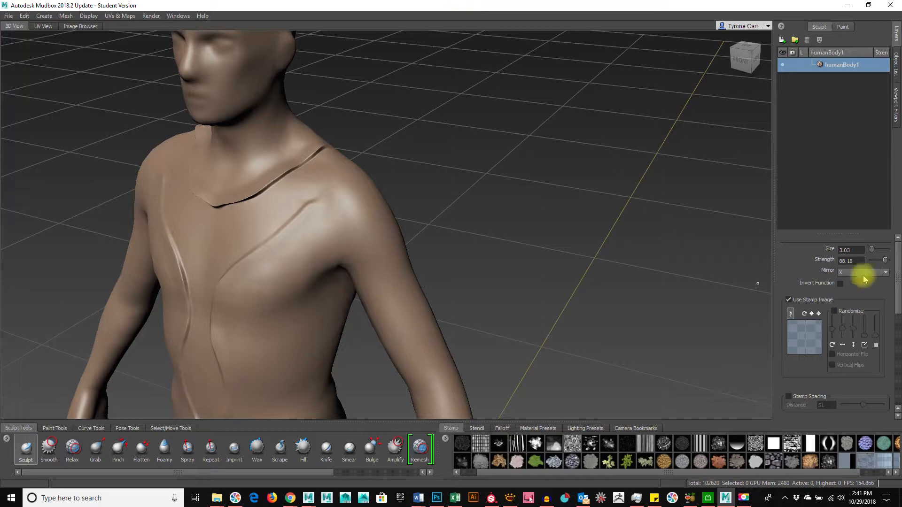
# Turn off the stamp image and switch to the Grab tool with Follow Path enabled.
pyautogui.click(788, 300)
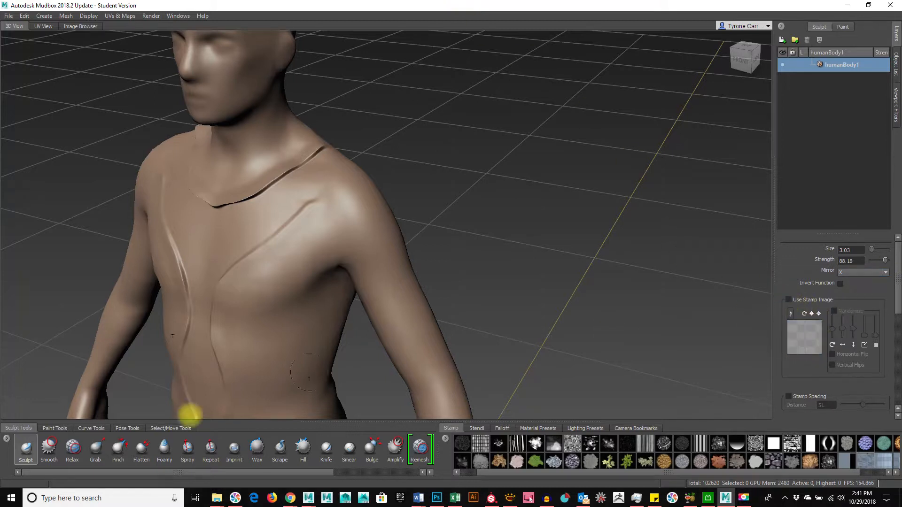
pyautogui.click(97, 450)
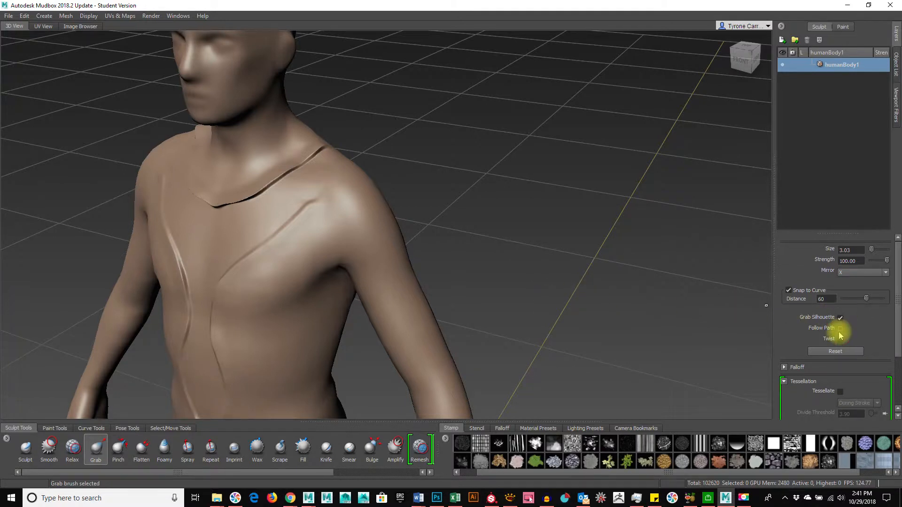
# Try pulling a mirrored horn out of the head with Grab while tessellation is off, and undo it.
pyautogui.keyDown('alt'); pyautogui.moveTo(624, 314); pyautogui.dragTo(438, 287, button='right'); pyautogui.keyUp('alt')
pyautogui.keyDown('alt'); pyautogui.moveTo(371, 223); pyautogui.dragTo(371, 291, button='middle'); pyautogui.keyUp('alt')
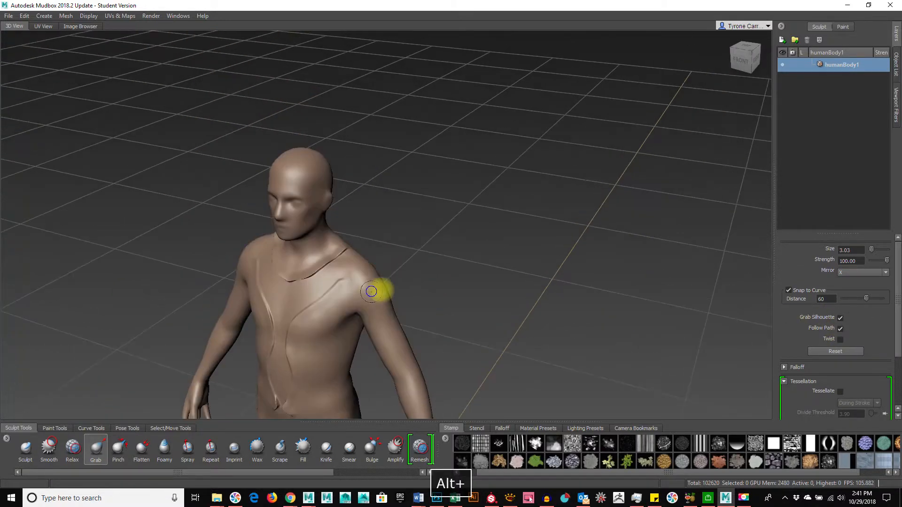
pyautogui.keyDown('alt'); pyautogui.moveTo(371, 292); pyautogui.dragTo(378, 197, button='right'); pyautogui.keyUp('alt')
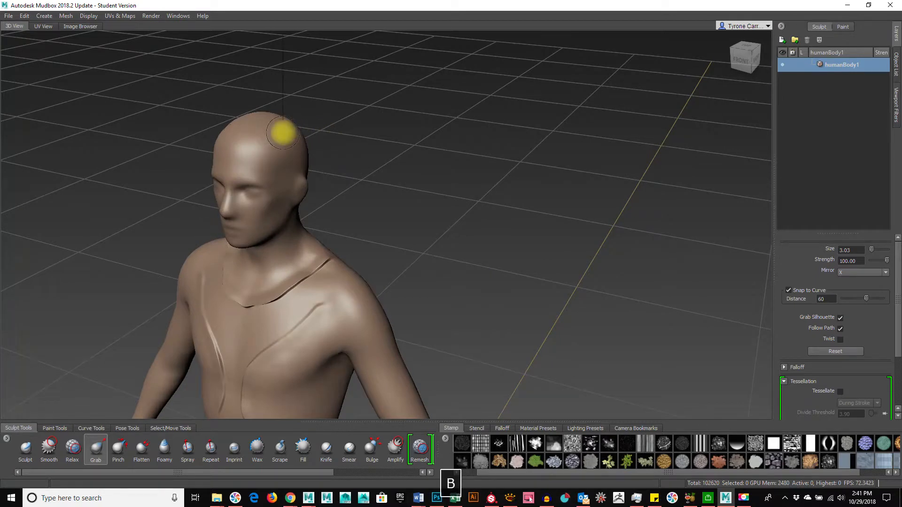
pyautogui.moveTo(287, 135)
pyautogui.mouseDown()
pyautogui.moveTo(360, 66)
pyautogui.moveTo(491, 83)
pyautogui.mouseUp()
pyautogui.hotkey('ctrl', 'z')
pyautogui.keyDown('alt'); pyautogui.moveTo(632, 313); pyautogui.dragTo(610, 288); pyautogui.keyUp('alt')
# Enable During Stroke tessellation, set brush size 5.42 and Divide Threshold 3.82, and pull mirrored horns out of the head.
pyautogui.click(841, 392)
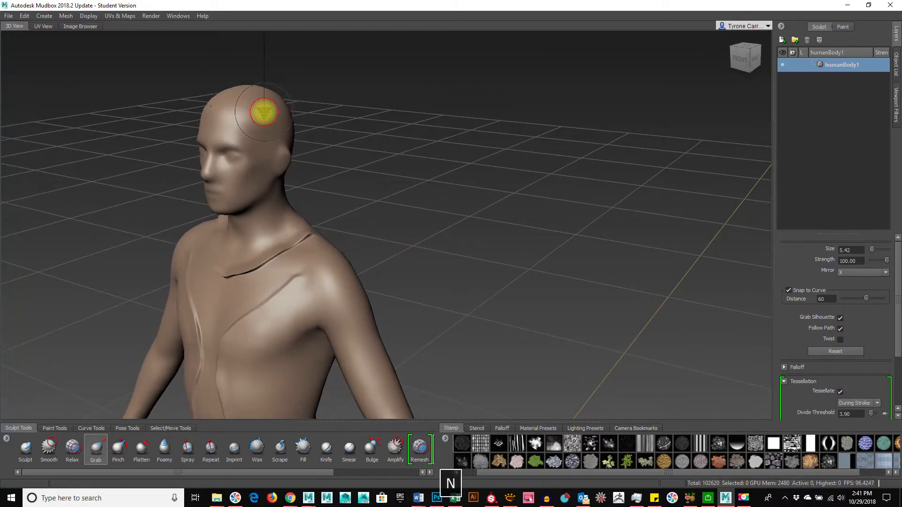
pyautogui.moveTo(263, 112); pyautogui.dragTo(382, 55)
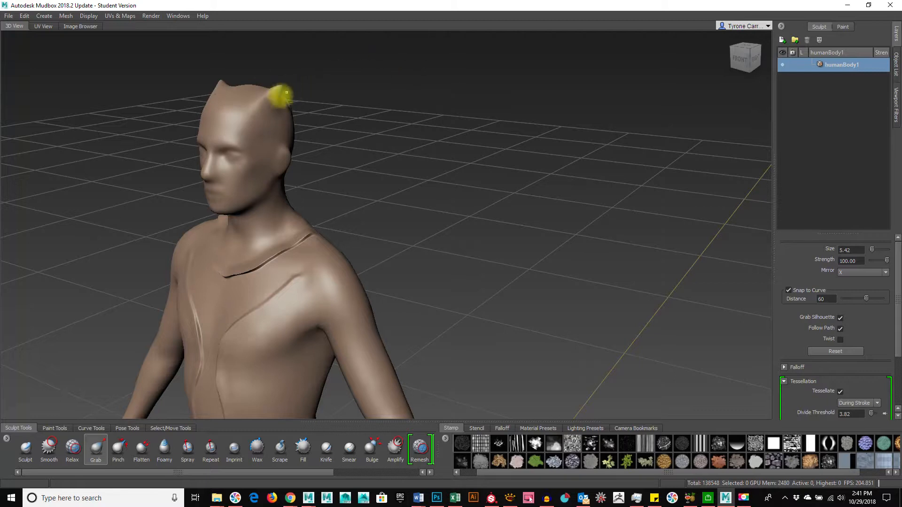
pyautogui.moveTo(291, 77); pyautogui.dragTo(416, 84)
pyautogui.hotkey('ctrl', 'z')
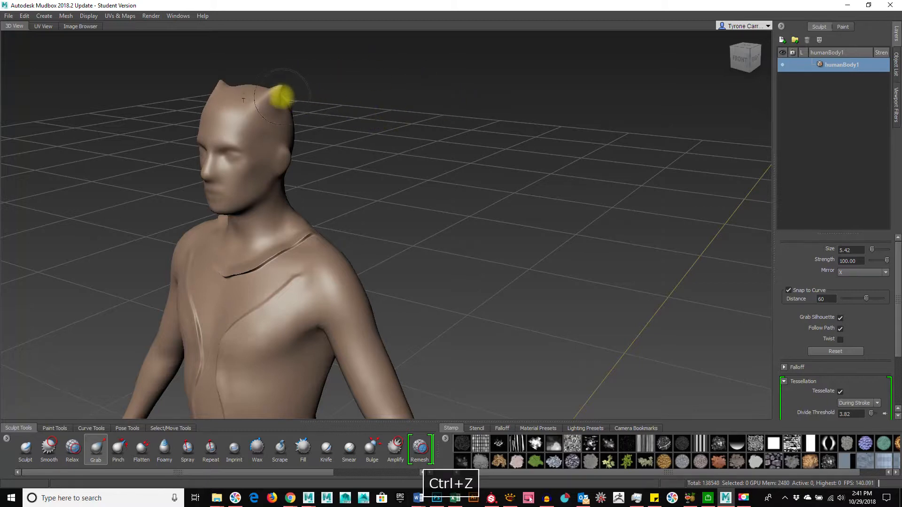
pyautogui.moveTo(280, 90); pyautogui.dragTo(364, 74)
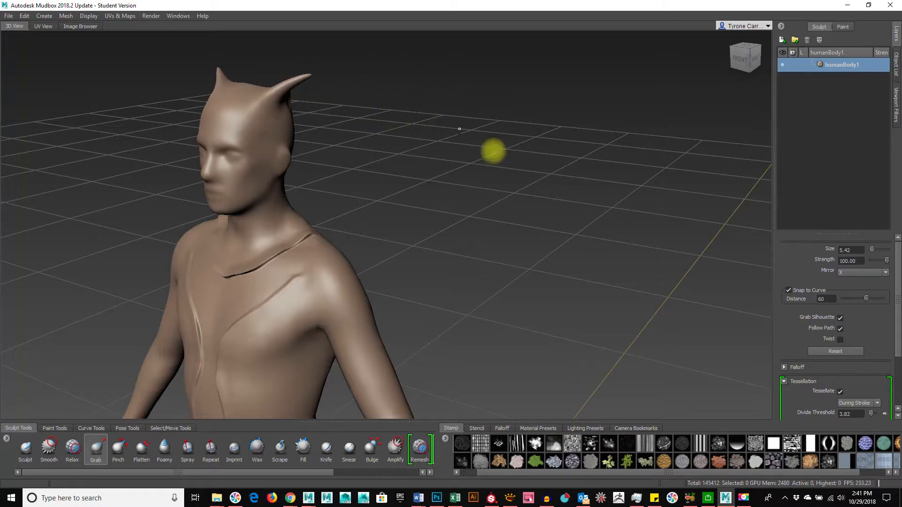
# Lengthen the mirrored horns outward and curve their tips downward with the Grab tool.
pyautogui.keyDown('alt'); pyautogui.moveTo(493, 151); pyautogui.dragTo(501, 221); pyautogui.keyUp('alt')
pyautogui.keyDown('alt'); pyautogui.moveTo(501, 221); pyautogui.dragTo(546, 248, button='middle'); pyautogui.keyUp('alt')
pyautogui.keyDown('alt'); pyautogui.moveTo(546, 248); pyautogui.dragTo(656, 249, button='right'); pyautogui.keyUp('alt')
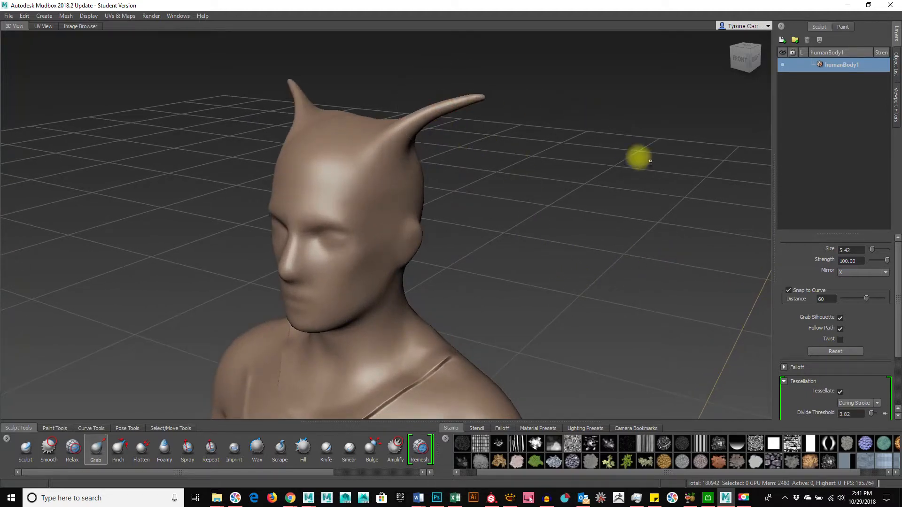
pyautogui.moveTo(485, 97)
pyautogui.mouseDown()
pyautogui.moveTo(537, 126)
pyautogui.moveTo(557, 179)
pyautogui.mouseUp()
# Pull mirrored spikes out of the upper back of the head and small bumps out of its rear sides.
pyautogui.keyDown('alt'); pyautogui.moveTo(459, 267); pyautogui.dragTo(489, 61); pyautogui.keyUp('alt')
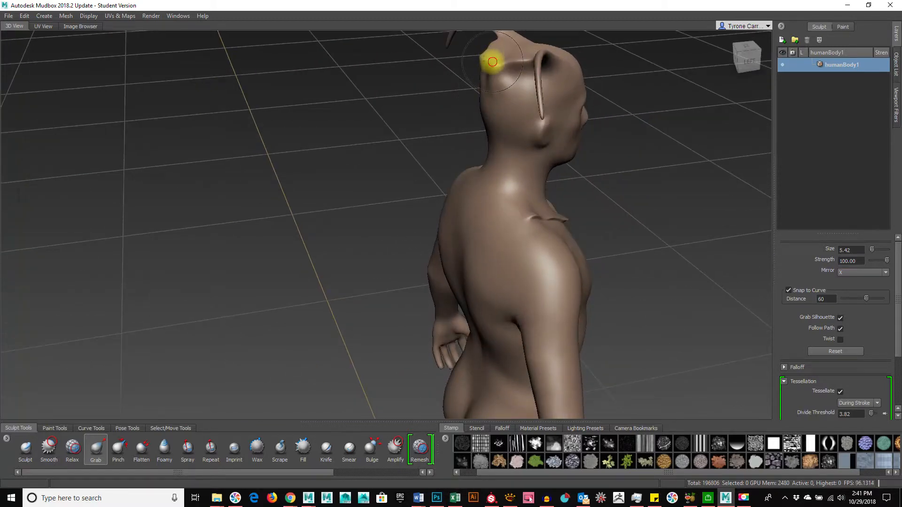
pyautogui.keyDown('alt'); pyautogui.moveTo(360, 103); pyautogui.dragTo(331, 165); pyautogui.keyUp('alt')
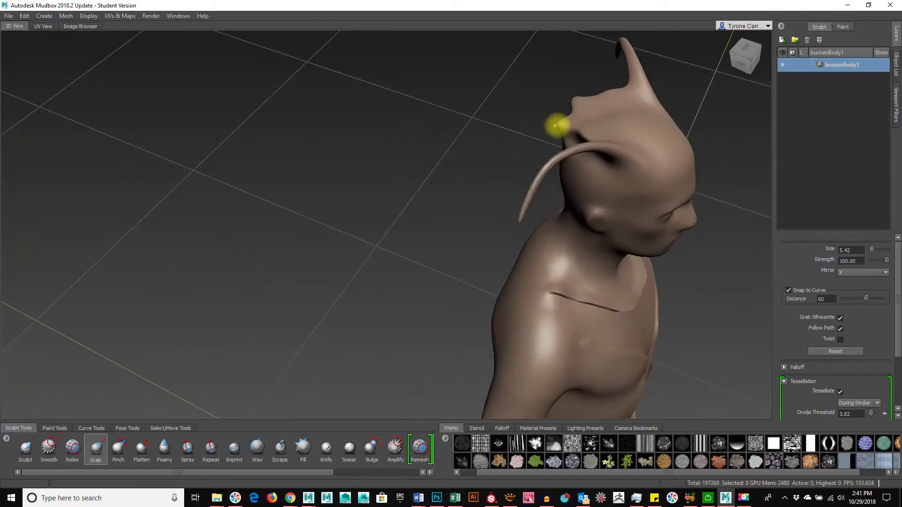
pyautogui.moveTo(562, 126); pyautogui.dragTo(532, 101)
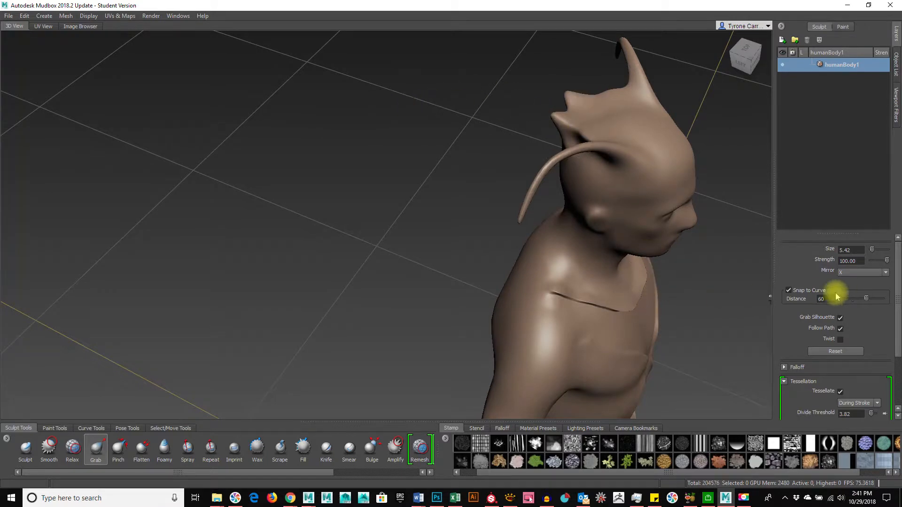
pyautogui.scroll(-3, 897, 311)
pyautogui.scroll(3, 898, 311)
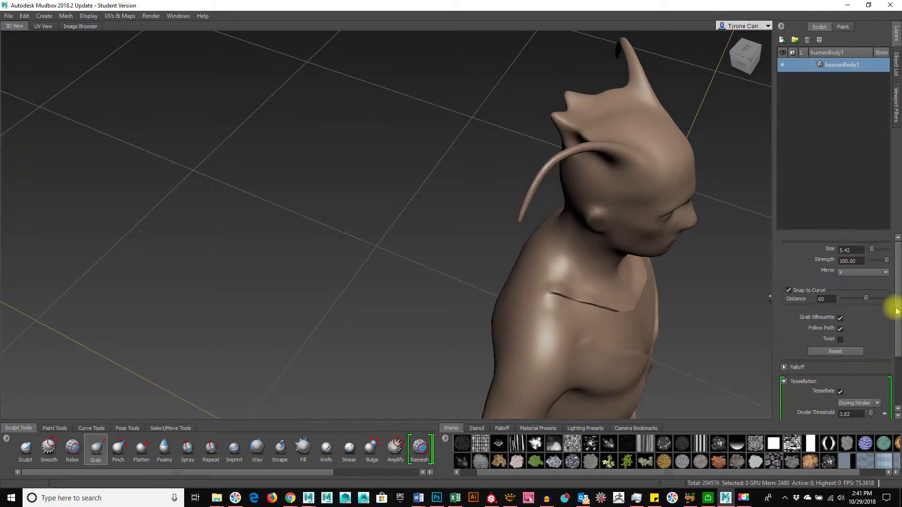
pyautogui.keyDown('alt'); pyautogui.moveTo(629, 265); pyautogui.dragTo(484, 217); pyautogui.keyUp('alt')
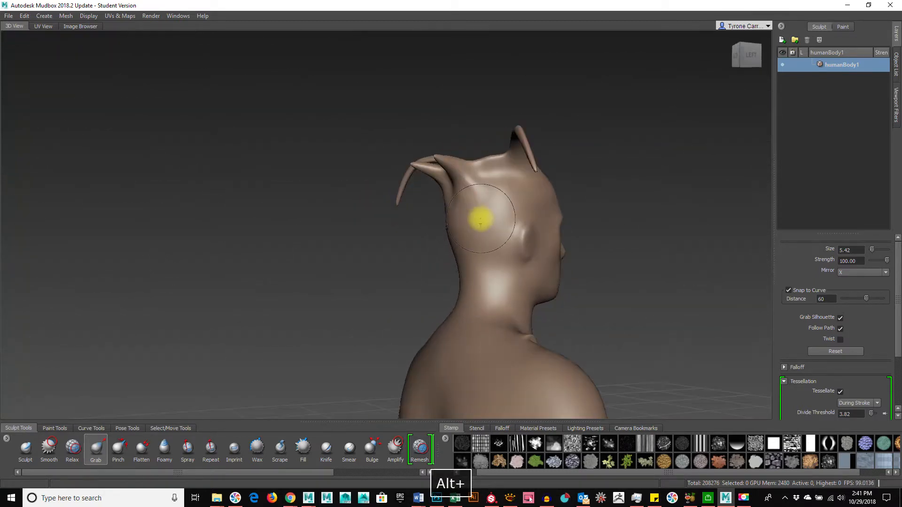
pyautogui.keyDown('alt'); pyautogui.moveTo(385, 292); pyautogui.dragTo(449, 250); pyautogui.keyUp('alt')
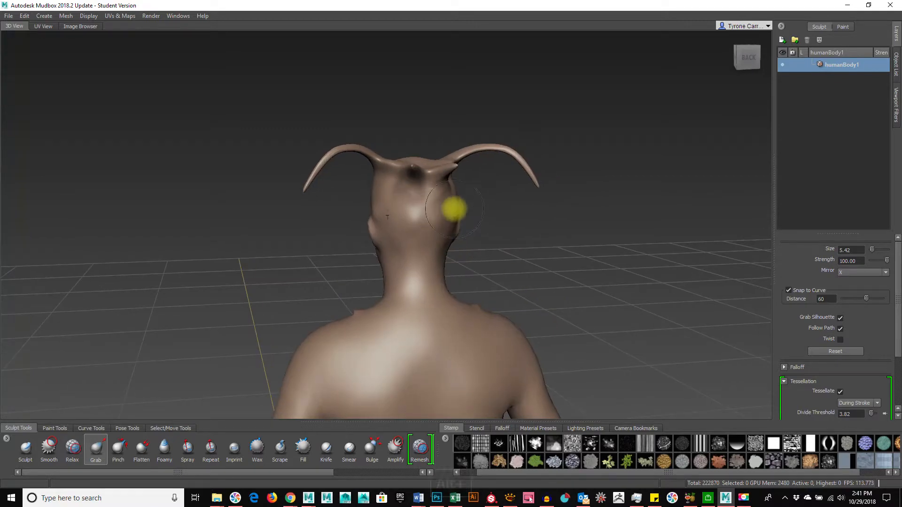
pyautogui.moveTo(444, 209); pyautogui.dragTo(467, 211)
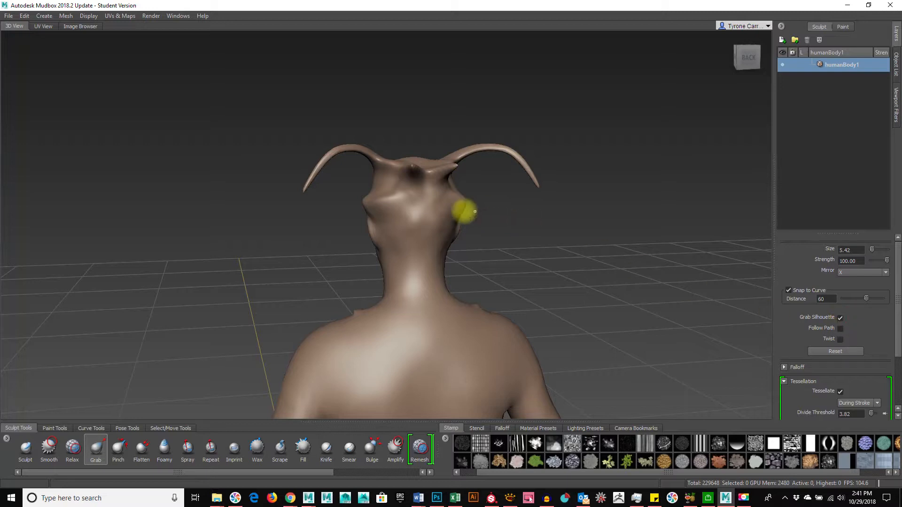
# Try a long mirrored pull from the rear bumps with Follow Path off, undo it and turn Follow Path back on.
pyautogui.moveTo(458, 208)
pyautogui.mouseDown()
pyautogui.moveTo(626, 245)
pyautogui.moveTo(675, 295)
pyautogui.mouseUp()
pyautogui.hotkey('ctrl', 'z')
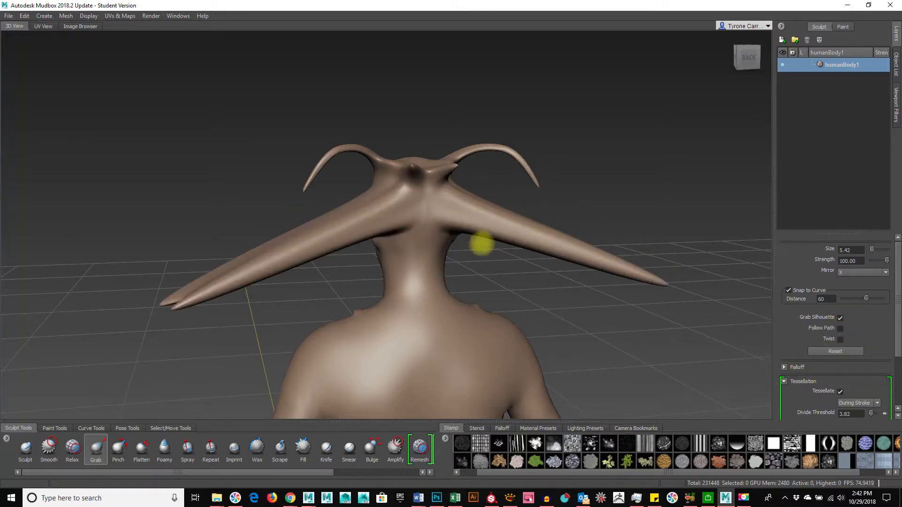
pyautogui.hotkey('ctrl', 'z')
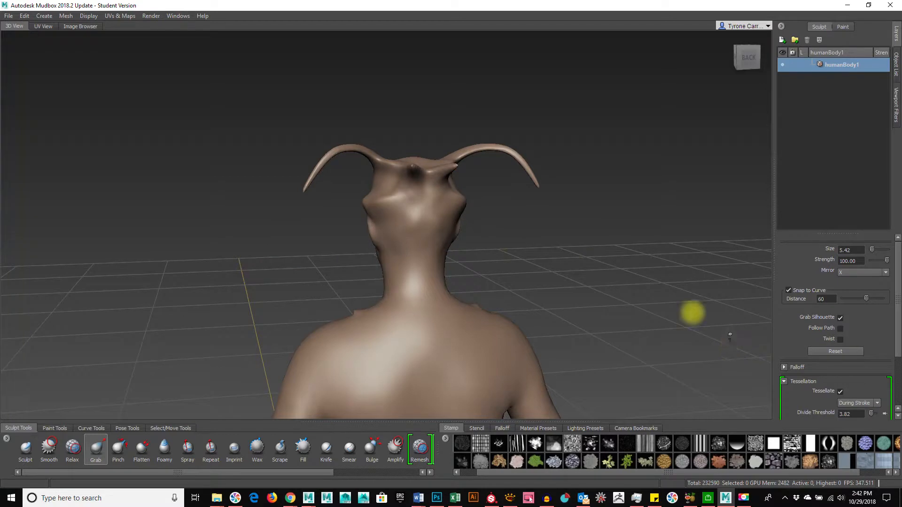
pyautogui.click(840, 329)
# Set tessellation to After Stroke, pull long mirrored spikes from the back of the head and bend them downward.
pyautogui.keyDown('alt'); pyautogui.moveTo(582, 268); pyautogui.dragTo(594, 251); pyautogui.keyUp('alt')
pyautogui.scroll(-3, 880, 357)
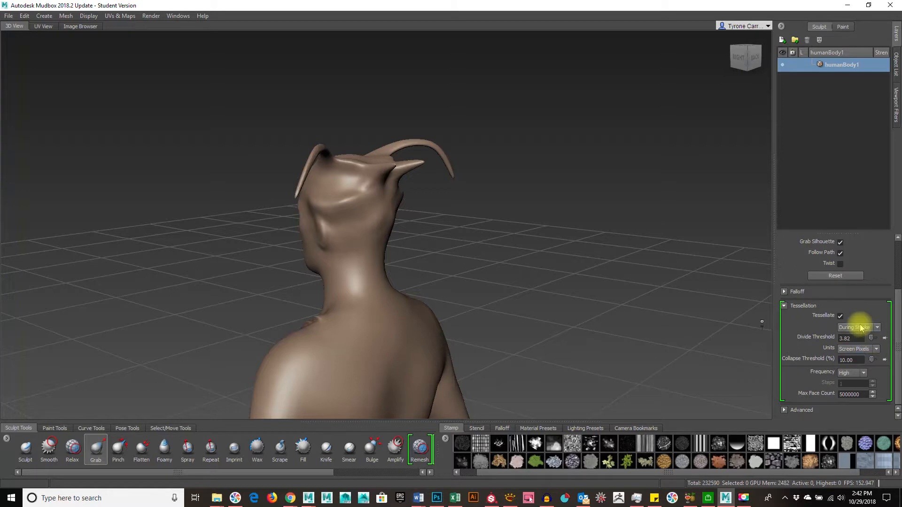
pyautogui.click(860, 342)
pyautogui.moveTo(394, 204); pyautogui.dragTo(471, 203)
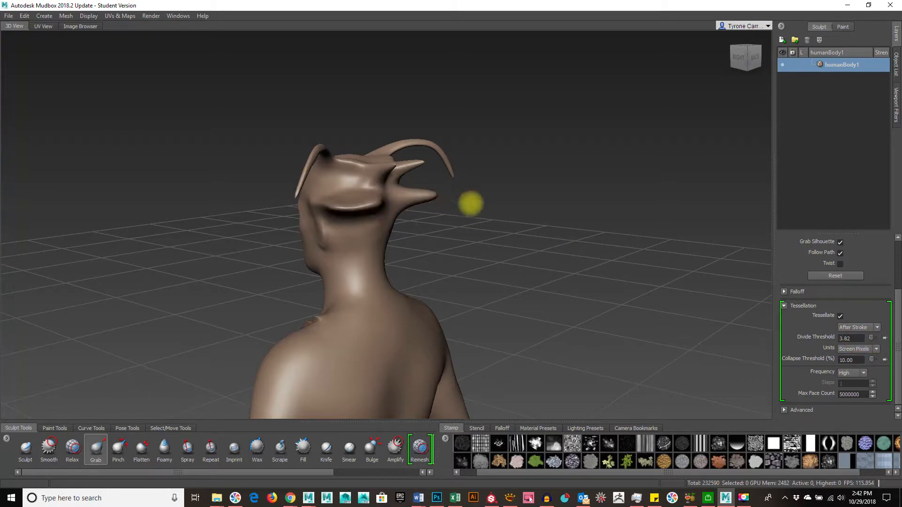
pyautogui.moveTo(486, 266)
pyautogui.keyDown('alt'); pyautogui.mouseDown()
pyautogui.moveTo(520, 192)
pyautogui.moveTo(534, 298)
pyautogui.mouseUp(); pyautogui.keyUp('alt')
pyautogui.hotkey('ctrl', 'z')
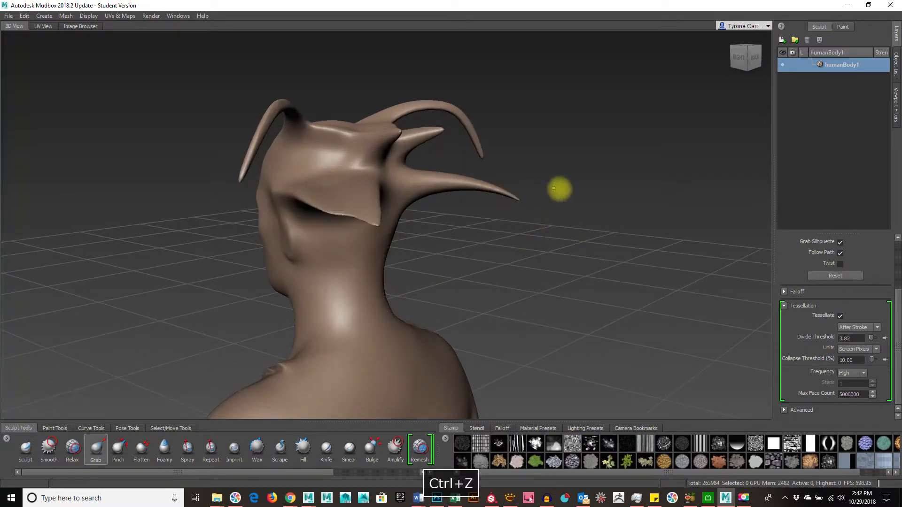
pyautogui.moveTo(515, 199)
pyautogui.mouseDown()
pyautogui.moveTo(531, 288)
pyautogui.moveTo(469, 300)
pyautogui.moveTo(643, 295)
pyautogui.mouseUp()
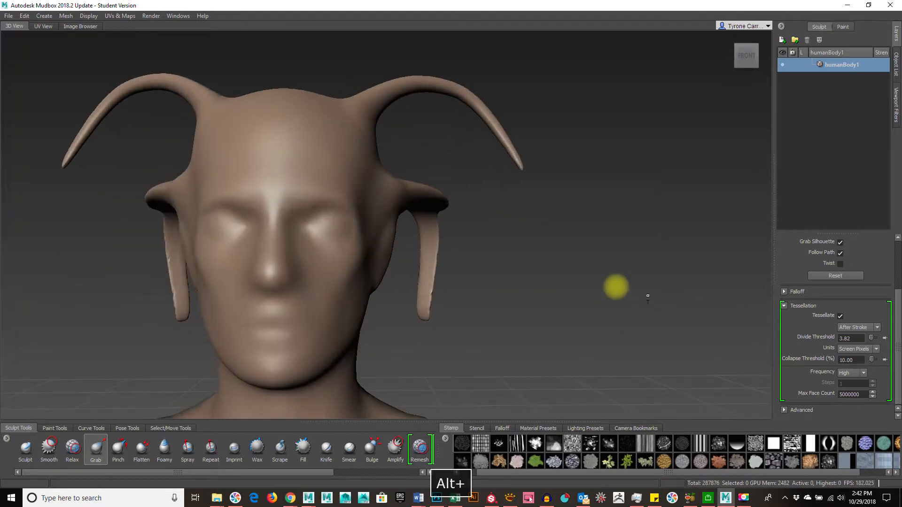
# Try pulling both sides of the jaw far outward with After Stroke tessellation, and undo it.
pyautogui.keyDown('alt'); pyautogui.moveTo(643, 295); pyautogui.dragTo(383, 260, button='right'); pyautogui.keyUp('alt')
pyautogui.moveTo(353, 297)
pyautogui.mouseDown()
pyautogui.moveTo(378, 311)
pyautogui.moveTo(570, 266)
pyautogui.mouseUp()
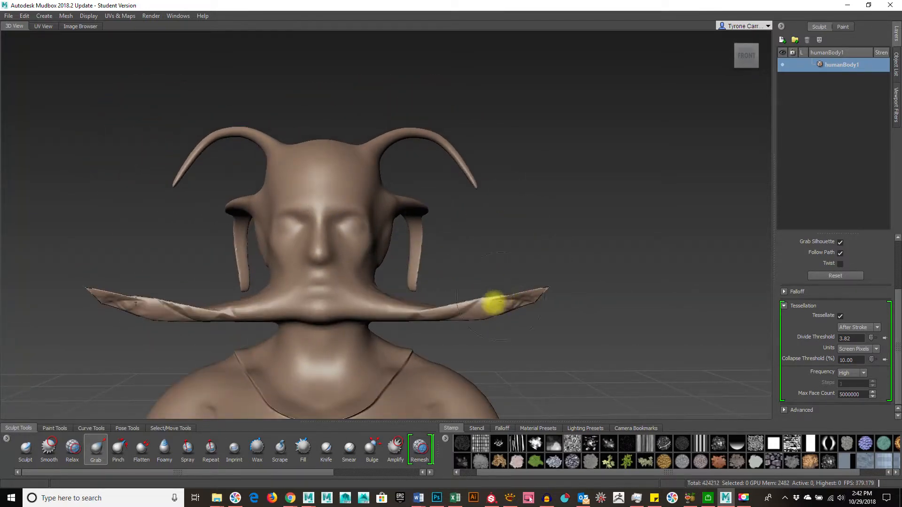
pyautogui.hotkey('ctrl', 'z')
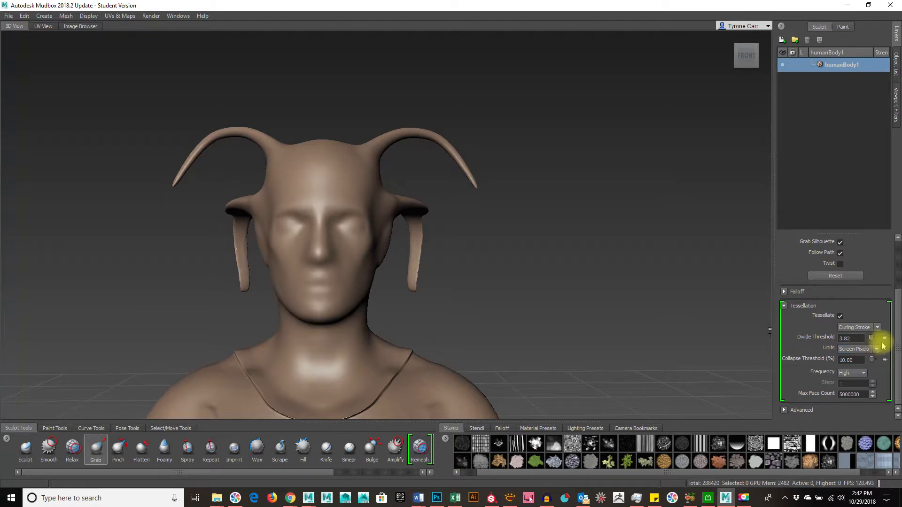
# Turn off Tessellate for the Grab tool, try a pull on the side of the face and undo it.
pyautogui.scroll(3, 794, 306)
pyautogui.keyDown('alt'); pyautogui.moveTo(559, 273); pyautogui.dragTo(413, 220); pyautogui.keyUp('alt')
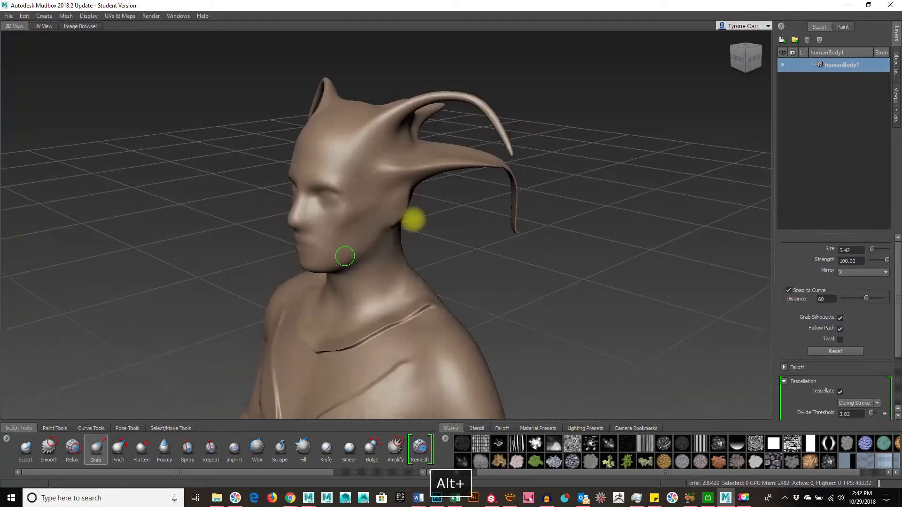
pyautogui.keyDown('alt'); pyautogui.moveTo(413, 220); pyautogui.dragTo(493, 228, button='right'); pyautogui.keyUp('alt')
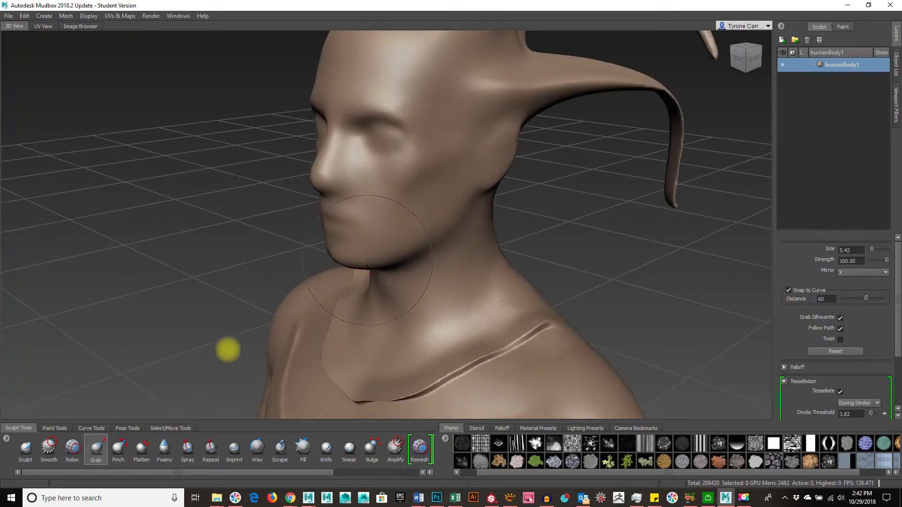
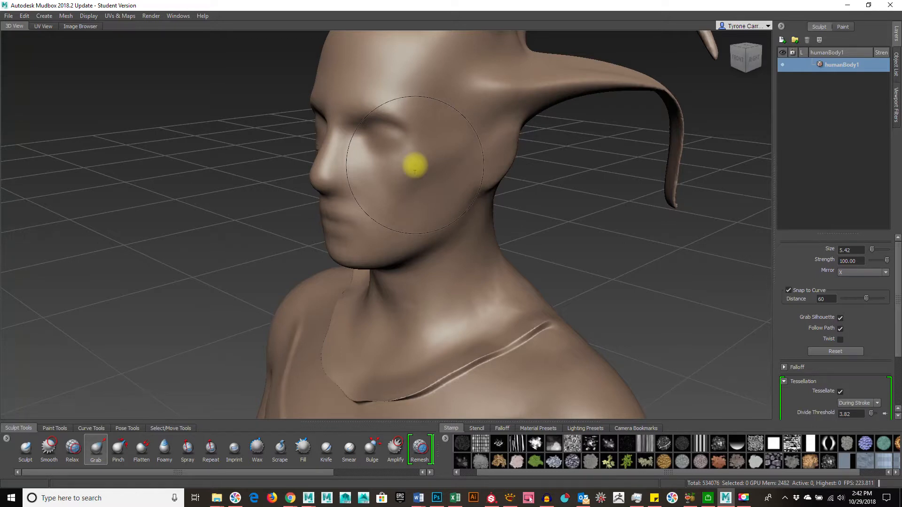
pyautogui.click(839, 392)
pyautogui.scroll(-2, 841, 367)
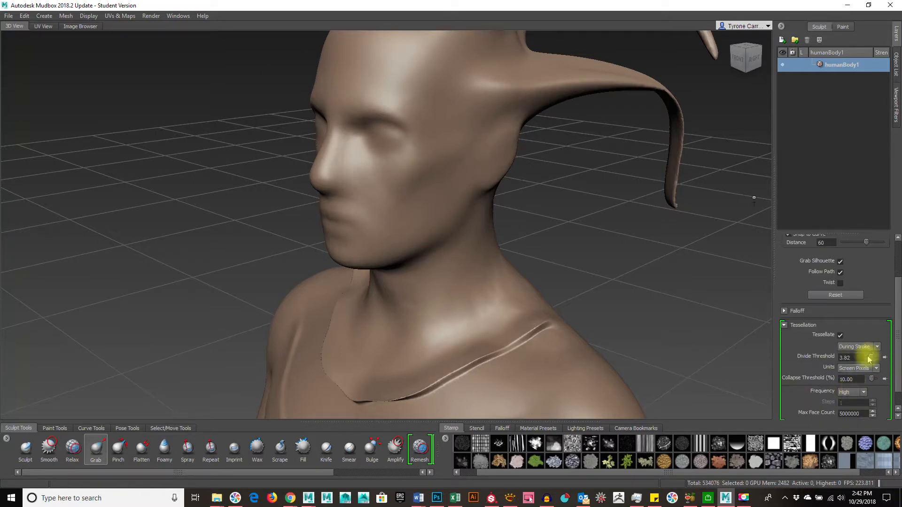
pyautogui.click(840, 336)
pyautogui.moveTo(449, 156); pyautogui.dragTo(433, 175)
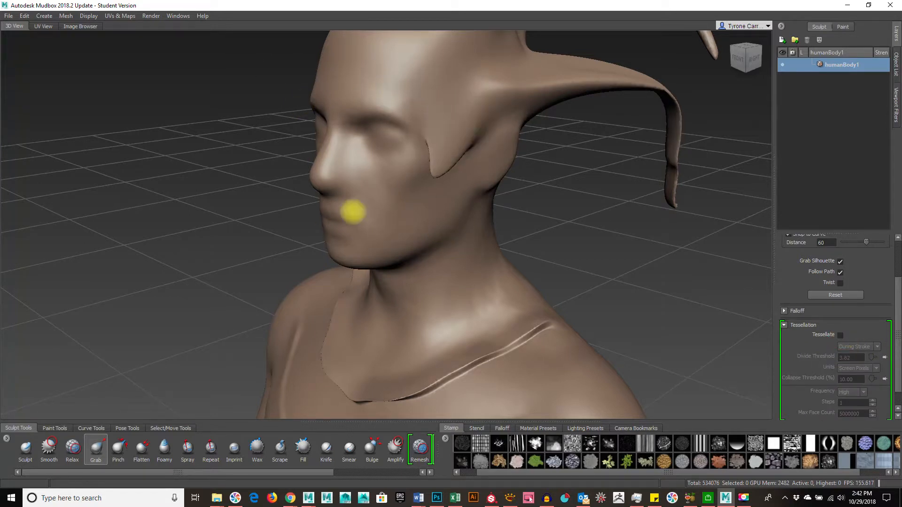
pyautogui.hotkey('ctrl', 'z')
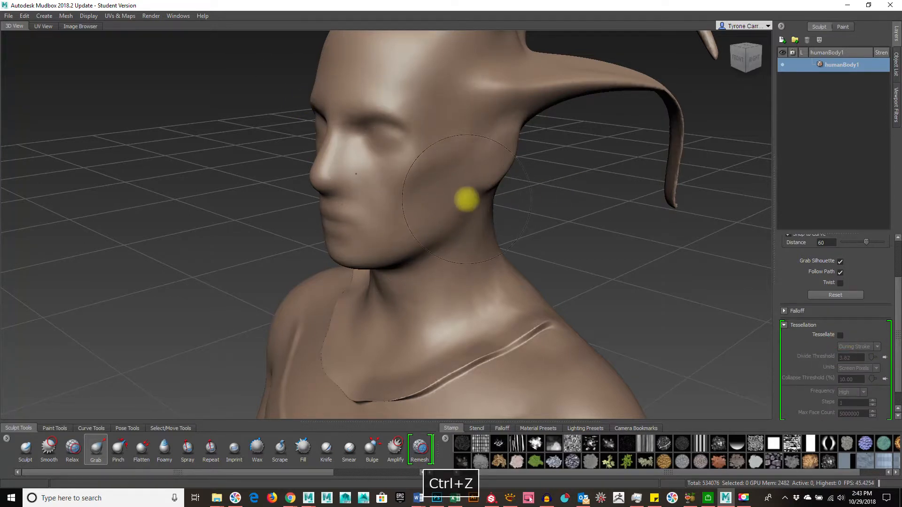
# Open the recent scene ohlone Test.mud in place of the current horned body.
pyautogui.click(8, 17)
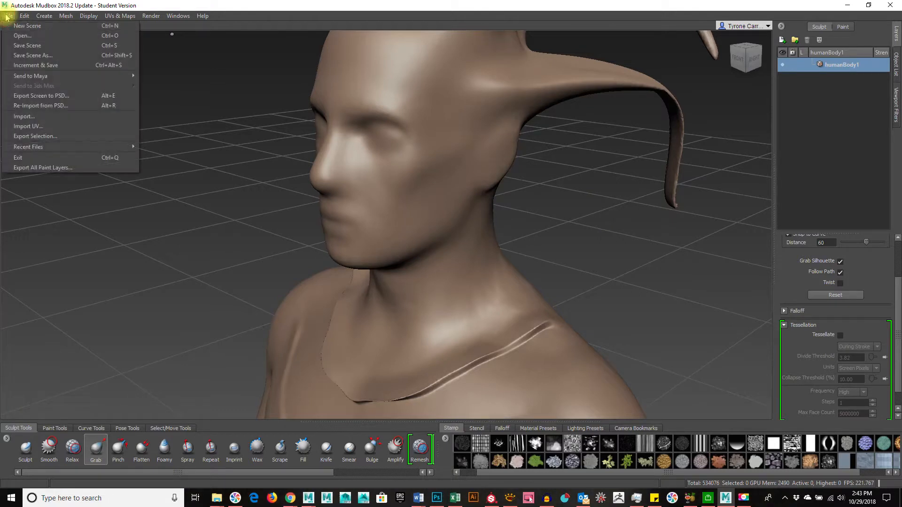
pyautogui.moveTo(51, 147)
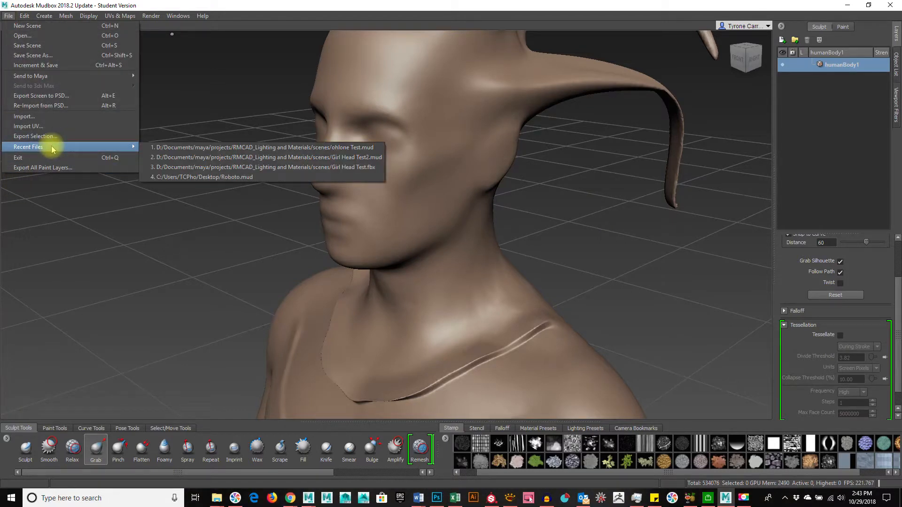
pyautogui.click(220, 149)
pyautogui.click(418, 257)
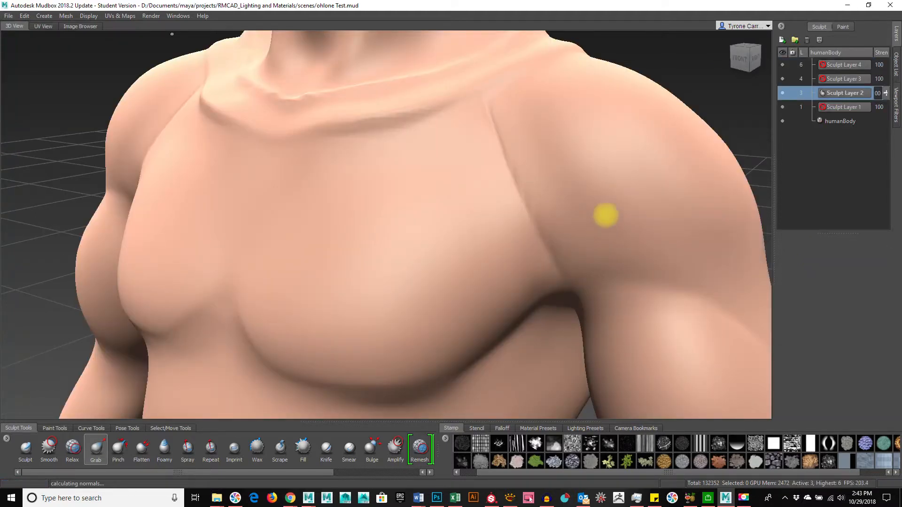
# Step the body up to subdivision level 6 and frame the face in close-up.
pyautogui.keyDown('alt'); pyautogui.moveTo(548, 204); pyautogui.dragTo(378, 174, button='right'); pyautogui.keyUp('alt')
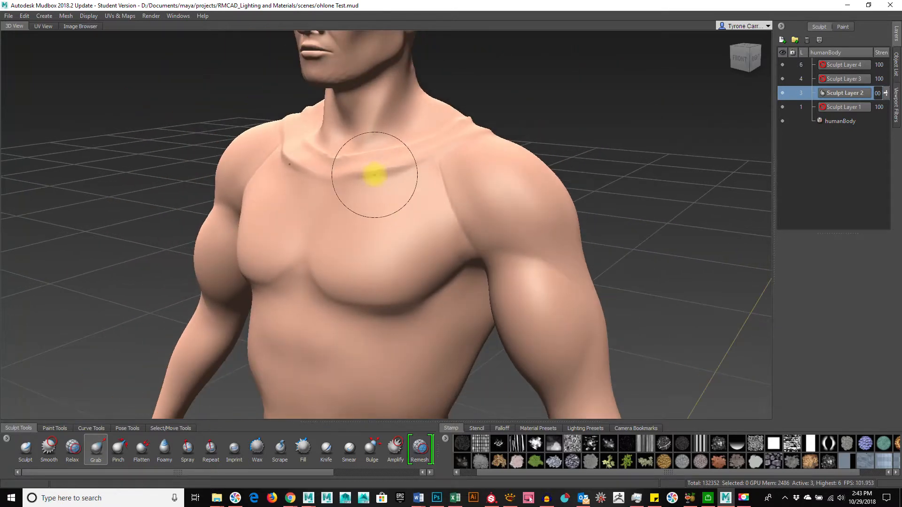
pyautogui.press('pageup')
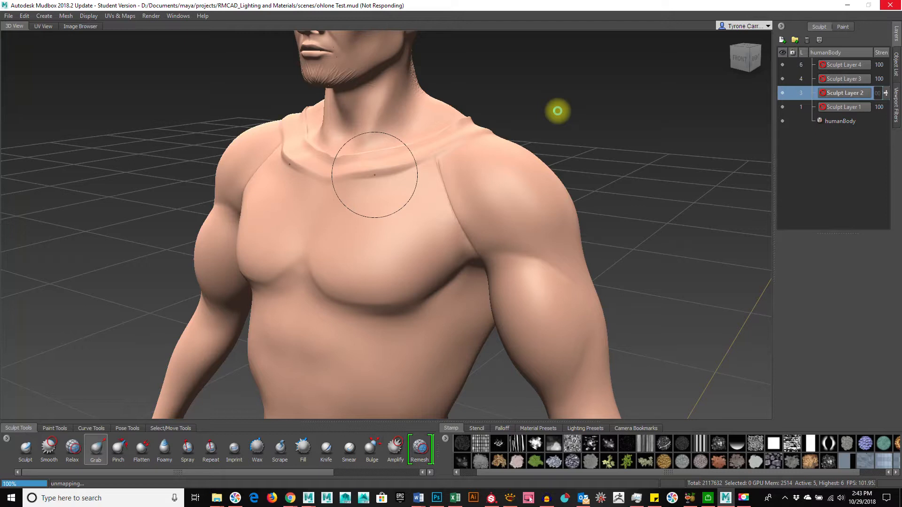
pyautogui.keyDown('alt'); pyautogui.moveTo(556, 111); pyautogui.dragTo(595, 240); pyautogui.keyUp('alt')
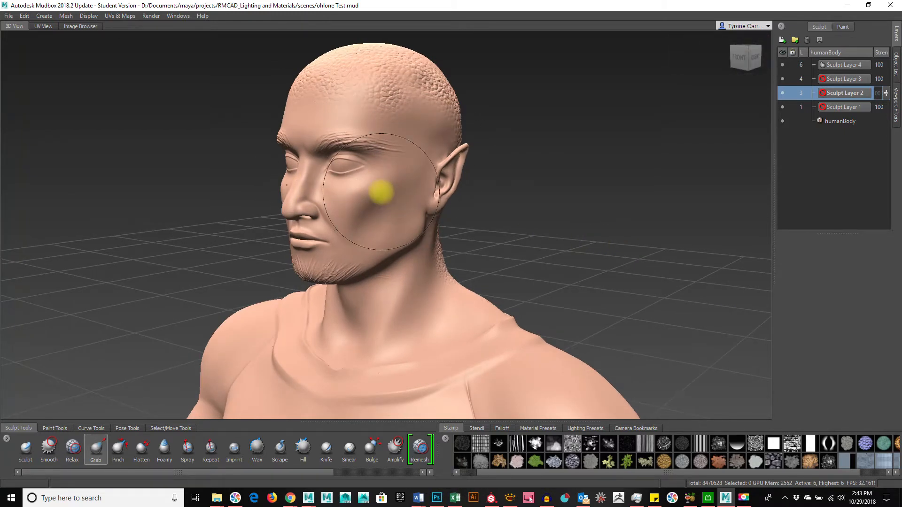
pyautogui.keyDown('alt'); pyautogui.moveTo(540, 172); pyautogui.dragTo(626, 241); pyautogui.keyUp('alt')
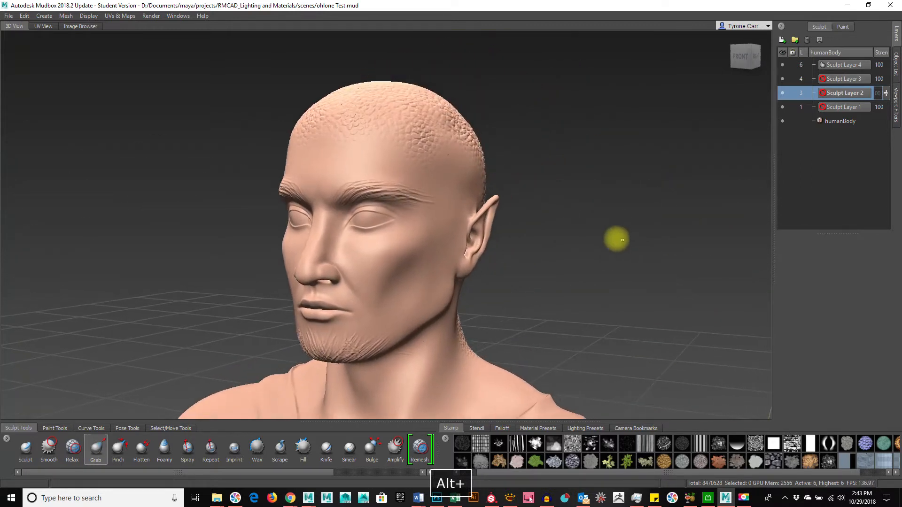
pyautogui.keyDown('alt'); pyautogui.moveTo(473, 252); pyautogui.dragTo(568, 280, button='right'); pyautogui.keyUp('alt')
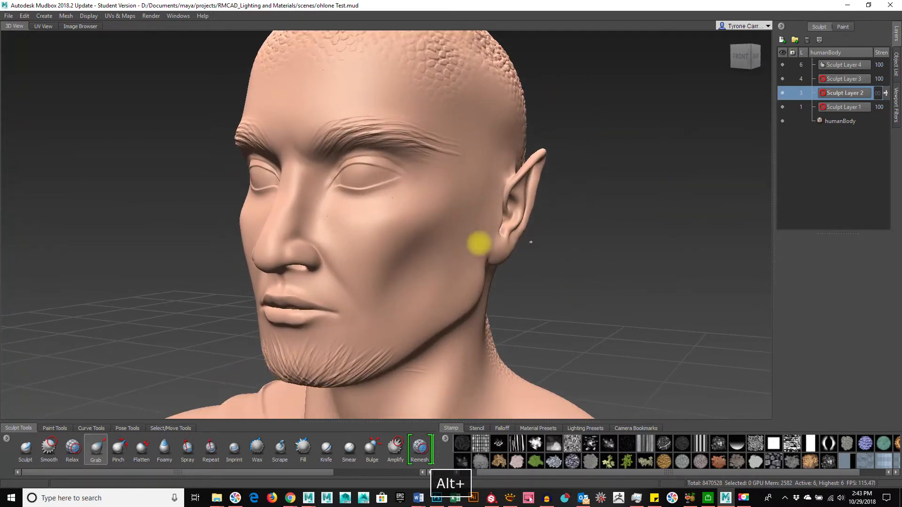
# Switch to paint layers, choose the Paint Brush, reset its settings and set Mirror to X.
pyautogui.click(845, 28)
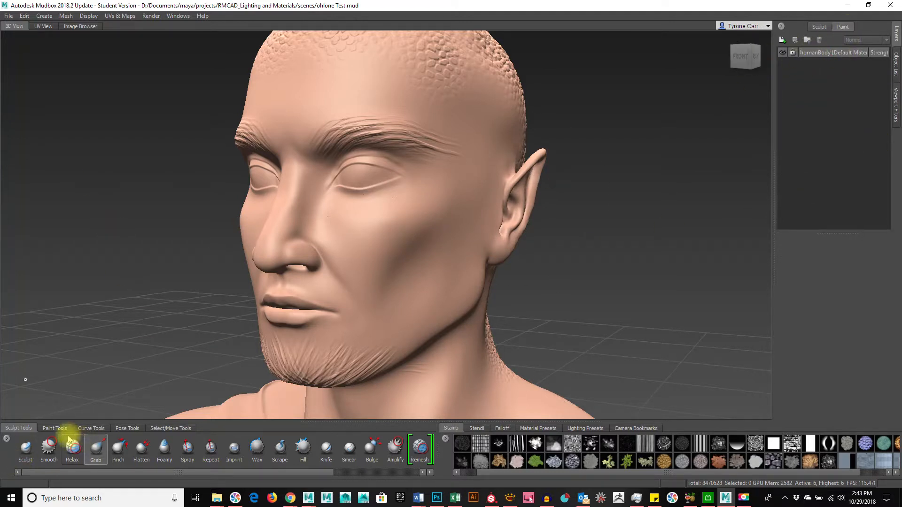
pyautogui.click(55, 429)
pyautogui.click(28, 457)
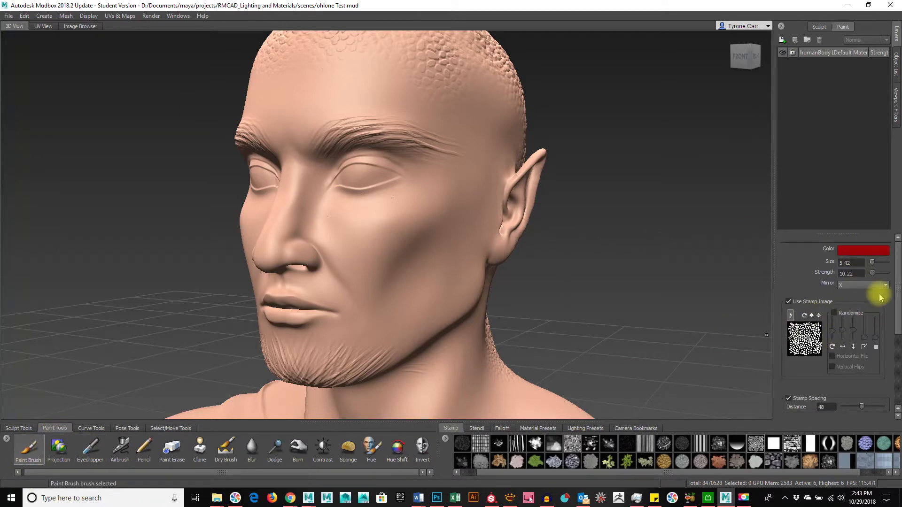
pyautogui.scroll(-3, 876, 296)
pyautogui.click(840, 381)
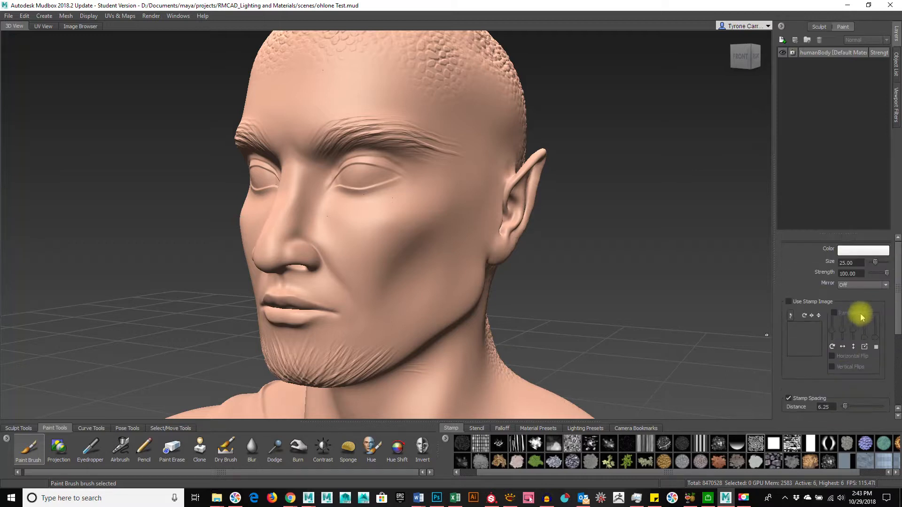
pyautogui.click(873, 285)
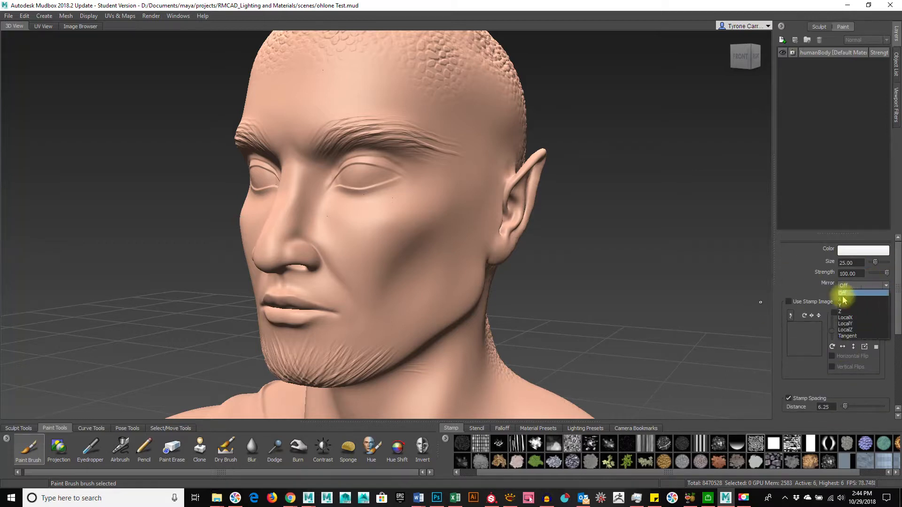
pyautogui.click(853, 299)
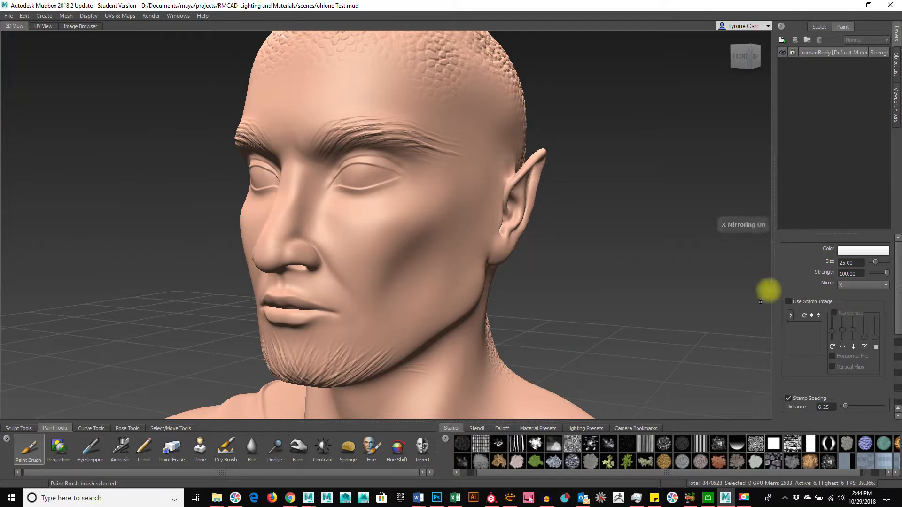
# Create a paint layer named Skin on the Diffuse channel, at size 2048 and saved as Targa [8 bit, RGBA].
pyautogui.keyDown('alt'); pyautogui.moveTo(446, 267); pyautogui.dragTo(476, 267); pyautogui.keyUp('alt')
pyautogui.keyDown('alt'); pyautogui.moveTo(558, 305); pyautogui.dragTo(336, 234); pyautogui.keyUp('alt')
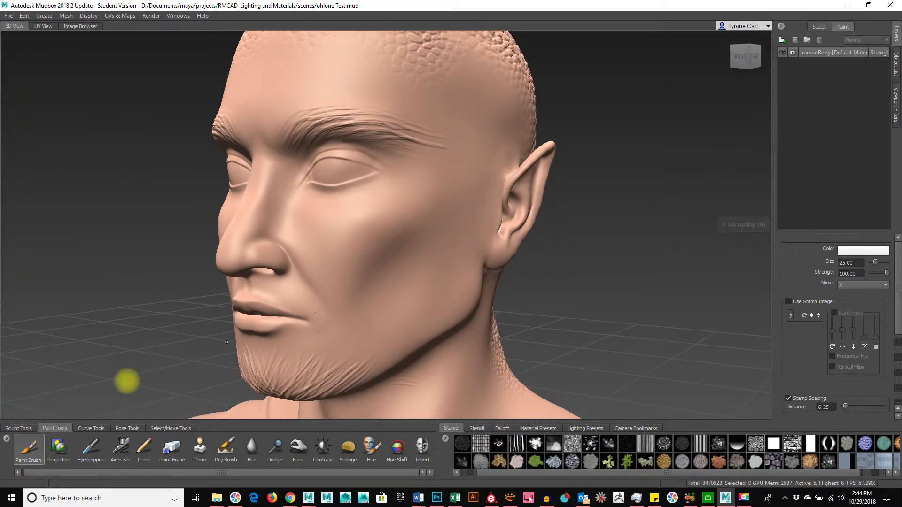
pyautogui.click(353, 249)
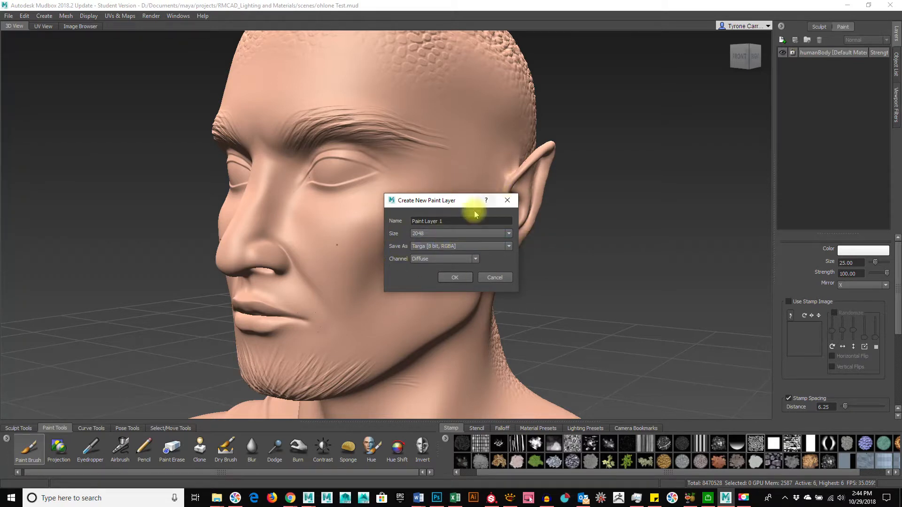
pyautogui.click(439, 258)
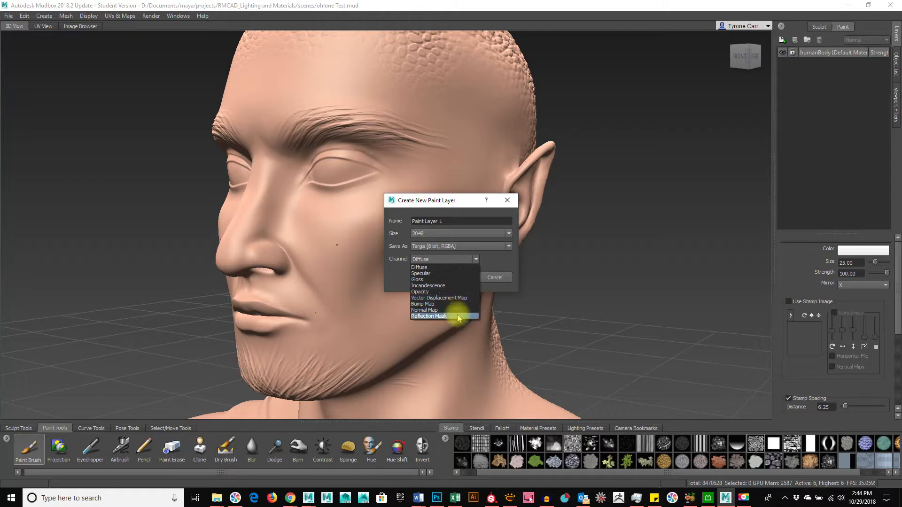
pyautogui.click(463, 193)
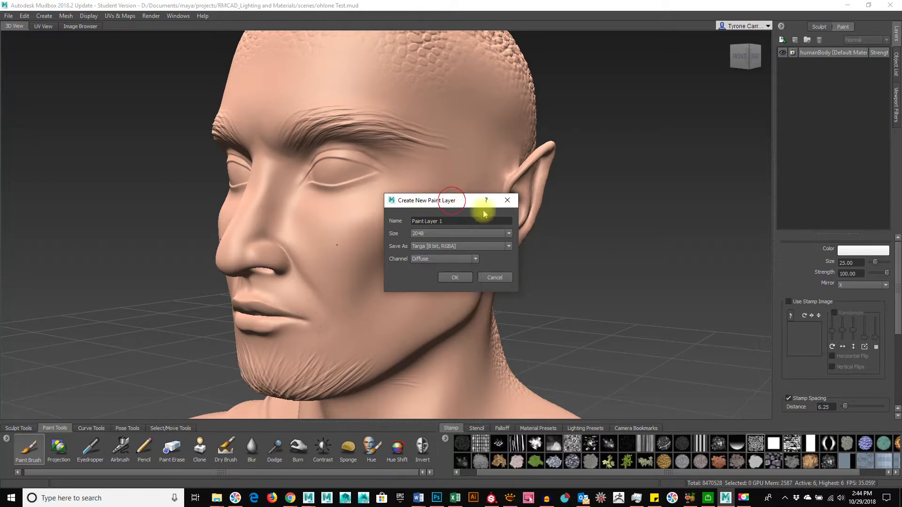
pyautogui.moveTo(455, 223); pyautogui.dragTo(381, 207)
pyautogui.write('Skin')
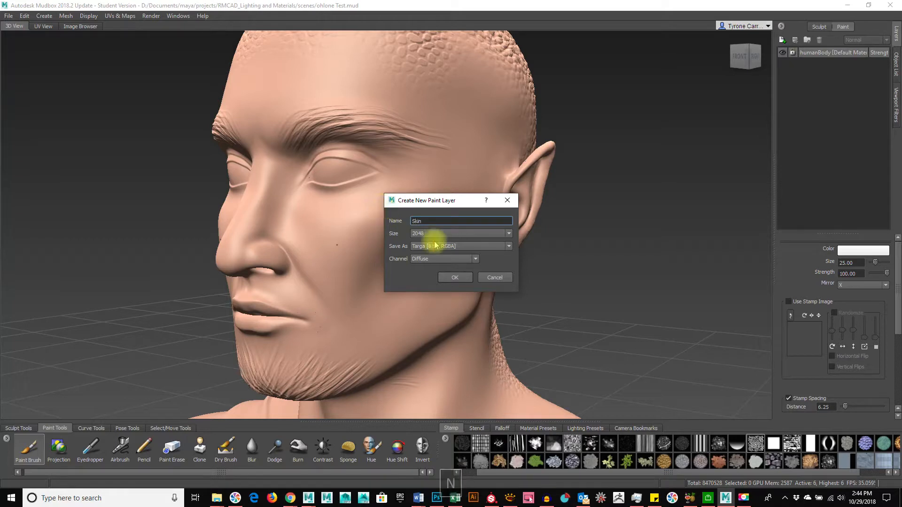
pyautogui.click(441, 278)
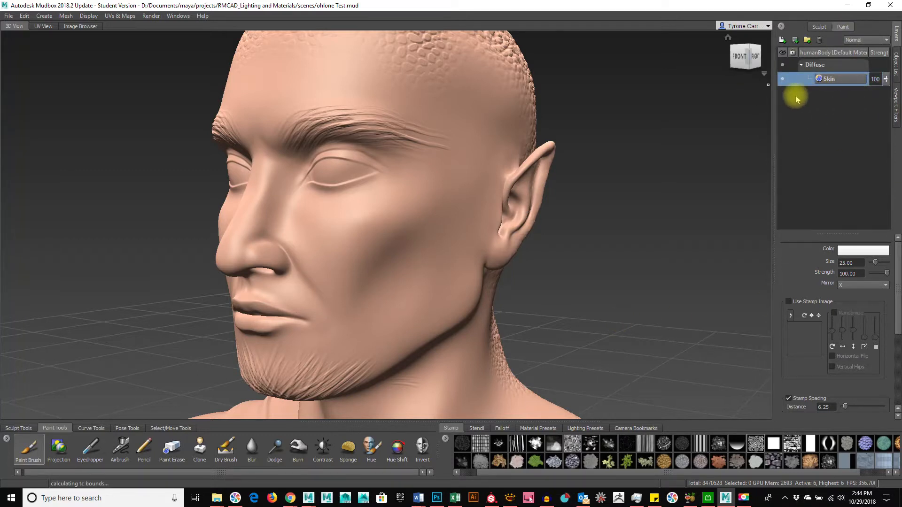
# Try painting mirrored white strokes over the cheeks and eye area with brush size 2.30, and undo them.
pyautogui.keyDown('alt'); pyautogui.moveTo(530, 282); pyautogui.dragTo(260, 256); pyautogui.keyUp('alt')
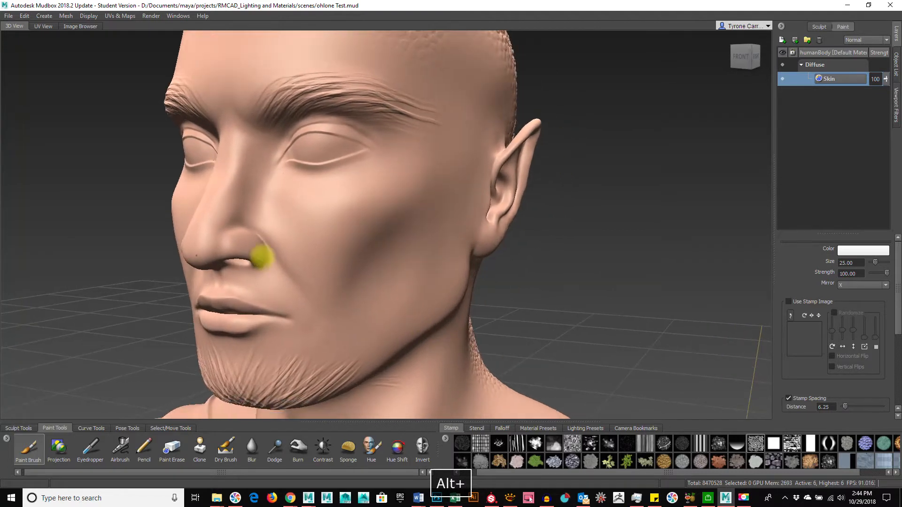
pyautogui.moveTo(407, 204)
pyautogui.mouseDown()
pyautogui.moveTo(108, 230)
pyautogui.moveTo(125, 229)
pyautogui.mouseUp()
pyautogui.moveTo(339, 182)
pyautogui.mouseDown()
pyautogui.moveTo(424, 214)
pyautogui.moveTo(416, 282)
pyautogui.moveTo(290, 169)
pyautogui.moveTo(366, 263)
pyautogui.moveTo(382, 300)
pyautogui.mouseUp()
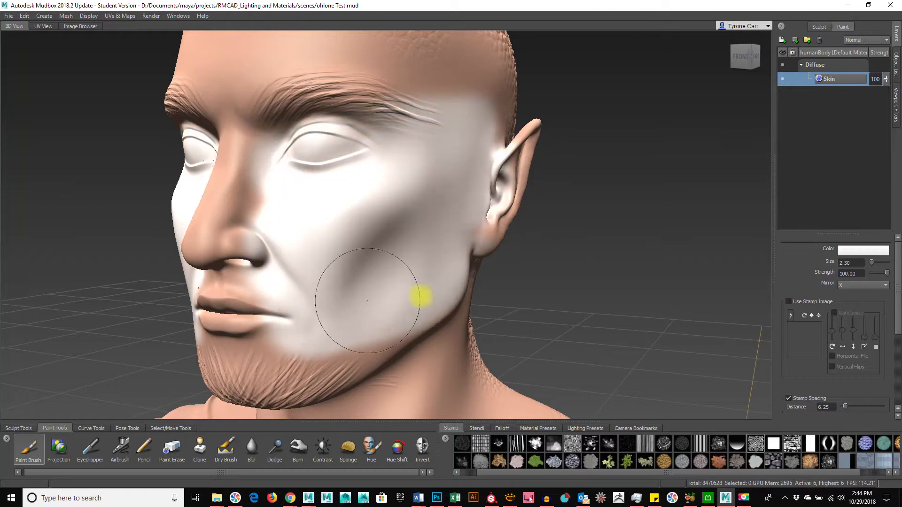
pyautogui.hotkey('ctrl', 'z')
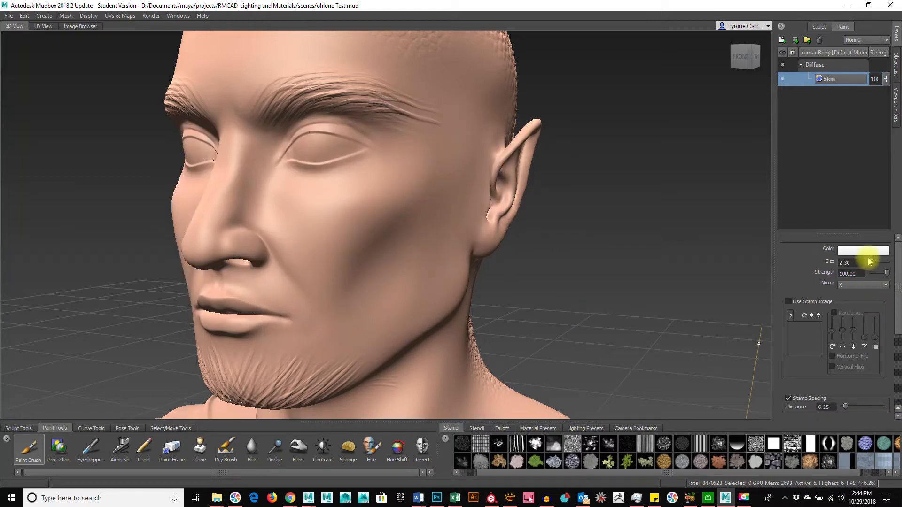
# Set the paint brush colour to a light peach skin tone.
pyautogui.keyDown('alt'); pyautogui.moveTo(554, 275); pyautogui.dragTo(263, 264, button='right'); pyautogui.keyUp('alt')
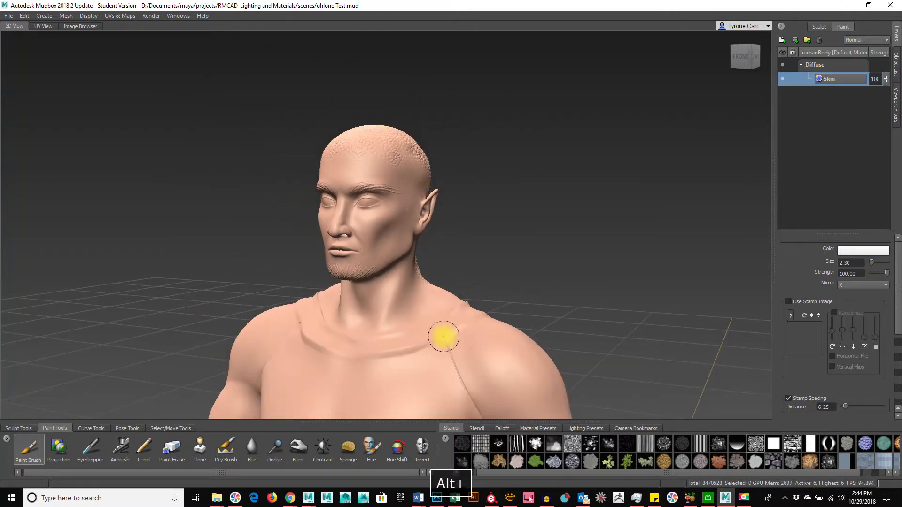
pyautogui.keyDown('alt'); pyautogui.moveTo(418, 367); pyautogui.dragTo(413, 298, button='middle'); pyautogui.keyUp('alt')
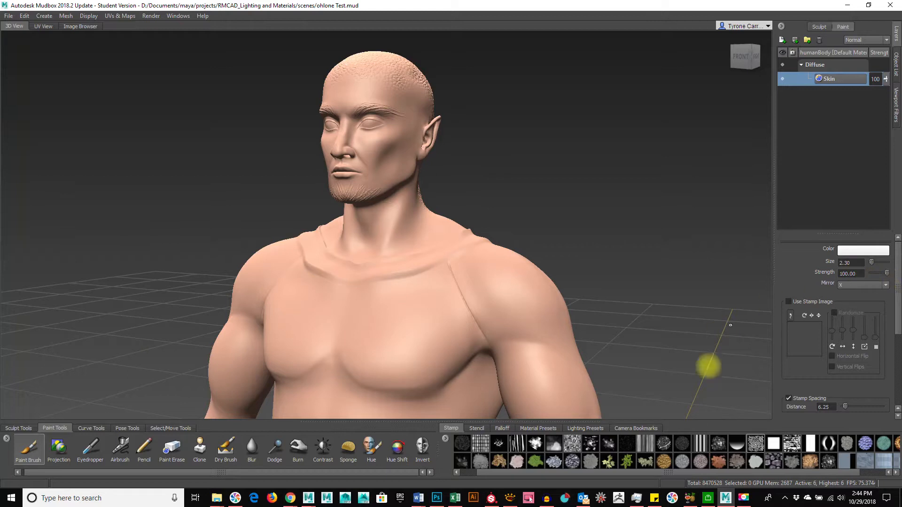
pyautogui.click(852, 252)
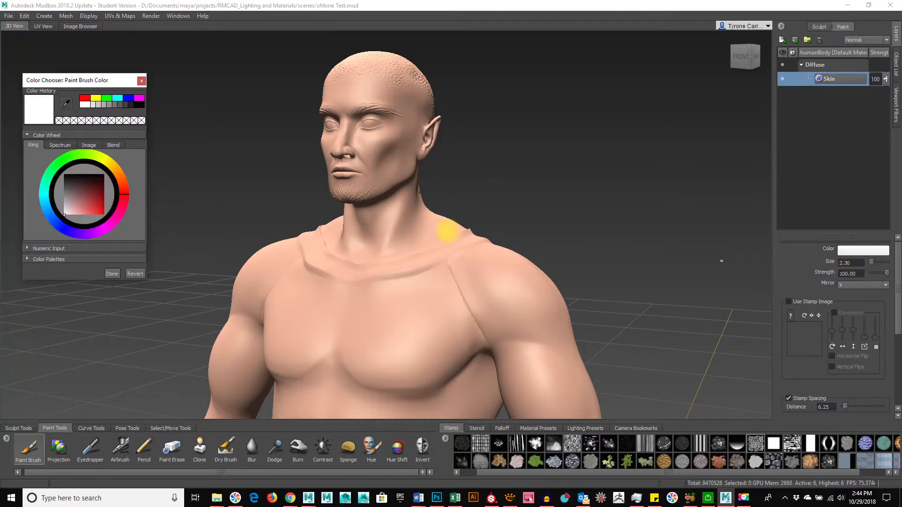
pyautogui.moveTo(111, 169); pyautogui.dragTo(116, 181)
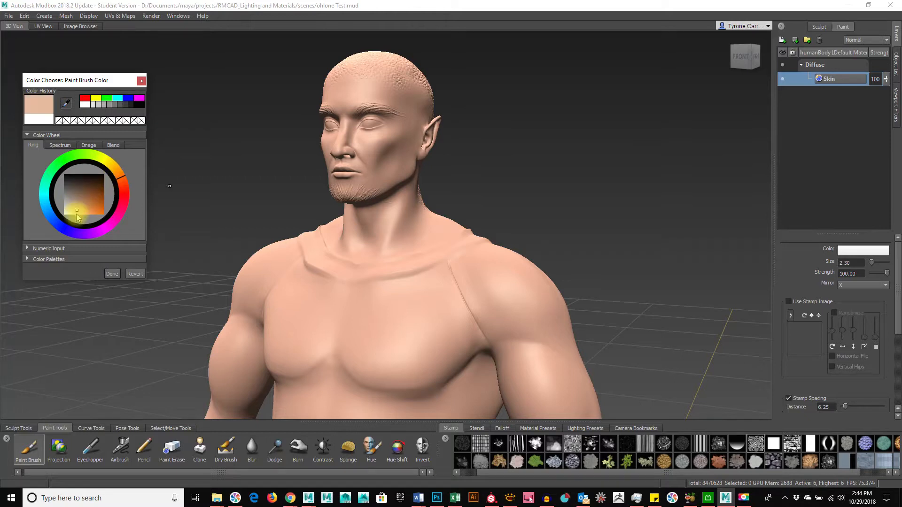
pyautogui.click(112, 274)
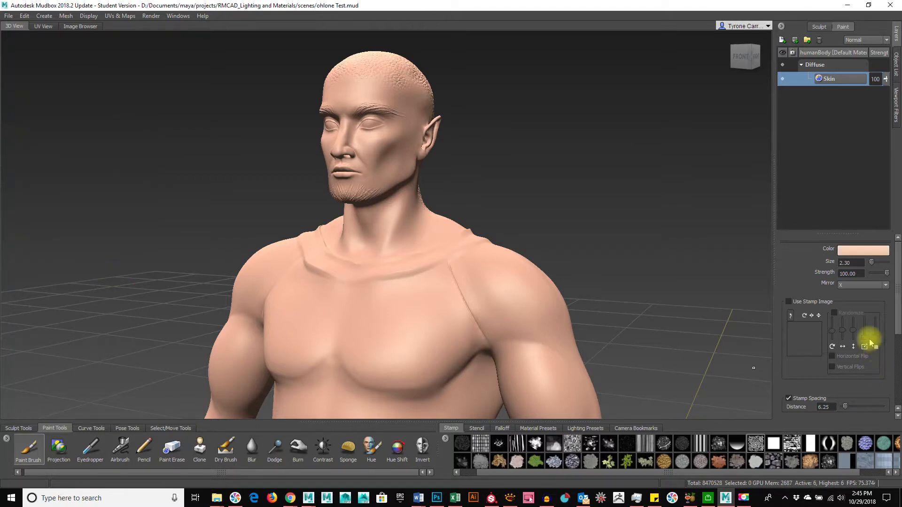
# Flood the Skin paint layer with the brush colour over the whole body.
pyautogui.scroll(-5, 870, 341)
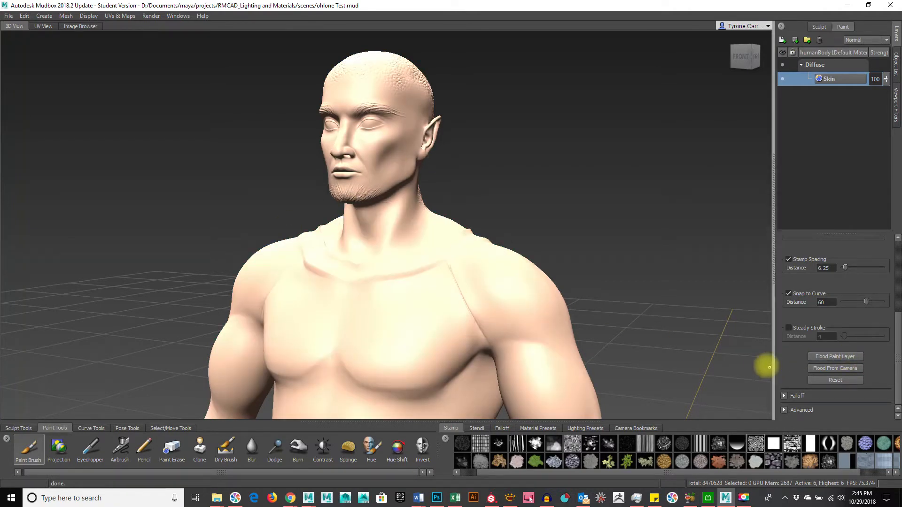
pyautogui.keyDown('alt'); pyautogui.moveTo(536, 243); pyautogui.dragTo(560, 248); pyautogui.keyUp('alt')
pyautogui.click(835, 357)
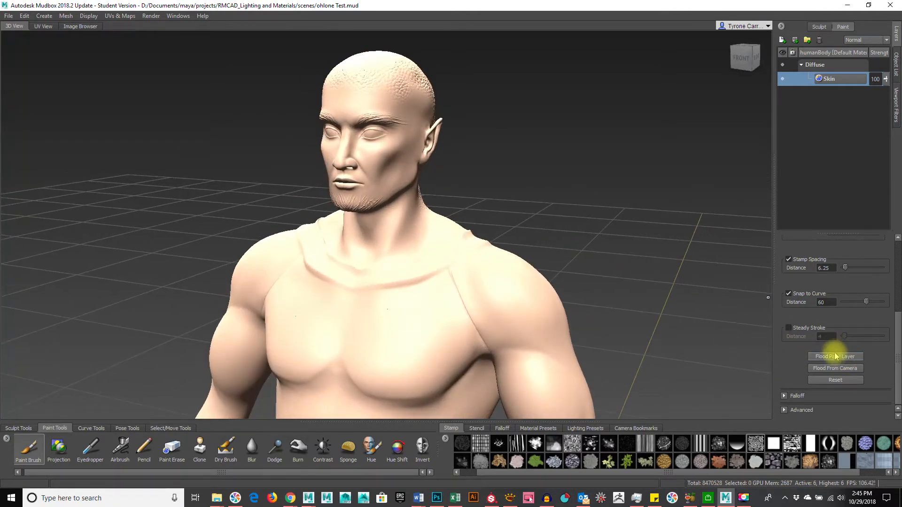
# Set the paint brush colour to a darker tan and flood the Skin paint layer with it.
pyautogui.scroll(5, 853, 301)
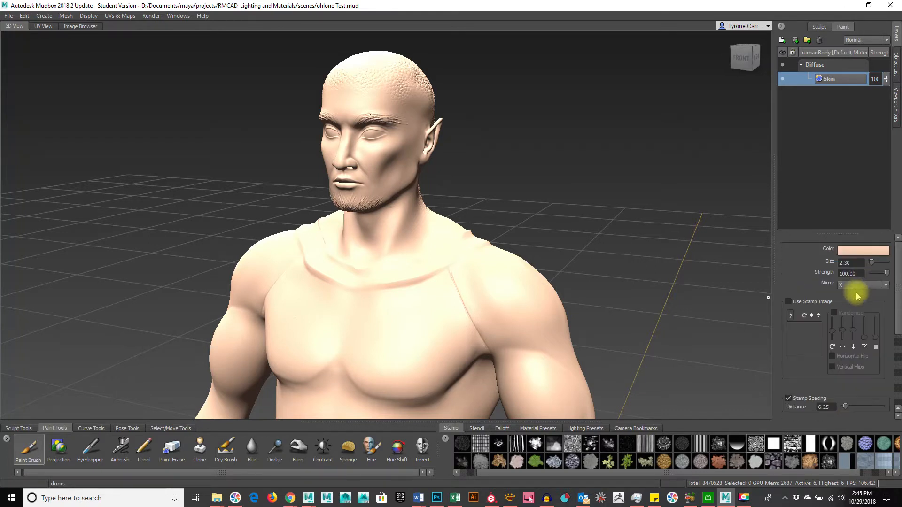
pyautogui.click(866, 250)
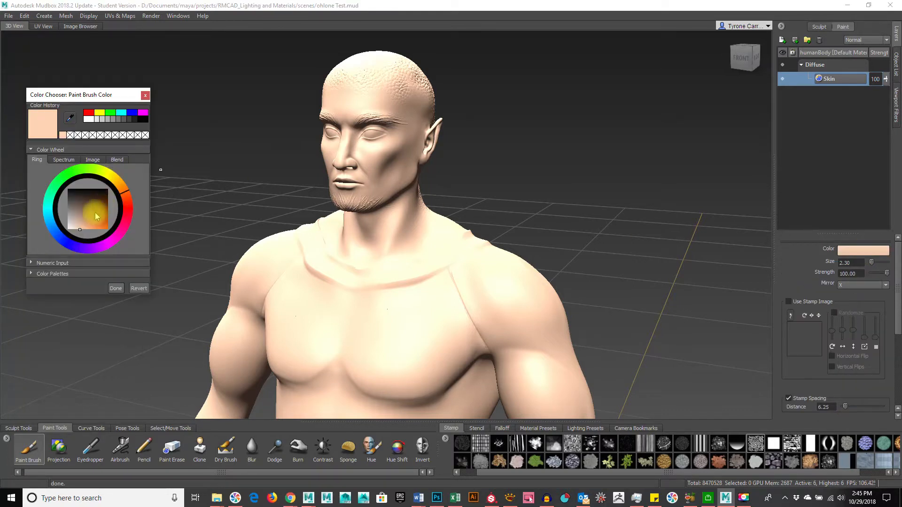
pyautogui.click(809, 371)
pyautogui.scroll(-3, 810, 371)
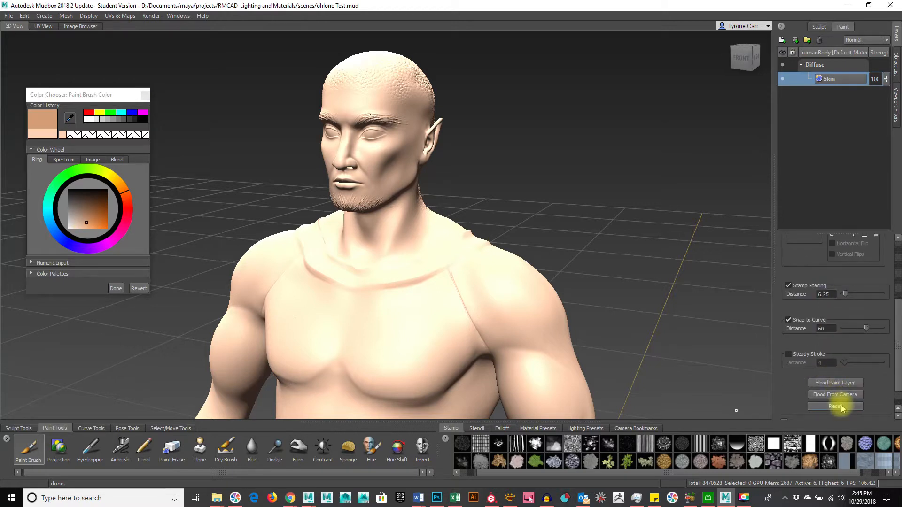
pyautogui.click(835, 383)
# Set the paint brush size to 0.76 over the cheek below the eye.
pyautogui.keyDown('alt'); pyautogui.moveTo(630, 276); pyautogui.dragTo(648, 269); pyautogui.keyUp('alt')
pyautogui.keyDown('alt'); pyautogui.moveTo(408, 239); pyautogui.dragTo(628, 253, button='right'); pyautogui.keyUp('alt')
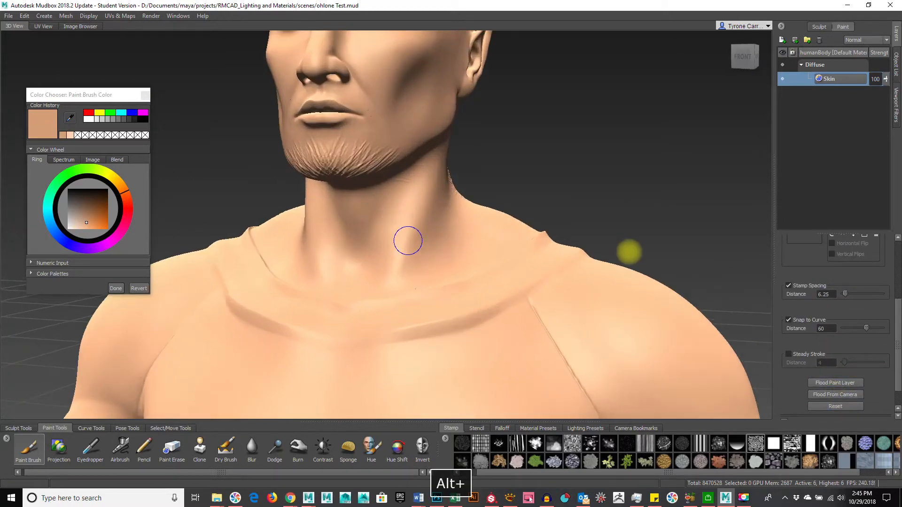
pyautogui.keyDown('alt'); pyautogui.moveTo(474, 117); pyautogui.dragTo(467, 292, button='middle'); pyautogui.keyUp('alt')
pyautogui.keyDown('alt'); pyautogui.moveTo(467, 292); pyautogui.dragTo(597, 306, button='right'); pyautogui.keyUp('alt')
pyautogui.keyDown('alt'); pyautogui.moveTo(556, 311); pyautogui.dragTo(551, 274, button='middle'); pyautogui.keyUp('alt')
pyautogui.keyDown('alt'); pyautogui.moveTo(608, 287); pyautogui.dragTo(460, 299, button='right'); pyautogui.keyUp('alt')
pyautogui.keyDown('alt'); pyautogui.moveTo(455, 301); pyautogui.dragTo(401, 301); pyautogui.keyUp('alt')
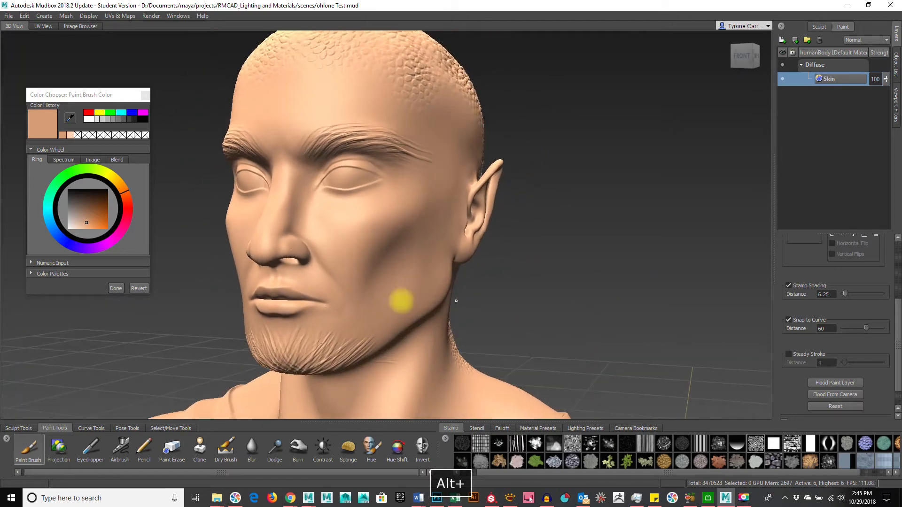
pyautogui.keyDown('alt'); pyautogui.moveTo(401, 300); pyautogui.dragTo(483, 304, button='right'); pyautogui.keyUp('alt')
pyautogui.moveTo(286, 253)
pyautogui.keyDown('alt'); pyautogui.mouseDown(button='right')
pyautogui.moveTo(348, 256)
pyautogui.moveTo(421, 277)
pyautogui.mouseUp(button='right'); pyautogui.keyUp('alt')
pyautogui.keyDown('alt'); pyautogui.moveTo(376, 279); pyautogui.dragTo(475, 283, button='middle'); pyautogui.keyUp('alt')
pyautogui.keyDown('alt'); pyautogui.moveTo(465, 284); pyautogui.dragTo(559, 281, button='right'); pyautogui.keyUp('alt')
pyautogui.keyDown('alt'); pyautogui.moveTo(581, 280); pyautogui.dragTo(539, 276); pyautogui.keyUp('alt')
pyautogui.keyDown('alt'); pyautogui.moveTo(539, 276); pyautogui.dragTo(574, 276, button='right'); pyautogui.keyUp('alt')
pyautogui.press('b')
pyautogui.moveTo(450, 216)
pyautogui.mouseDown()
pyautogui.moveTo(396, 213)
pyautogui.moveTo(398, 228)
pyautogui.mouseUp()
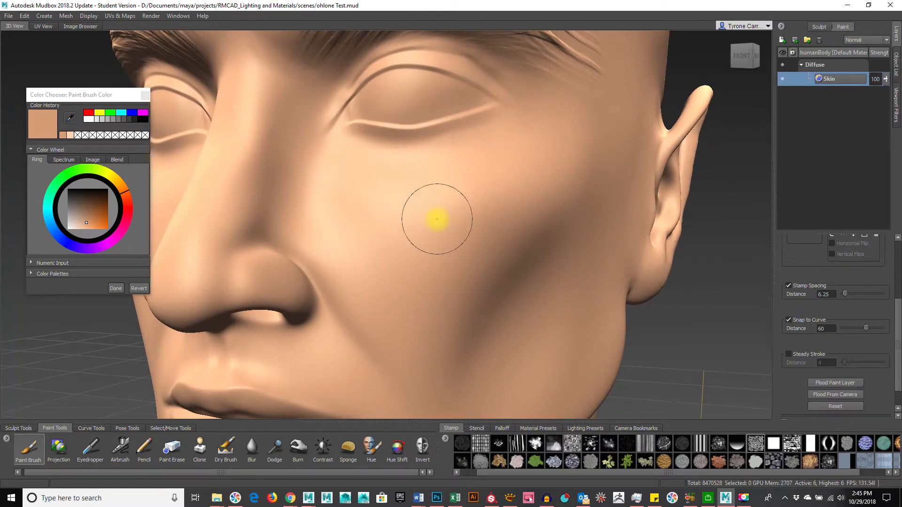
# Set the brush colour to a saturated orange, try a full-strength stroke under the eye, and undo it.
pyautogui.scroll(4, 890, 328)
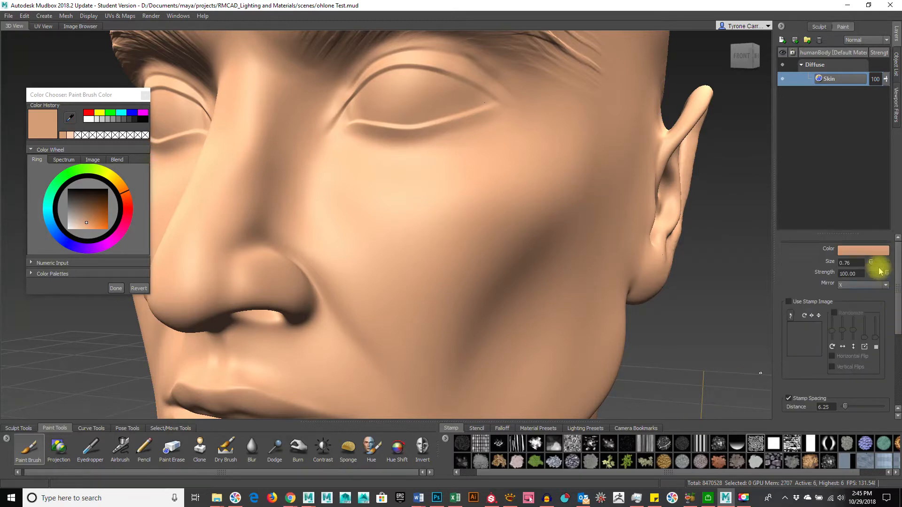
pyautogui.click(874, 256)
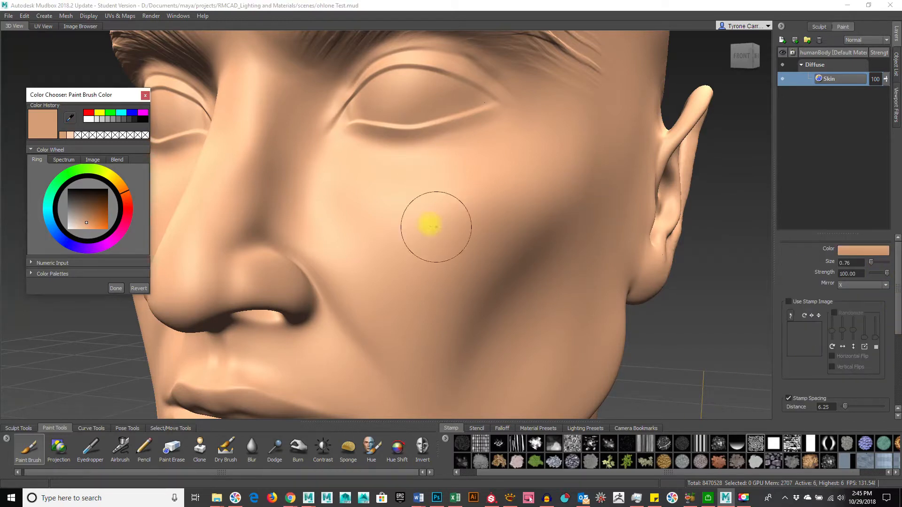
pyautogui.click(855, 256)
pyautogui.moveTo(88, 206); pyautogui.dragTo(100, 222)
pyautogui.moveTo(338, 118); pyautogui.dragTo(379, 129)
pyautogui.hotkey('ctrl', 'z')
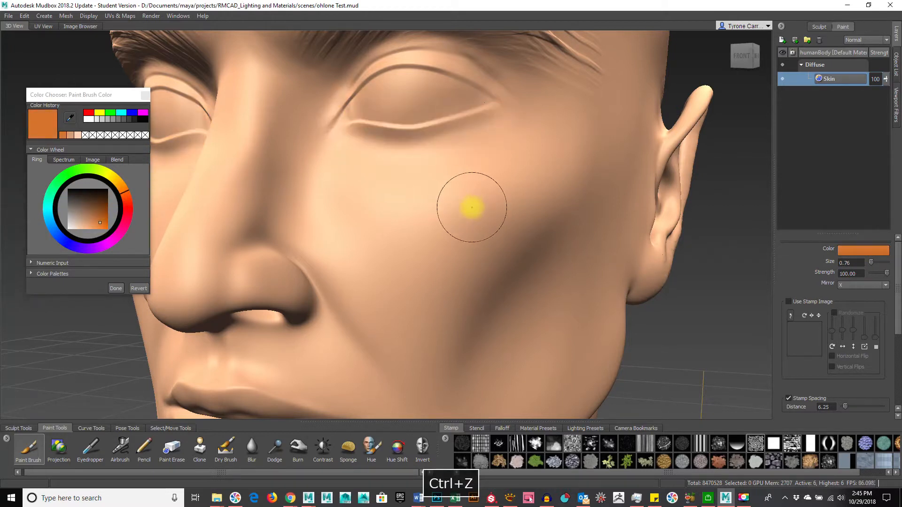
# Try painting faint mirrored orange blush under the eyes at brush strength 0.92, and undo the strokes.
pyautogui.press('m')
pyautogui.moveTo(474, 201); pyautogui.dragTo(475, 375)
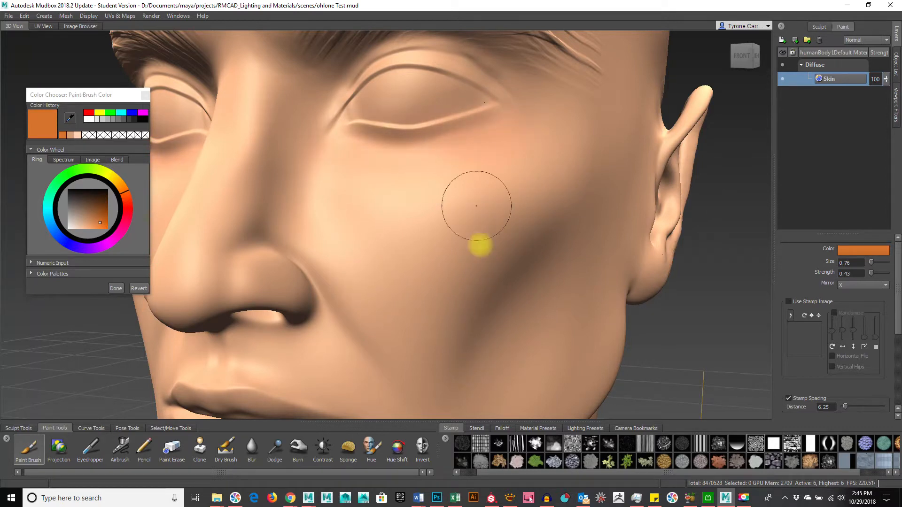
pyautogui.press('m')
pyautogui.moveTo(459, 252); pyautogui.dragTo(470, 141)
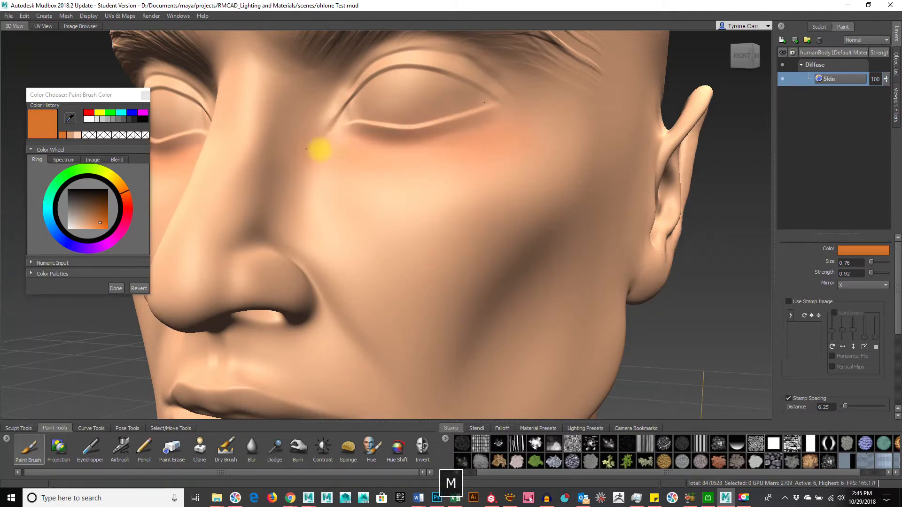
pyautogui.keyDown('alt'); pyautogui.moveTo(454, 309); pyautogui.dragTo(473, 266, button='right'); pyautogui.keyUp('alt')
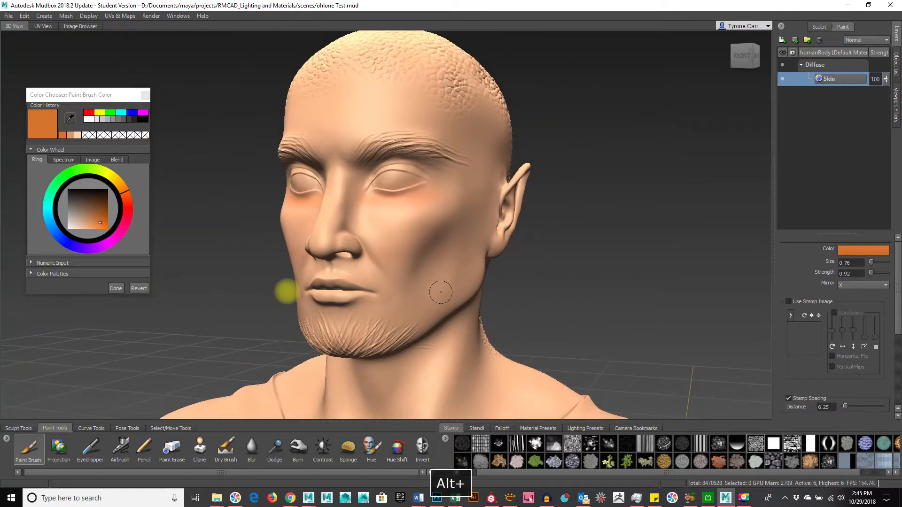
pyautogui.keyDown('alt'); pyautogui.moveTo(380, 291); pyautogui.dragTo(382, 304); pyautogui.keyUp('alt')
pyautogui.keyDown('alt'); pyautogui.moveTo(250, 305); pyautogui.dragTo(497, 289, button='right'); pyautogui.keyUp('alt')
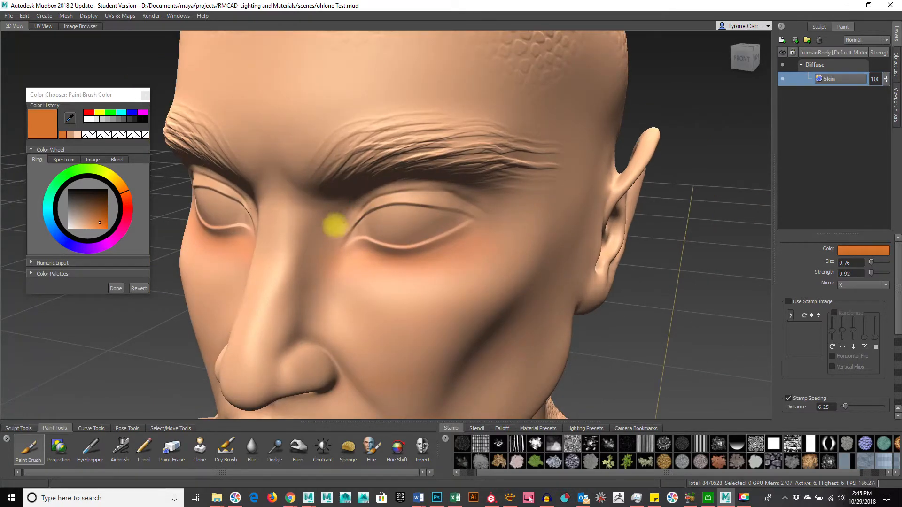
pyautogui.keyDown('alt'); pyautogui.moveTo(458, 308); pyautogui.dragTo(382, 202); pyautogui.keyUp('alt')
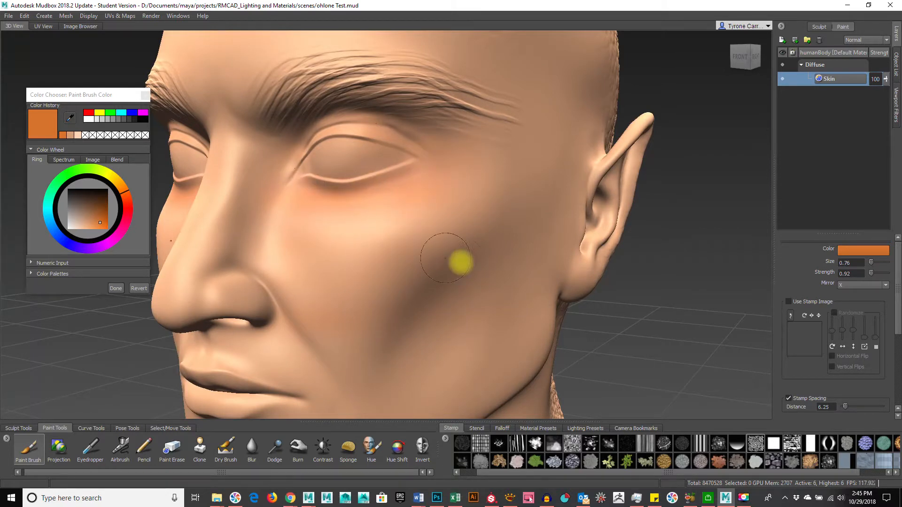
pyautogui.hotkey('ctrl', 'z')
pyautogui.hotkey('ctrl', 'z')
# Set up the paint brush with the cloudy stamp image, a red-orange colour and strength 1.73.
pyautogui.keyDown('alt'); pyautogui.moveTo(494, 338); pyautogui.dragTo(498, 221, button='middle'); pyautogui.keyUp('alt')
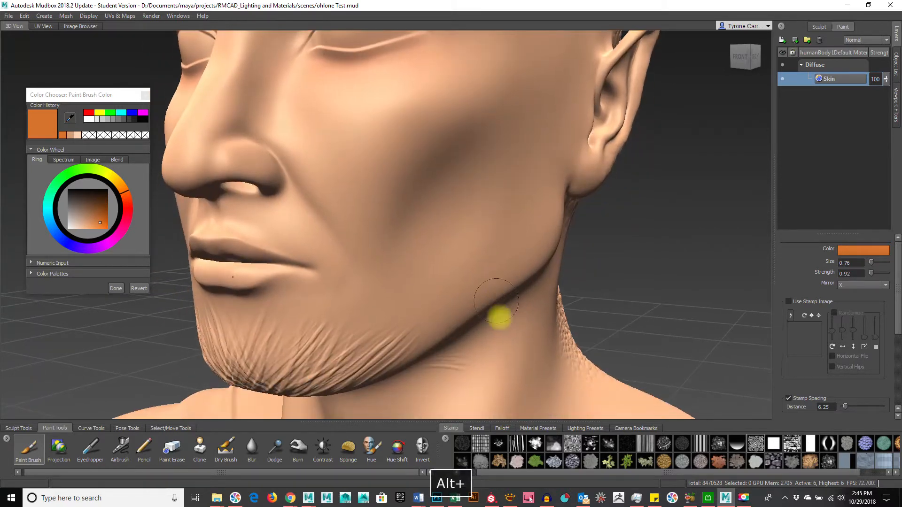
pyautogui.keyDown('alt'); pyautogui.moveTo(487, 355); pyautogui.dragTo(587, 348, button='right'); pyautogui.keyUp('alt')
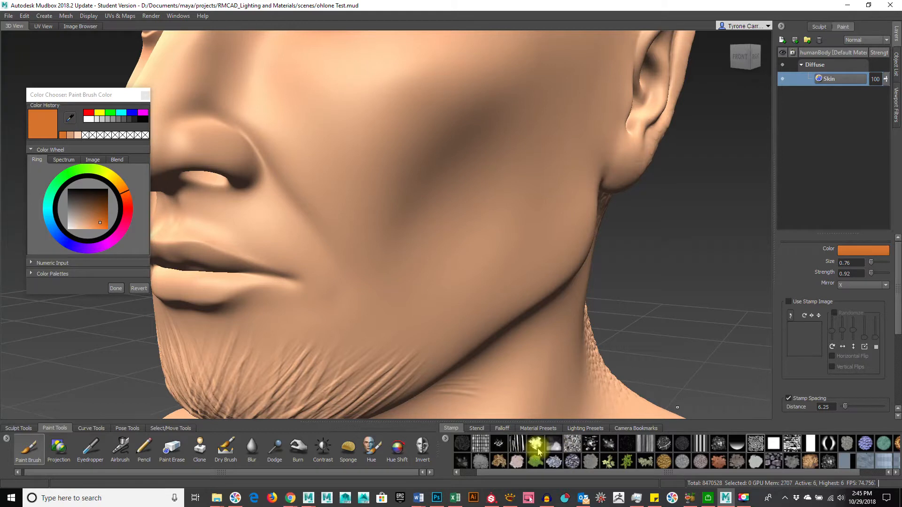
pyautogui.click(552, 453)
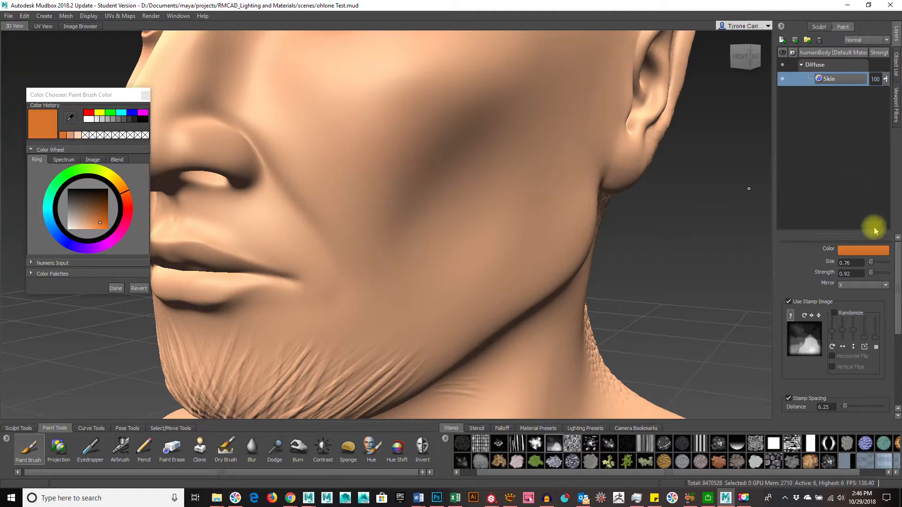
pyautogui.click(859, 254)
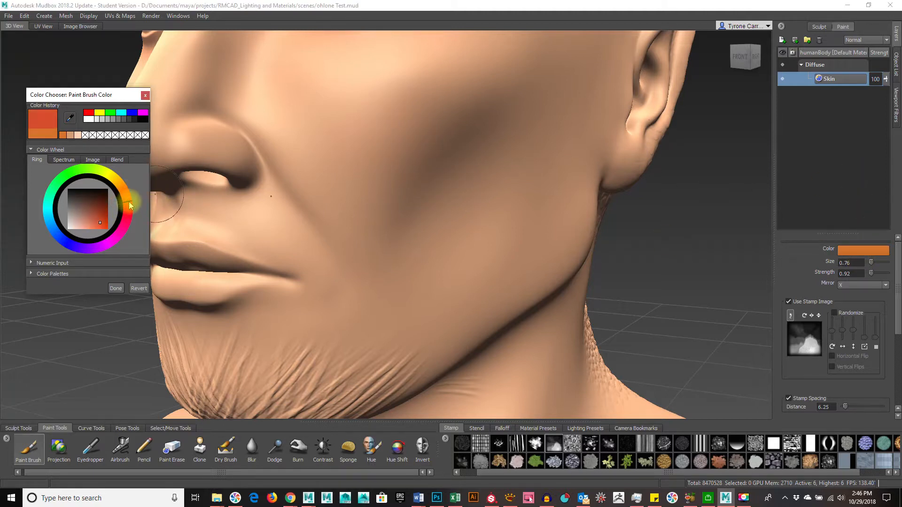
pyautogui.click(115, 288)
pyautogui.press('m')
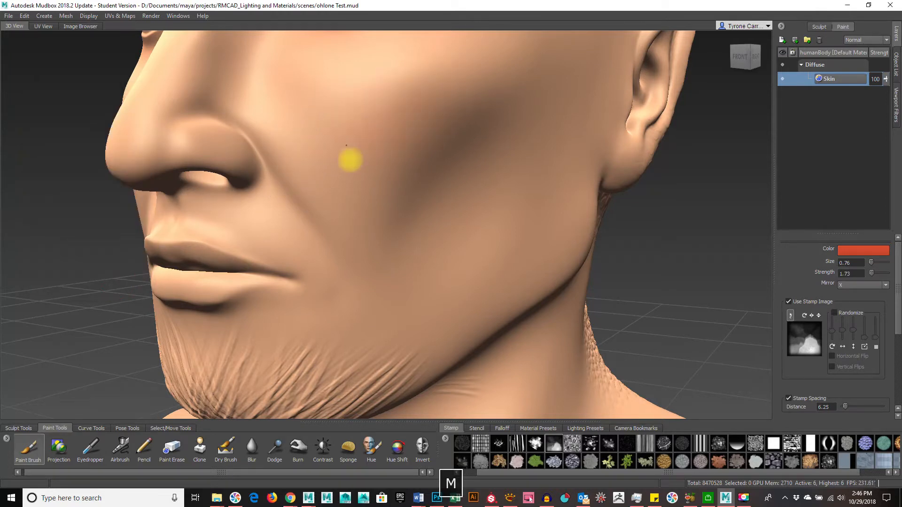
# Set the brush size to 1.33 and paint soft mirrored red-orange blush beneath the eyes.
pyautogui.keyDown('alt'); pyautogui.moveTo(402, 171); pyautogui.dragTo(419, 233); pyautogui.keyUp('alt')
pyautogui.keyDown('alt'); pyautogui.moveTo(419, 233); pyautogui.dragTo(428, 259, button='right'); pyautogui.keyUp('alt')
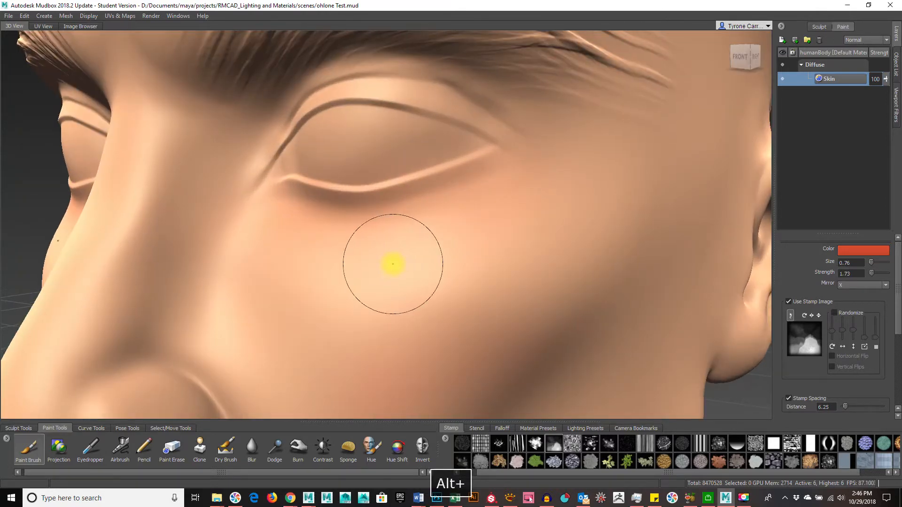
pyautogui.press('b')
pyautogui.moveTo(397, 260); pyautogui.dragTo(429, 258)
pyautogui.moveTo(495, 215); pyautogui.dragTo(306, 230)
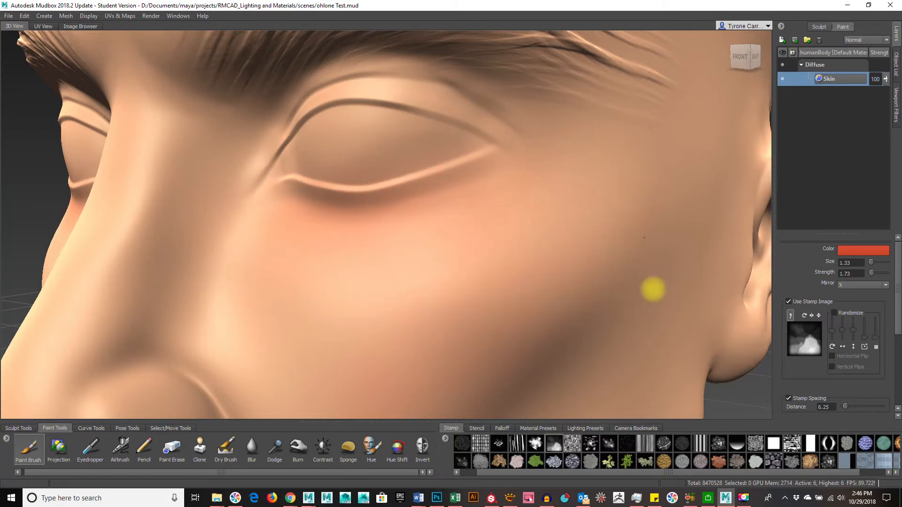
# Turn on stamp randomization and build up the red-orange blush over the cheeks and forehead.
pyautogui.keyDown('alt'); pyautogui.moveTo(572, 312); pyautogui.dragTo(686, 324); pyautogui.keyUp('alt')
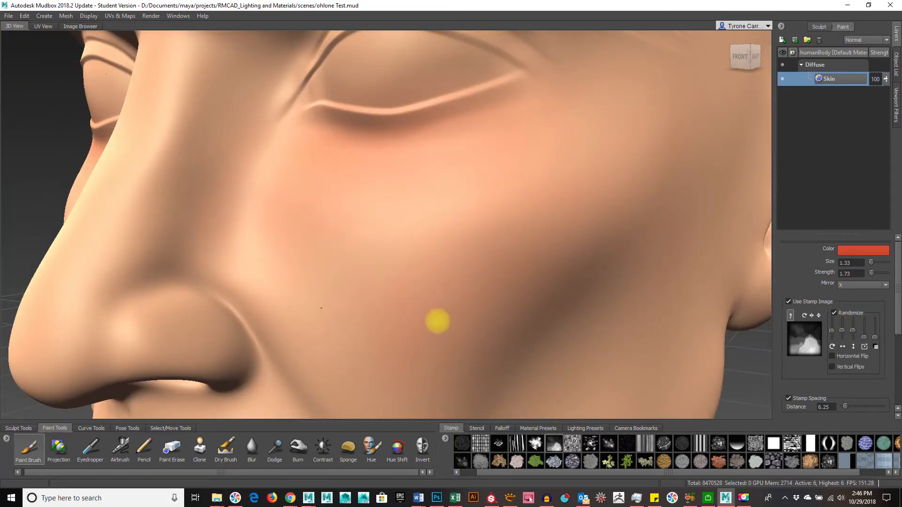
pyautogui.keyDown('alt'); pyautogui.moveTo(660, 253); pyautogui.dragTo(498, 231, button='right'); pyautogui.keyUp('alt')
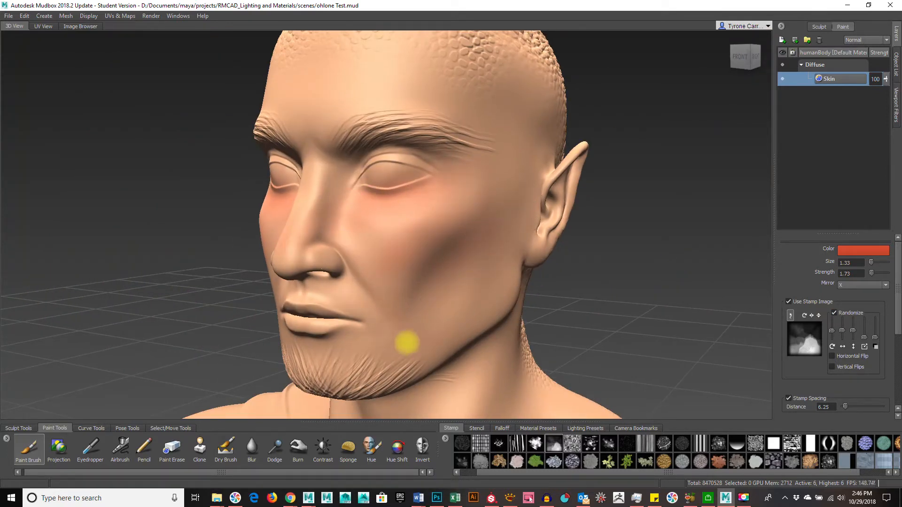
pyautogui.keyDown('alt'); pyautogui.moveTo(346, 276); pyautogui.dragTo(356, 141); pyautogui.keyUp('alt')
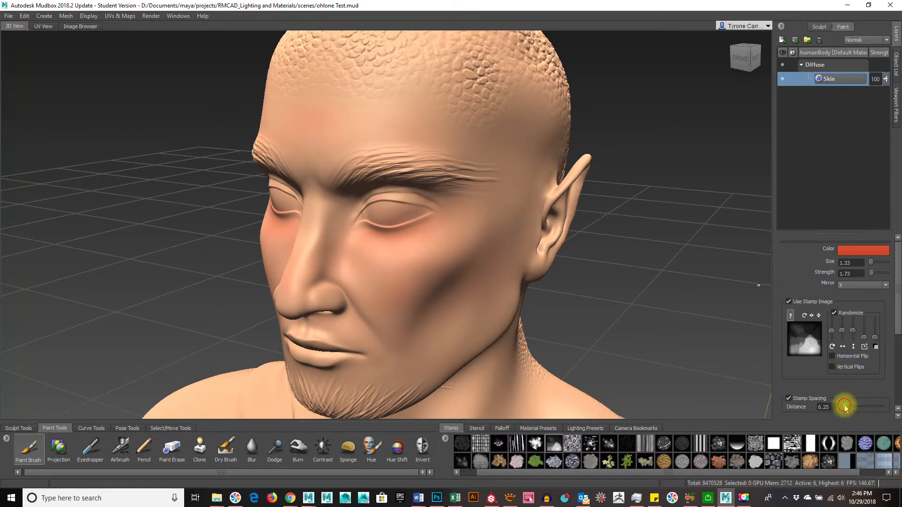
# Set the stamp spacing distance to 59, try painting at a higher brush strength, and undo the strokes.
pyautogui.hotkey('ctrl', 'z')
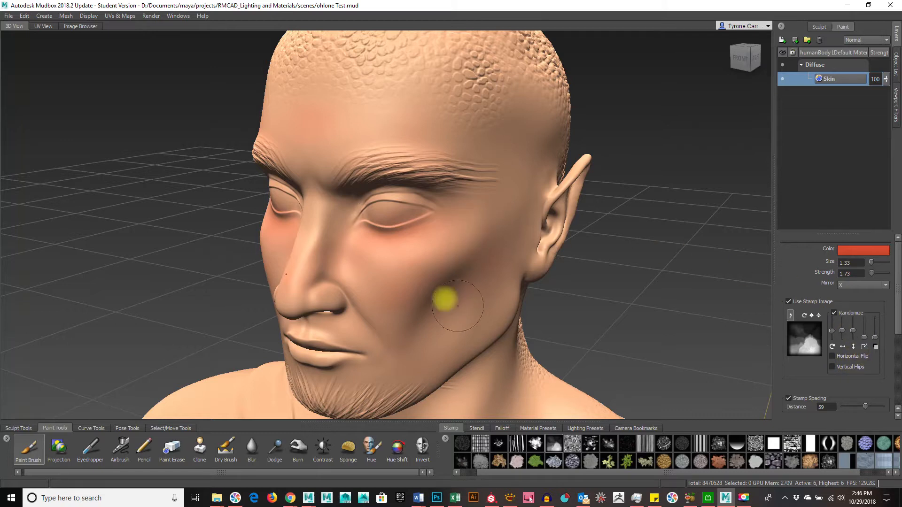
pyautogui.press('m')
pyautogui.moveTo(393, 316); pyautogui.dragTo(399, 11)
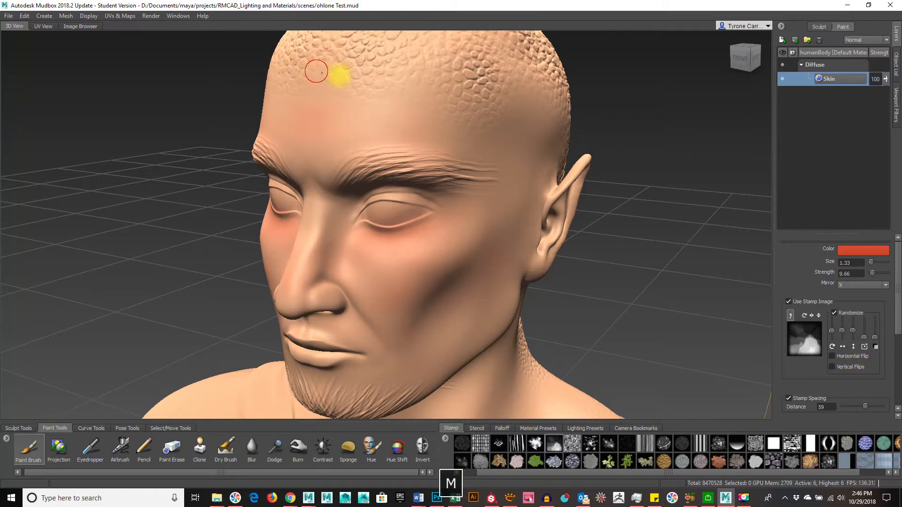
pyautogui.hotkey('ctrl', 'z')
# Try strokes across the forehead and face with brush strength and stamp spacing both at 100, undoing each one.
pyautogui.moveTo(881, 278); pyautogui.dragTo(888, 281)
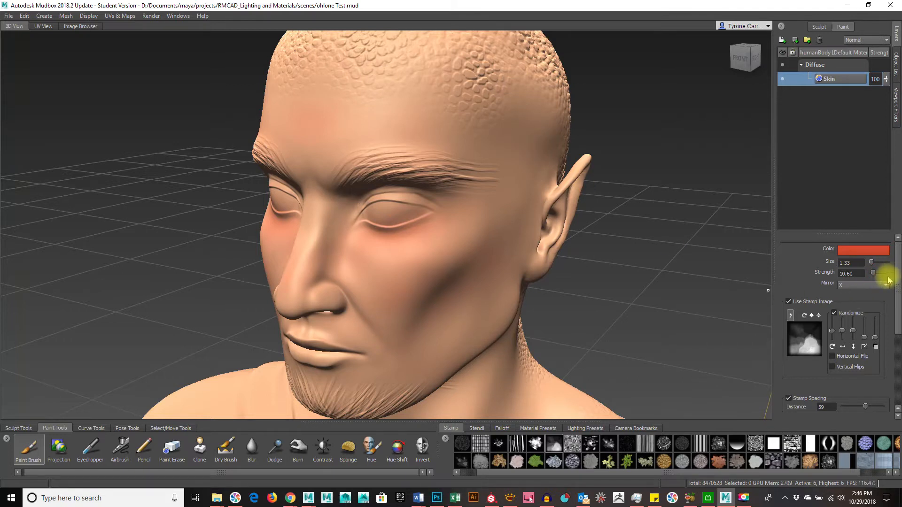
pyautogui.moveTo(303, 80)
pyautogui.mouseDown()
pyautogui.moveTo(365, 80)
pyautogui.moveTo(519, 111)
pyautogui.moveTo(389, 339)
pyautogui.moveTo(432, 255)
pyautogui.moveTo(357, 125)
pyautogui.moveTo(409, 151)
pyautogui.mouseUp()
pyautogui.hotkey('ctrl', 'z')
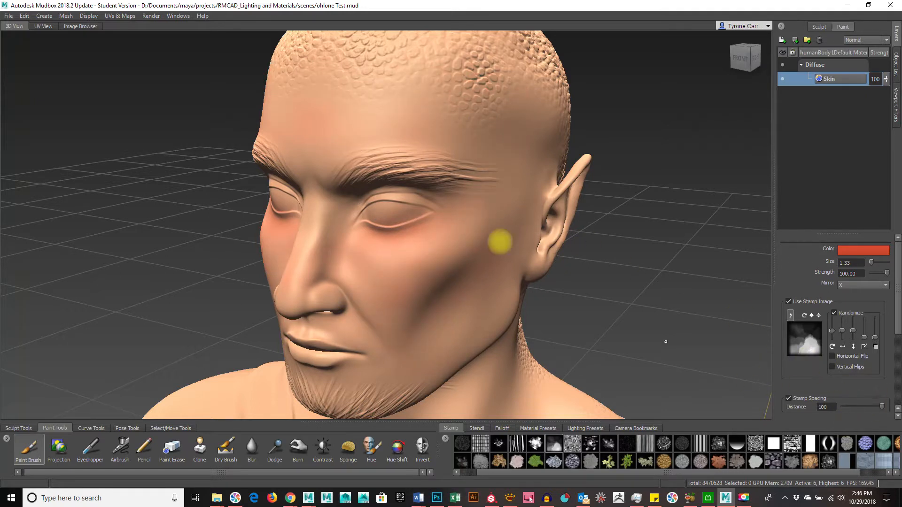
pyautogui.moveTo(365, 95)
pyautogui.mouseDown()
pyautogui.moveTo(475, 230)
pyautogui.moveTo(380, 282)
pyautogui.mouseUp()
pyautogui.hotkey('ctrl', 'z')
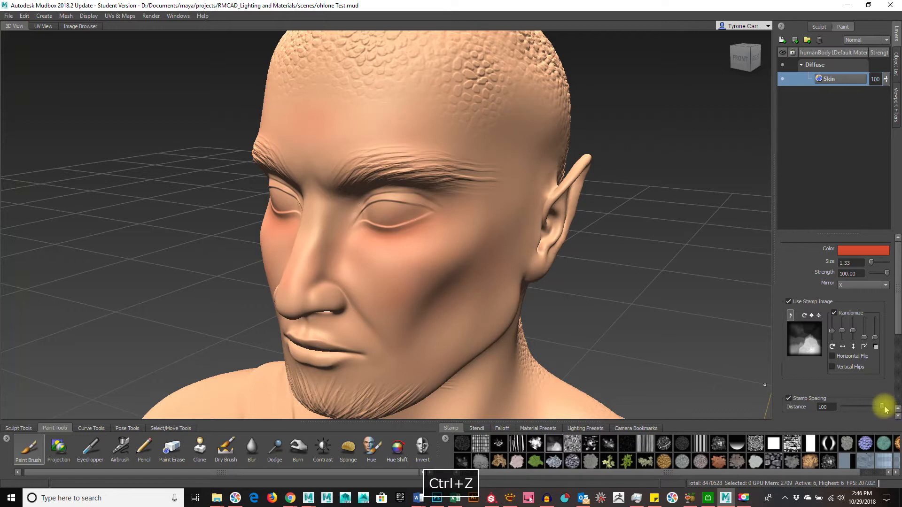
# Set the stamp spacing distance to 14, try a red stroke from the forehead down to the cheek, and undo it.
pyautogui.moveTo(883, 407); pyautogui.dragTo(848, 408)
pyautogui.moveTo(280, 113)
pyautogui.mouseDown()
pyautogui.moveTo(412, 118)
pyautogui.moveTo(489, 181)
pyautogui.moveTo(402, 318)
pyautogui.mouseUp()
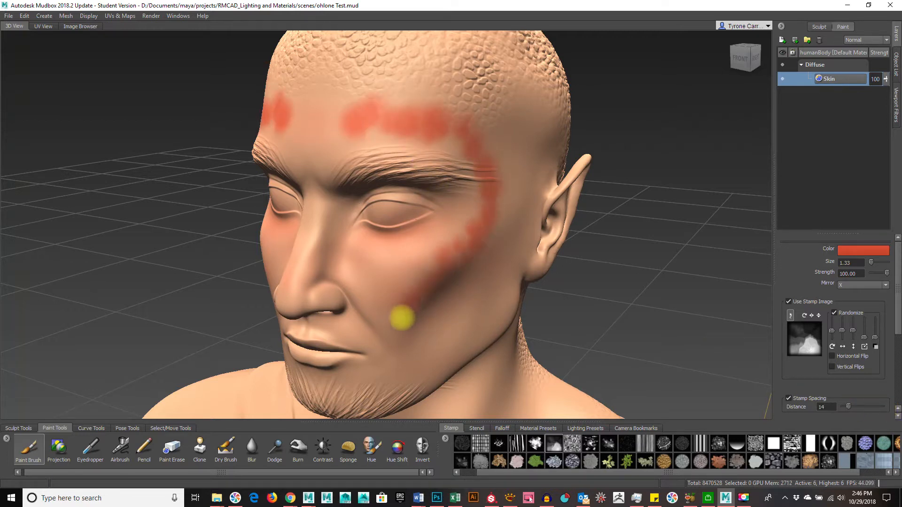
pyautogui.hotkey('ctrl', 'z')
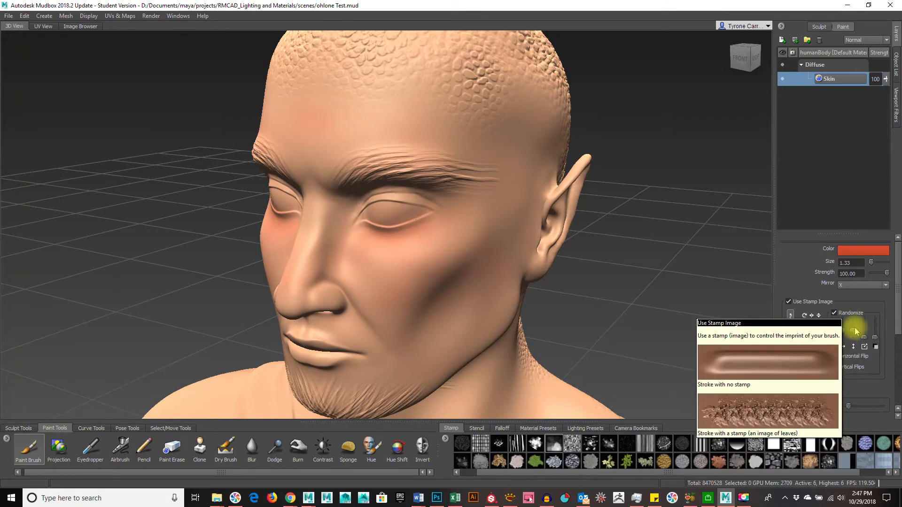
# Lower the brush strength to 0.15 and build up the faint mirrored blush on the cheeks below the eyes.
pyautogui.keyDown('alt'); pyautogui.moveTo(446, 262); pyautogui.dragTo(451, 286, button='right'); pyautogui.keyUp('alt')
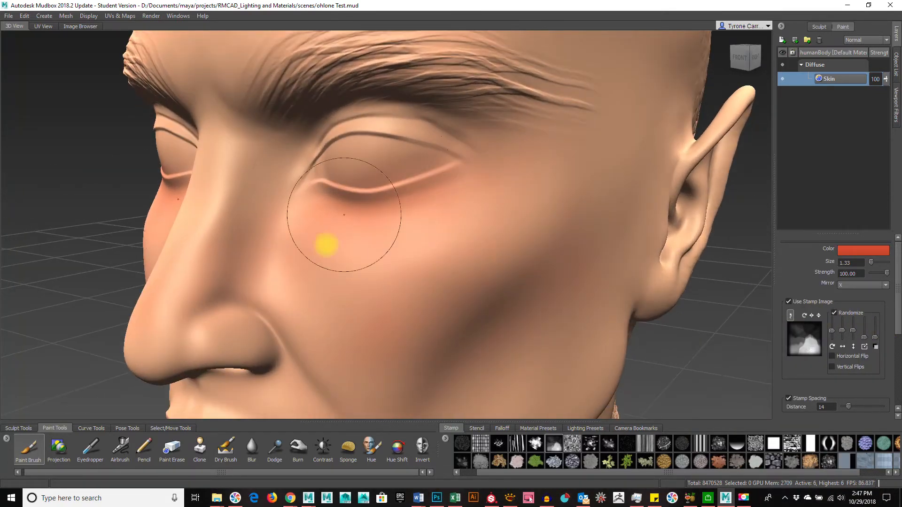
pyautogui.moveTo(453, 216); pyautogui.dragTo(449, 435)
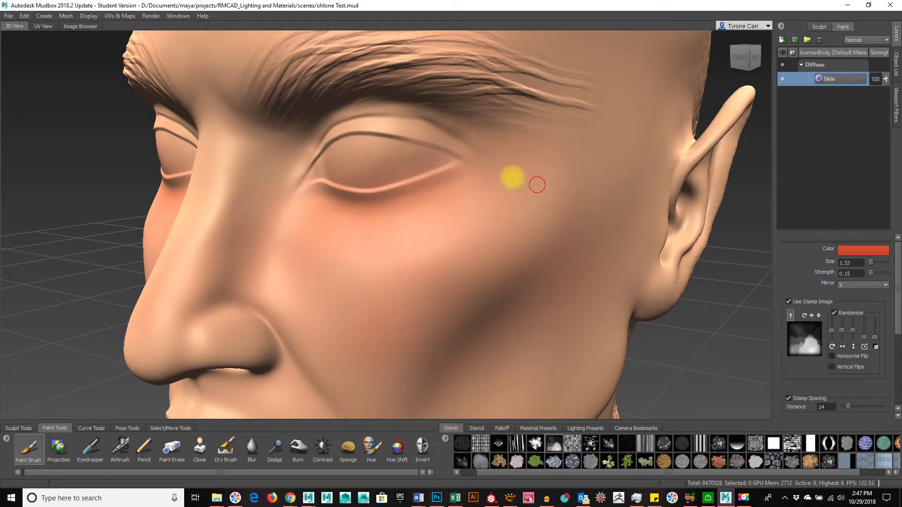
pyautogui.keyDown('alt'); pyautogui.moveTo(539, 190); pyautogui.dragTo(403, 286, button='right'); pyautogui.keyUp('alt')
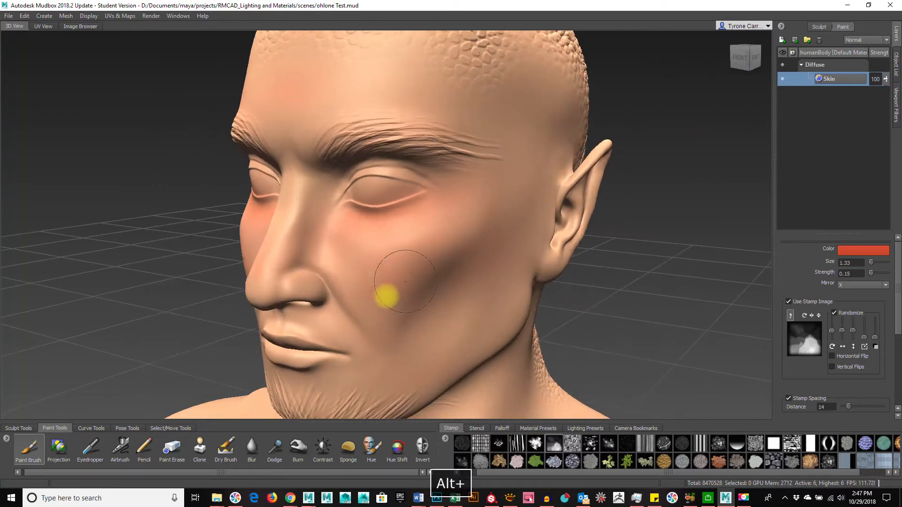
pyautogui.keyDown('alt'); pyautogui.moveTo(403, 286); pyautogui.dragTo(420, 278); pyautogui.keyUp('alt')
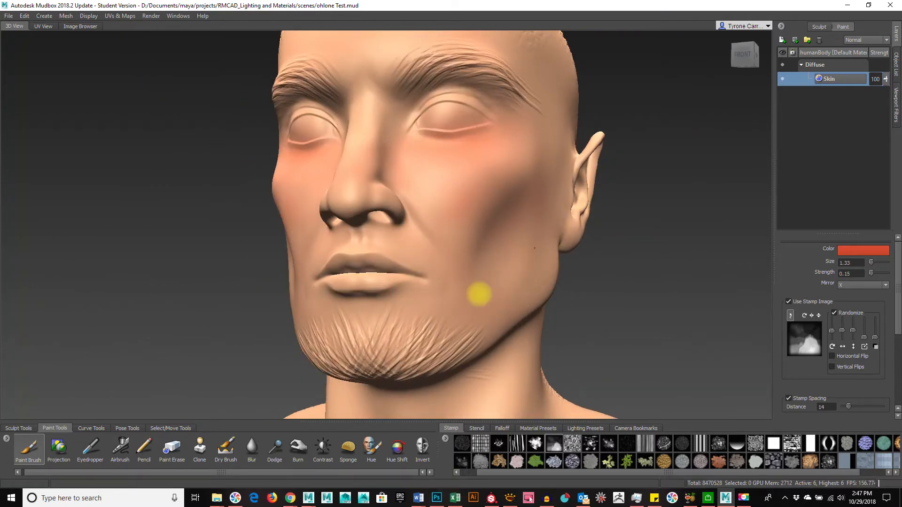
# Raise the brush strength to 7.87 and paint mirrored red-orange blush over the forehead, scalp and lower cheeks.
pyautogui.keyDown('alt'); pyautogui.moveTo(459, 141); pyautogui.dragTo(396, 187); pyautogui.keyUp('alt')
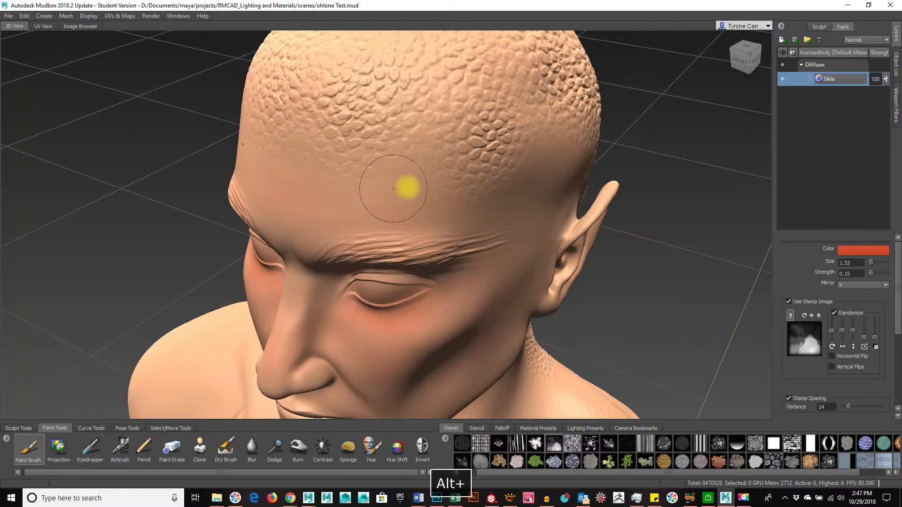
pyautogui.moveTo(409, 172); pyautogui.dragTo(410, 169)
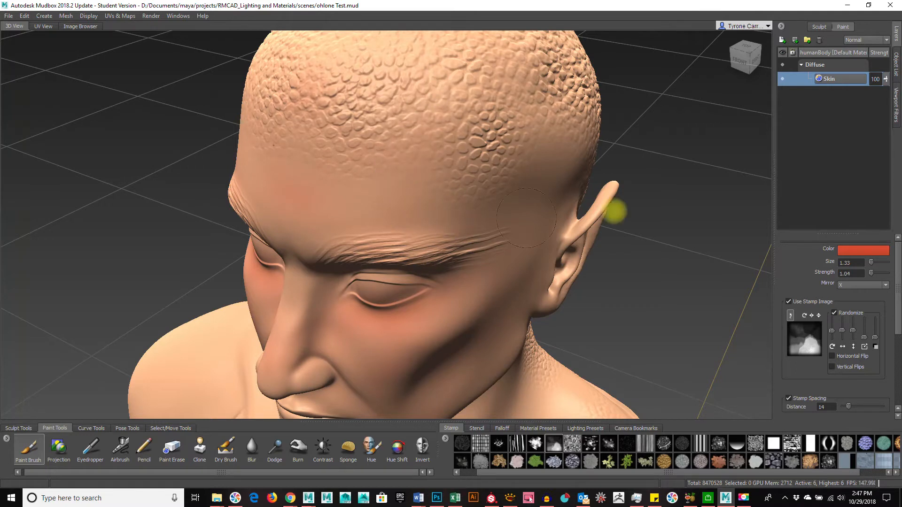
pyautogui.moveTo(446, 219)
pyautogui.mouseDown()
pyautogui.moveTo(479, 4)
pyautogui.moveTo(476, 42)
pyautogui.mouseUp()
pyautogui.moveTo(446, 121)
pyautogui.mouseDown()
pyautogui.moveTo(374, 175)
pyautogui.moveTo(523, 106)
pyautogui.moveTo(511, 302)
pyautogui.moveTo(473, 282)
pyautogui.mouseUp()
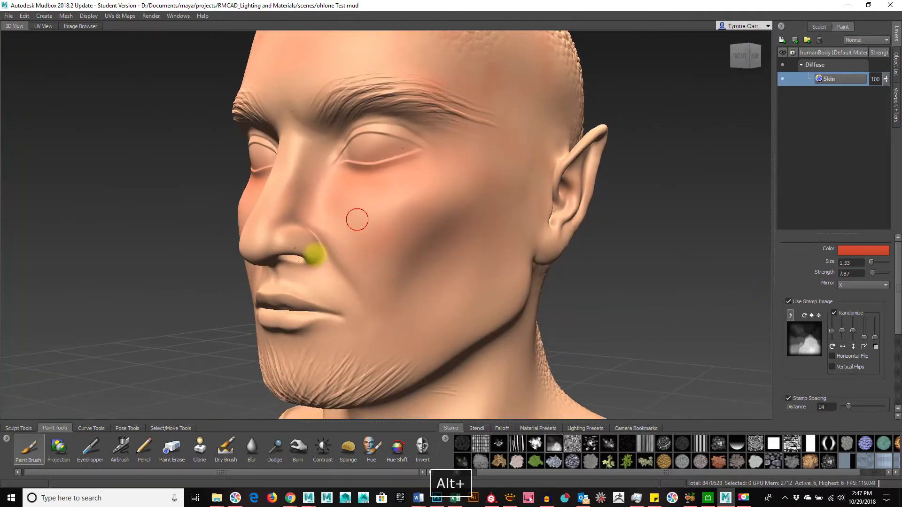
pyautogui.keyDown('alt'); pyautogui.moveTo(509, 259); pyautogui.dragTo(461, 233); pyautogui.keyUp('alt')
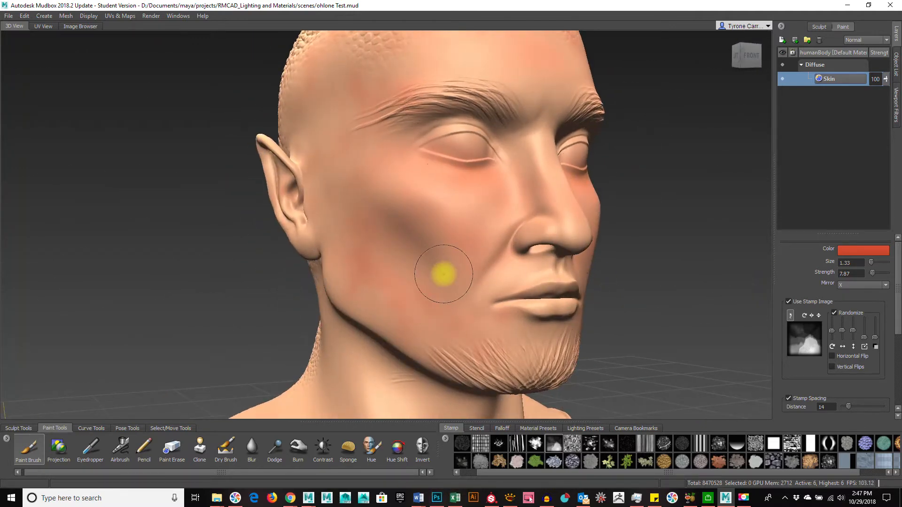
# Select the branching vein stamp, change the brush color to a muted cyan, and try a stroke beneath the eye.
pyautogui.keyDown('alt'); pyautogui.moveTo(457, 258); pyautogui.dragTo(621, 249, button='right'); pyautogui.keyUp('alt')
pyautogui.keyDown('alt'); pyautogui.moveTo(620, 249); pyautogui.dragTo(514, 311, button='middle'); pyautogui.keyUp('alt')
pyautogui.keyDown('alt'); pyautogui.moveTo(512, 283); pyautogui.dragTo(594, 413, button='right'); pyautogui.keyUp('alt')
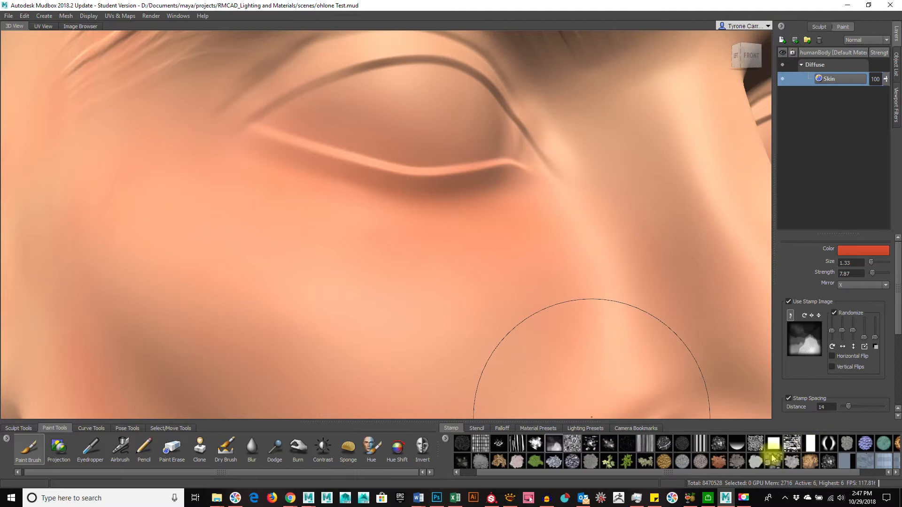
pyautogui.click(662, 443)
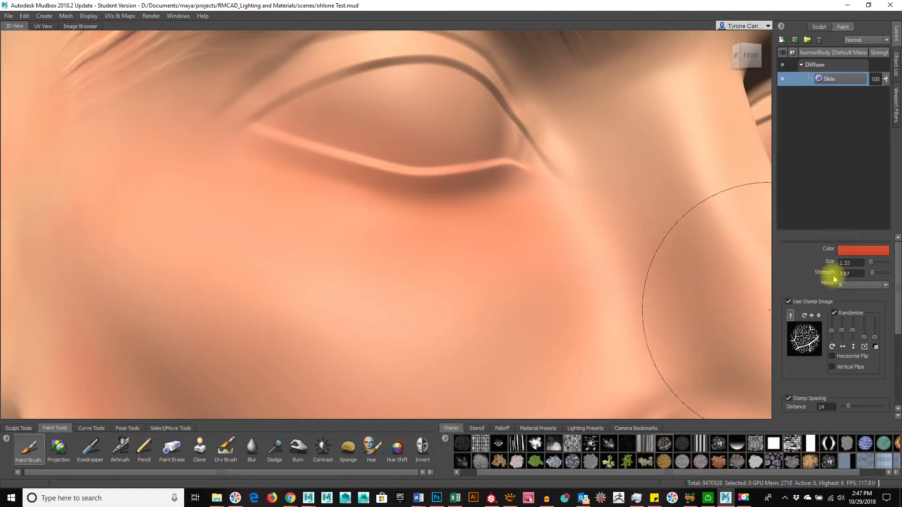
pyautogui.click(851, 253)
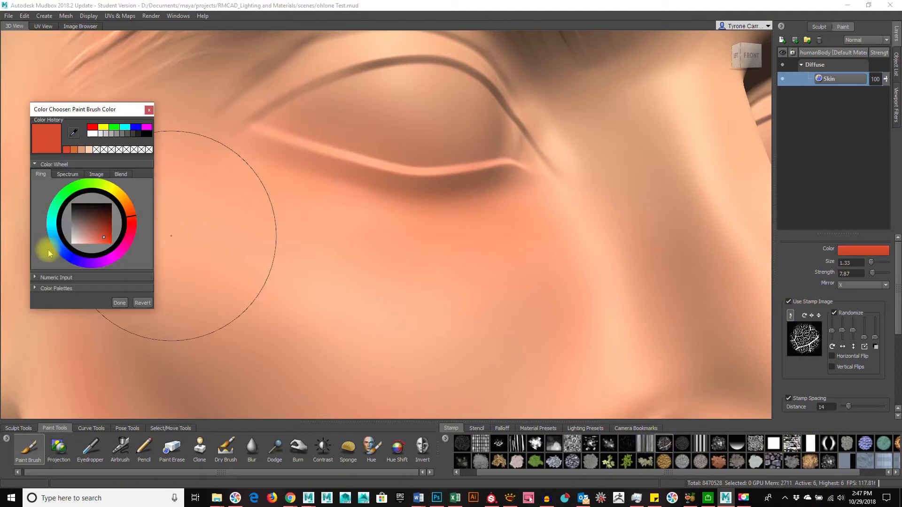
pyautogui.click(49, 232)
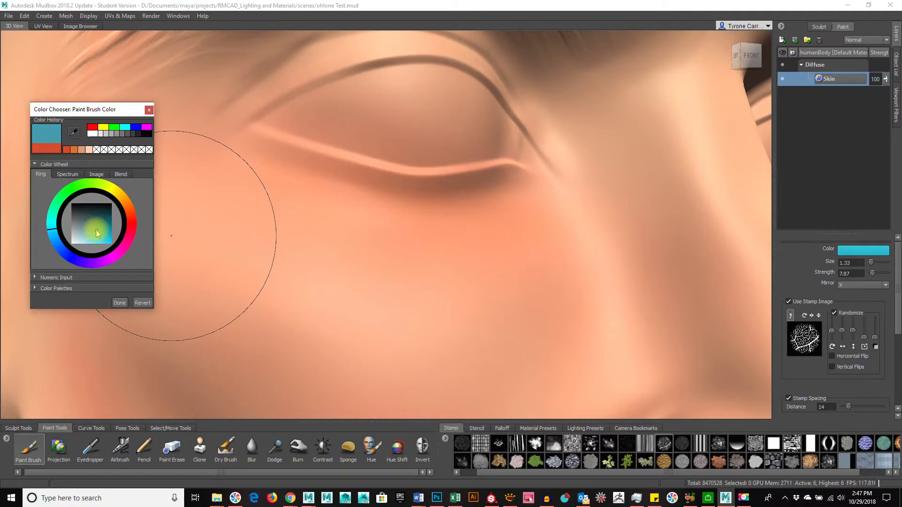
pyautogui.moveTo(273, 163); pyautogui.dragTo(485, 170)
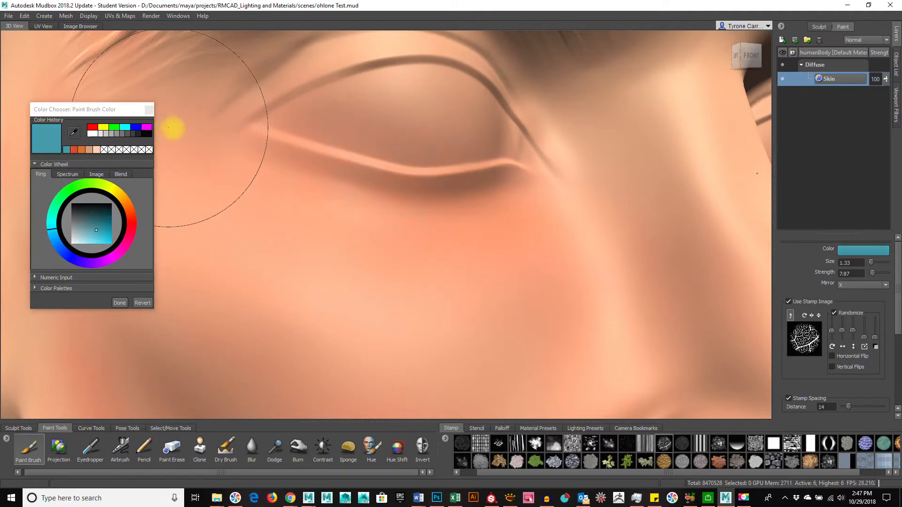
# Set the brush strength to 8.89, try cyan vein strokes under the eye, and undo them.
pyautogui.press('m')
pyautogui.moveTo(443, 211); pyautogui.dragTo(454, 130)
pyautogui.moveTo(309, 146)
pyautogui.mouseDown()
pyautogui.moveTo(351, 165)
pyautogui.moveTo(331, 170)
pyautogui.mouseUp()
pyautogui.hotkey('ctrl', 'z')
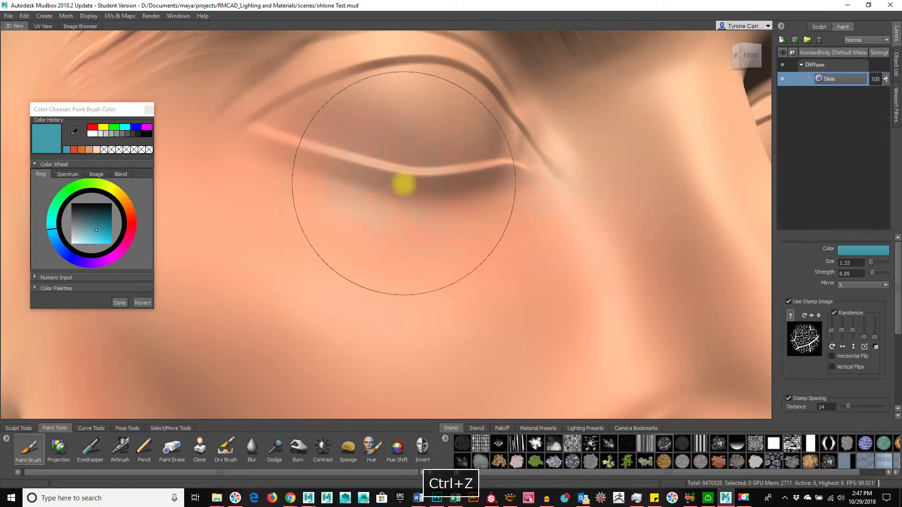
# Darken the brush color to deep teal, try vein strokes below the eye, and undo them.
pyautogui.moveTo(104, 222); pyautogui.dragTo(106, 218)
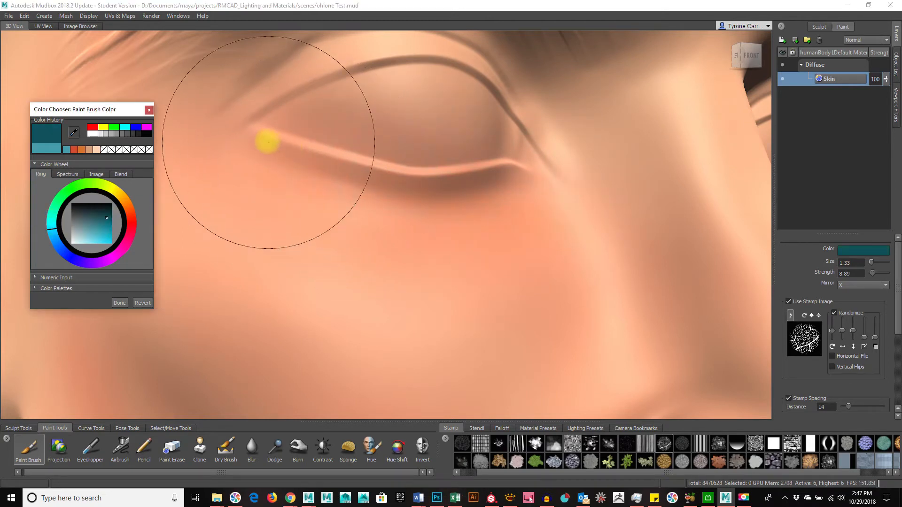
pyautogui.hotkey('ctrl', 'z')
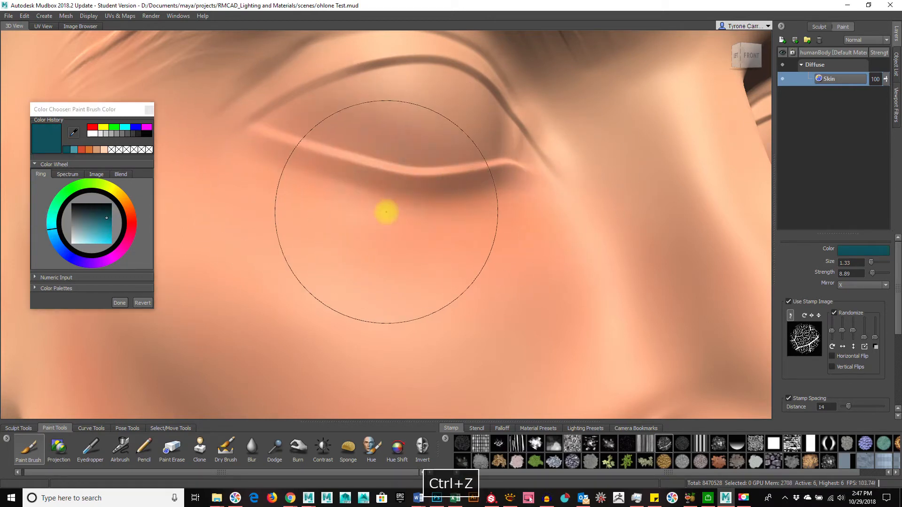
pyautogui.press('b')
pyautogui.moveTo(393, 211); pyautogui.dragTo(343, 214)
pyautogui.moveTo(263, 152)
pyautogui.mouseDown()
pyautogui.moveTo(433, 201)
pyautogui.moveTo(556, 191)
pyautogui.mouseUp()
pyautogui.hotkey('ctrl', 'z')
# Set the brush size to 1.67 and try faint deep teal veining below the eye.
pyautogui.keyDown('alt'); pyautogui.moveTo(592, 282); pyautogui.dragTo(564, 269); pyautogui.keyUp('alt')
pyautogui.keyDown('alt'); pyautogui.moveTo(558, 274); pyautogui.dragTo(357, 290, button='right'); pyautogui.keyUp('alt')
pyautogui.press('b')
pyautogui.moveTo(325, 281); pyautogui.dragTo(360, 281)
pyautogui.moveTo(280, 224); pyautogui.dragTo(504, 265)
# Enlarge the brush to 3.09, try teal vein mottling on the cheek and jaw, and undo the teal strokes.
pyautogui.keyDown('alt'); pyautogui.moveTo(408, 310); pyautogui.dragTo(424, 314); pyautogui.keyUp('alt')
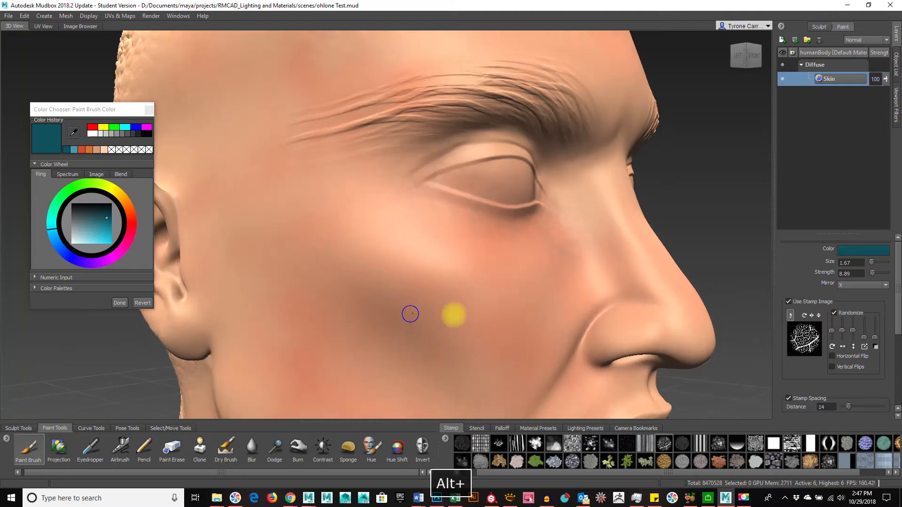
pyautogui.keyDown('alt'); pyautogui.moveTo(425, 314); pyautogui.dragTo(643, 341, button='right'); pyautogui.keyUp('alt')
pyautogui.keyDown('alt'); pyautogui.moveTo(644, 340); pyautogui.dragTo(618, 338); pyautogui.keyUp('alt')
pyautogui.keyDown('alt'); pyautogui.moveTo(488, 318); pyautogui.dragTo(463, 323); pyautogui.keyUp('alt')
pyautogui.moveTo(531, 326)
pyautogui.keyDown('alt'); pyautogui.mouseDown()
pyautogui.moveTo(496, 325)
pyautogui.moveTo(524, 330)
pyautogui.mouseUp(); pyautogui.keyUp('alt')
pyautogui.keyDown('alt'); pyautogui.moveTo(523, 330); pyautogui.dragTo(254, 319, button='right'); pyautogui.keyUp('alt')
pyautogui.keyDown('alt'); pyautogui.moveTo(438, 343); pyautogui.dragTo(440, 341); pyautogui.keyUp('alt')
pyautogui.press('b')
pyautogui.moveTo(339, 291); pyautogui.dragTo(379, 294)
pyautogui.moveTo(303, 227)
pyautogui.mouseDown()
pyautogui.moveTo(286, 276)
pyautogui.moveTo(428, 276)
pyautogui.moveTo(305, 248)
pyautogui.mouseUp()
pyautogui.keyDown('alt'); pyautogui.moveTo(507, 324); pyautogui.dragTo(557, 310); pyautogui.keyUp('alt')
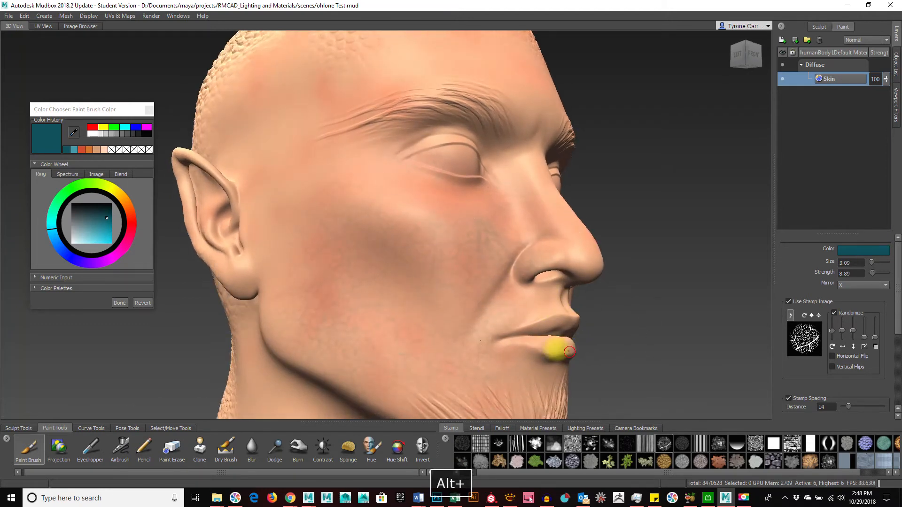
pyautogui.keyDown('alt'); pyautogui.moveTo(548, 349); pyautogui.dragTo(540, 342); pyautogui.keyUp('alt')
pyautogui.hotkey('ctrl', 'z')
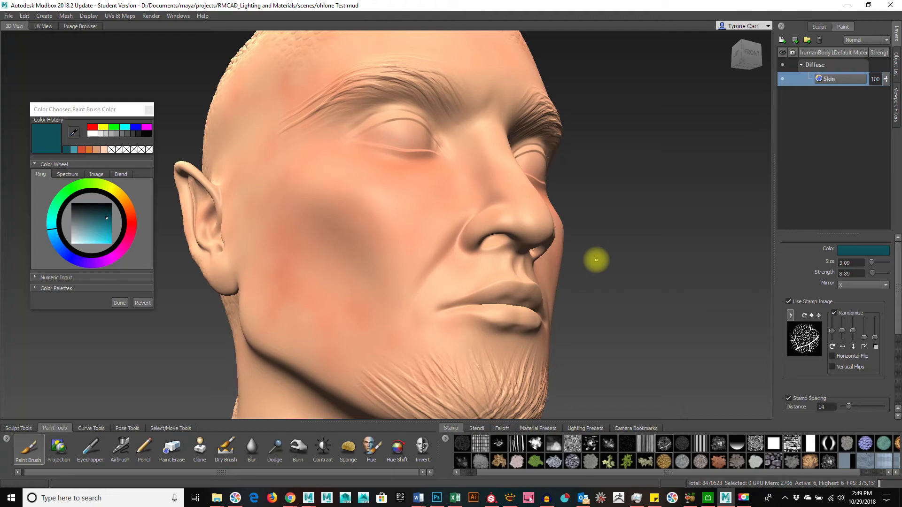
# Examine the blush on the other side of the face.
pyautogui.keyDown('alt'); pyautogui.moveTo(600, 292); pyautogui.dragTo(524, 365); pyautogui.keyUp('alt')
pyautogui.keyDown('alt'); pyautogui.moveTo(524, 365); pyautogui.dragTo(618, 352, button='right'); pyautogui.keyUp('alt')
pyautogui.keyDown('alt'); pyautogui.moveTo(618, 352); pyautogui.dragTo(544, 345, button='middle'); pyautogui.keyUp('alt')
pyautogui.keyDown('alt'); pyautogui.moveTo(544, 346); pyautogui.dragTo(625, 352, button='right'); pyautogui.keyUp('alt')
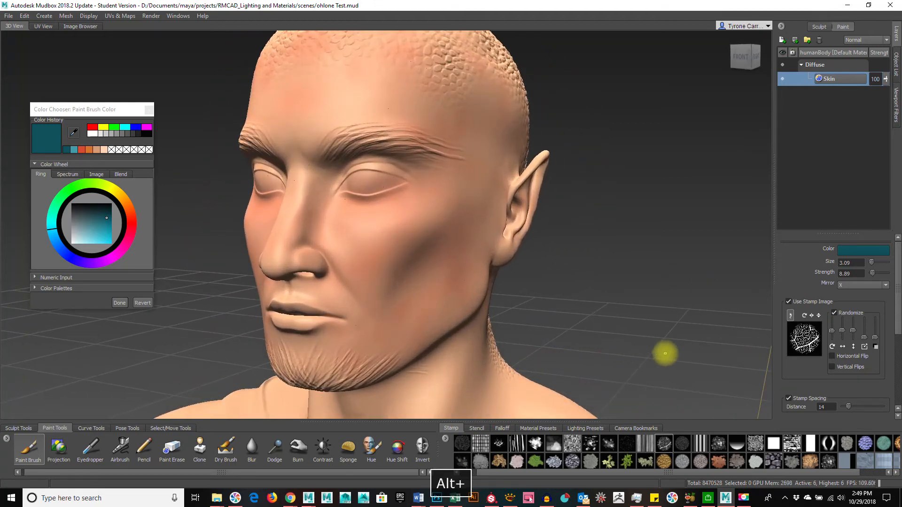
pyautogui.keyDown('alt'); pyautogui.moveTo(659, 352); pyautogui.dragTo(640, 348); pyautogui.keyUp('alt')
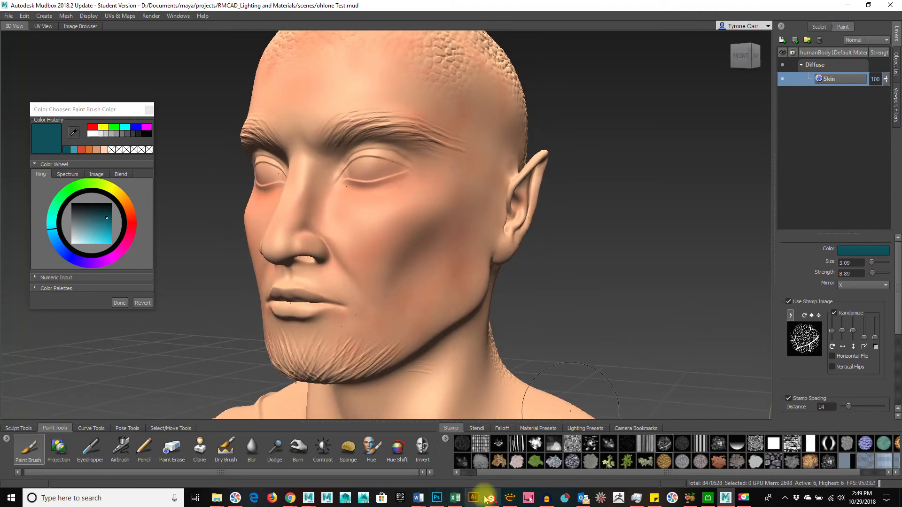
# Switch to the painting girl pt 2 project in Substance Painter and widen the 3D viewport.
pyautogui.click(489, 497)
pyautogui.click(344, 30)
pyautogui.keyDown('alt'); pyautogui.moveTo(218, 258); pyautogui.dragTo(343, 263); pyautogui.keyUp('alt')
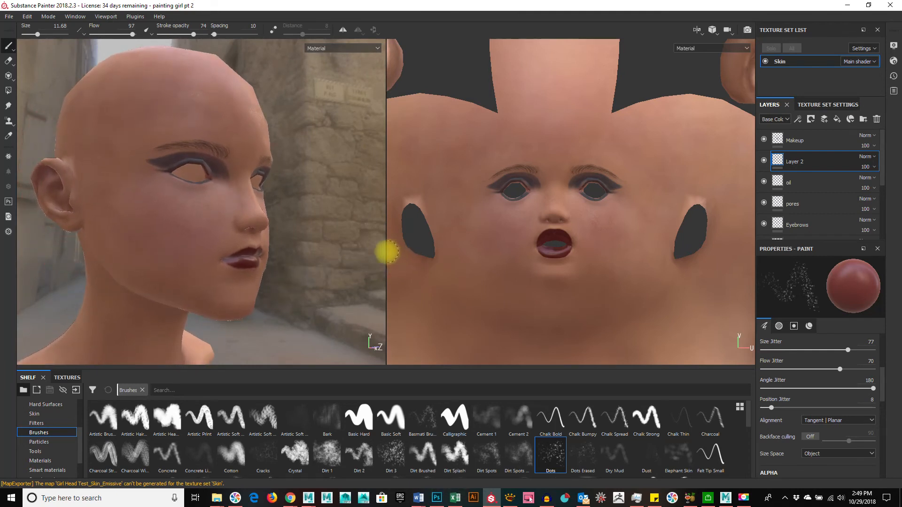
pyautogui.moveTo(386, 250); pyautogui.dragTo(596, 250)
# Examine the painted freckles, blush and makeup on the girl's face up close from both sides.
pyautogui.keyDown('alt'); pyautogui.moveTo(460, 291); pyautogui.dragTo(328, 296); pyautogui.keyUp('alt')
pyautogui.keyDown('alt'); pyautogui.moveTo(353, 296); pyautogui.dragTo(740, 278, button='right'); pyautogui.keyUp('alt')
pyautogui.keyDown('alt'); pyautogui.moveTo(677, 284); pyautogui.dragTo(479, 294); pyautogui.keyUp('alt')
pyautogui.keyDown('shift'); pyautogui.moveTo(479, 294); pyautogui.dragTo(455, 276, button='right'); pyautogui.keyUp('shift')
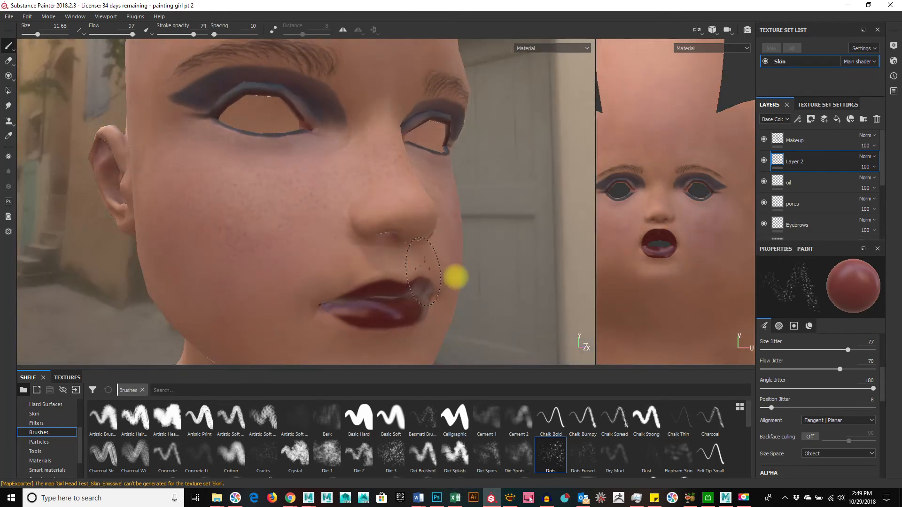
pyautogui.keyDown('alt'); pyautogui.moveTo(455, 275); pyautogui.dragTo(205, 281); pyautogui.keyUp('alt')
pyautogui.keyDown('alt'); pyautogui.moveTo(205, 281); pyautogui.dragTo(272, 321, button='right'); pyautogui.keyUp('alt')
pyautogui.keyDown('alt'); pyautogui.moveTo(271, 322); pyautogui.dragTo(188, 315); pyautogui.keyUp('alt')
pyautogui.keyDown('alt'); pyautogui.moveTo(244, 308); pyautogui.dragTo(512, 303, button='right'); pyautogui.keyUp('alt')
pyautogui.keyDown('alt'); pyautogui.moveTo(483, 314); pyautogui.dragTo(361, 318, button='middle'); pyautogui.keyUp('alt')
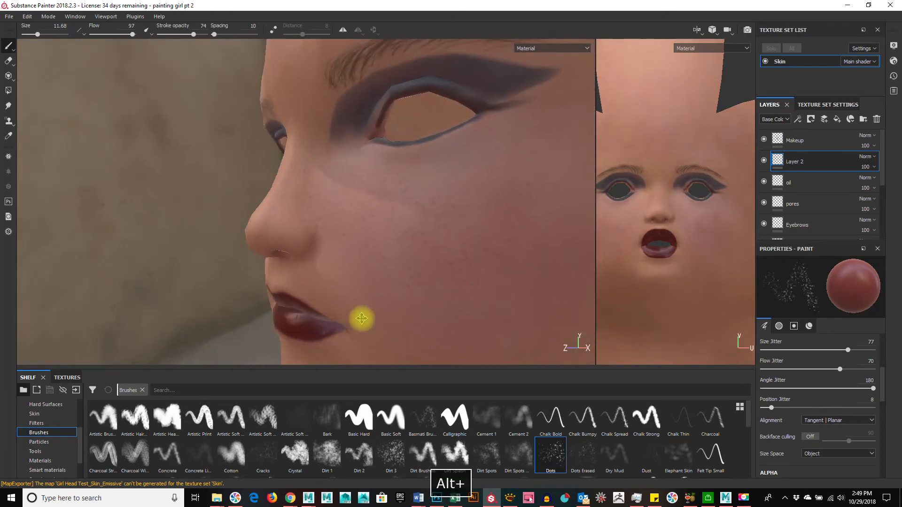
pyautogui.keyDown('alt'); pyautogui.moveTo(433, 310); pyautogui.dragTo(590, 304, button='right'); pyautogui.keyUp('alt')
pyautogui.moveTo(422, 295)
pyautogui.keyDown('alt'); pyautogui.mouseDown()
pyautogui.moveTo(463, 295)
pyautogui.moveTo(457, 308)
pyautogui.moveTo(297, 304)
pyautogui.mouseUp(); pyautogui.keyUp('alt')
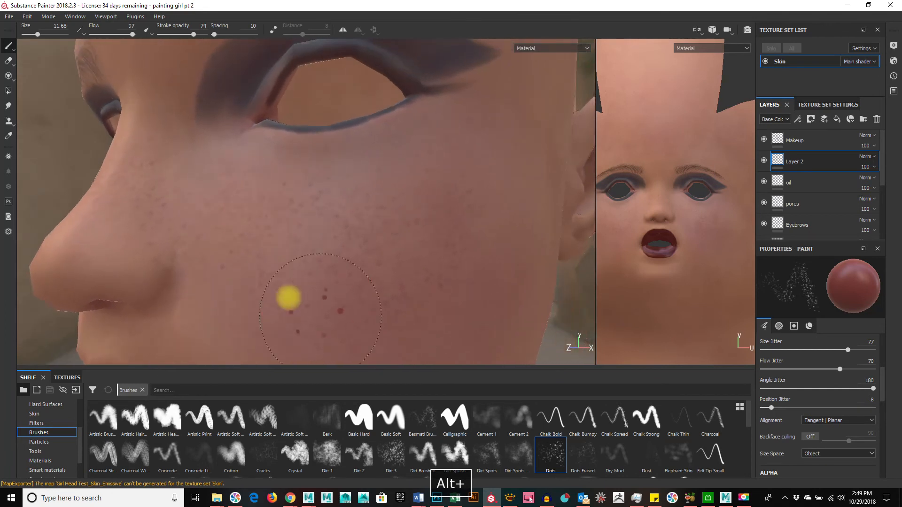
# Inspect the fine skin detail at close range, then the whole head under rotated environment lighting.
pyautogui.keyDown('alt'); pyautogui.moveTo(298, 303); pyautogui.dragTo(667, 329, button='right'); pyautogui.keyUp('alt')
pyautogui.keyDown('alt'); pyautogui.moveTo(421, 255); pyautogui.dragTo(216, 247, button='right'); pyautogui.keyUp('alt')
pyautogui.keyDown('alt'); pyautogui.moveTo(322, 269); pyautogui.dragTo(134, 262, button='right'); pyautogui.keyUp('alt')
pyautogui.keyDown('alt'); pyautogui.moveTo(362, 257); pyautogui.dragTo(478, 246); pyautogui.keyUp('alt')
pyautogui.keyDown('alt'); pyautogui.moveTo(479, 247); pyautogui.dragTo(337, 272, button='right'); pyautogui.keyUp('alt')
pyautogui.keyDown('alt'); pyautogui.moveTo(336, 272); pyautogui.dragTo(327, 243); pyautogui.keyUp('alt')
pyautogui.keyDown('alt'); pyautogui.moveTo(227, 207); pyautogui.dragTo(438, 288); pyautogui.keyUp('alt')
pyautogui.keyDown('alt'); pyautogui.moveTo(439, 288); pyautogui.dragTo(413, 348, button='middle'); pyautogui.keyUp('alt')
pyautogui.keyDown('alt'); pyautogui.moveTo(519, 272); pyautogui.dragTo(397, 258); pyautogui.keyUp('alt')
pyautogui.keyDown('shift'); pyautogui.moveTo(396, 258); pyautogui.dragTo(511, 251, button='right'); pyautogui.keyUp('shift')
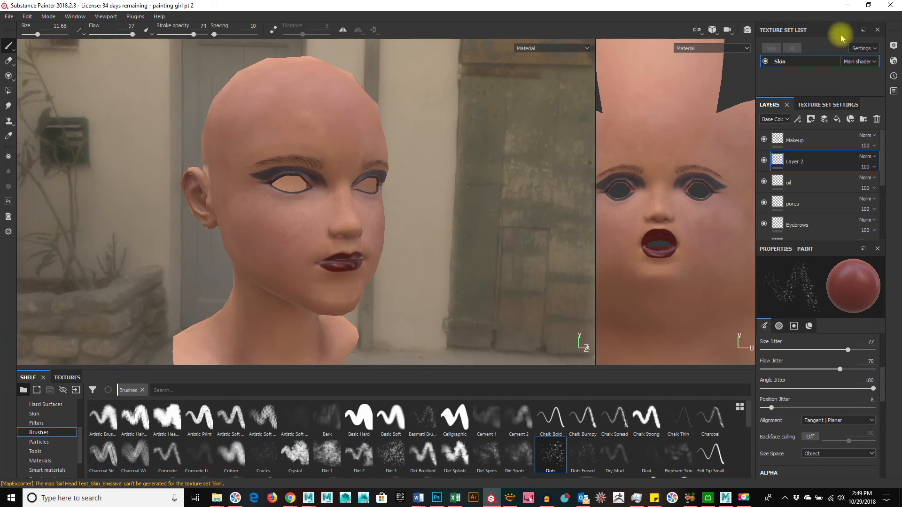
# In the display settings, set the environment opacity to 64 and the environment blur to 5.
pyautogui.click(892, 63)
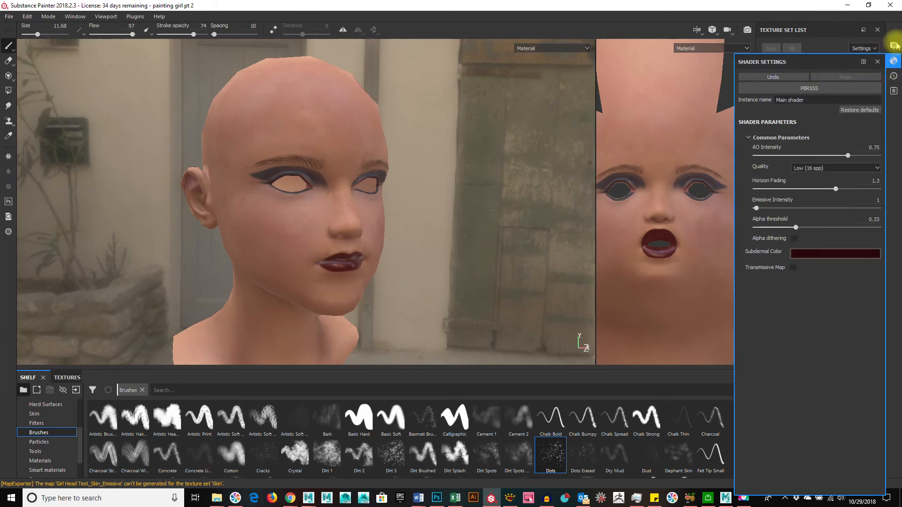
pyautogui.click(892, 45)
pyautogui.moveTo(808, 141); pyautogui.dragTo(827, 141)
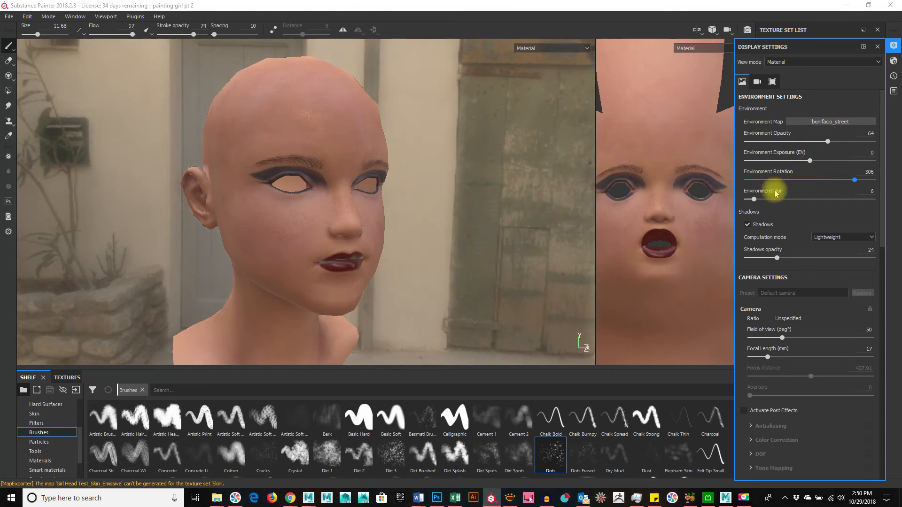
pyautogui.moveTo(754, 199); pyautogui.dragTo(753, 199)
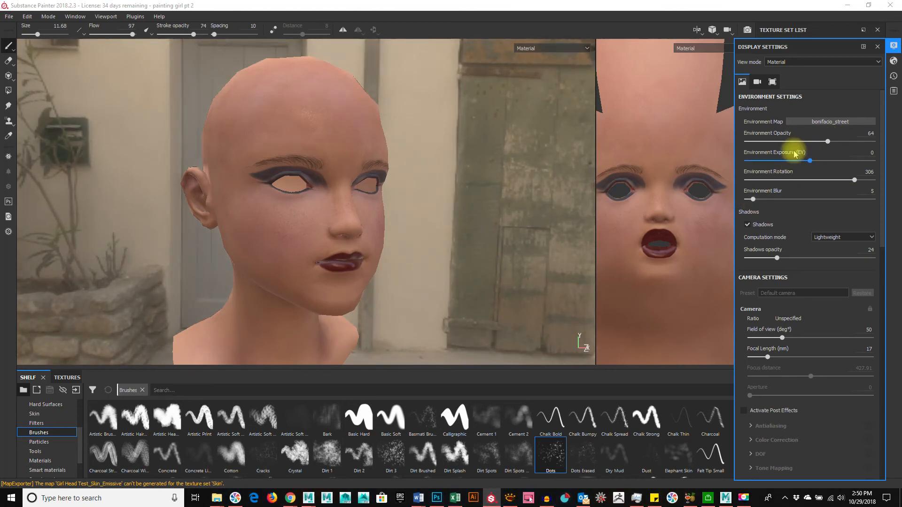
# Rotate the environment to 313 and set the shadows opacity to 42.
pyautogui.rightClick(514, 202)
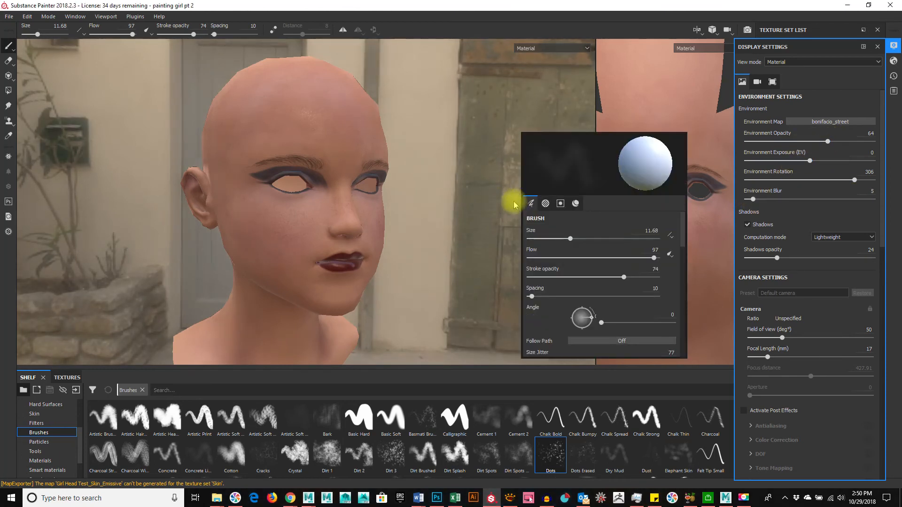
pyautogui.rightClick(510, 94)
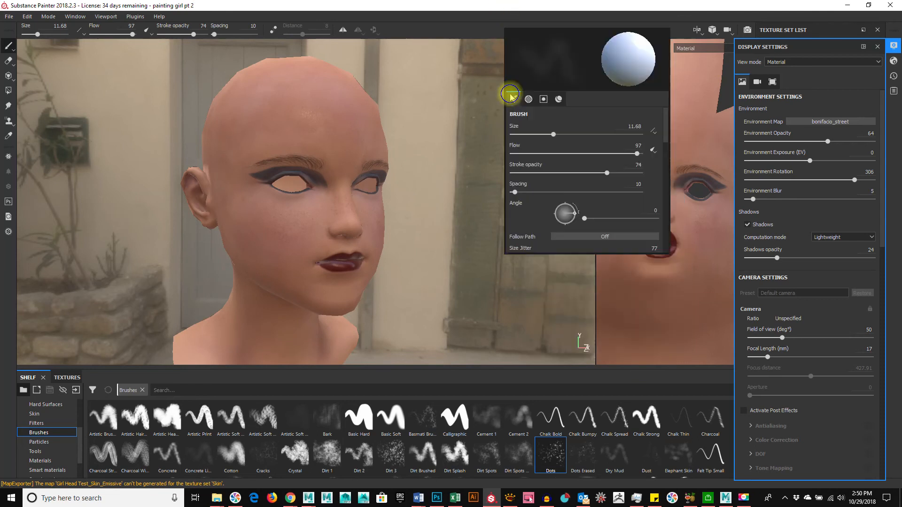
pyautogui.moveTo(494, 201)
pyautogui.keyDown('shift'); pyautogui.mouseDown(button='right')
pyautogui.moveTo(459, 204)
pyautogui.moveTo(503, 203)
pyautogui.mouseUp(button='right'); pyautogui.keyUp('shift')
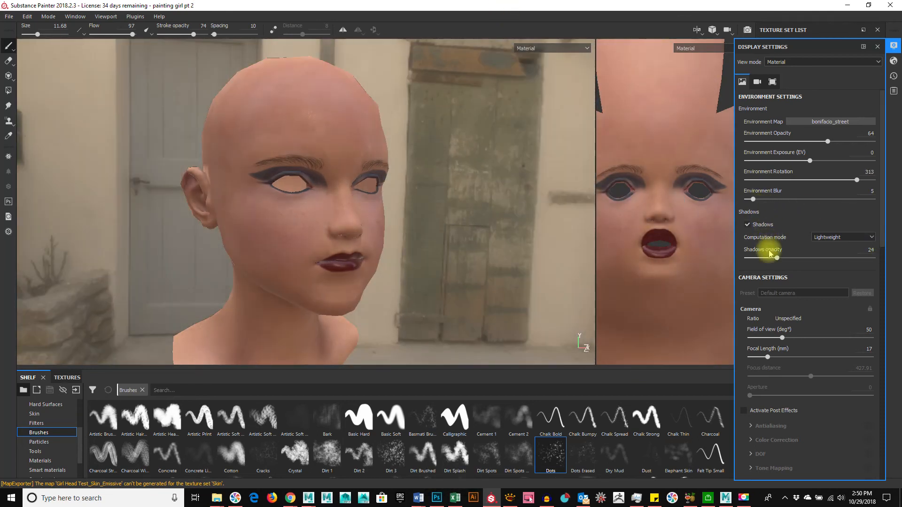
pyautogui.moveTo(776, 258); pyautogui.dragTo(805, 258)
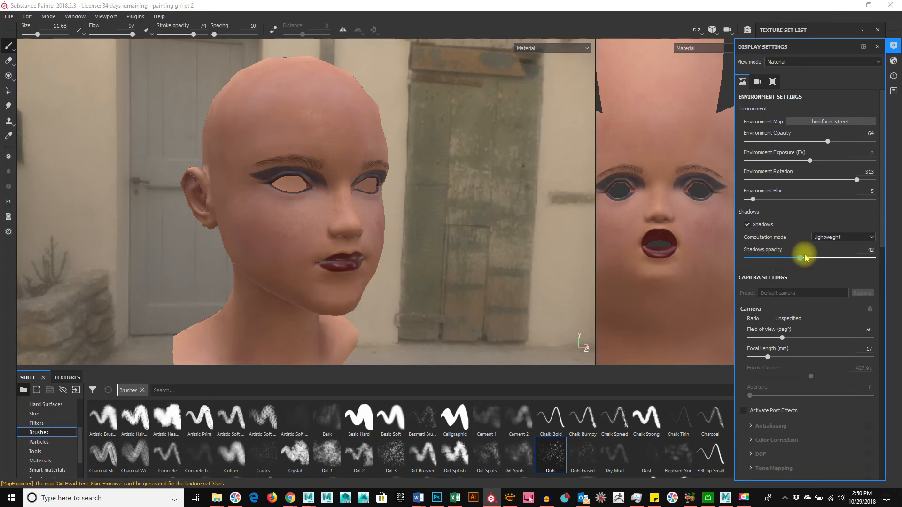
# Frame a close three-quarter view of the girl's head and render it in rendering mode.
pyautogui.keyDown('alt'); pyautogui.moveTo(342, 218); pyautogui.dragTo(578, 221); pyautogui.keyUp('alt')
pyautogui.click(747, 30)
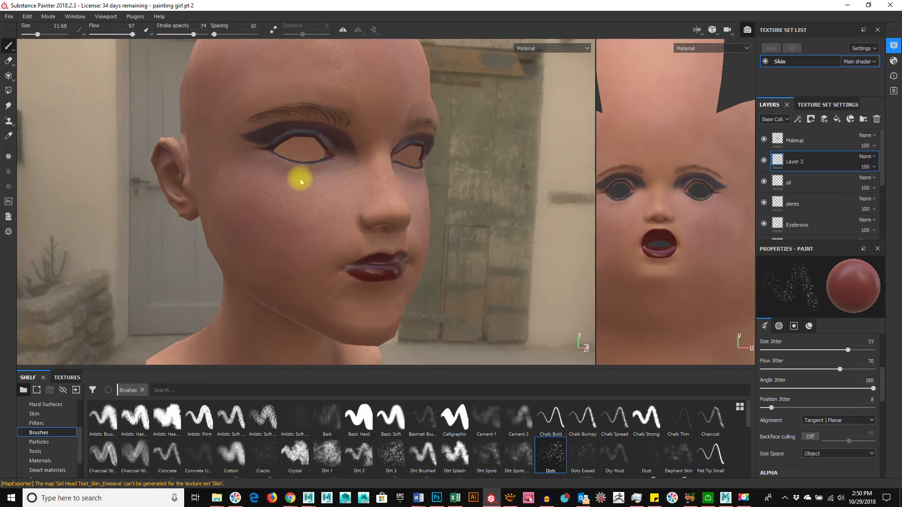
pyautogui.click(372, 186)
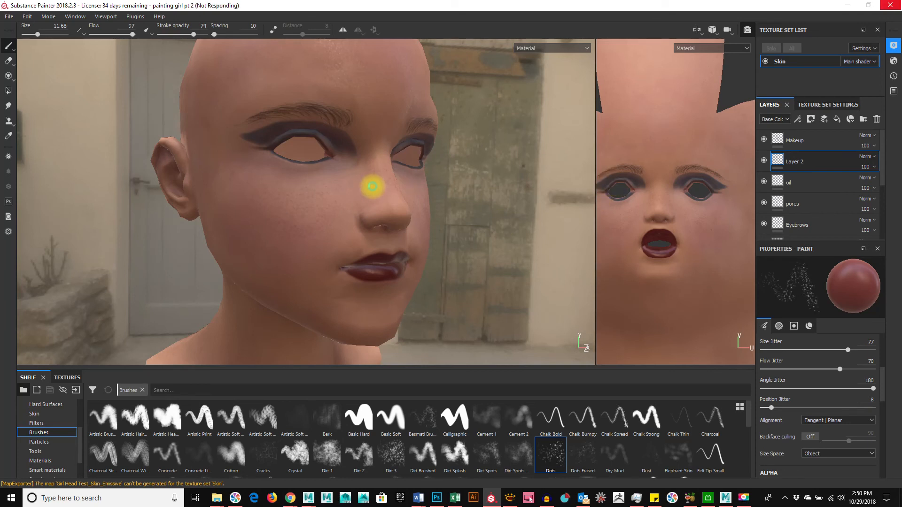
# Switch to Maya and view the head render snapshots 02 and 03 in Arnold RenderView.
pyautogui.moveTo(290, 498)
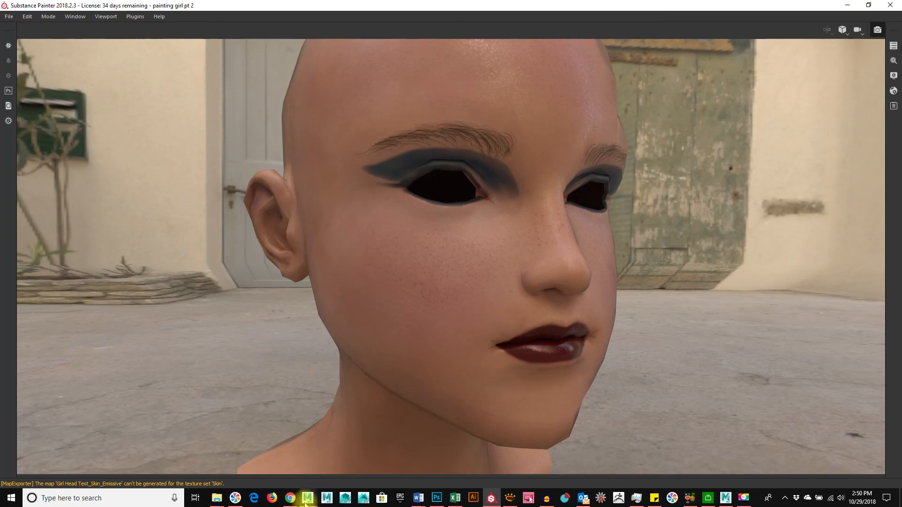
pyautogui.moveTo(309, 500)
pyautogui.click(354, 458)
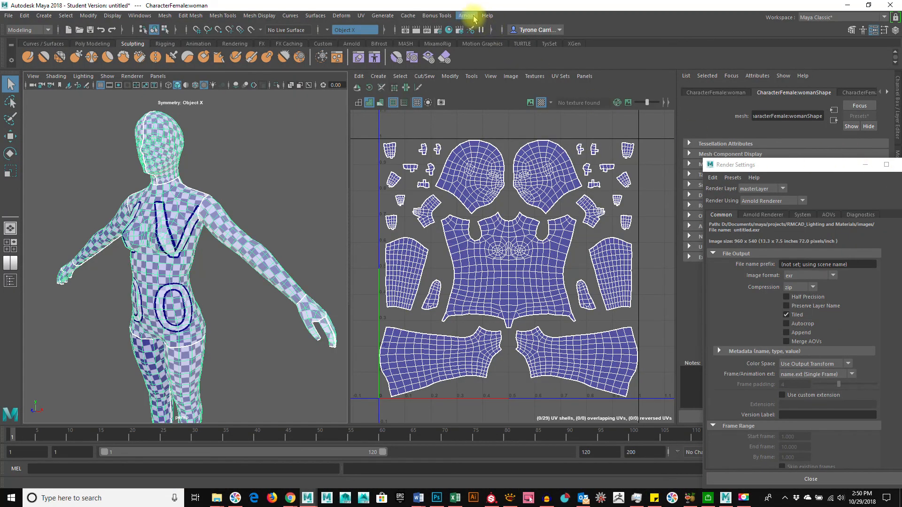
pyautogui.click(474, 19)
pyautogui.click(472, 40)
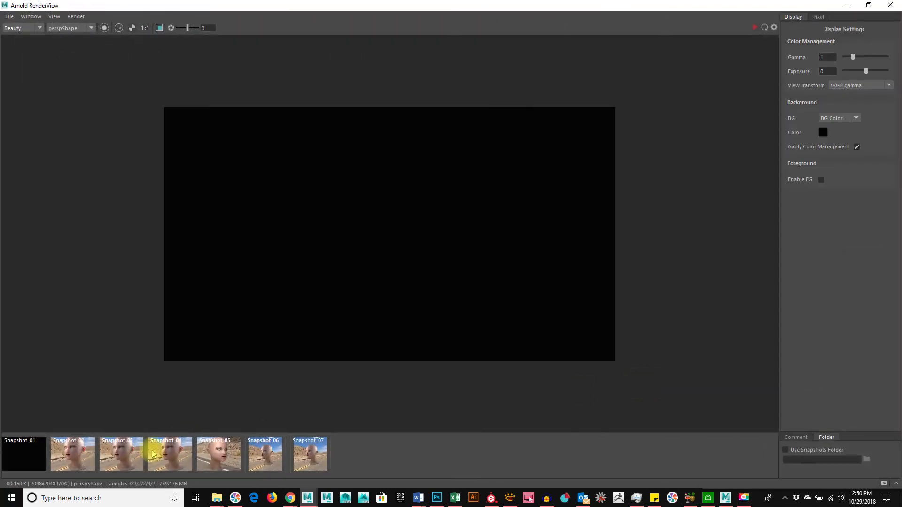
pyautogui.click(79, 456)
pyautogui.click(119, 462)
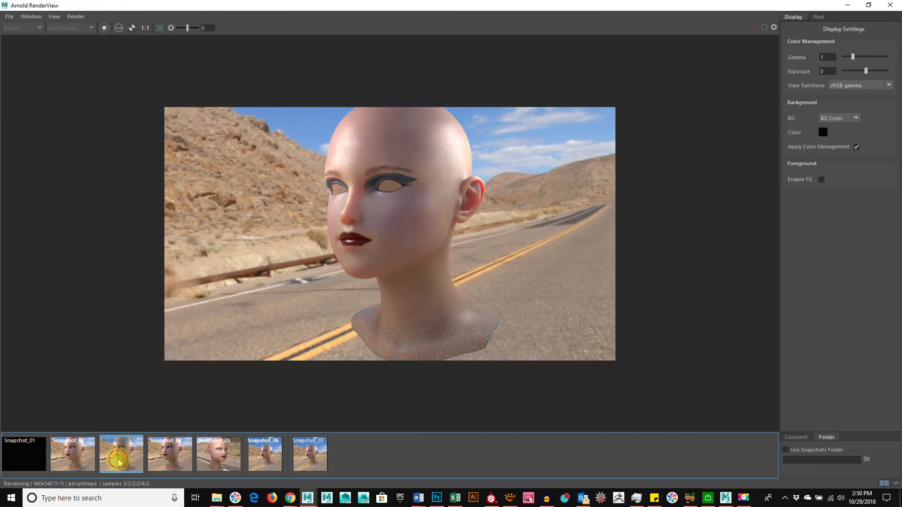
# Leave Maya, exit Substance Painter's rendering mode, and return to the ohlone Test body in Mudbox.
pyautogui.click(849, 5)
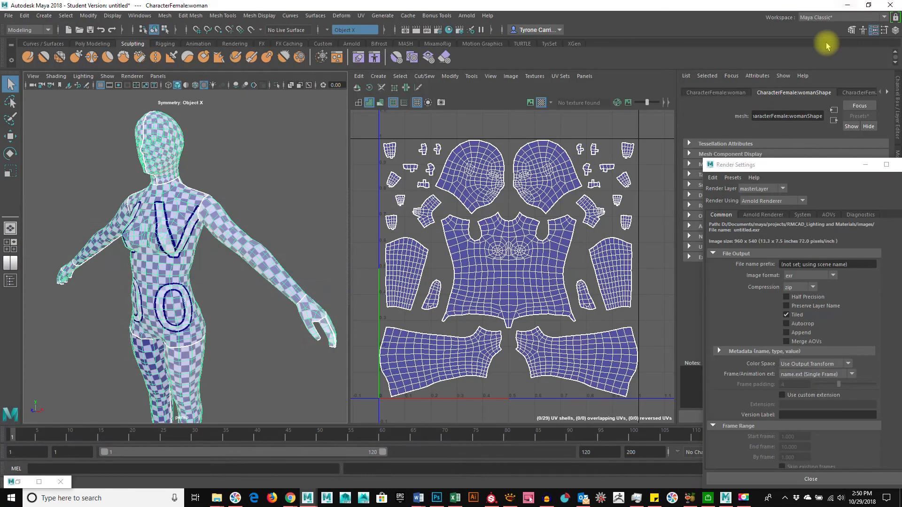
pyautogui.click(847, 6)
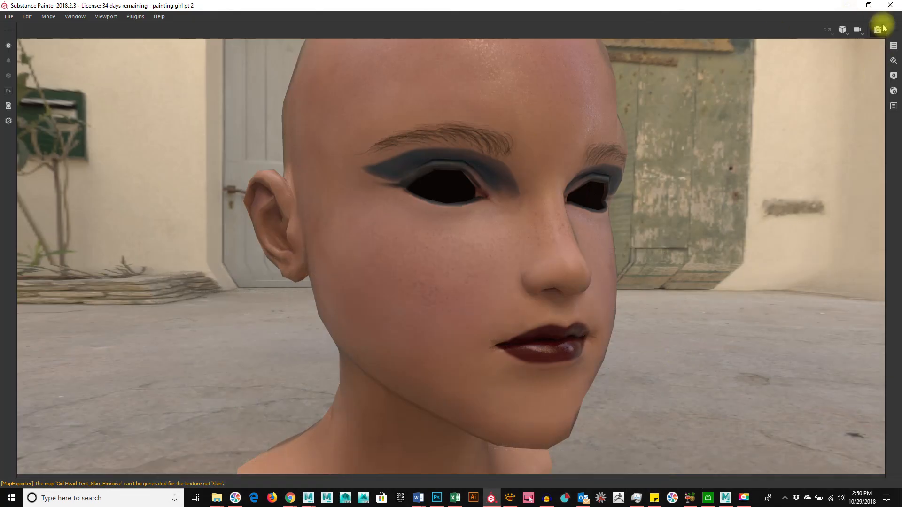
pyautogui.click(881, 29)
pyautogui.click(849, 4)
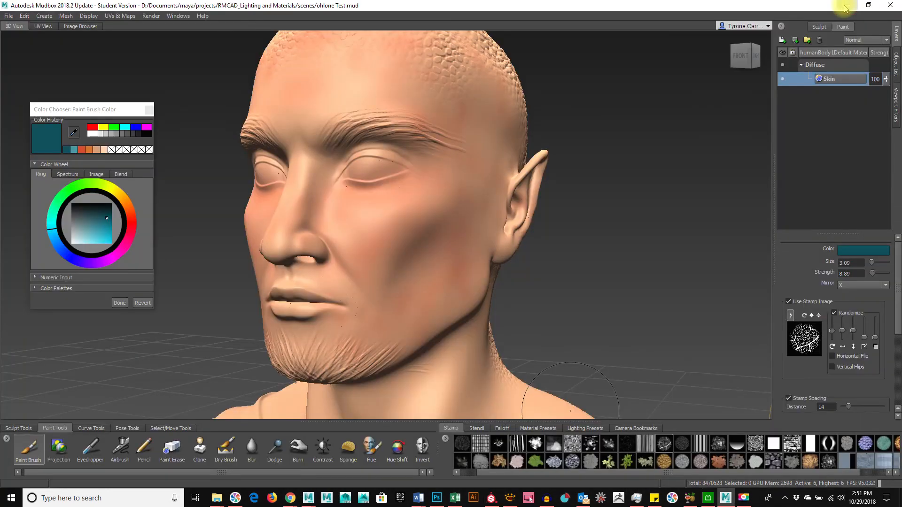
pyautogui.scroll(-3, 536, 368)
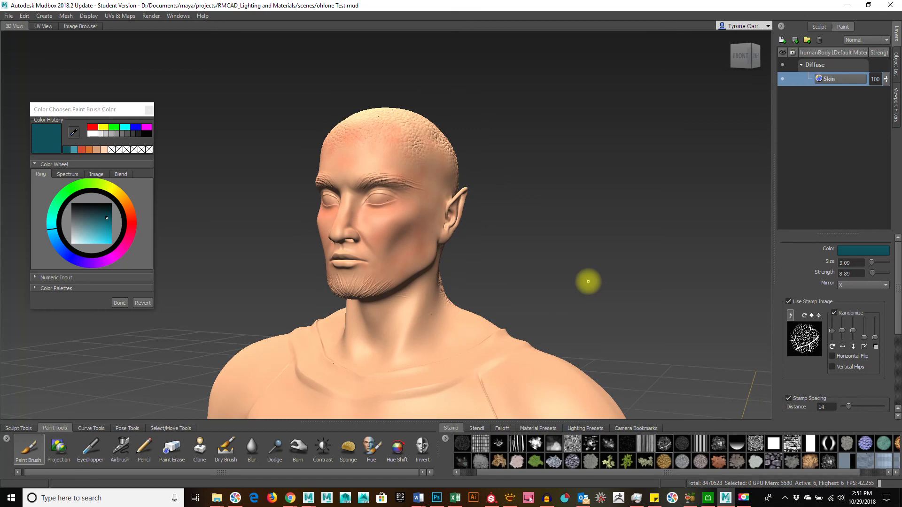